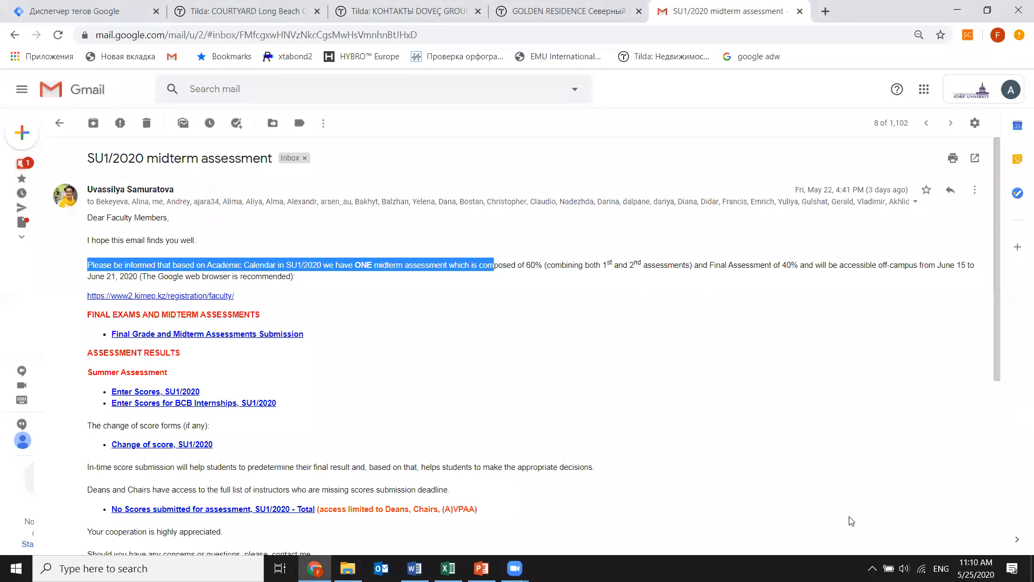
Check the May 2020 system calendar and return to the midterm assessment email
click(976, 568)
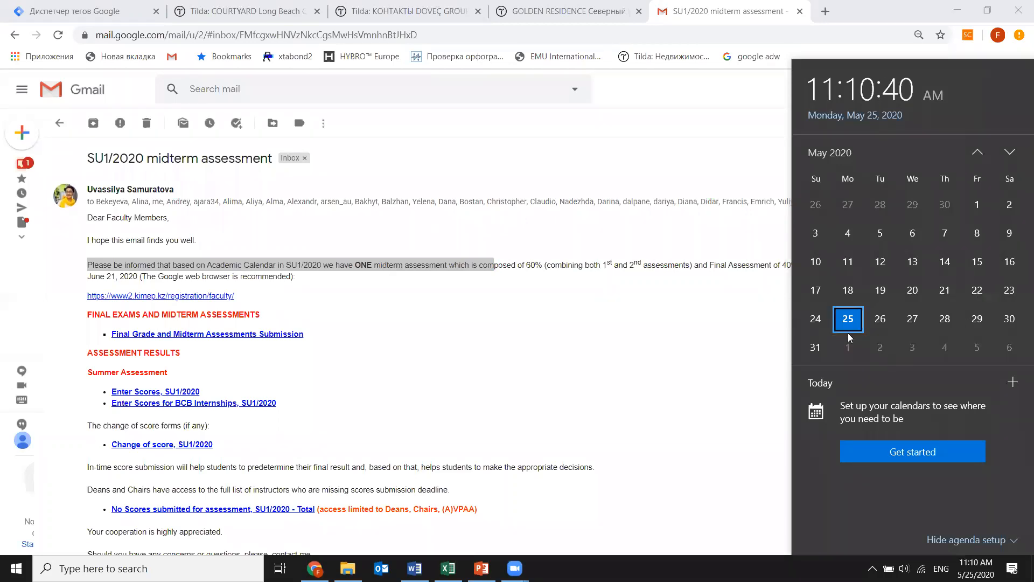
click(403, 265)
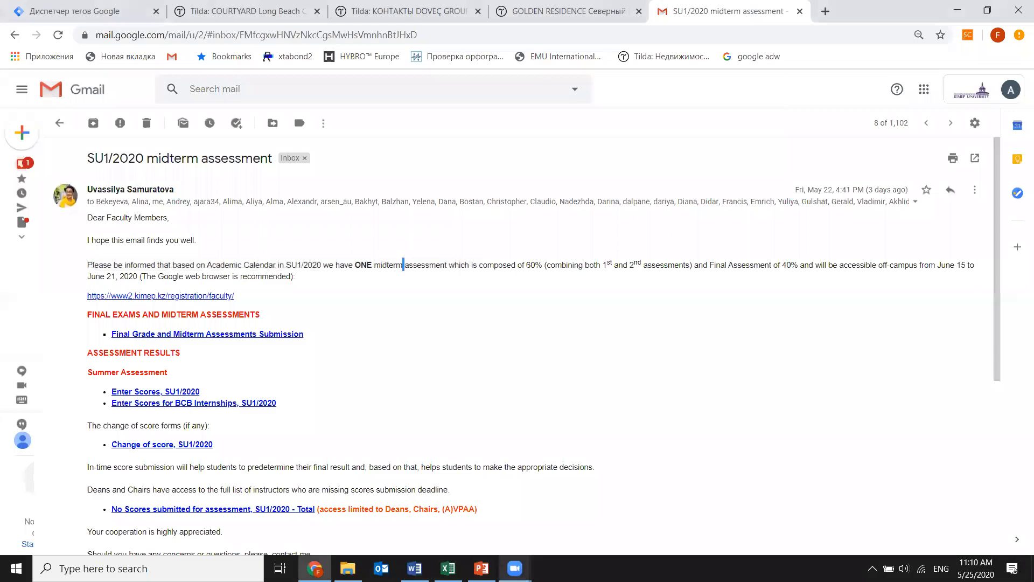
Place a screen text annotation below the email's first paragraph with the lines "assm1" and "assm2"
mouse_move(515, 568)
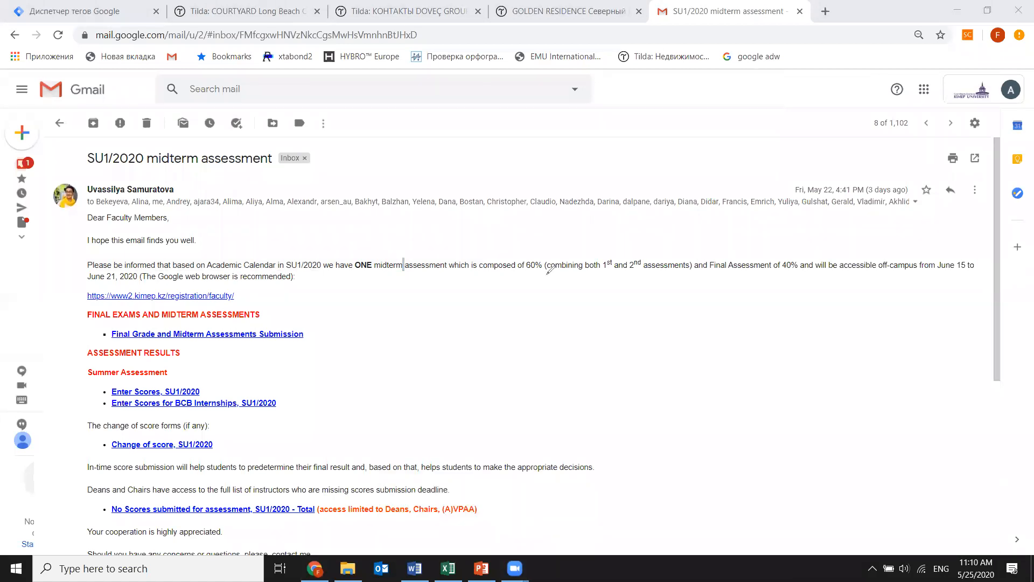
drag(440, 303, 809, 436)
text(assm1)
key(Return)
text(assm2)
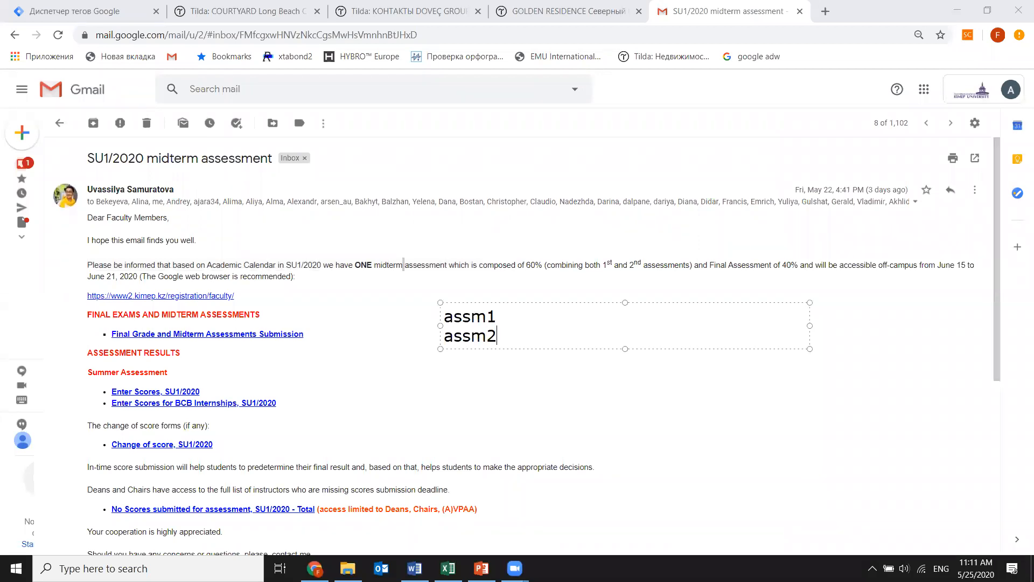
Complete the annotation lines as "assm1-60%" and "assm2-40%", highlight them briefly, and close the annotation
click(513, 323)
text(-60)
text(% assm2)
text(-)
text(40%)
drag(542, 318, 441, 316)
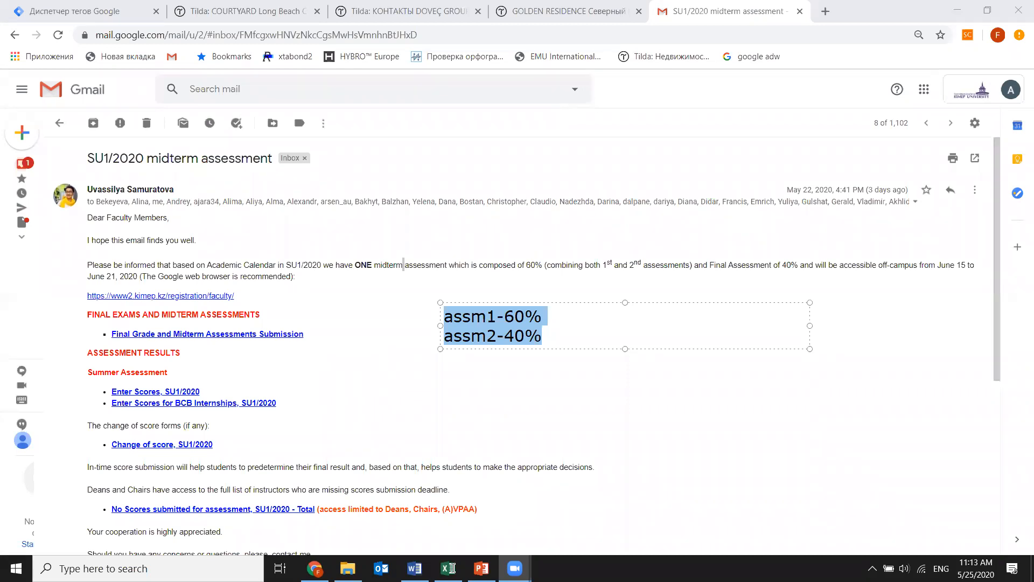
click(552, 324)
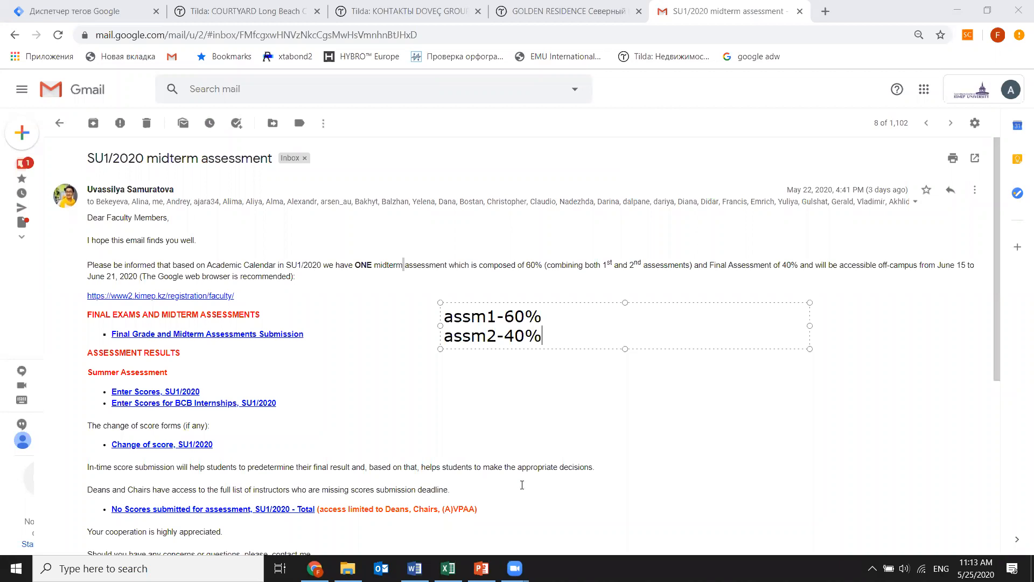
key(Escape)
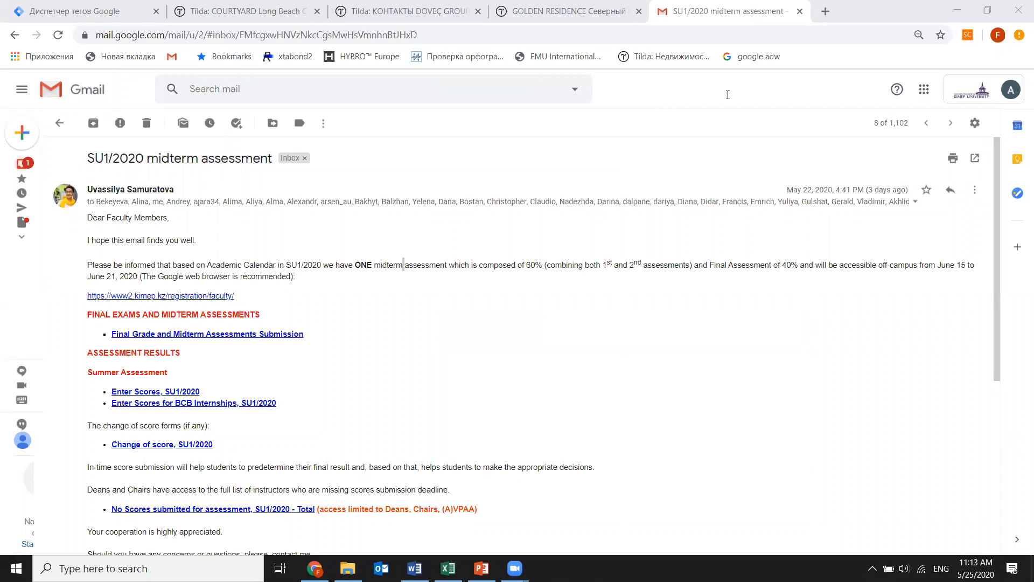
Switch to the RISK ANALYSIS monte carlo workbook in Excel, look over the MONTE CARLO sheet, and show Sheet2
click(448, 569)
click(450, 263)
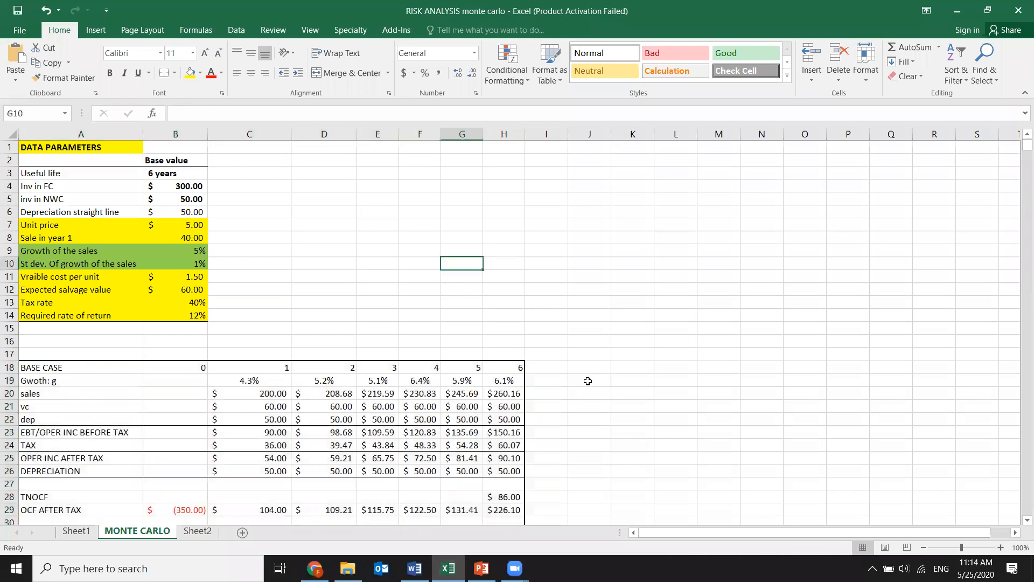
click(571, 381)
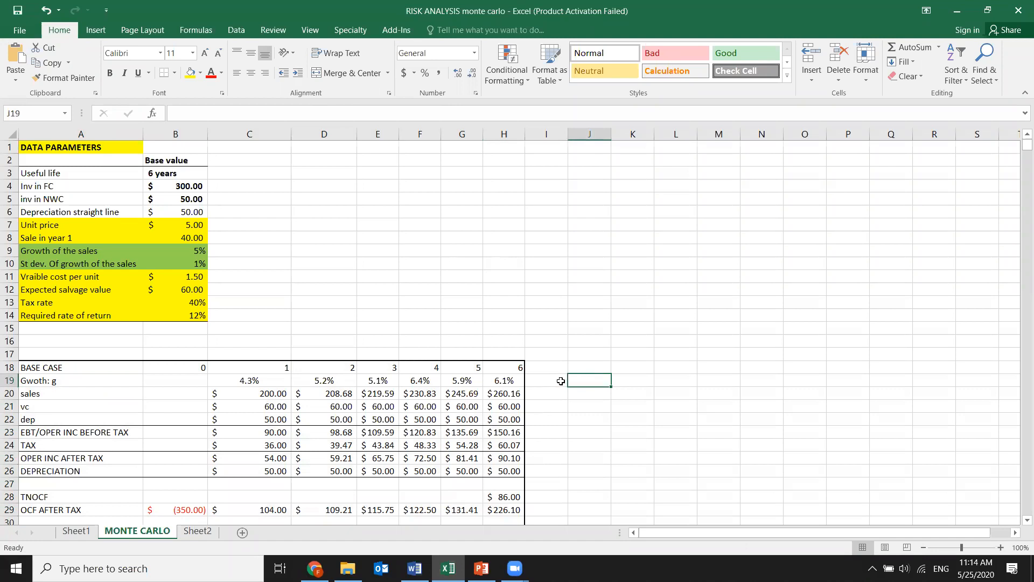
click(199, 532)
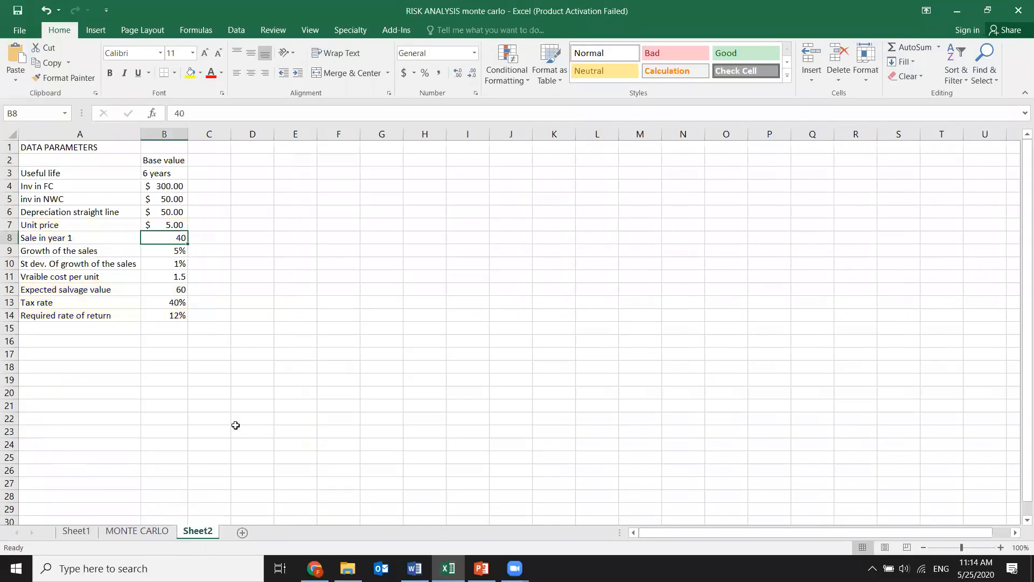
click(120, 532)
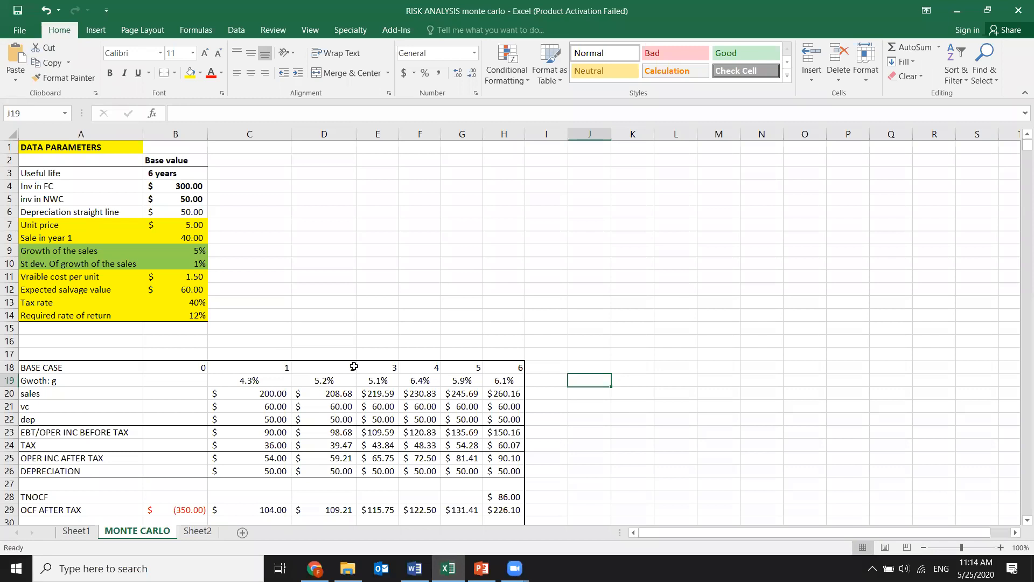
click(198, 532)
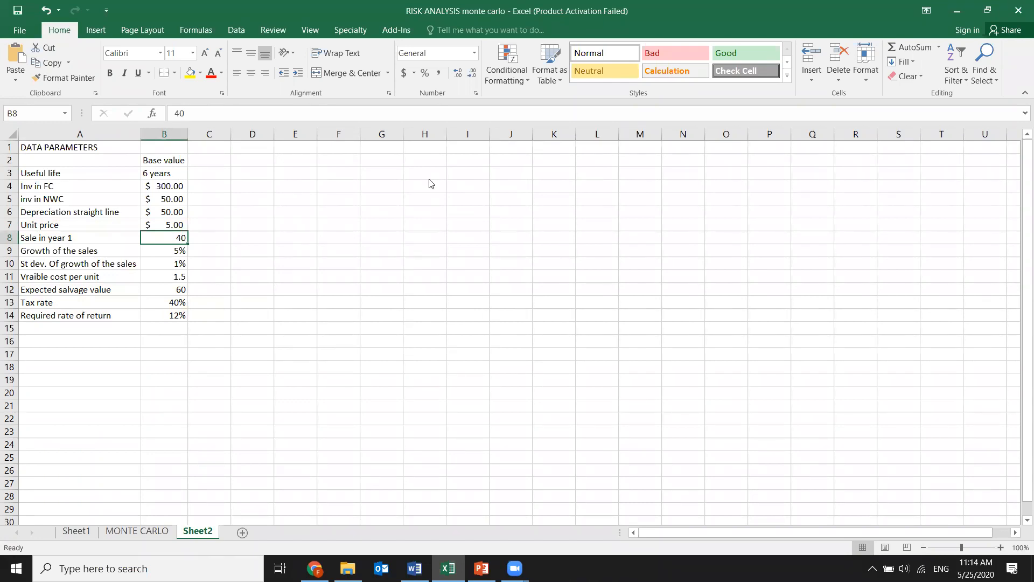
Add a screen text annotation in the empty area of Sheet2 reading "assessment 1 out of 60%"
click(642, 256)
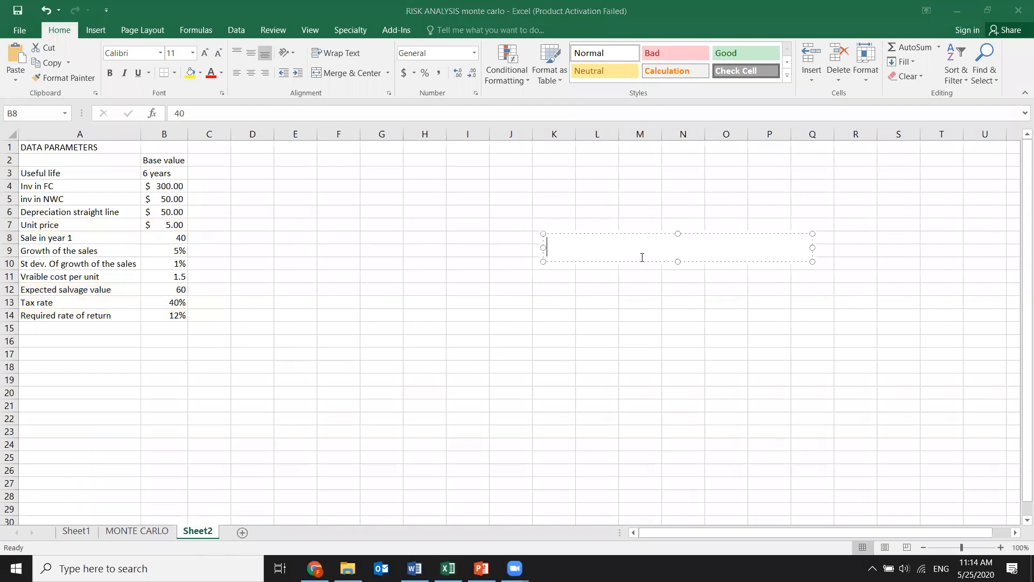
text(assessme)
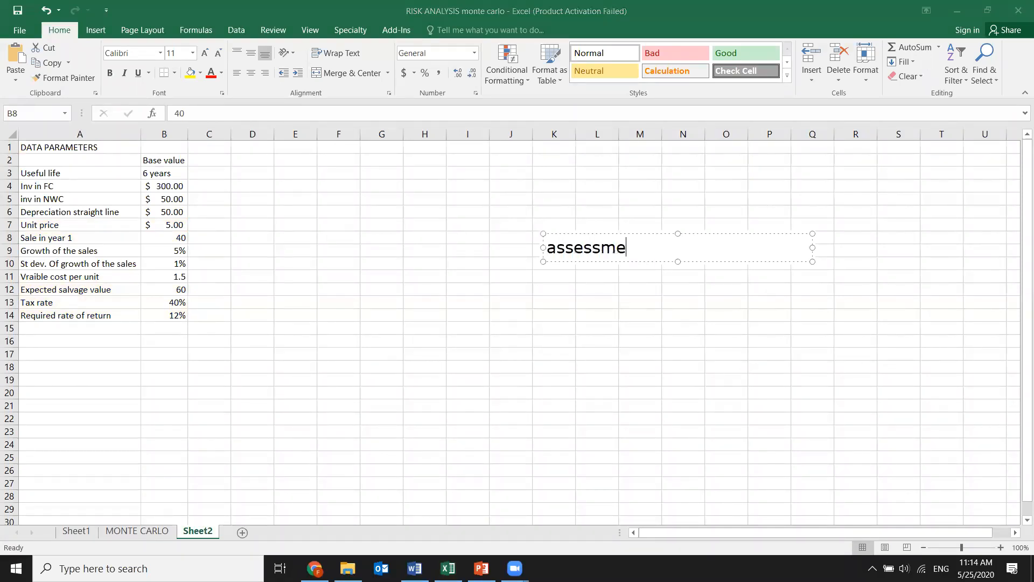
text(nt 1 out od)
key(BackSpace)
key(BackSpace)
text(g)
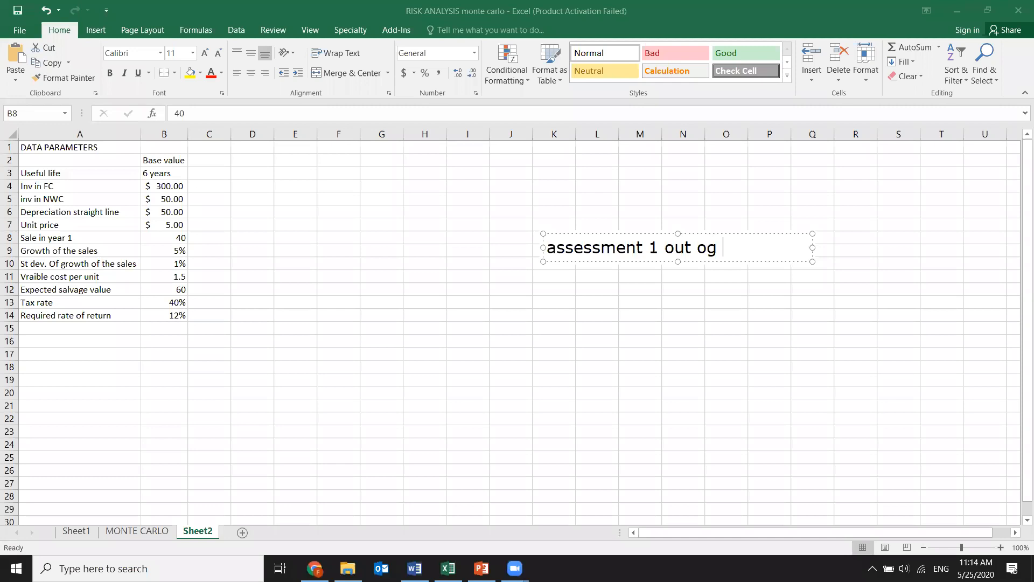
key(BackSpace)
key(BackSpace)
text(f 60%)
key(Return)
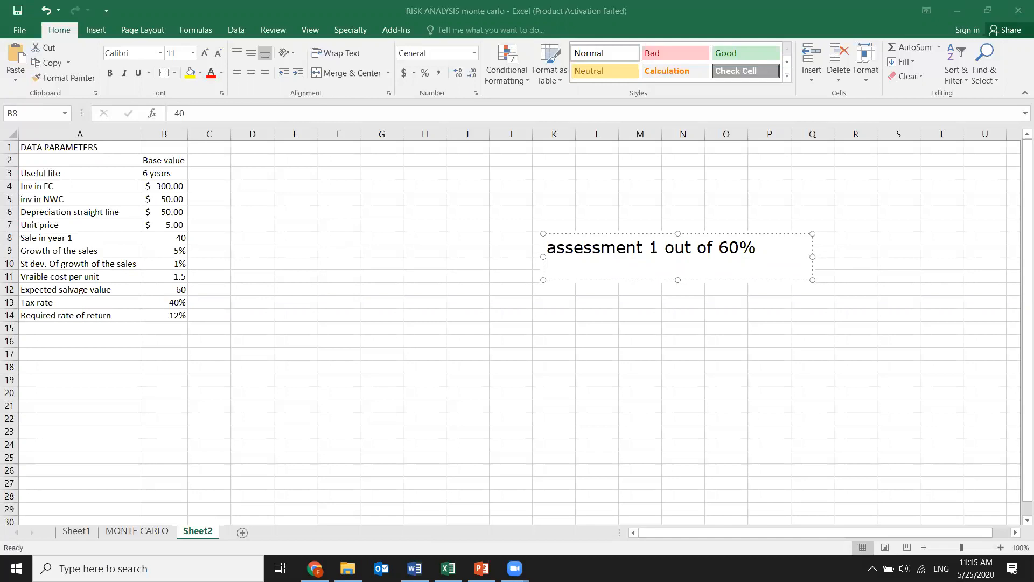
Add the date 08/06/2020 and the time 11.00-13.00 on separate lines below the assessment text
text(08/06/2020)
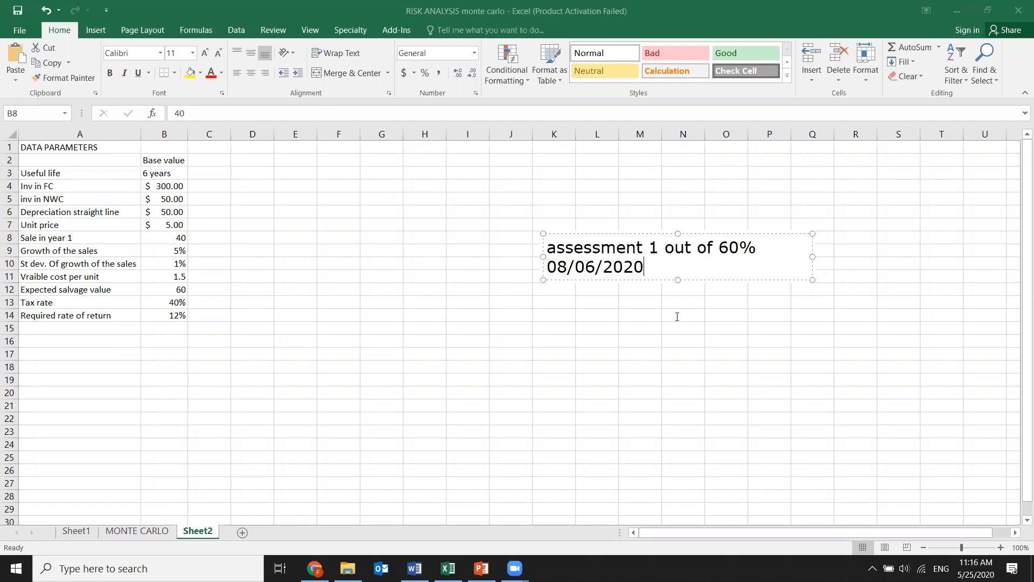
key(Return)
text(11.00-)
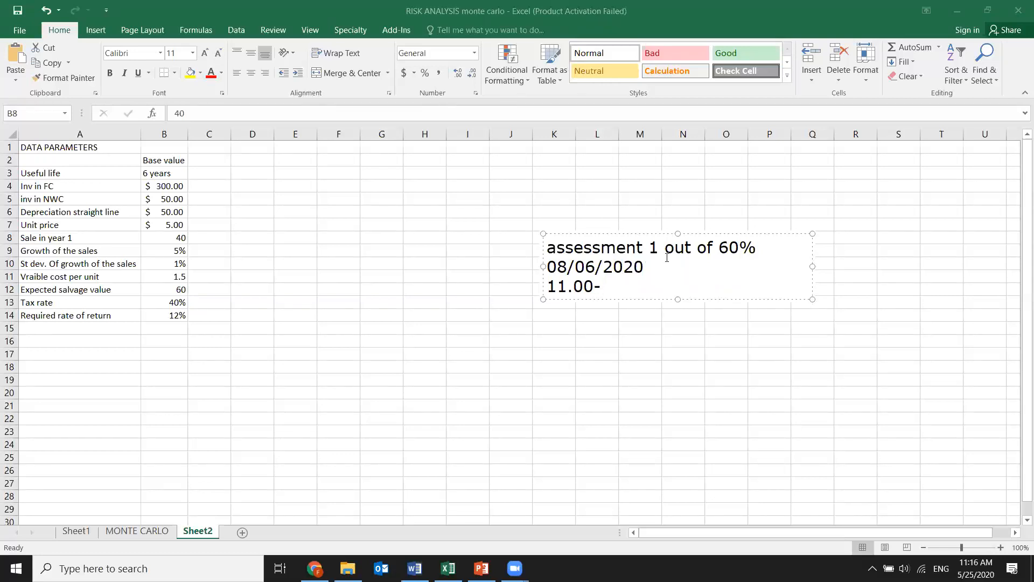
text(1)
text(3.00)
Change the assessment time in the annotation to 18.00-20.00
click(568, 291)
key(BackSpace)
text(8)
click(621, 287)
key(BackSpace)
key(BackSpace)
text(20)
Replace the time line of the annotation with "time will be updated"
key(shift+Left)
key(shift+Left)
key(shift+Left)
key(shift+Left)
key(shift+Left)
key(shift+Left)
key(shift+Left)
key(shift+Left)
key(shift+Left)
key(shift+Left)
key(shift+Left)
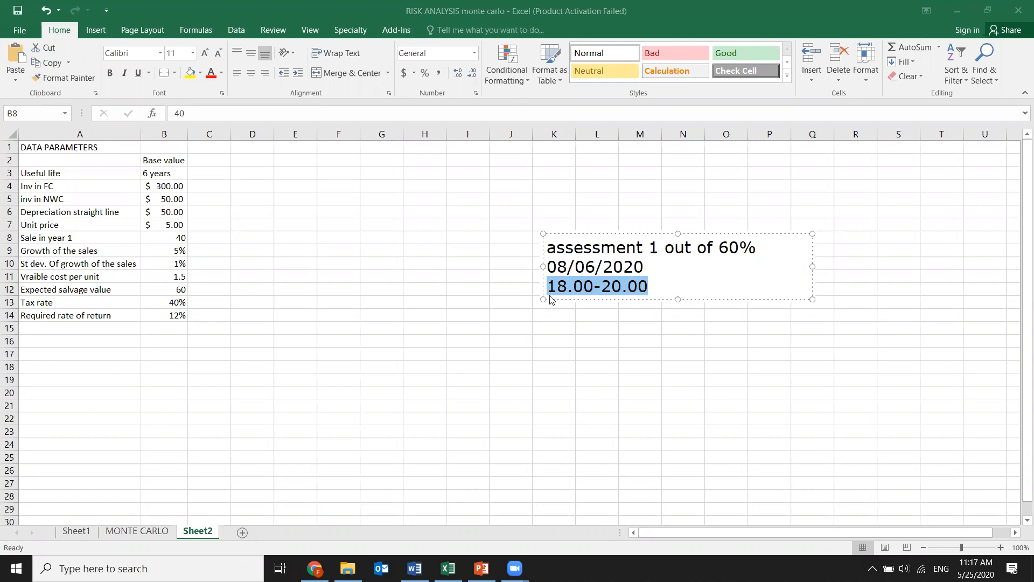
text(t)
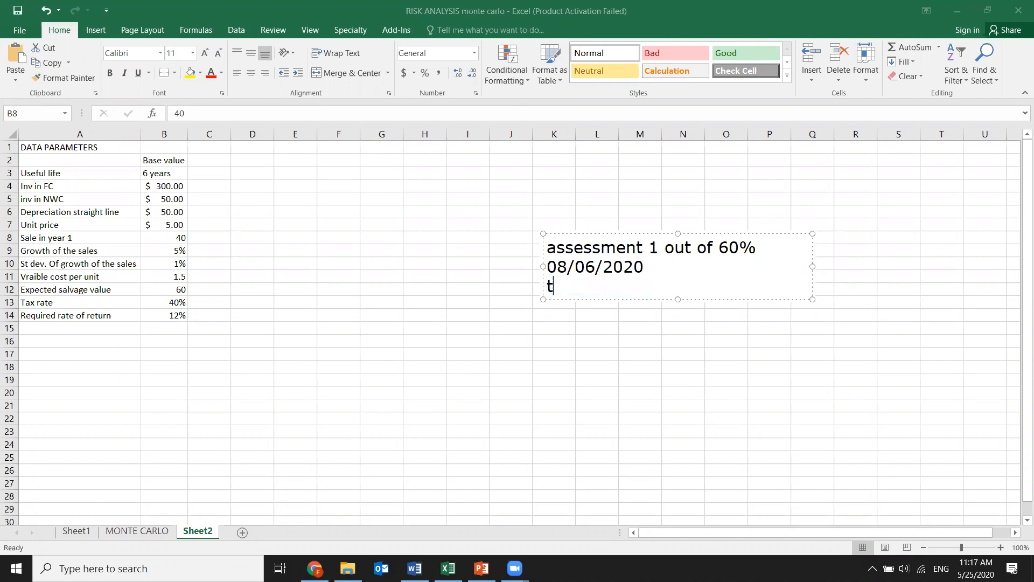
text(ime will be updated)
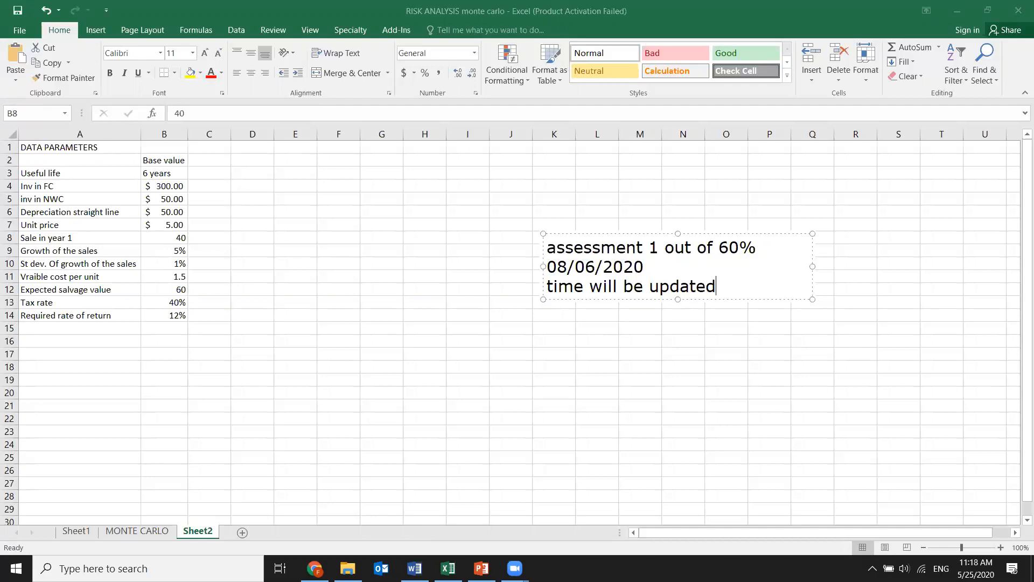
Replace the third line of the annotation with the time 19.00-21.00 and finish editing the note
key(BackSpace)
key(BackSpace)
key(BackSpace)
key(BackSpace)
key(BackSpace)
key(BackSpace)
key(BackSpace)
key(BackSpace)
key(BackSpace)
key(BackSpace)
key(BackSpace)
key(BackSpace)
key(BackSpace)
key(BackSpace)
key(BackSpace)
key(BackSpace)
key(BackSpace)
key(BackSpace)
key(BackSpace)
key(BackSpace)
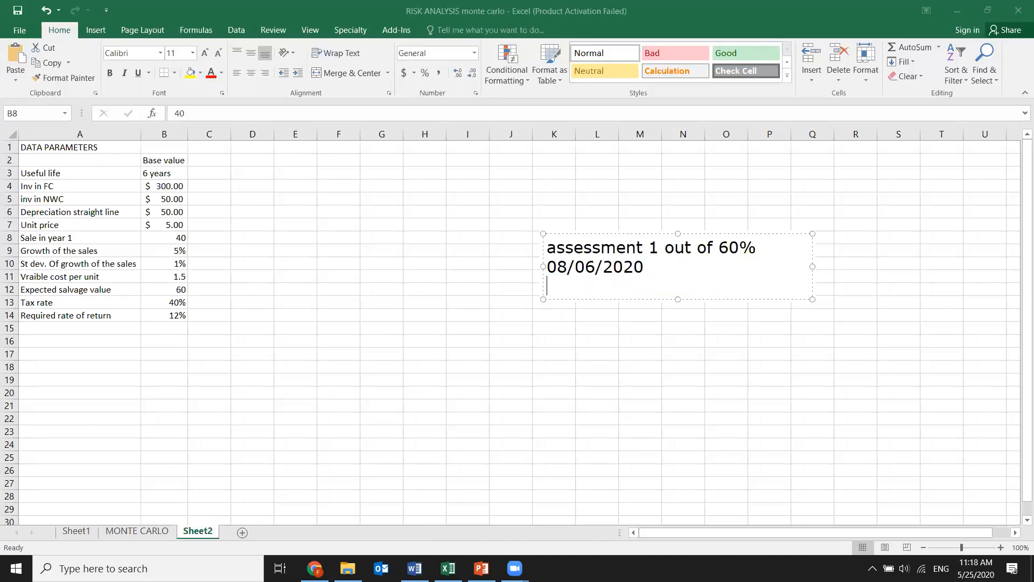
text(19.00-21.00)
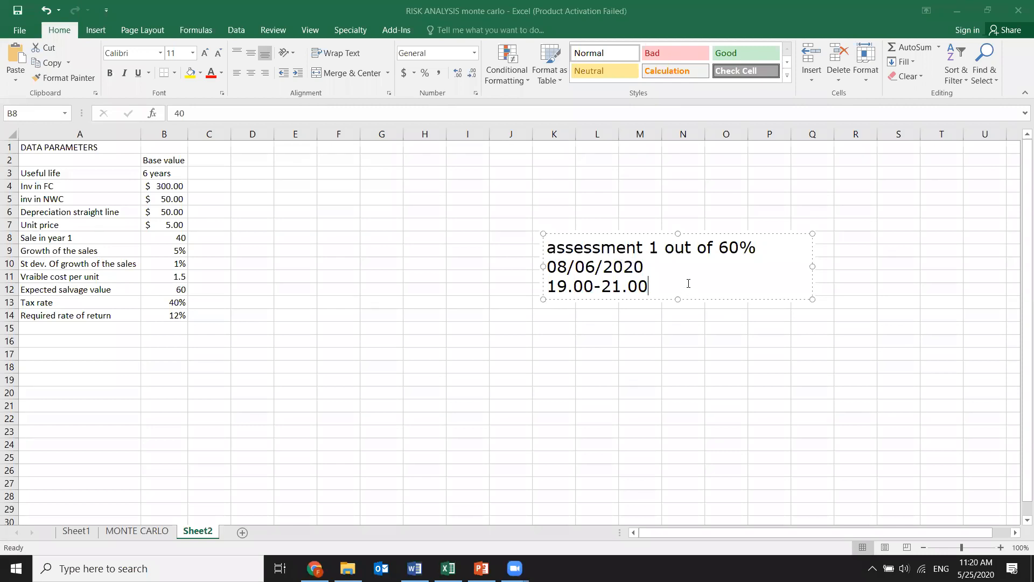
key(Escape)
key(Escape)
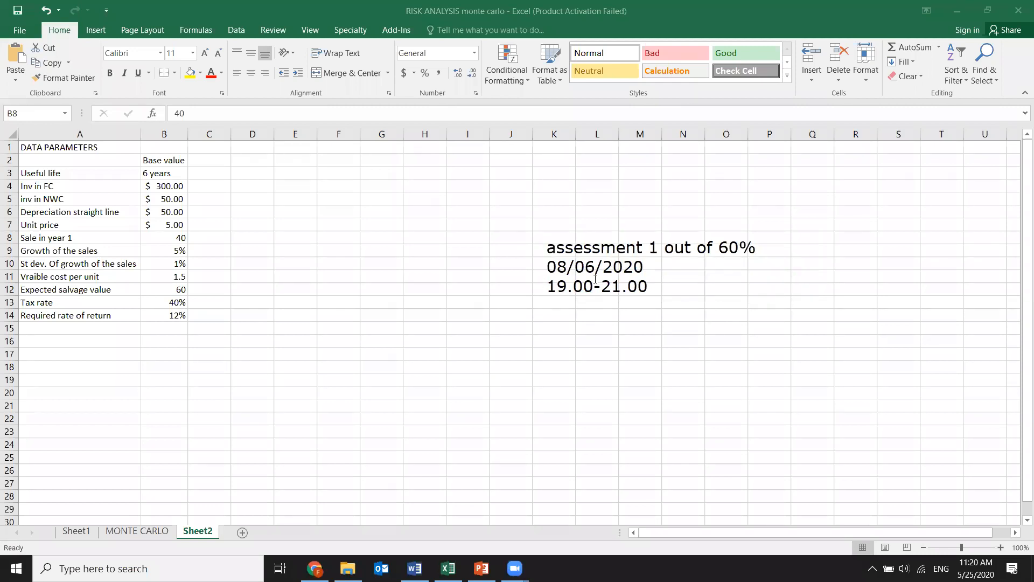
Add a second annotation below the schedule reading "capital budgeting and cost of capital." and widen it to fit on one line
click(550, 307)
drag(585, 322, 582, 333)
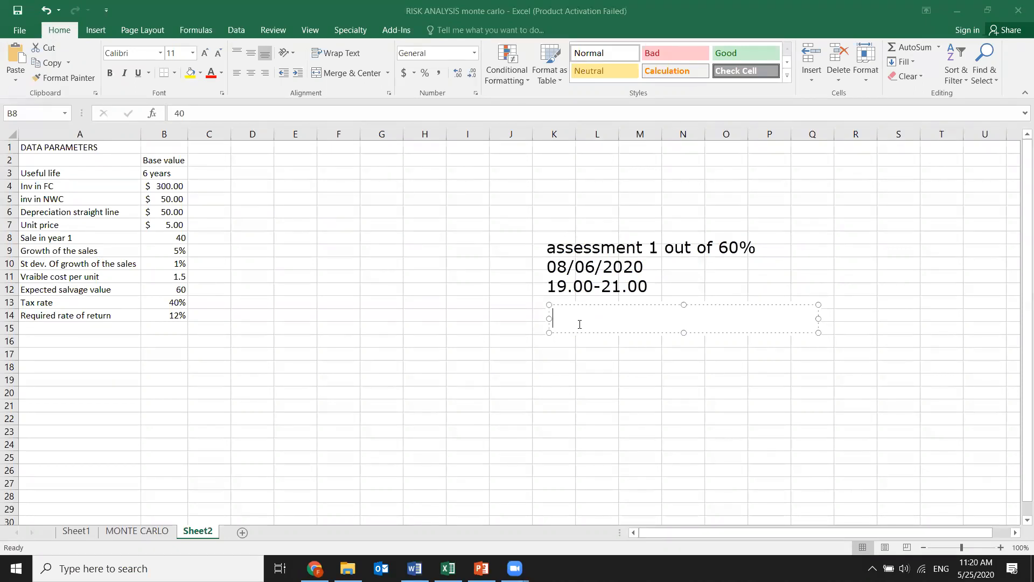
text(capital budgeting amd d)
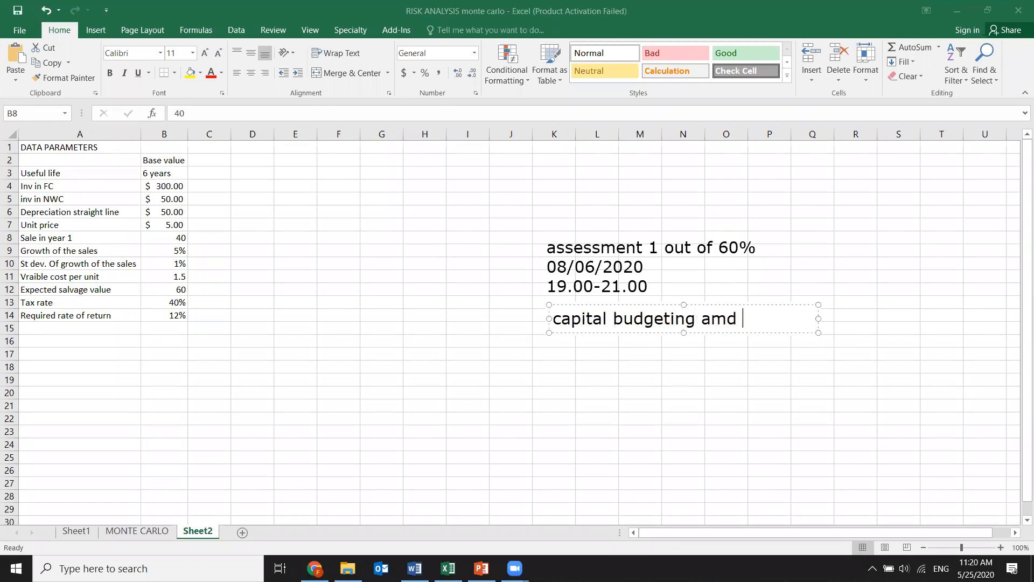
key(BackSpace)
key(BackSpace)
key(BackSpace)
text(d)
key(BackSpace)
key(BackSpace)
text(nmd)
key(BackSpace)
key(BackSpace)
text(d cost of)
text( capital)
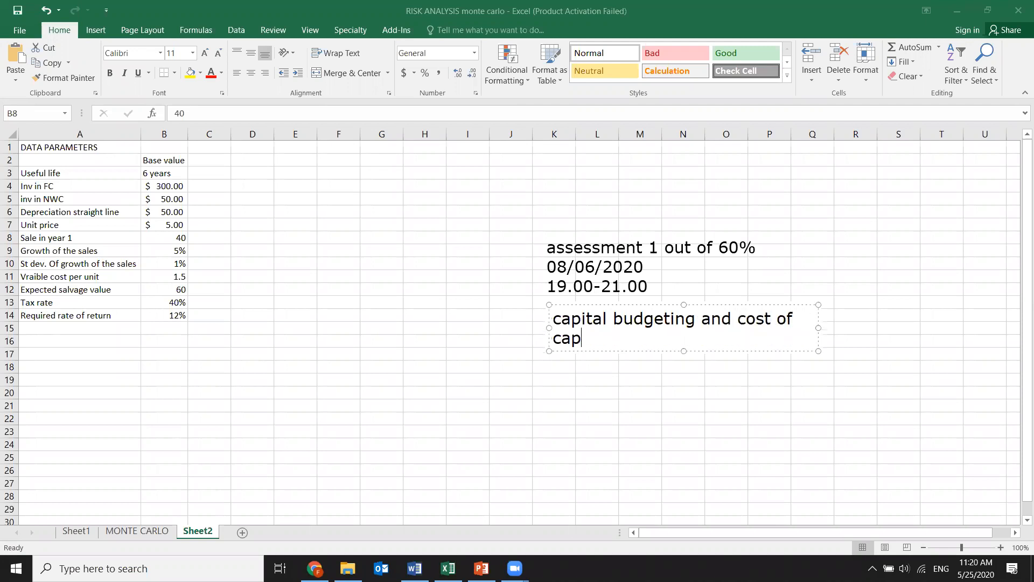
text(.)
drag(930, 328, 926, 326)
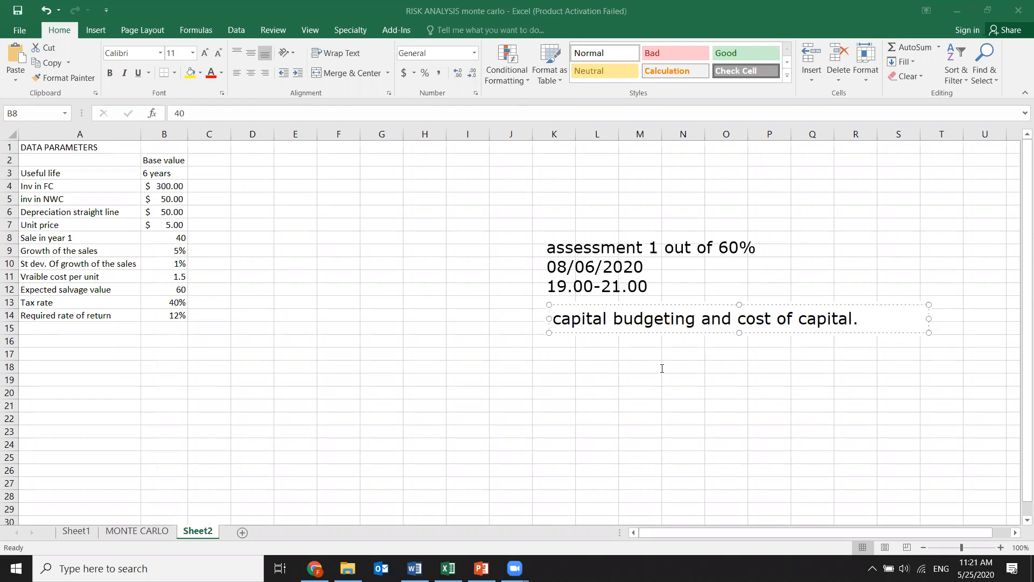
drag(645, 305, 642, 303)
click(761, 416)
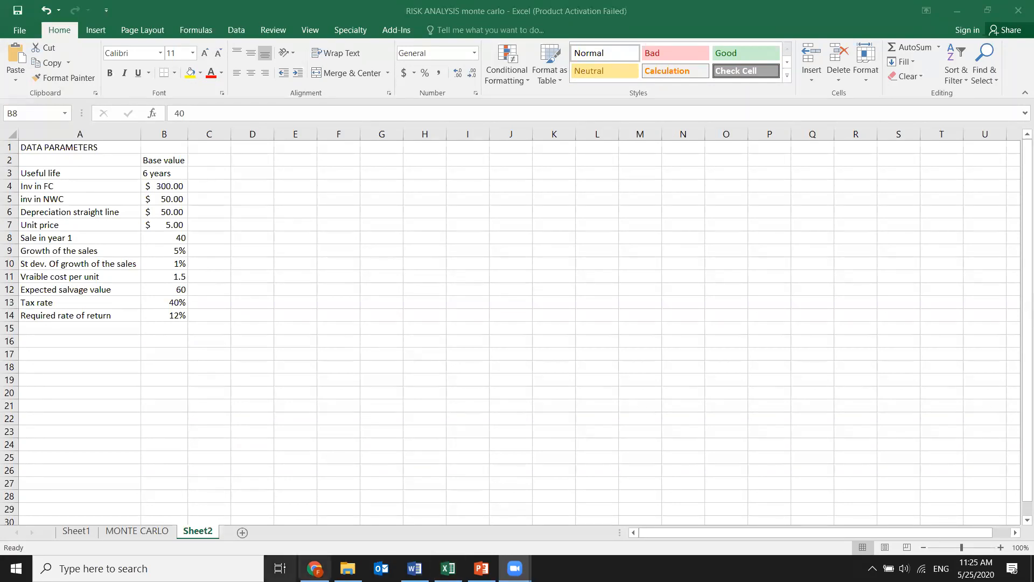
Open the RISK ANALYSIS workbook from the CORPORATE folder in File Explorer
click(348, 568)
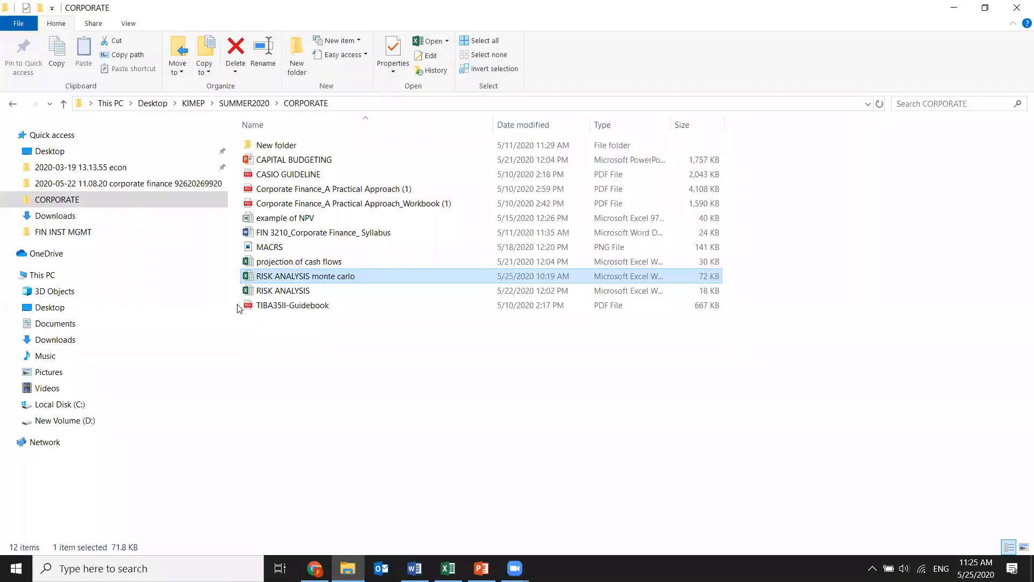
double_click(284, 292)
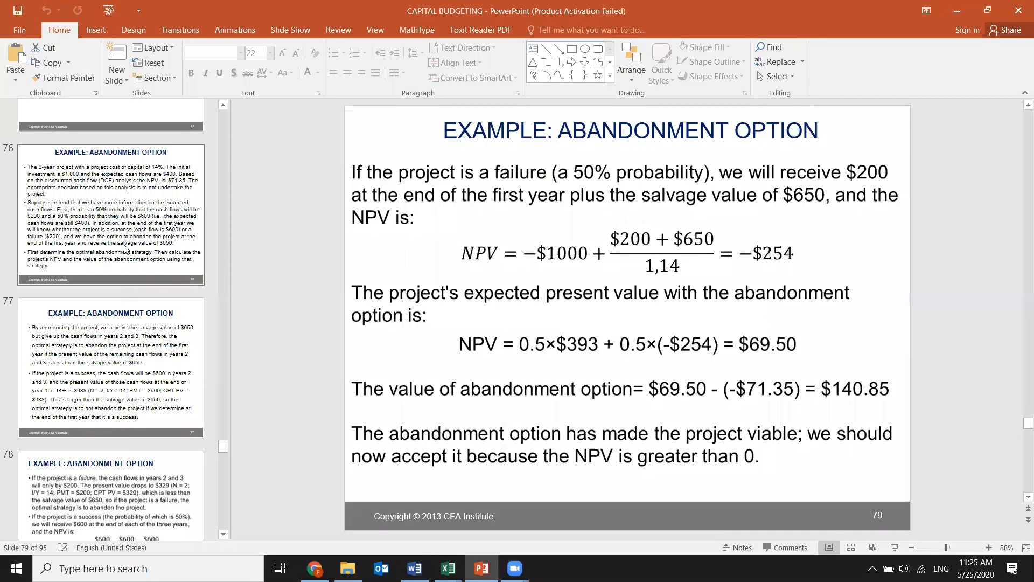
Go back in the CAPITAL BUDGETING presentation in PowerPoint to slide 62, RISK ANALYSIS
scroll(125, 247, up, 15)
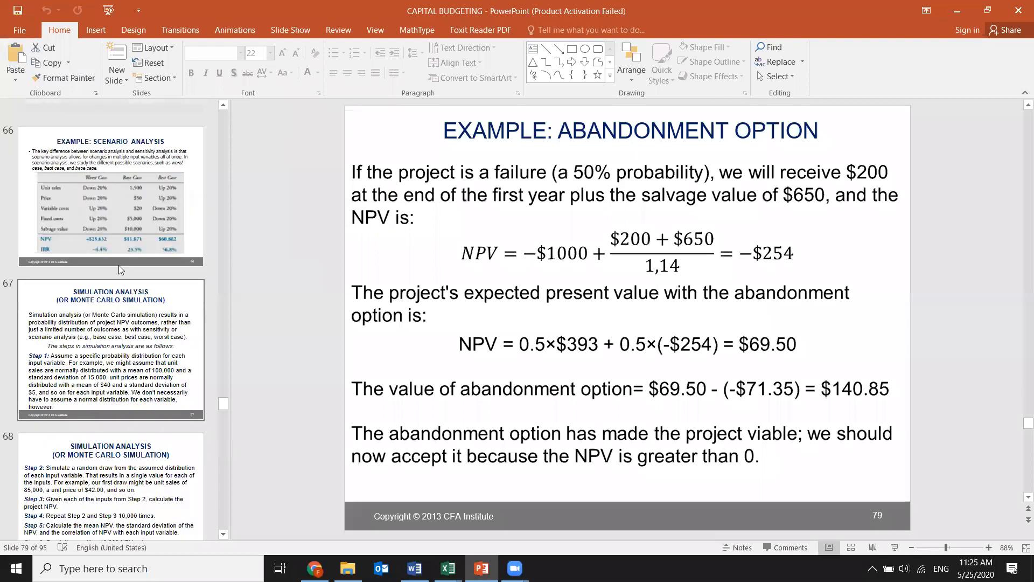
click(123, 283)
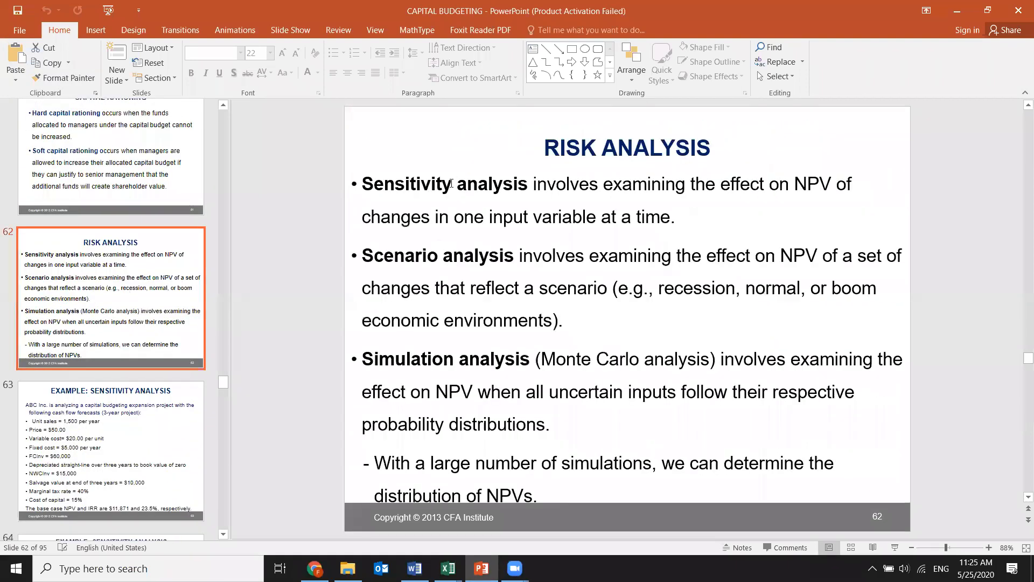
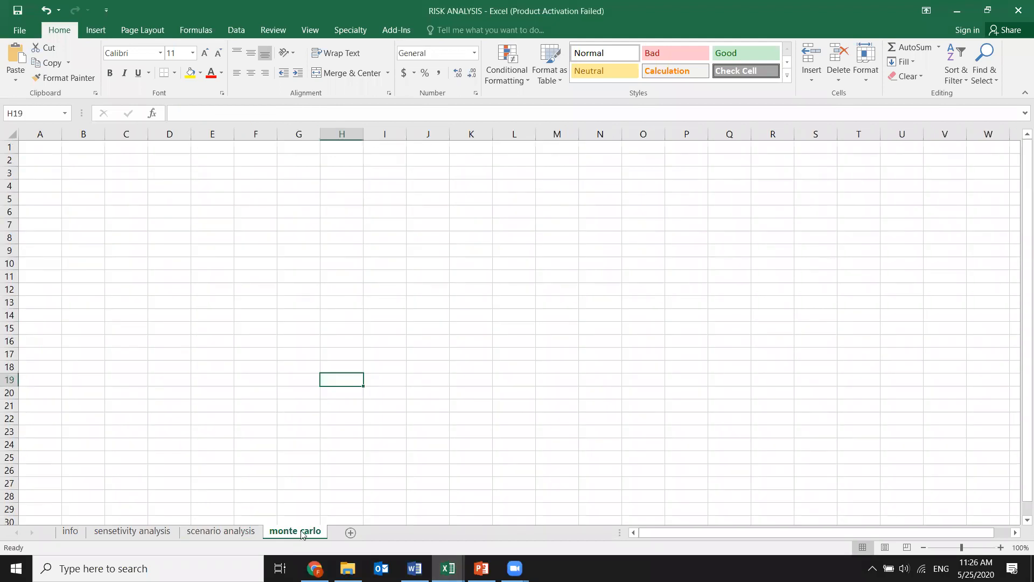
Show the sensetivity analysis sheet of the RISK ANALYSIS workbook in Excel
click(210, 532)
click(153, 534)
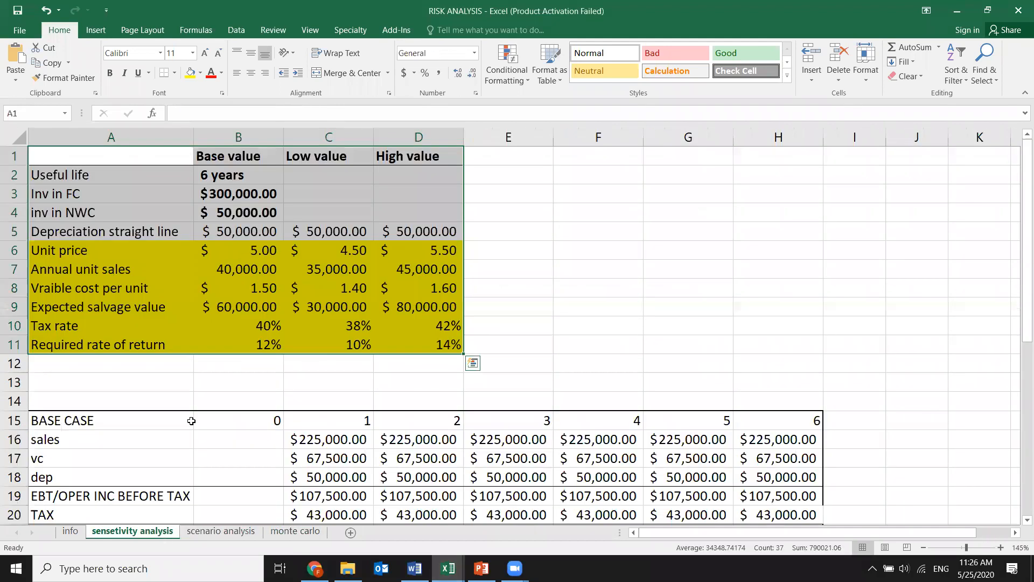
Review the sensetivity analysis sheet from the input values through the base case cash flows to the project NPV sensitivity table
scroll(193, 380, down, 8)
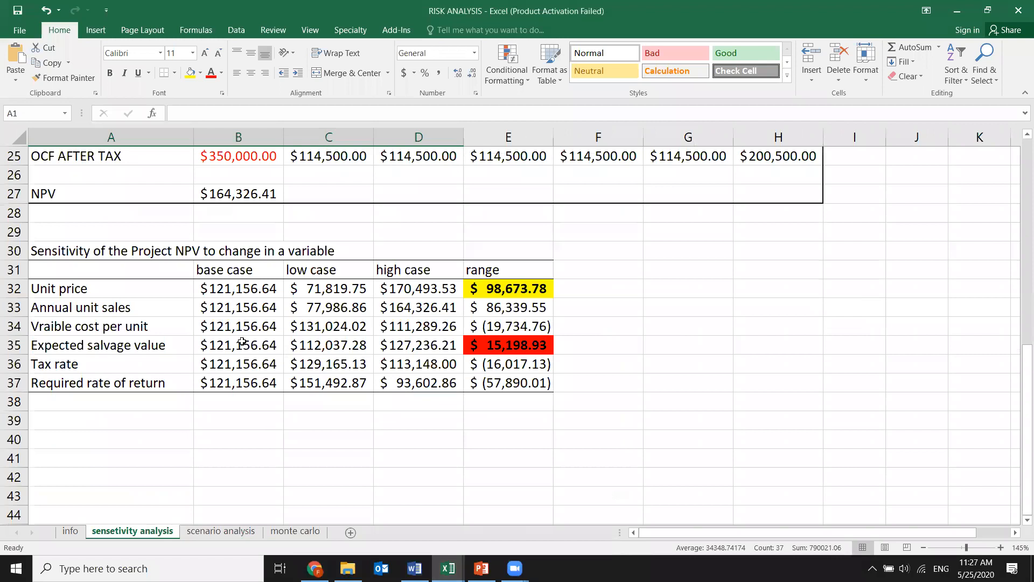
scroll(278, 364, up, 3)
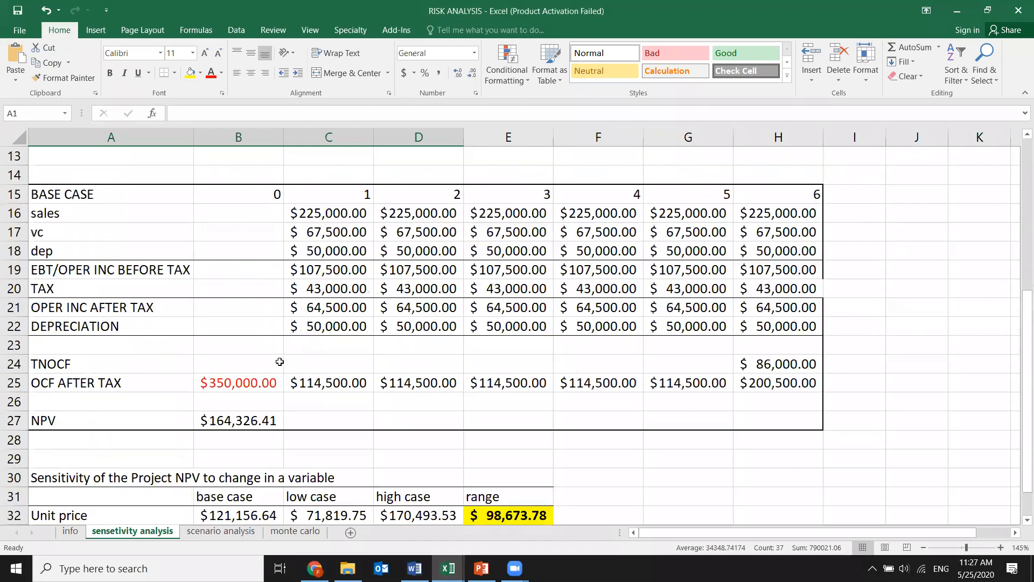
scroll(296, 353, up, 4)
scroll(250, 318, down, 7)
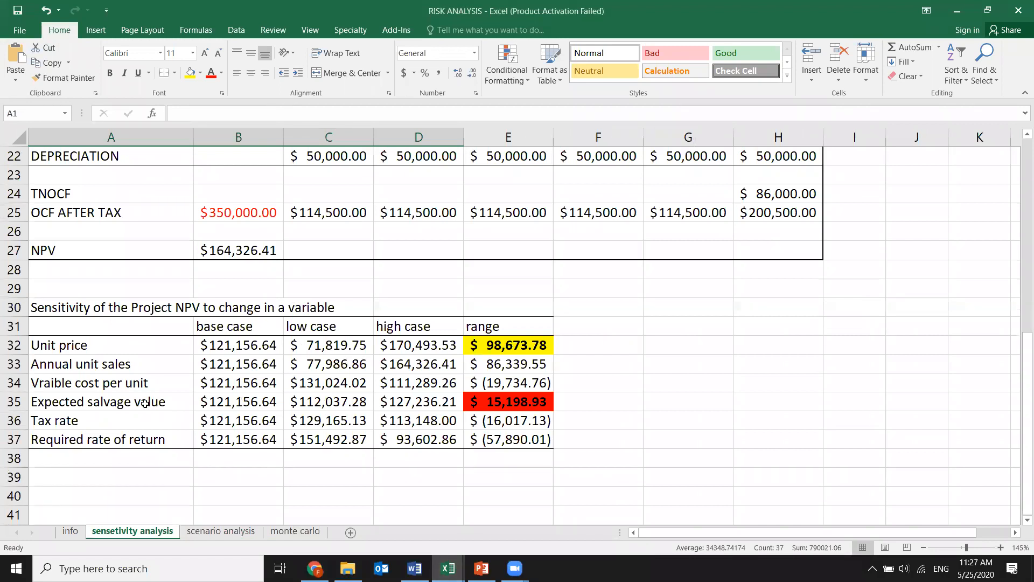
scroll(259, 346, up, 7)
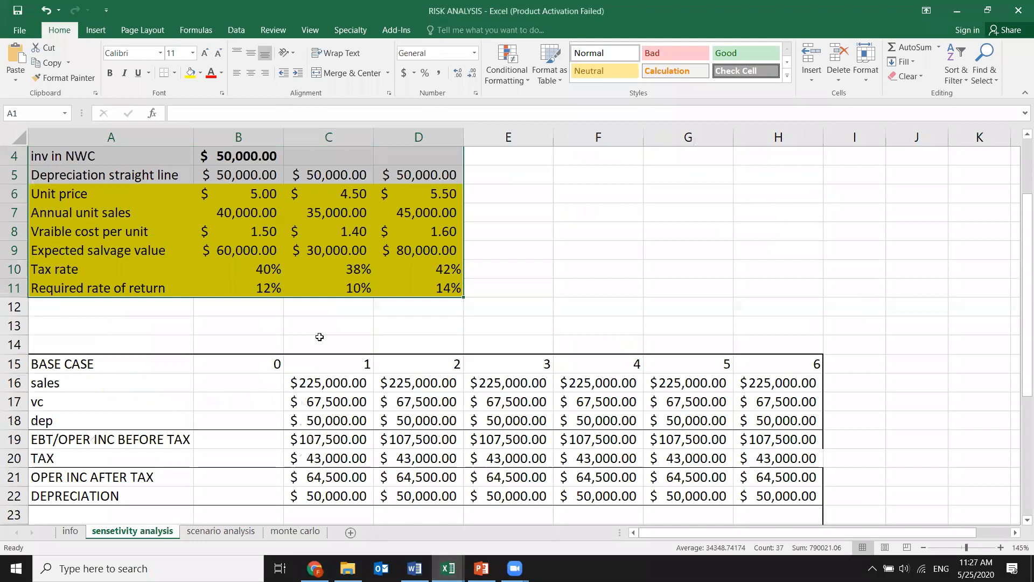
scroll(319, 336, down, 4)
scroll(264, 371, down, 3)
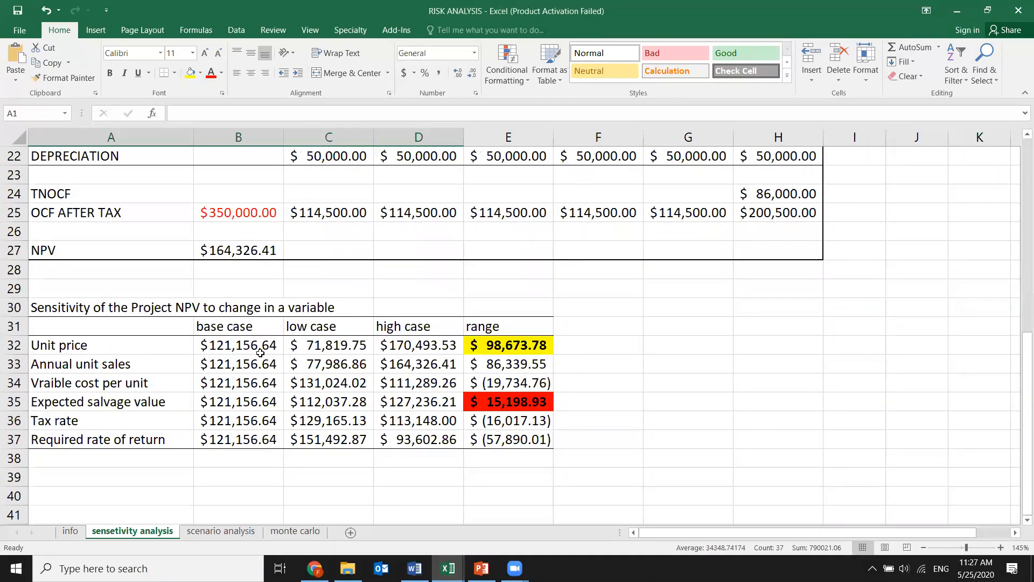
scroll(251, 387, up, 3)
scroll(290, 382, down, 2)
Select the unit price NPVs for the base, low and high cases and compare them with the input values heading the sheet
drag(242, 401, 452, 405)
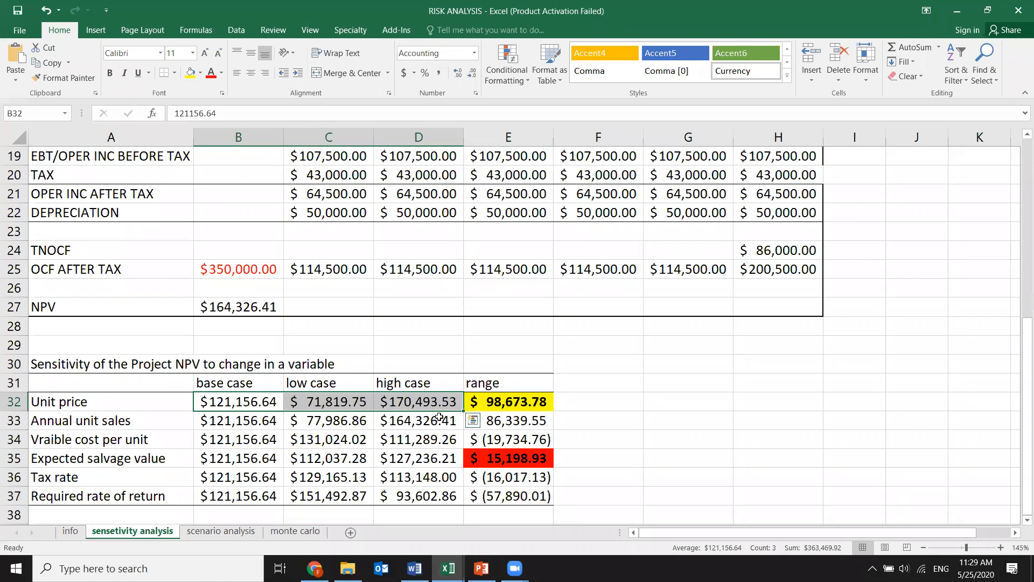
scroll(326, 454, up, 6)
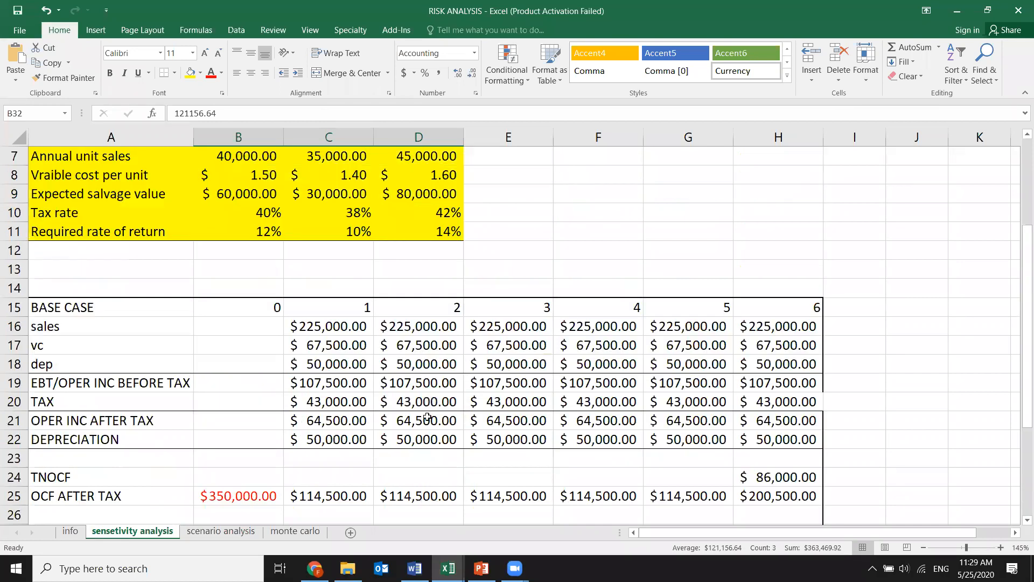
scroll(327, 442, down, 7)
scroll(312, 342, up, 7)
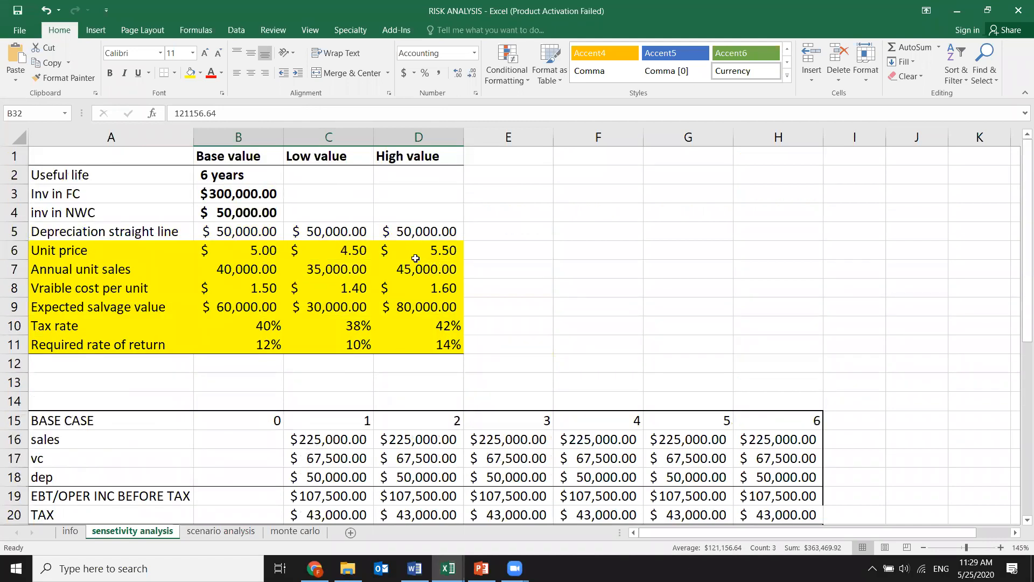
scroll(341, 428, down, 4)
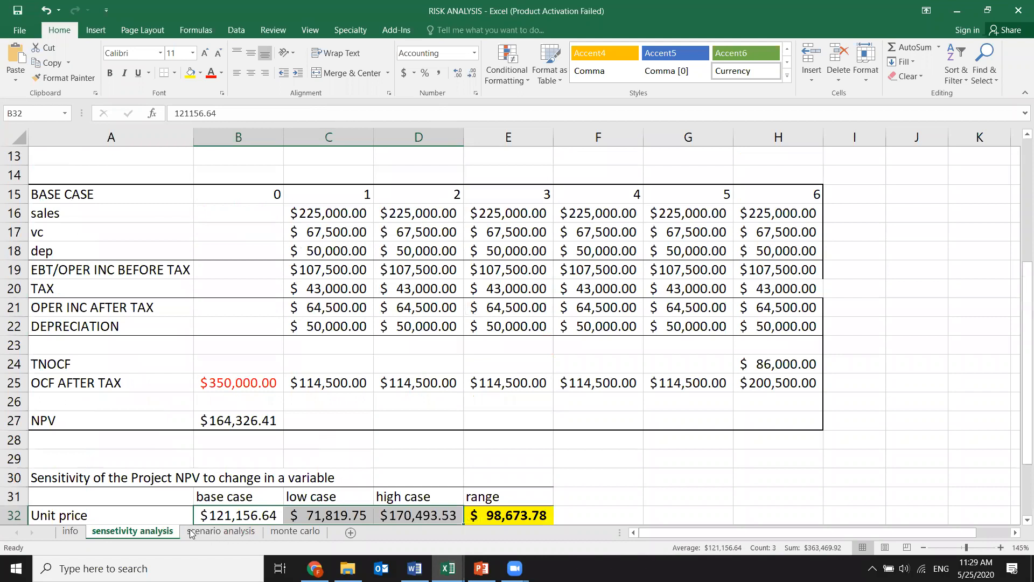
Open the scenario analysis sheet and check the scenario definition on the RISK ANALYSIS slide in PowerPoint before returning to Excel
click(221, 532)
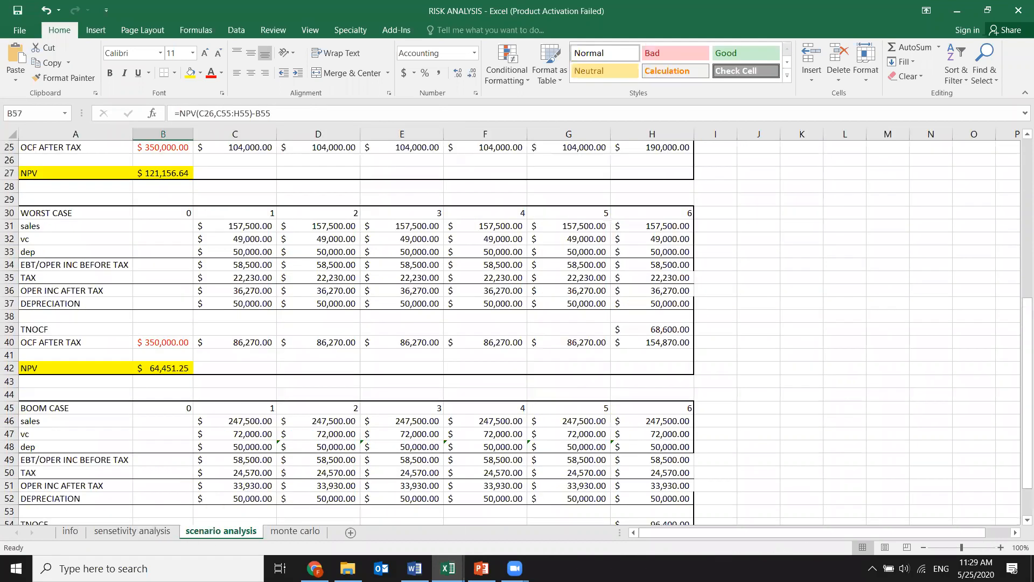
click(477, 565)
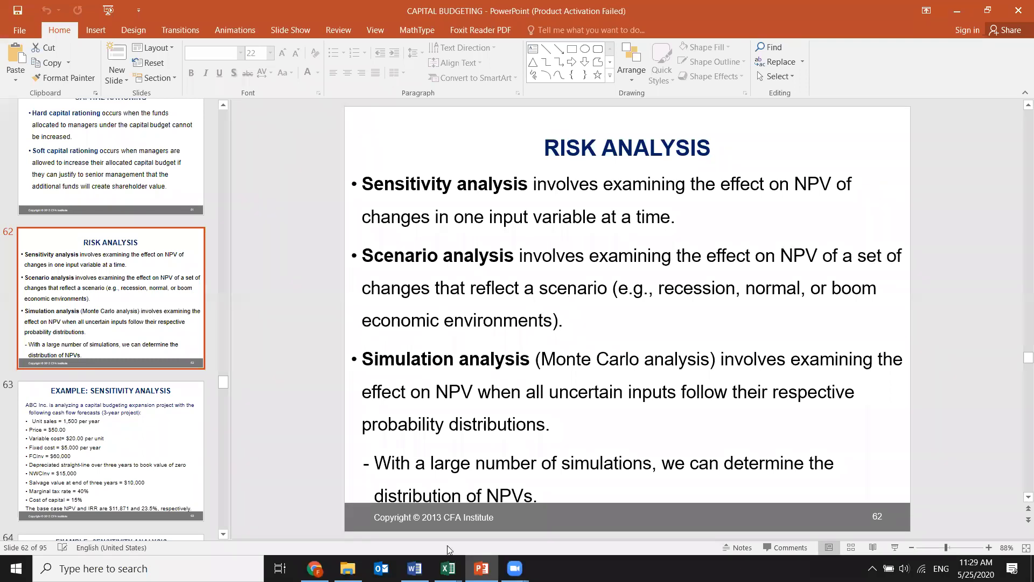
click(448, 568)
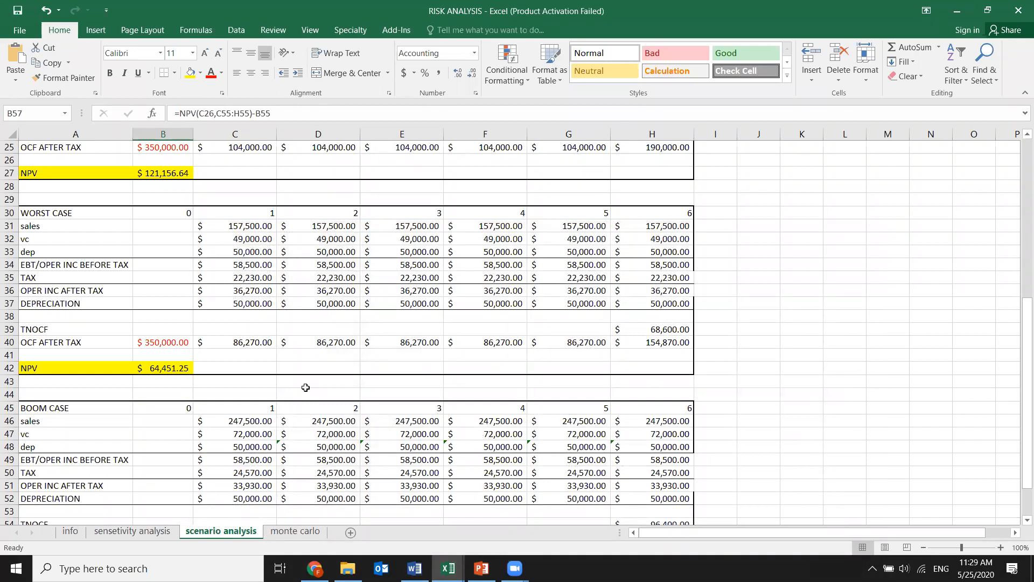
Examine the base, worst and boom case cash flows and NPVs on the scenario analysis sheet against the input values
scroll(307, 328, down, 1)
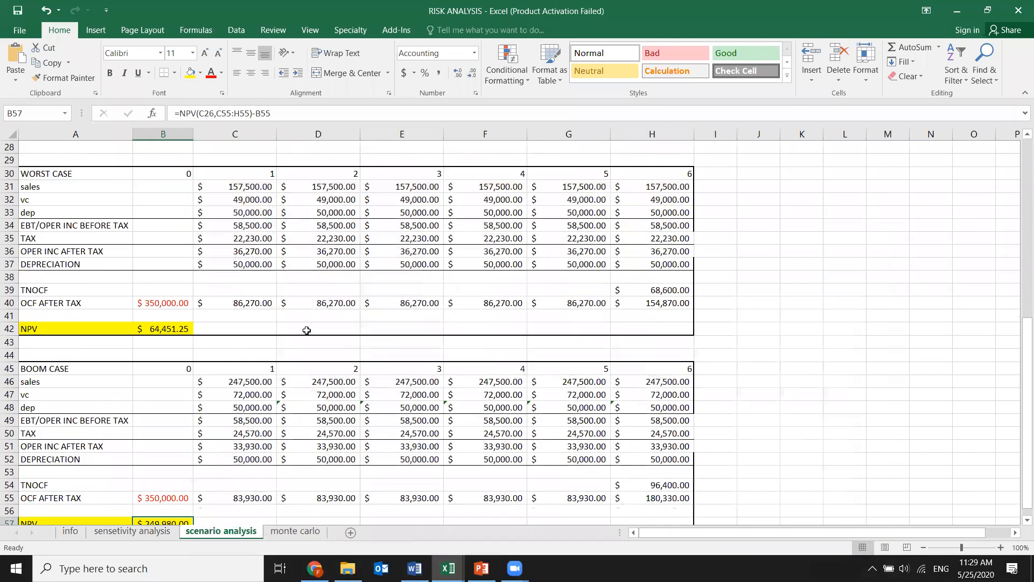
scroll(307, 323, up, 4)
scroll(327, 280, up, 3)
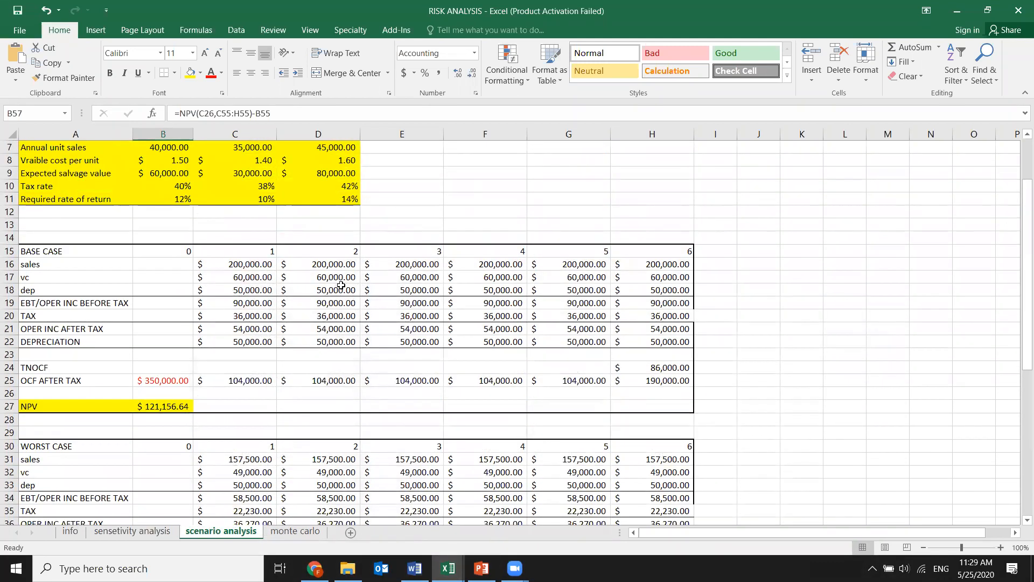
scroll(346, 291, down, 3)
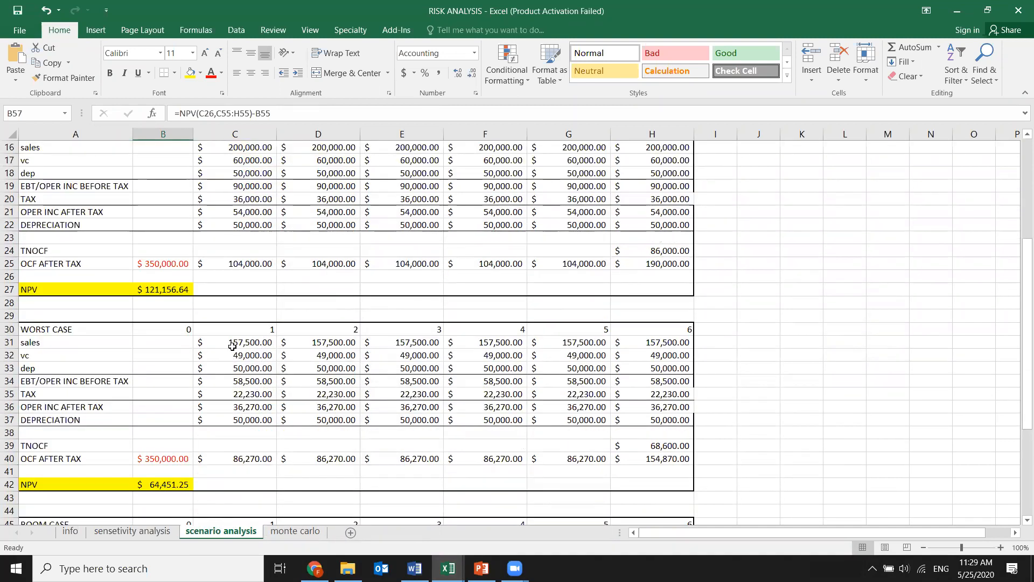
scroll(231, 378, down, 3)
scroll(231, 378, down, 1)
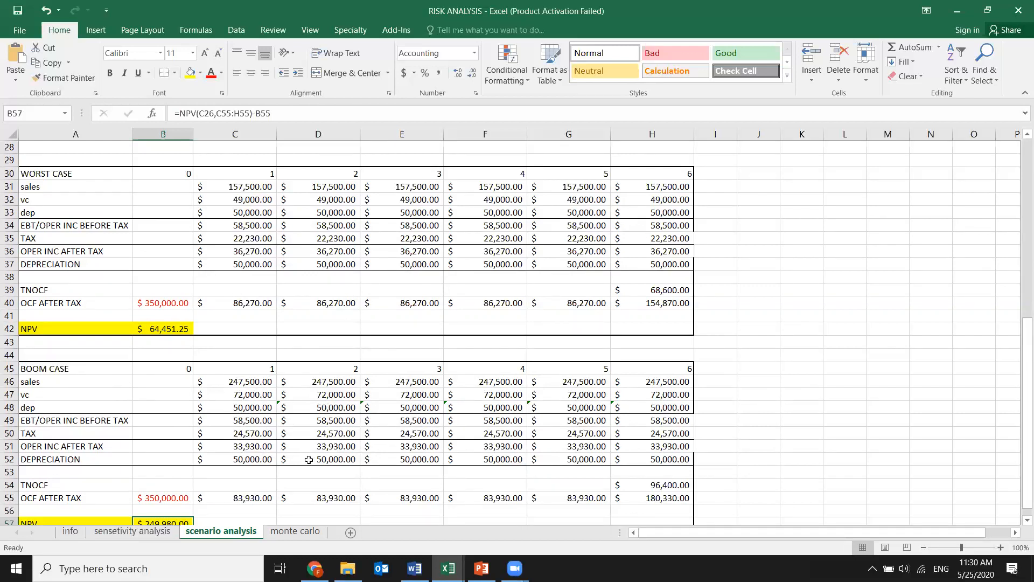
scroll(188, 295, down, 4)
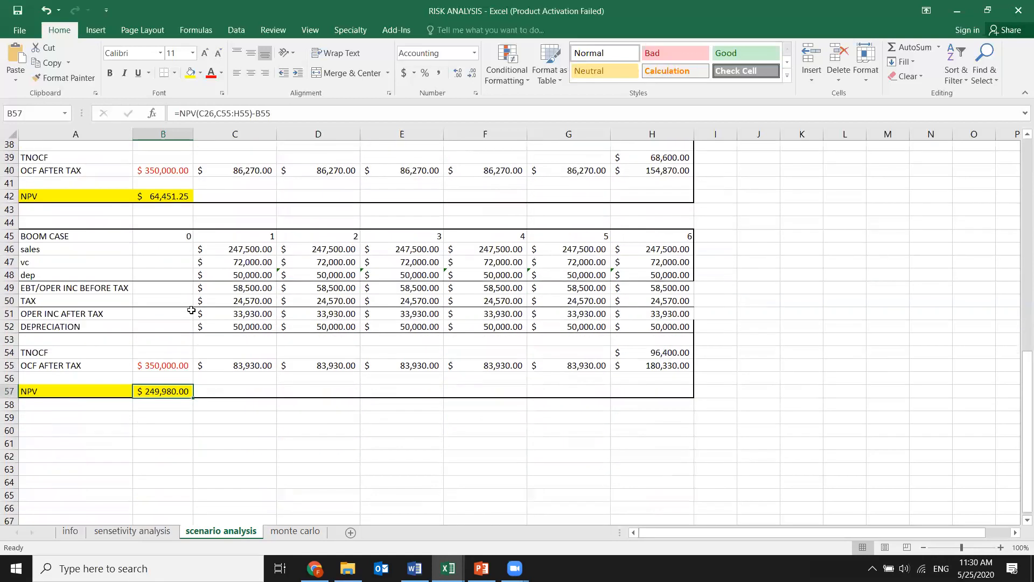
scroll(177, 258, up, 13)
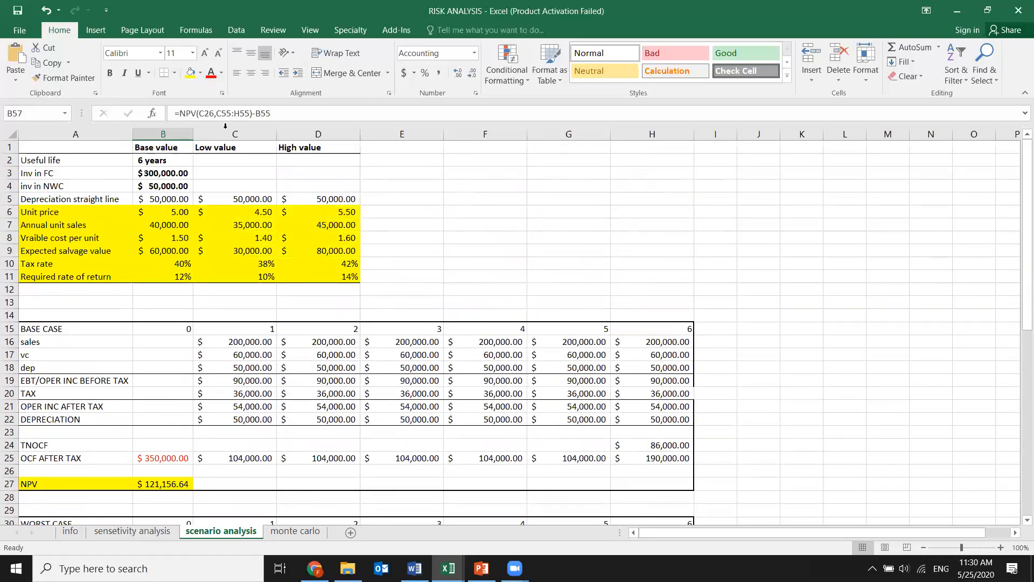
scroll(151, 345, down, 5)
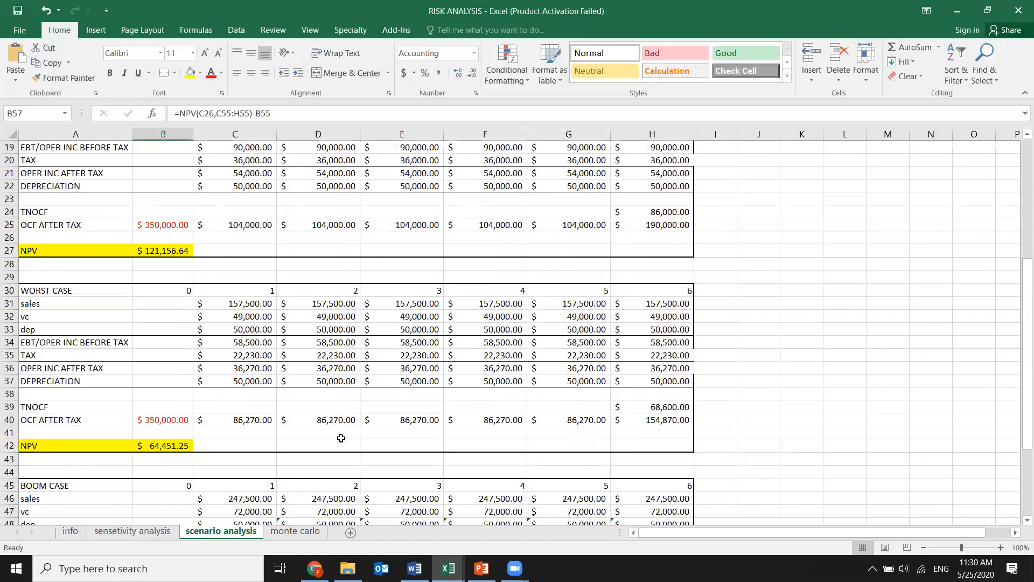
Show the monte carlo sheet, then switch to PowerPoint for the simulation analysis definition on the RISK ANALYSIS slide
click(294, 531)
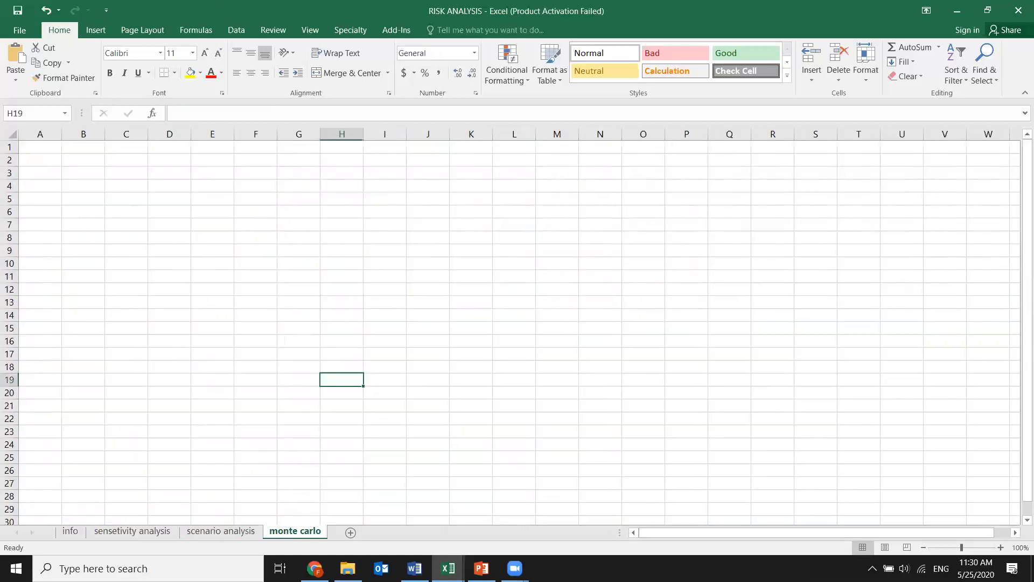
click(481, 568)
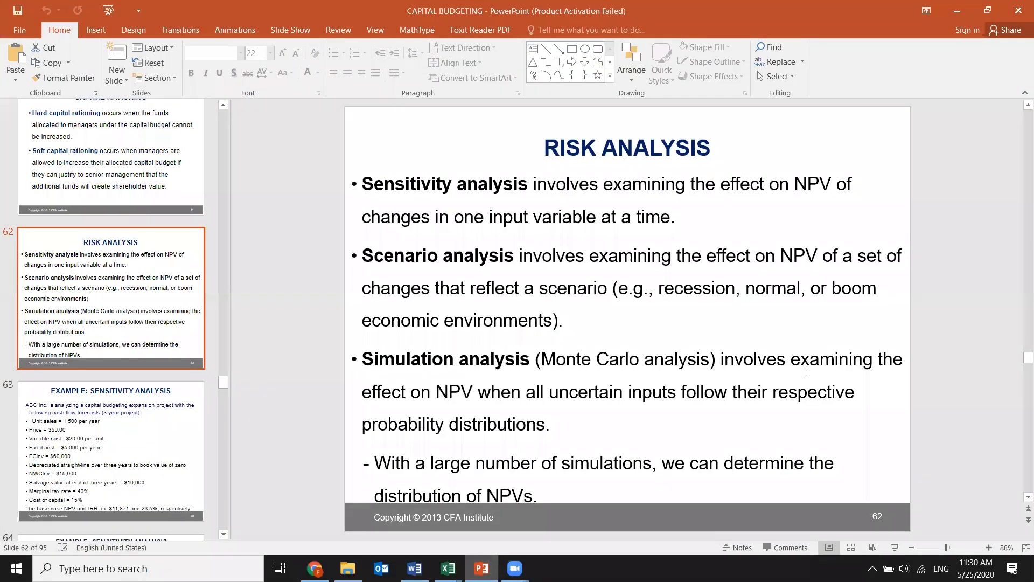
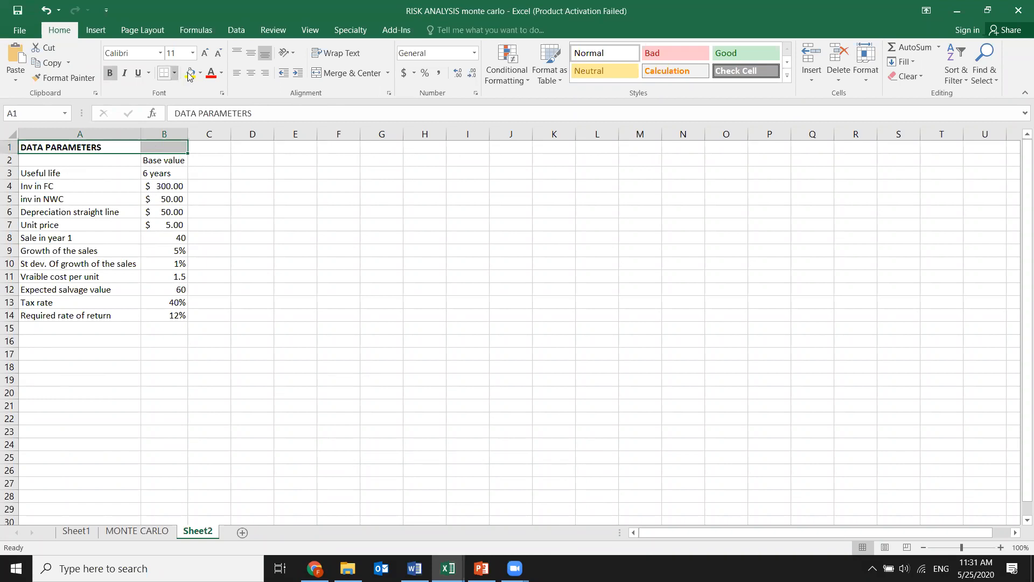
Fill the DATA PARAMETERS heading cells A1:B1 on Sheet2 of the RISK ANALYSIS monte carlo workbook with yellow
click(190, 72)
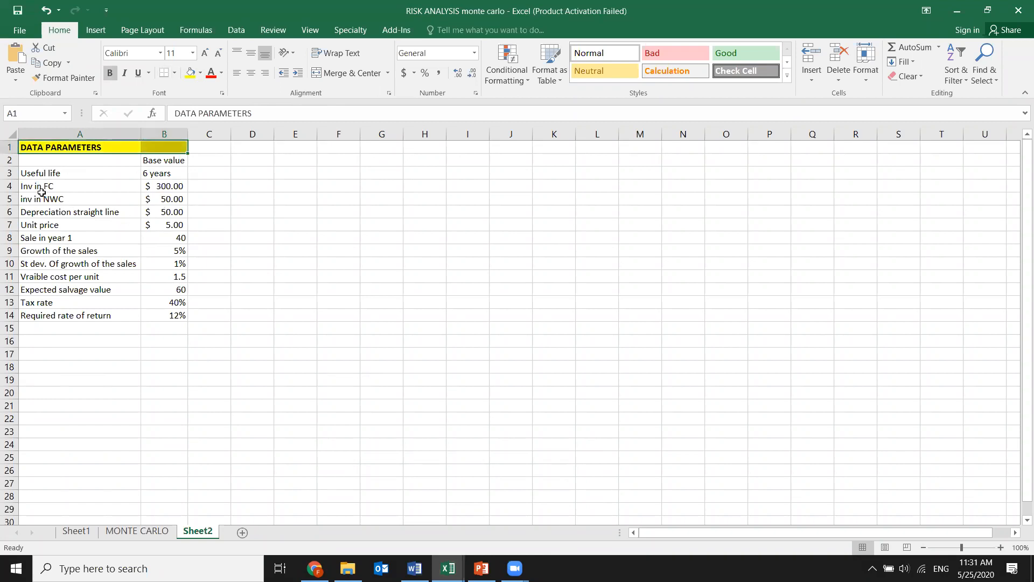
Highlight in turn the useful life, fixed capital investment, NWC investment and straight-line depreciation parameters on Sheet2
drag(36, 173, 167, 173)
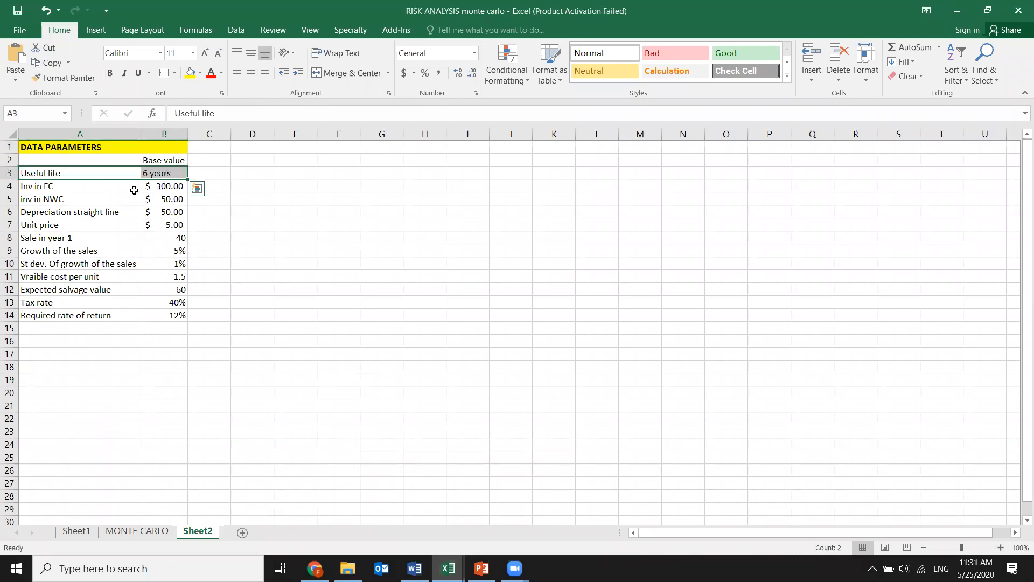
drag(67, 185, 167, 186)
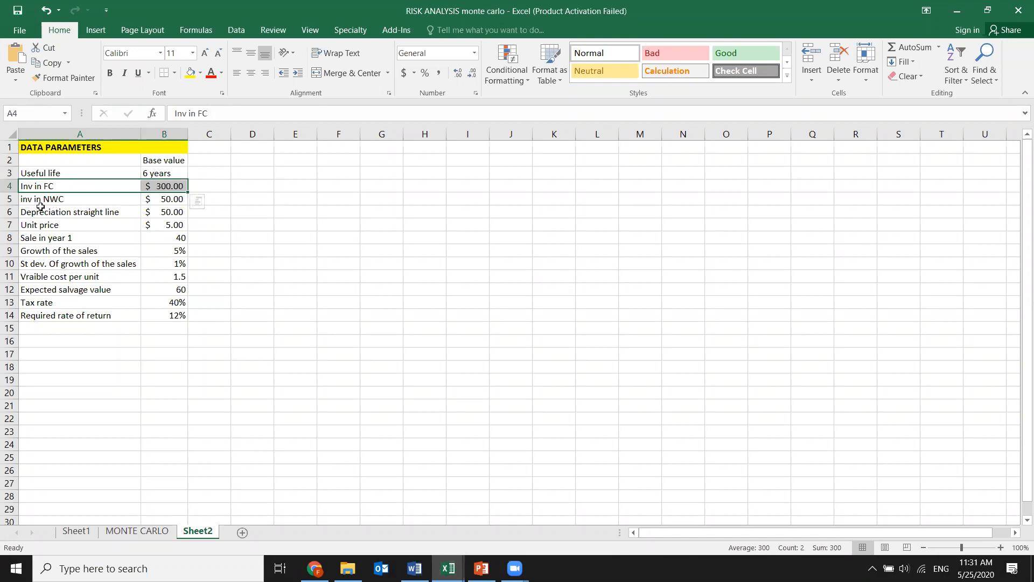
click(171, 200)
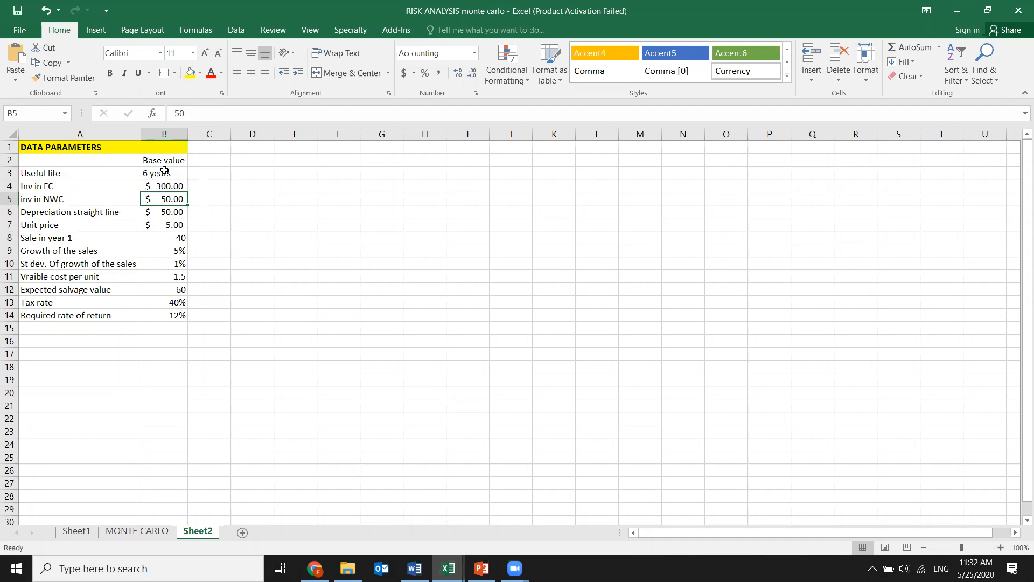
click(168, 214)
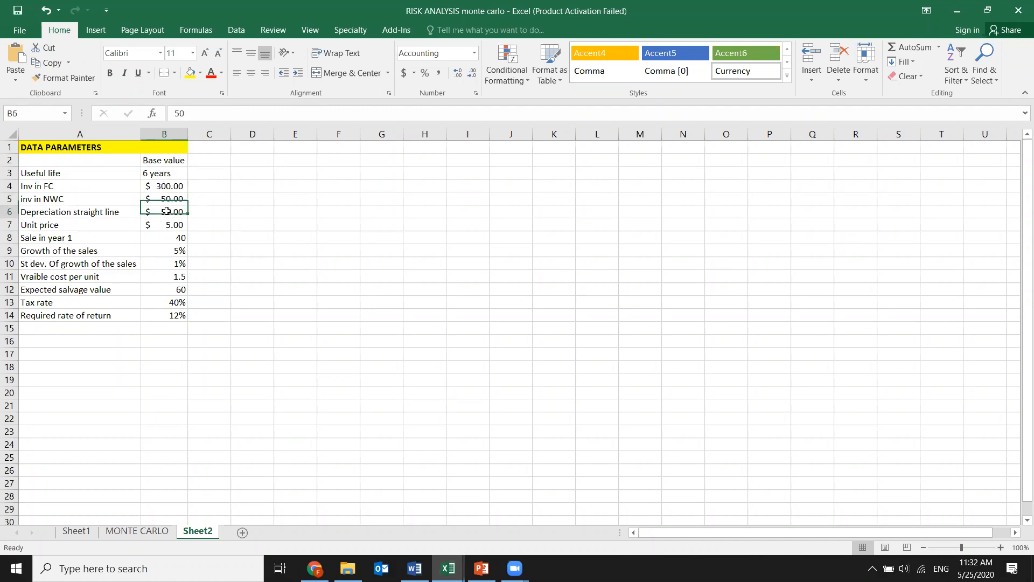
drag(37, 211, 157, 217)
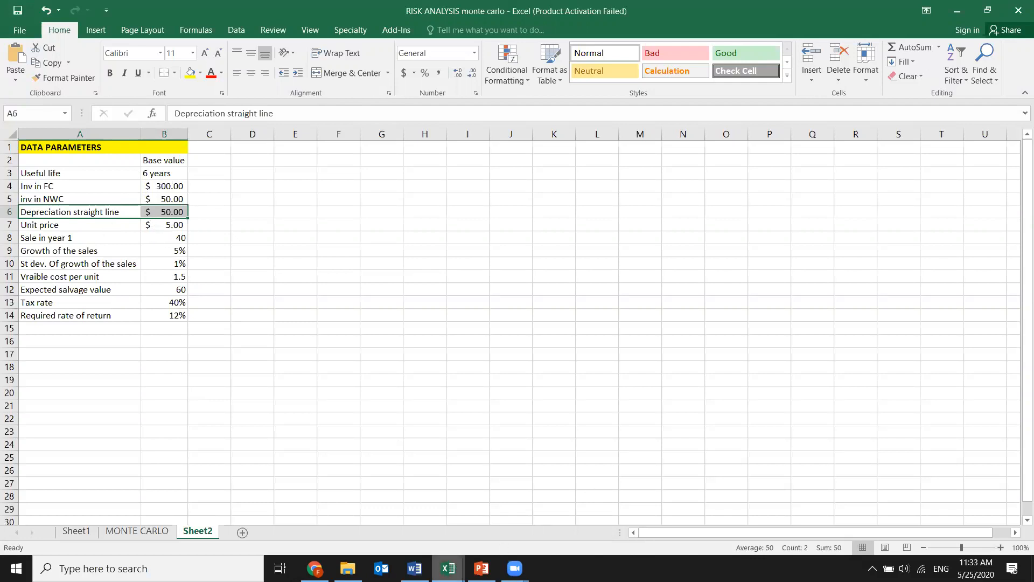
Glance at the MONTE CARLO sheet, then point out the base case years 0 to 6 on RISK ANALYSIS's scenario analysis sheet
click(173, 532)
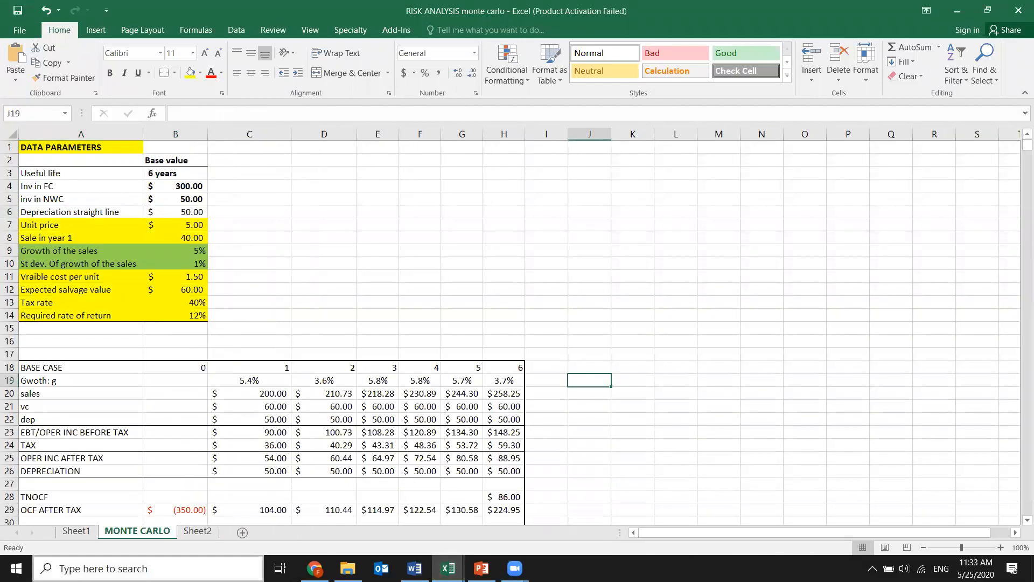
click(198, 536)
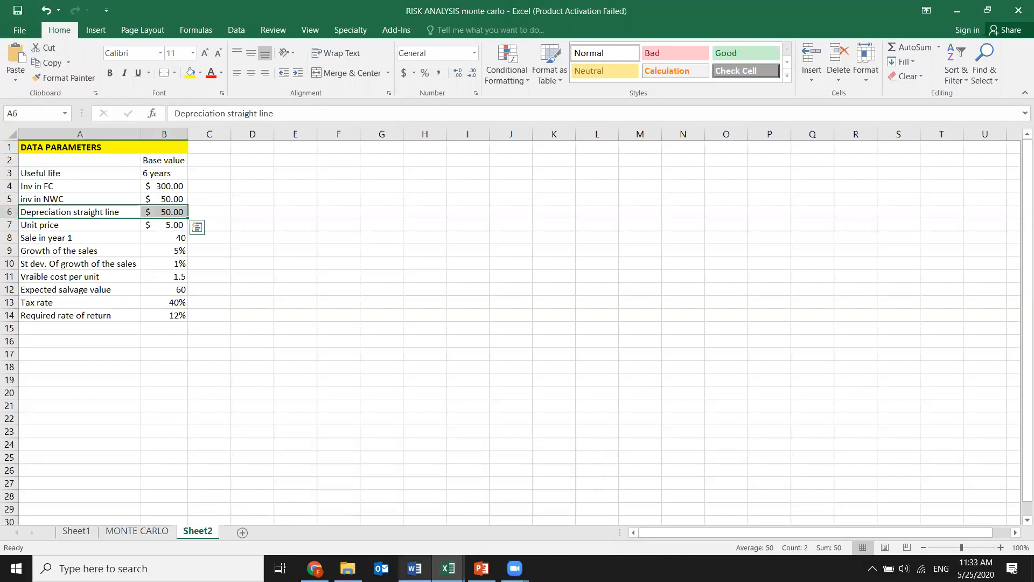
mouse_move(447, 569)
click(523, 509)
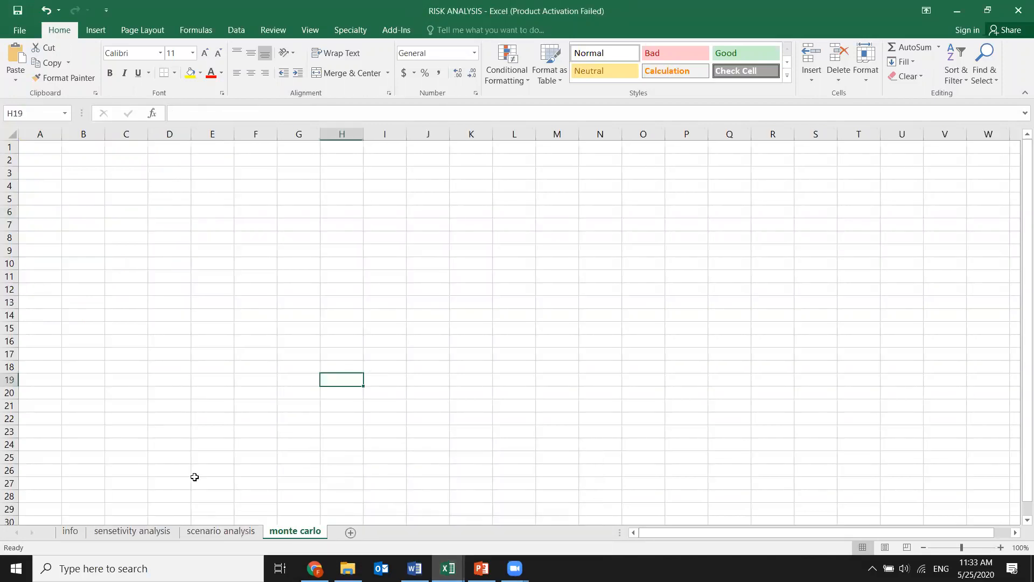
click(221, 532)
scroll(308, 331, up, 6)
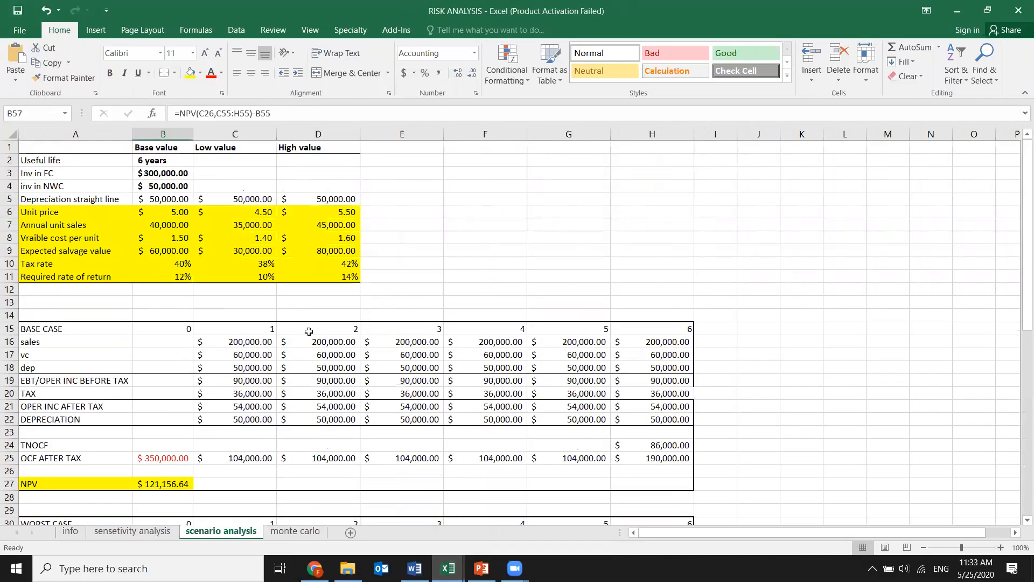
drag(209, 330, 674, 328)
click(169, 329)
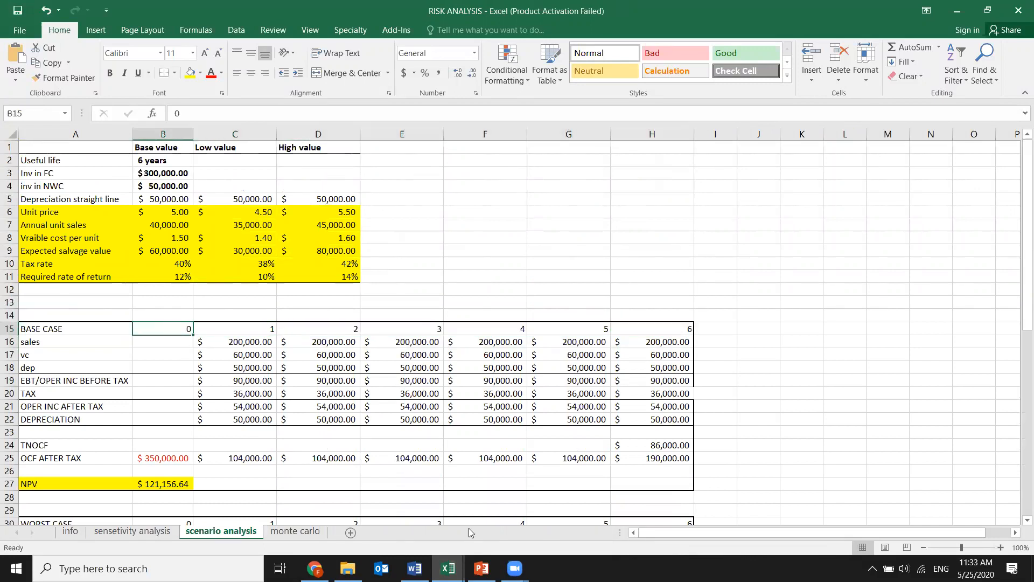
Return to Sheet2 of the RISK ANALYSIS monte carlo workbook and point out the unit price and year 1 sales parameters
mouse_move(448, 568)
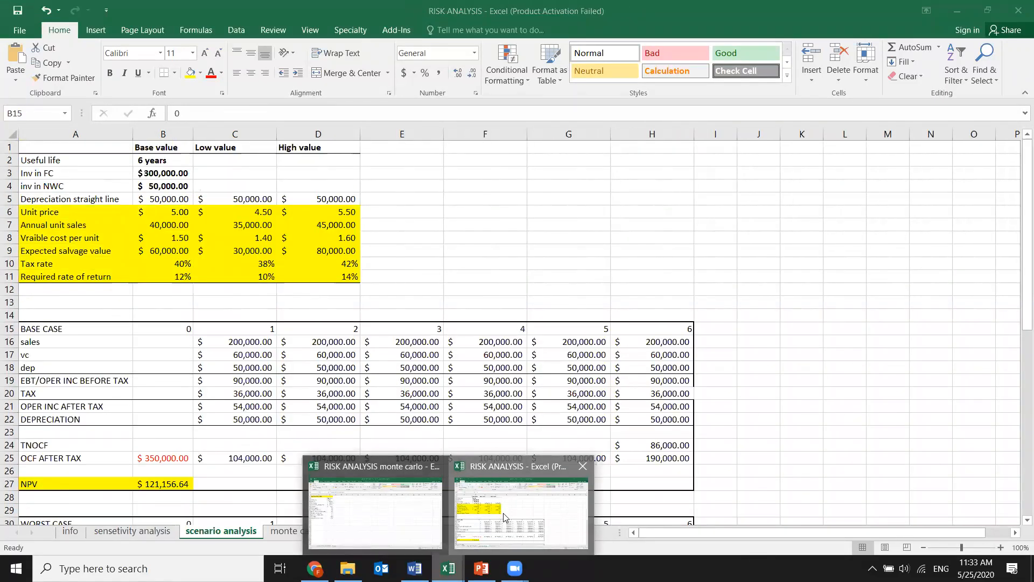
click(397, 512)
drag(39, 225, 76, 226)
click(36, 239)
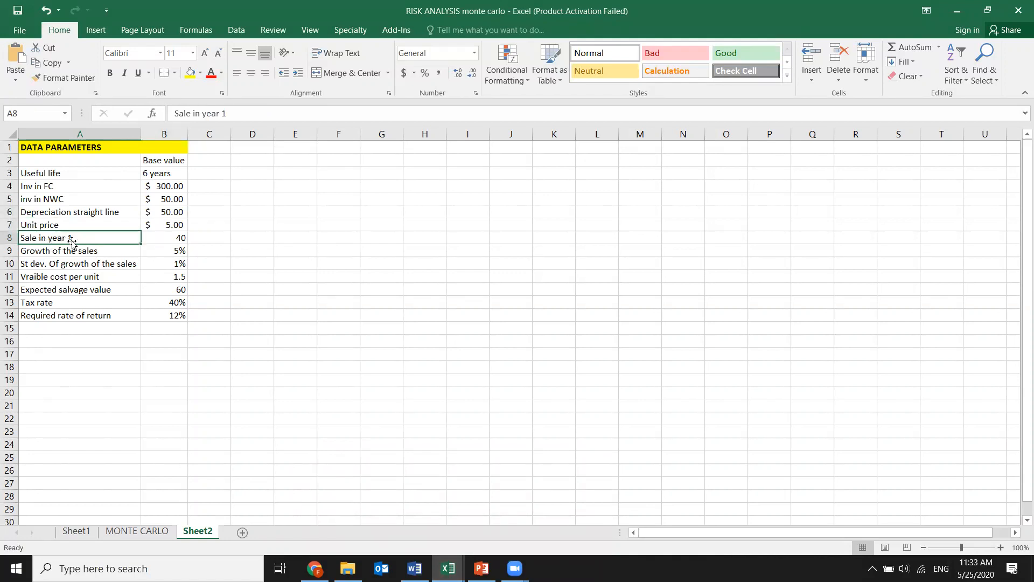
Fill the sales growth and standard deviation of growth rows A9:B10 on Sheet2 with light green
click(171, 237)
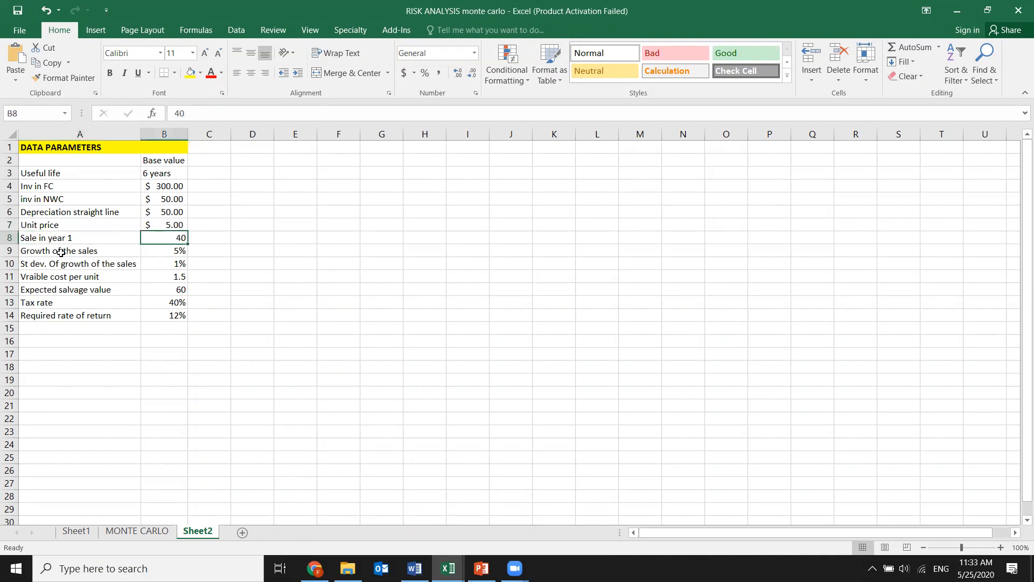
drag(30, 250, 174, 264)
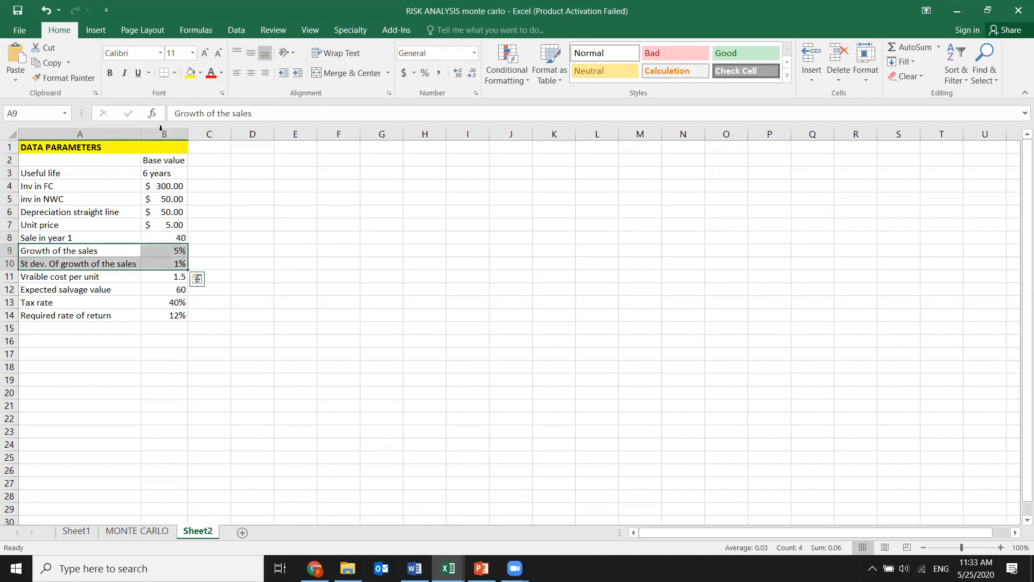
click(201, 77)
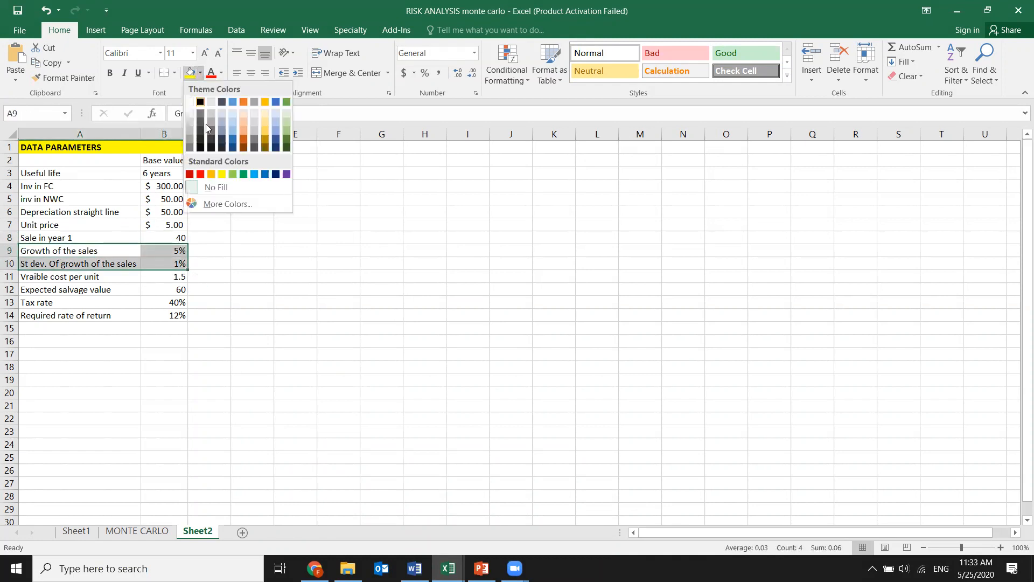
click(235, 175)
click(112, 296)
Point out the growth of the sales and its standard deviation among the Sheet2 parameters
click(95, 251)
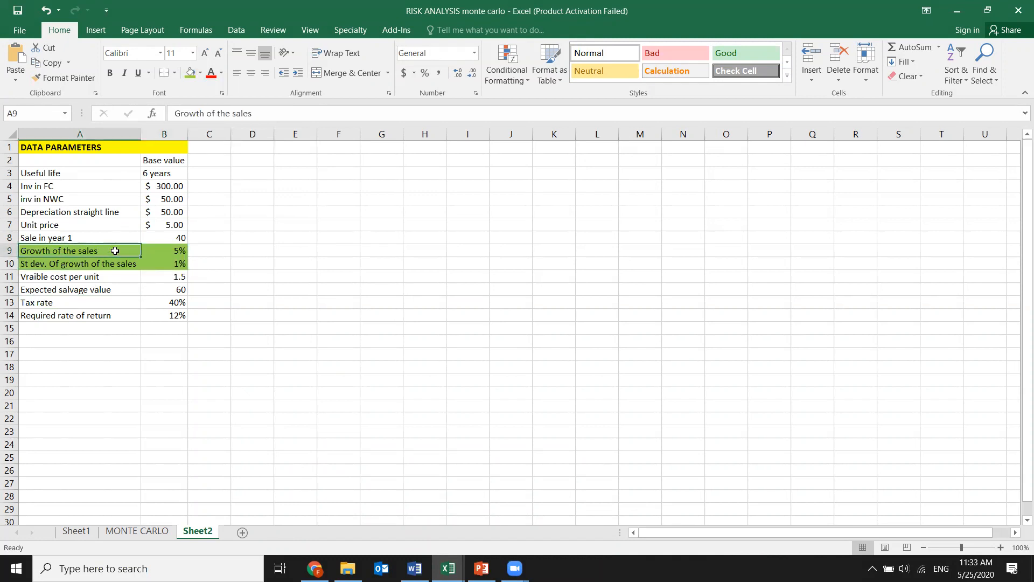
double_click(24, 251)
click(170, 252)
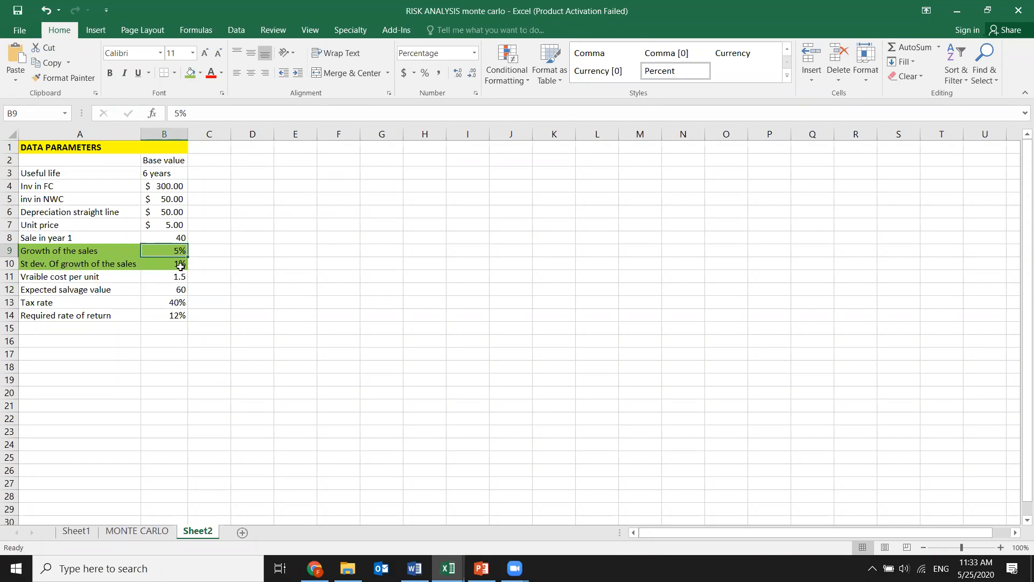
drag(181, 266, 62, 265)
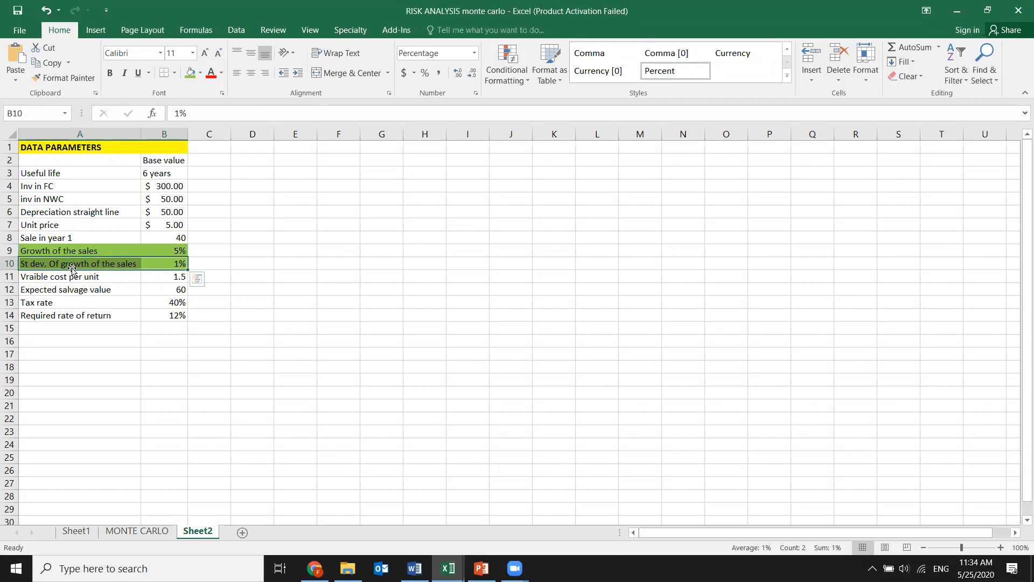
Format the expected salvage value in B12 in dollars with two decimals and point out the required rate of return
click(160, 291)
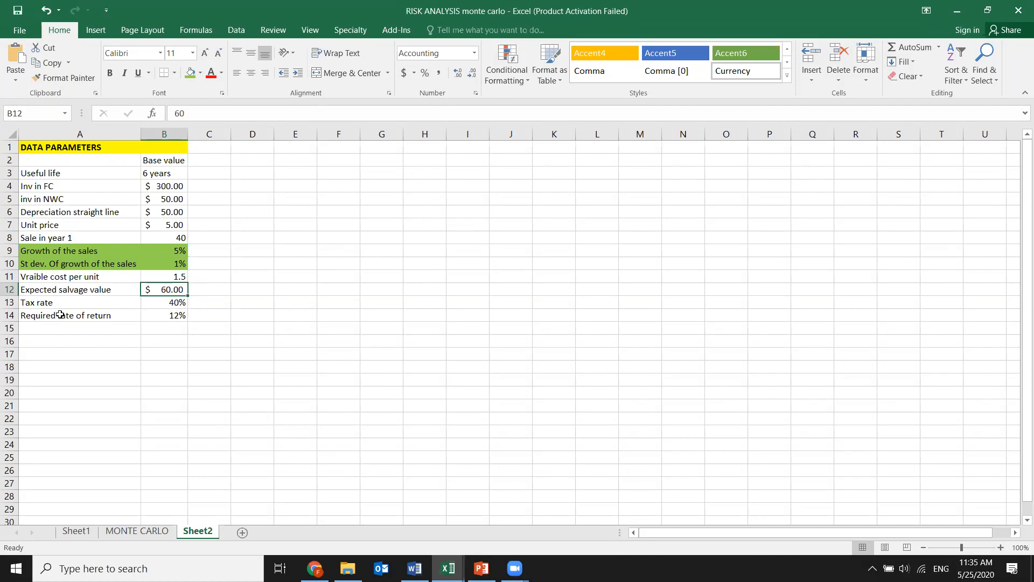
click(177, 315)
Label A19 "Growth rate" and place the starting year 0 in C18, in the row above
click(86, 379)
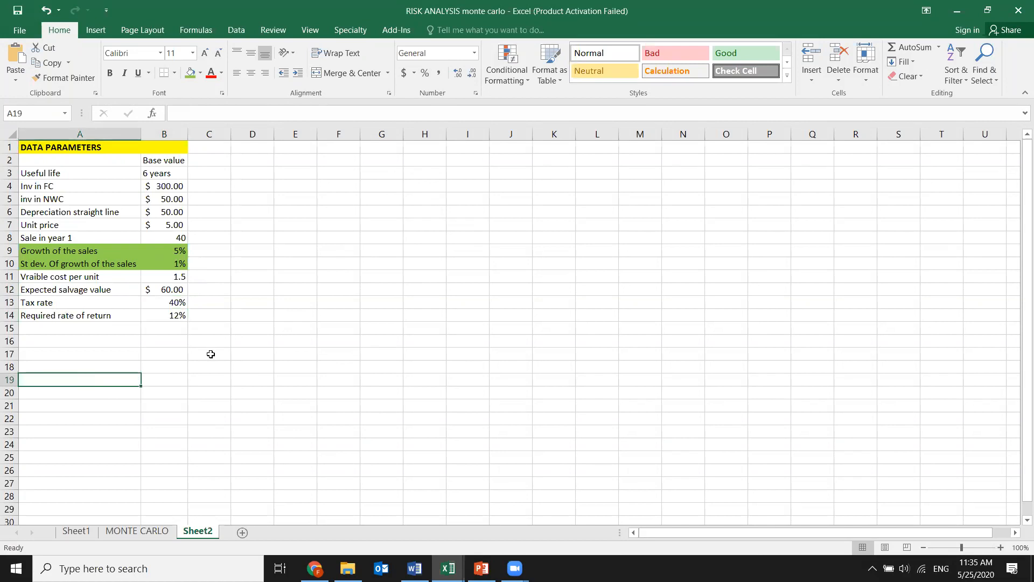
text(G)
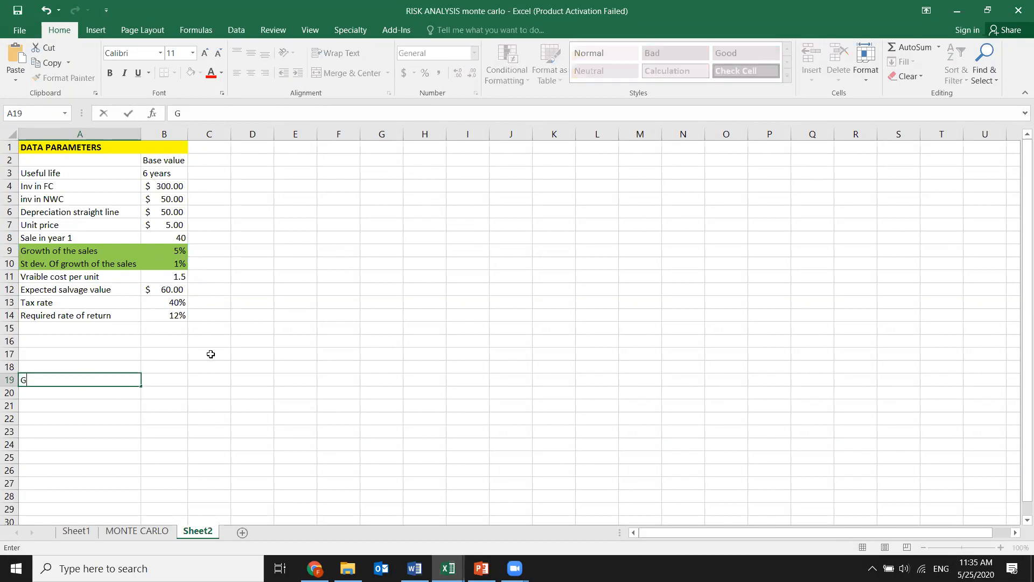
text(rowth rate)
click(223, 380)
text(0)
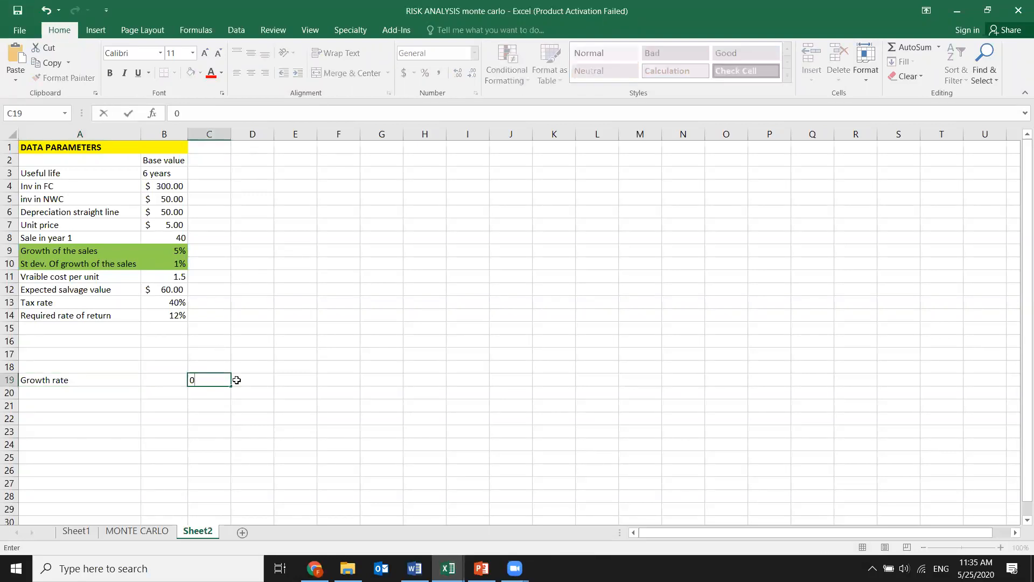
click(244, 380)
click(208, 378)
drag(220, 374, 225, 366)
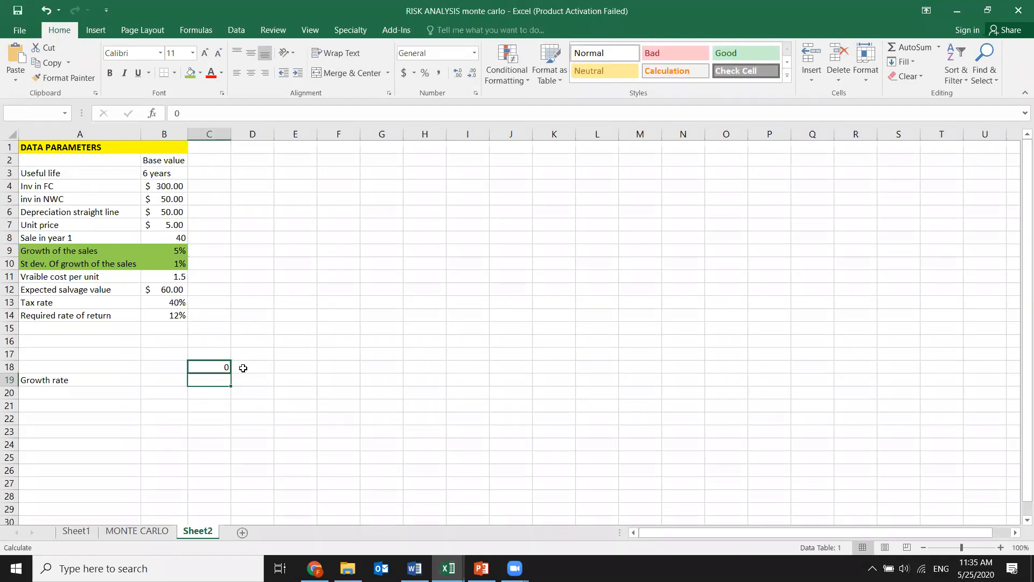
click(243, 368)
Label A18 "YEARS" and enter years 1 and 2 in D18:E18 and year 3 in G18
click(90, 366)
text(YEARS)
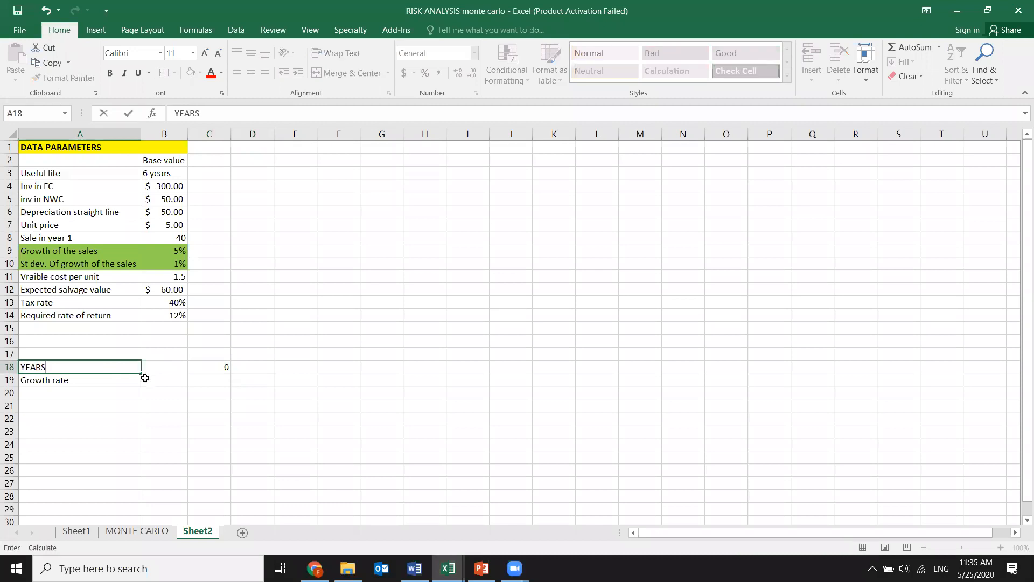
click(252, 367)
text(1)
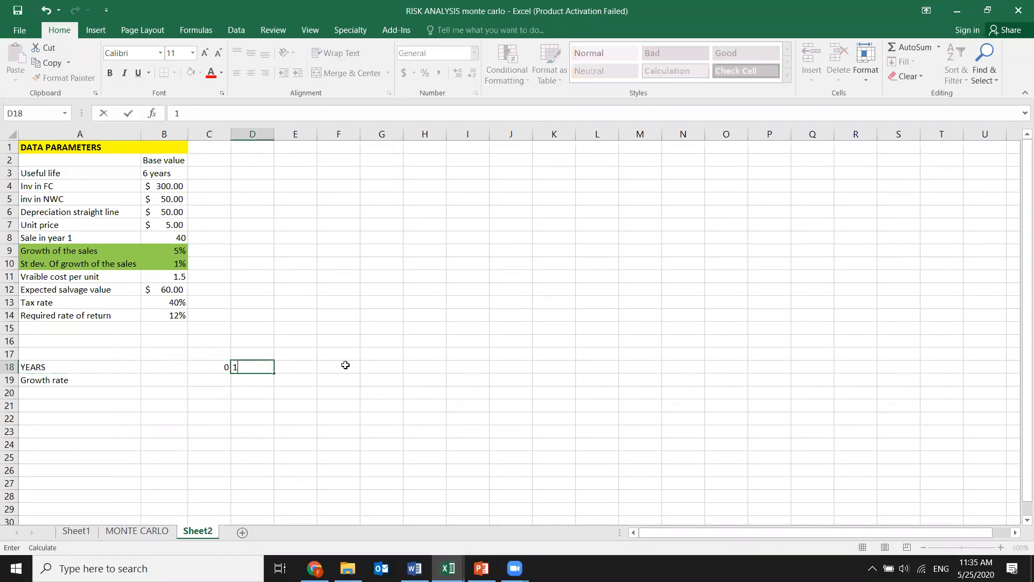
key(Right)
text(2)
key(Right)
key(Right)
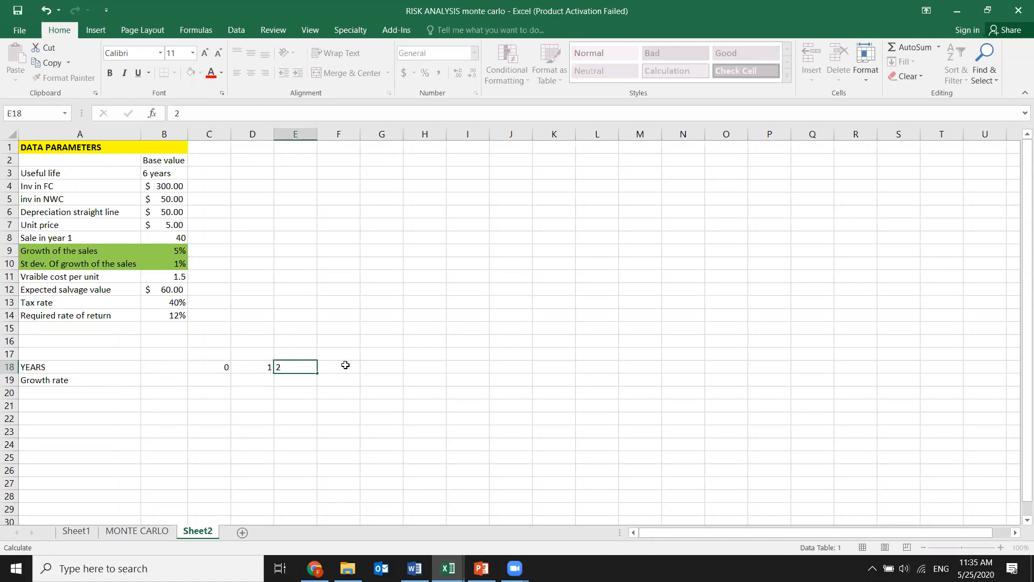
text(3)
key(Right)
key(Right)
key(Right)
key(Down)
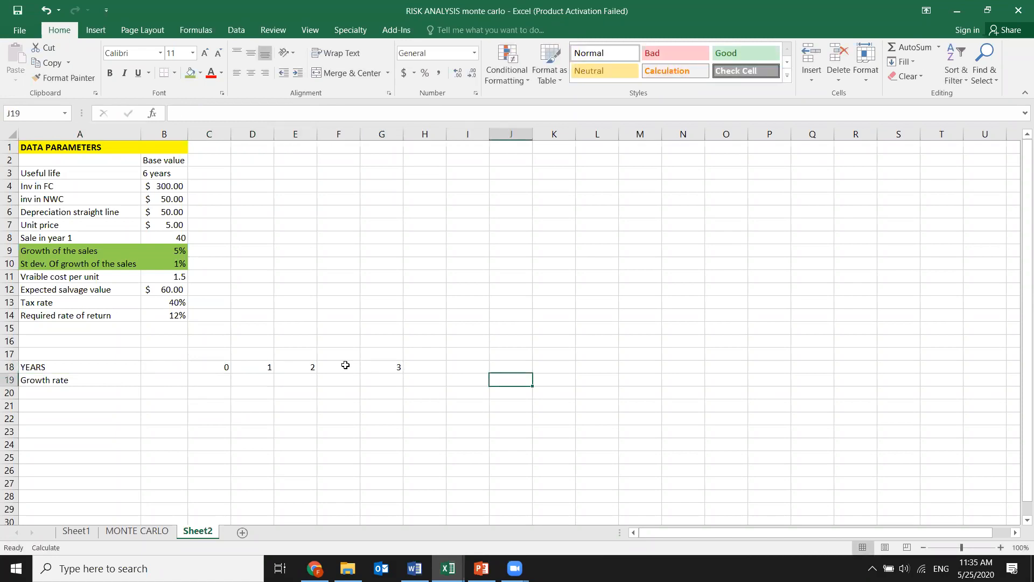
Complete the YEARS row with 4, 5 and 6 in cells H18 to J18
key(Left)
key(Up)
key(Left)
key(Down)
key(Right)
key(Left)
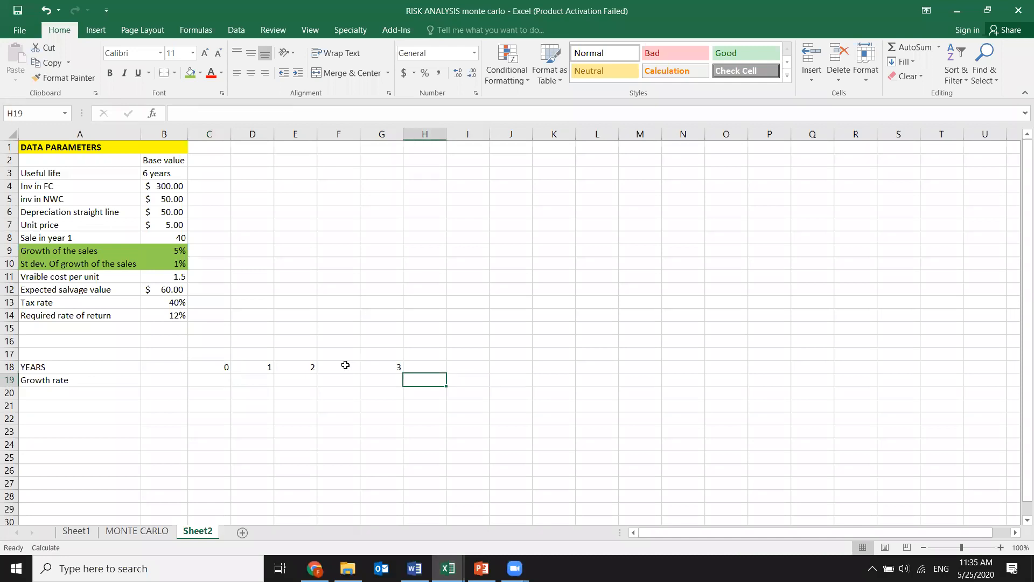
key(Up)
text(4)
key(Right)
text(5)
key(Right)
key(Right)
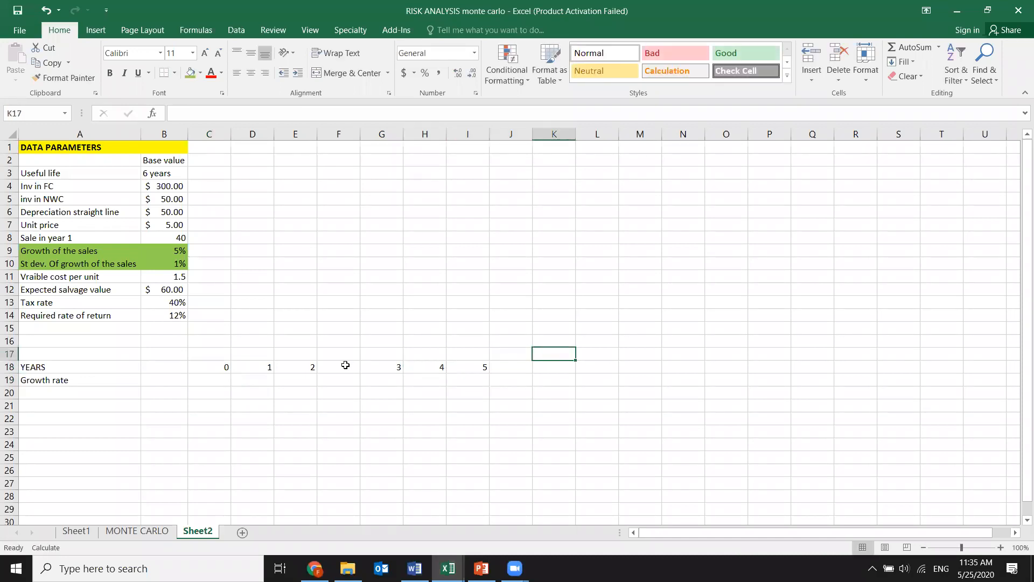
key(Up)
key(Left)
key(Down)
text(6)
key(Right)
key(Down)
Centre the year numbers in C18:J18 and make them bold
click(155, 423)
drag(223, 367, 524, 369)
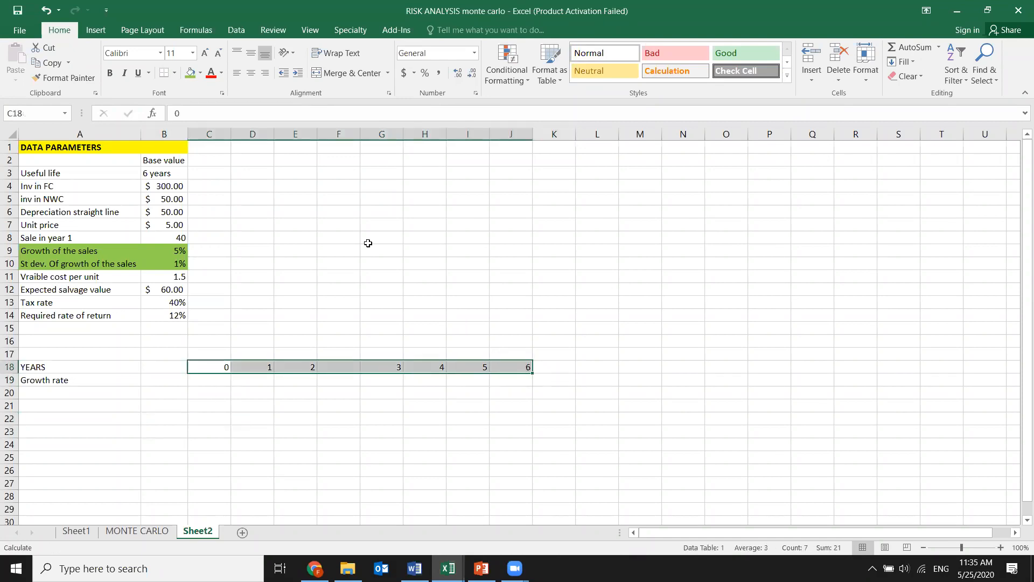
click(250, 73)
click(110, 73)
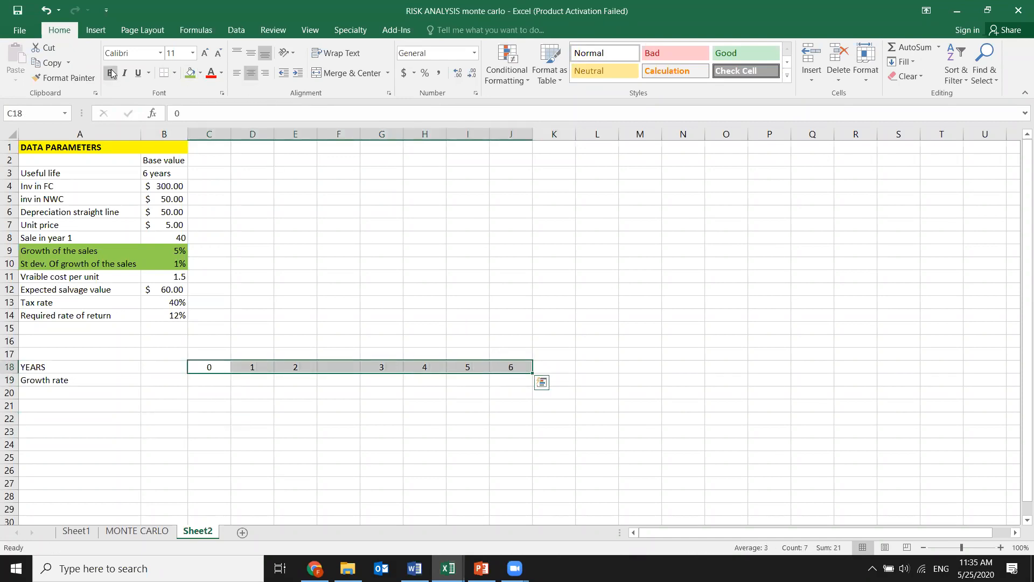
click(202, 384)
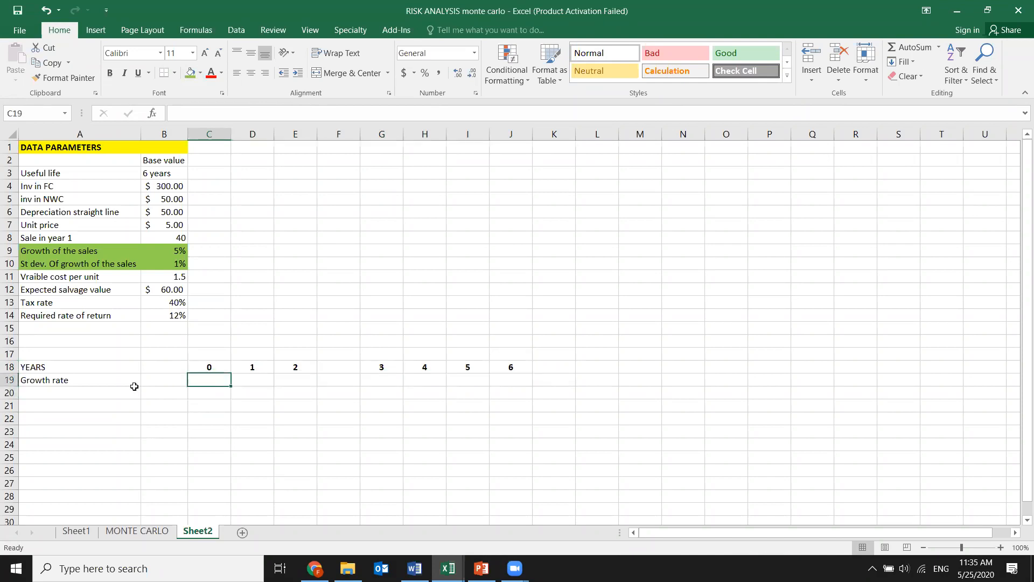
Glance at the MONTE CARLO sheet for reference and return to Sheet2
click(247, 379)
click(165, 533)
click(194, 531)
click(167, 531)
click(192, 532)
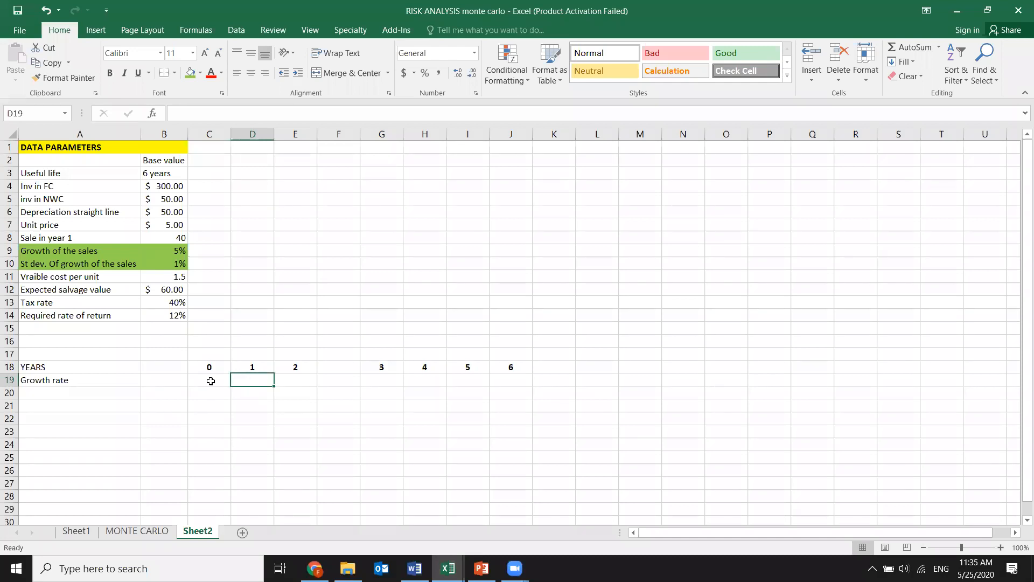
Label cell A20 "Sales" beneath the growth rate row
click(90, 393)
text(RE)
key(BackSpace)
key(BackSpace)
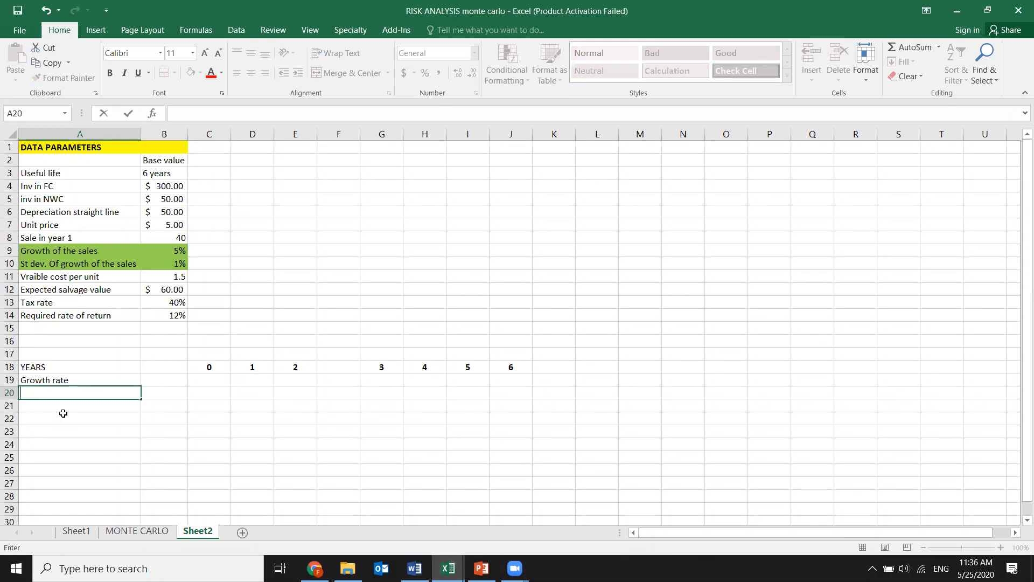
text(Sales)
Enter 40 as the year 1 sales in D20
drag(207, 397, 253, 388)
click(242, 389)
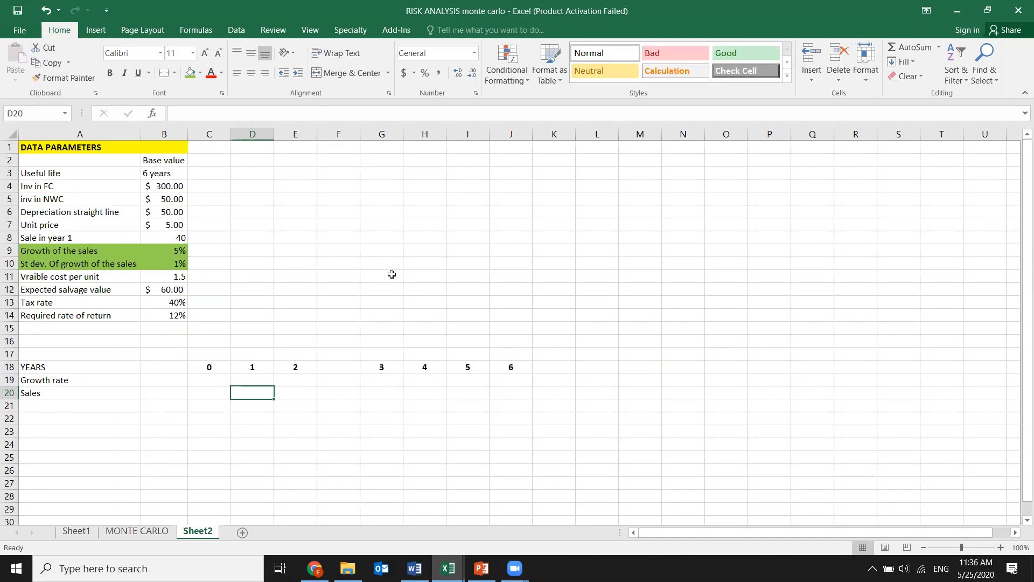
text(40)
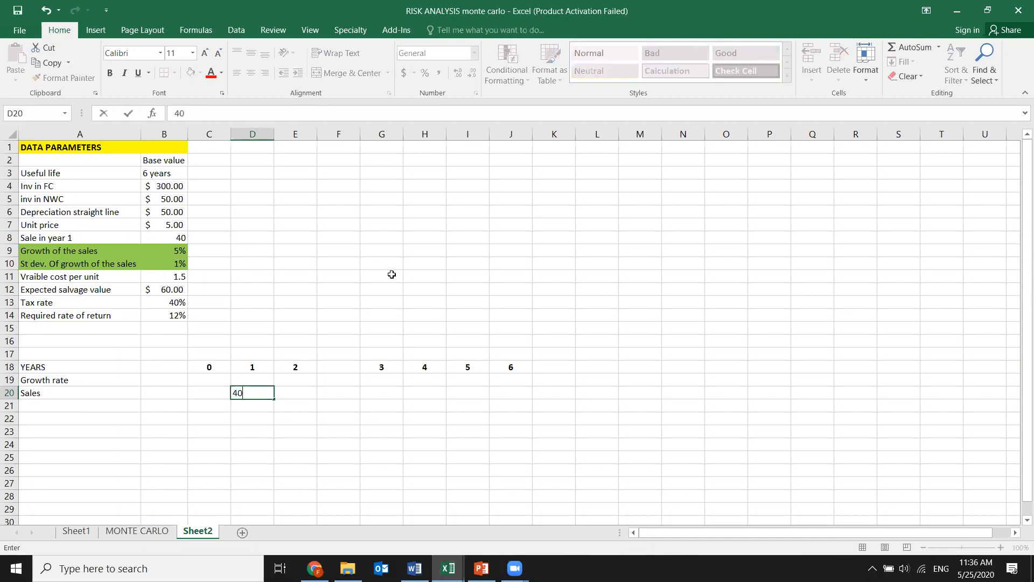
key(Tab)
key(Down)
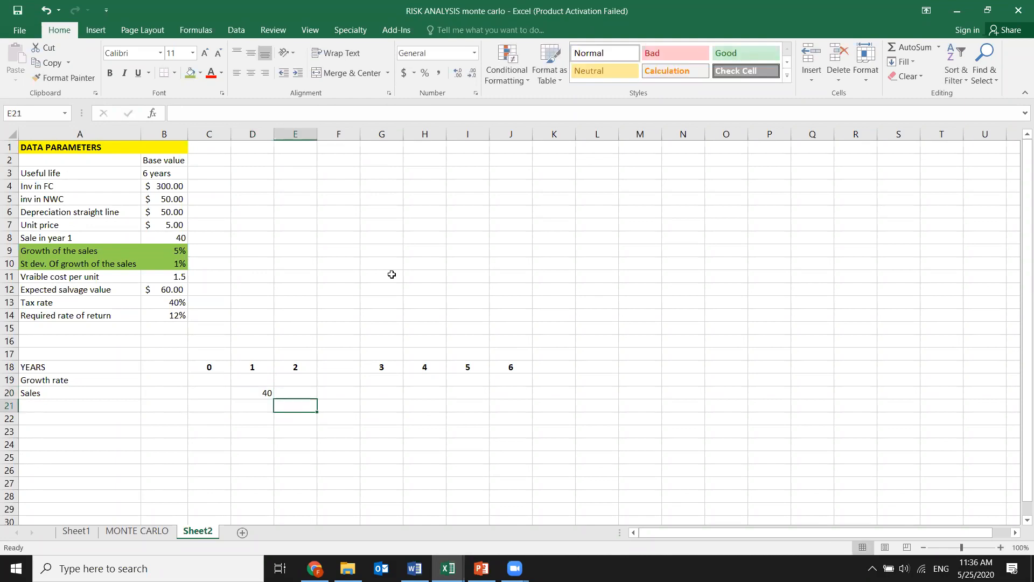
click(267, 395)
click(298, 393)
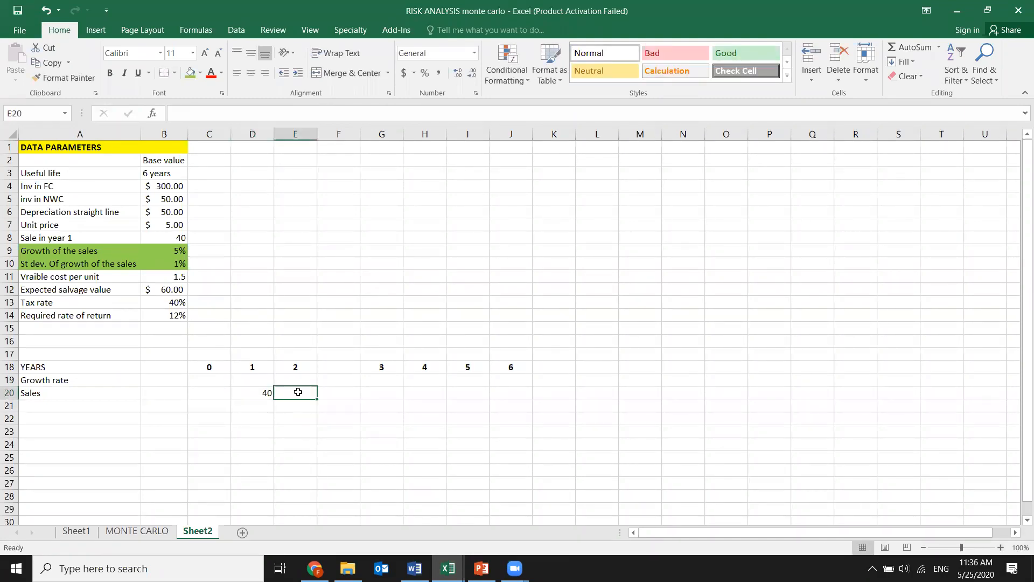
Start a NORMINV formula in the year 1 growth rate cell D19 with RAND() as its probability
click(262, 378)
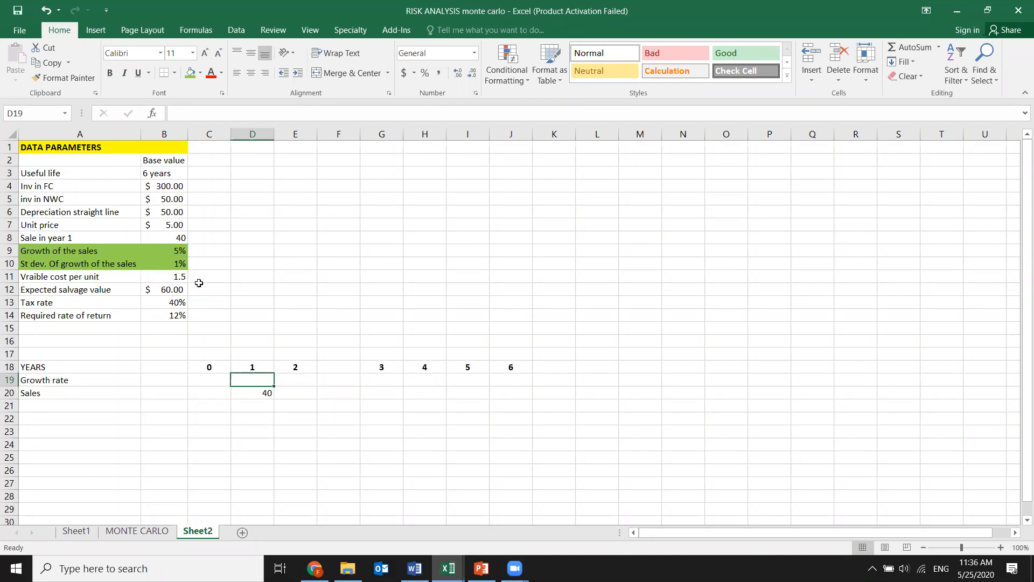
text(=)
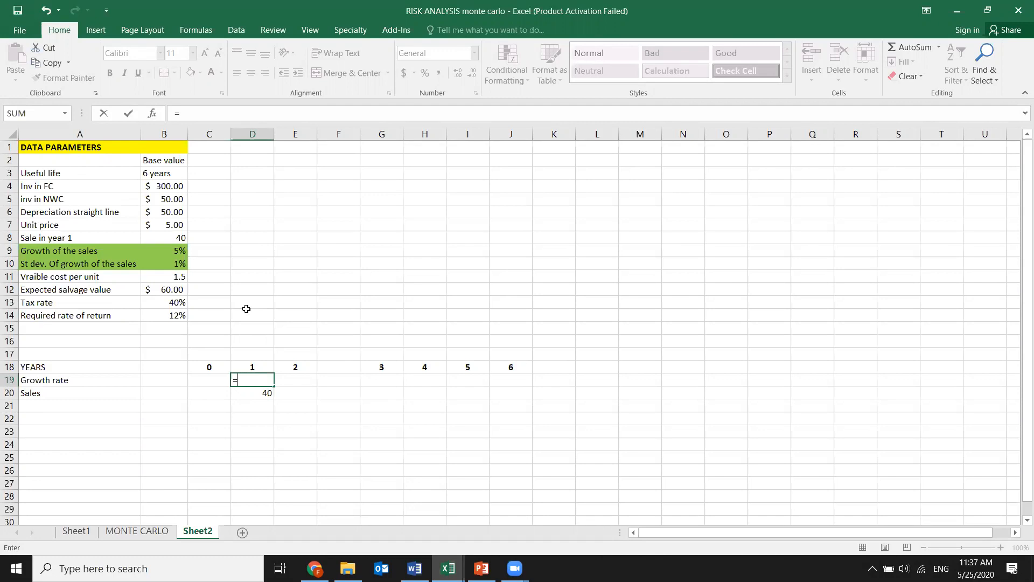
text(norm)
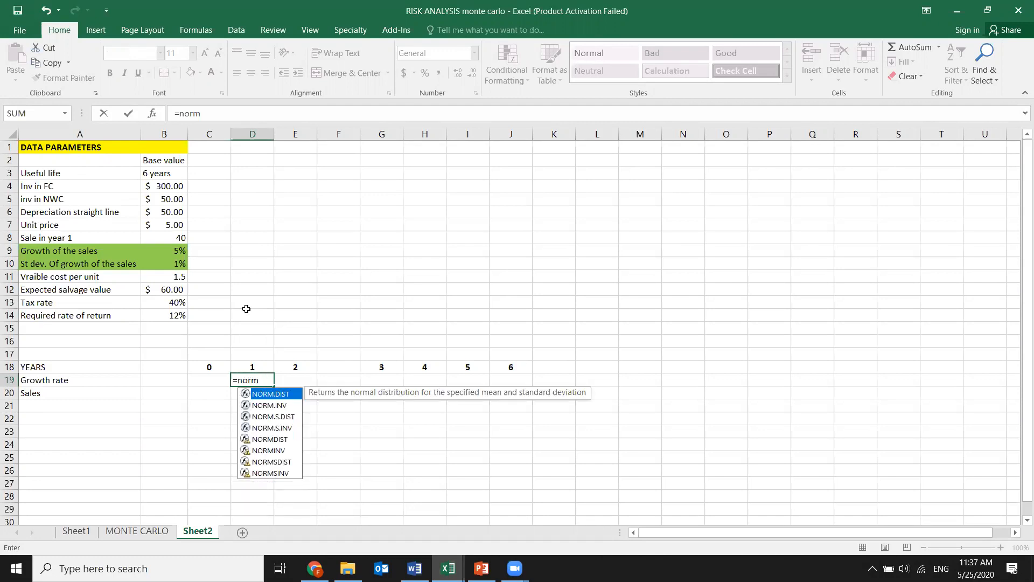
text(inv)
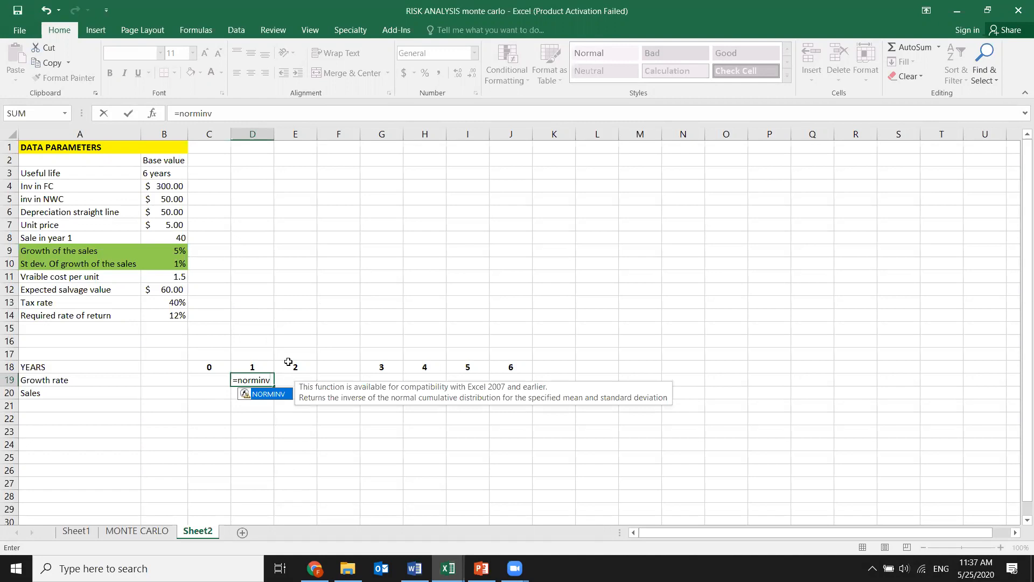
double_click(281, 393)
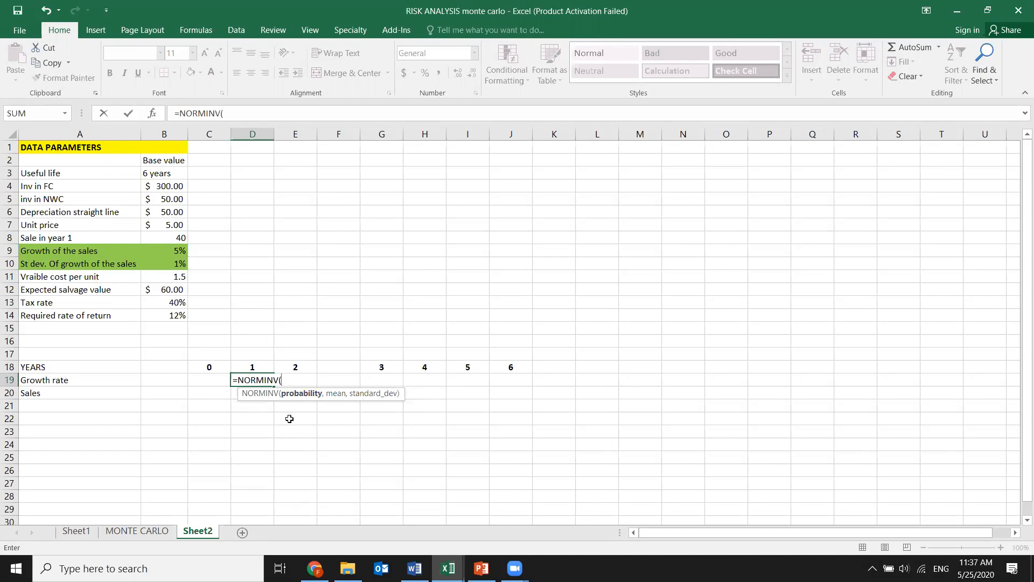
text(rand)
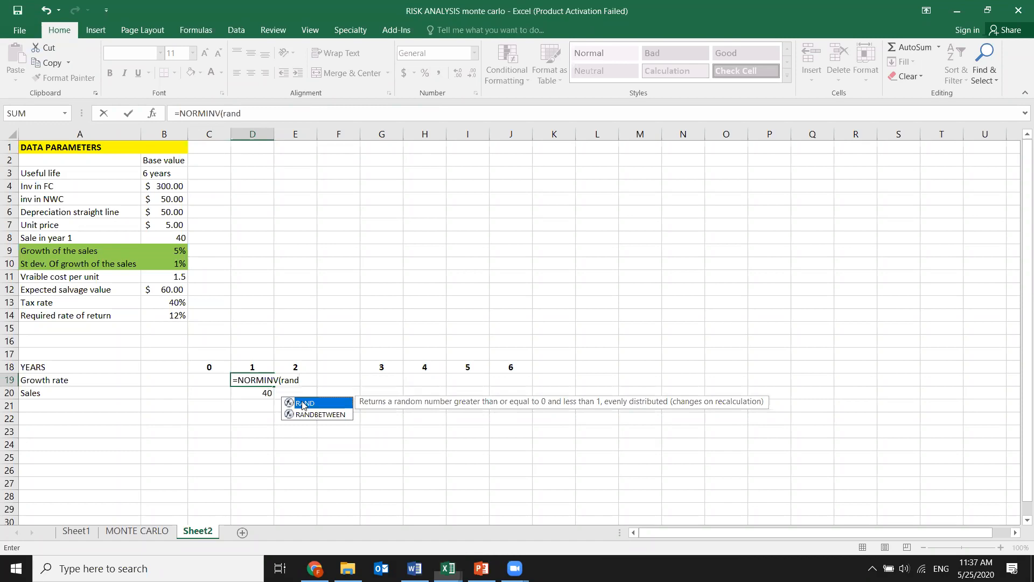
double_click(305, 403)
text(),)
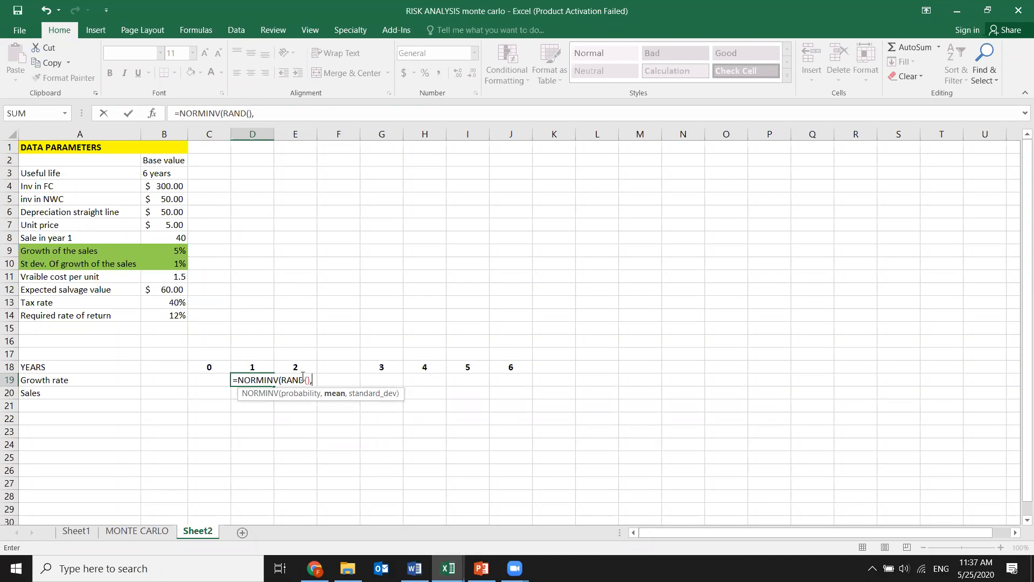
Complete the NORMINV formula in D19 with $B$9 as the mean and $B$10 as the standard deviation
click(168, 250)
click(317, 380)
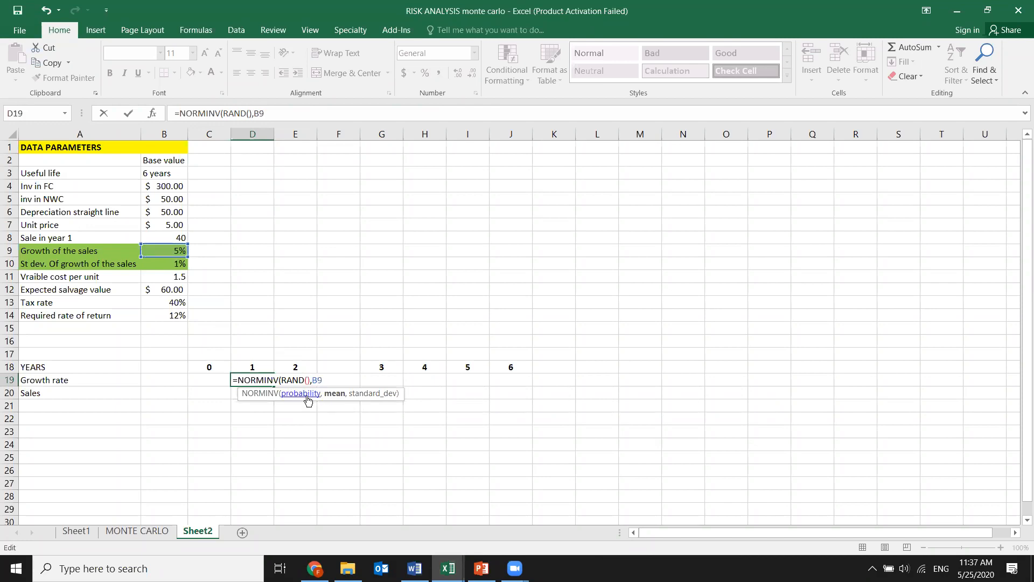
key(F4)
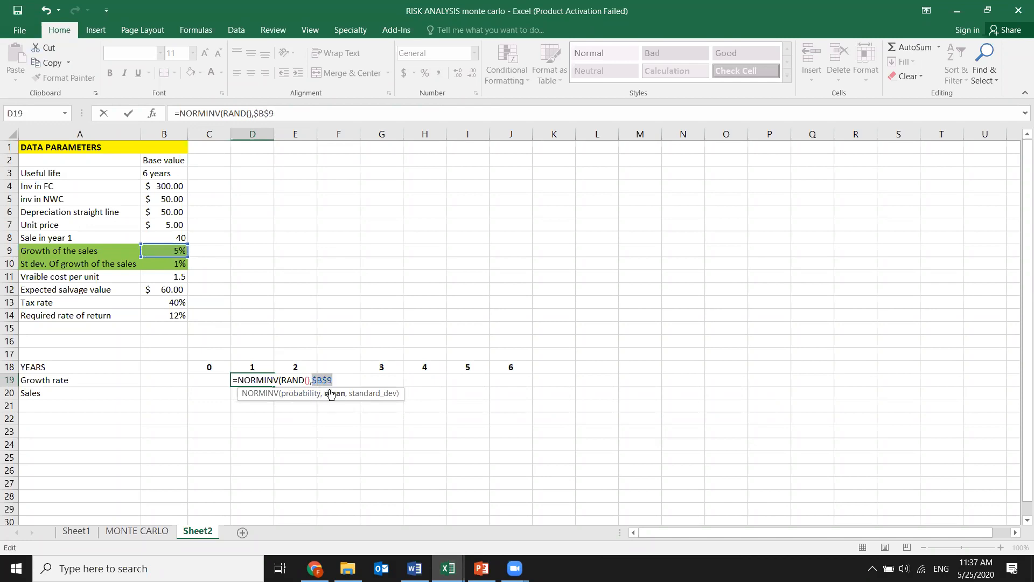
text(,)
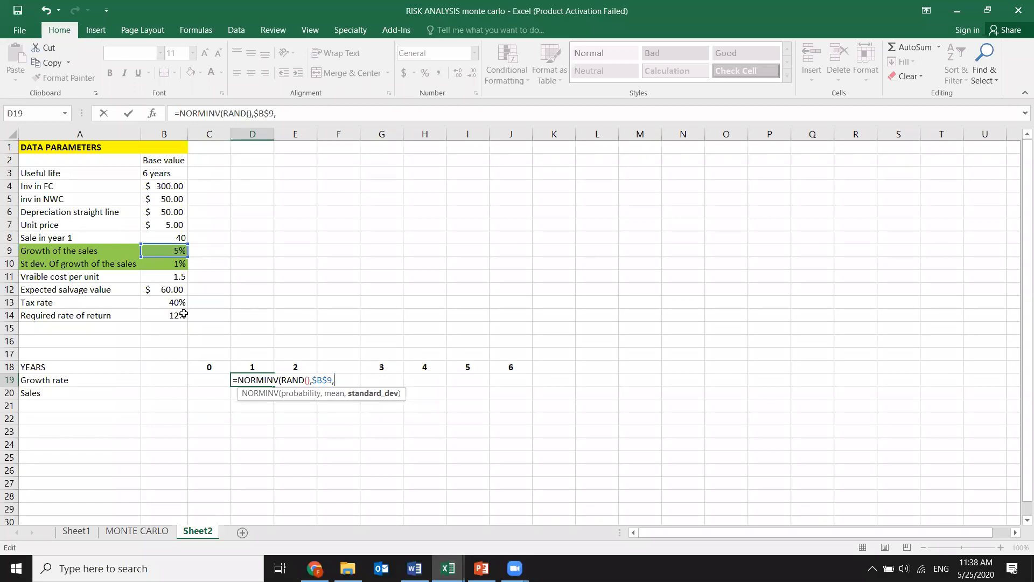
click(173, 267)
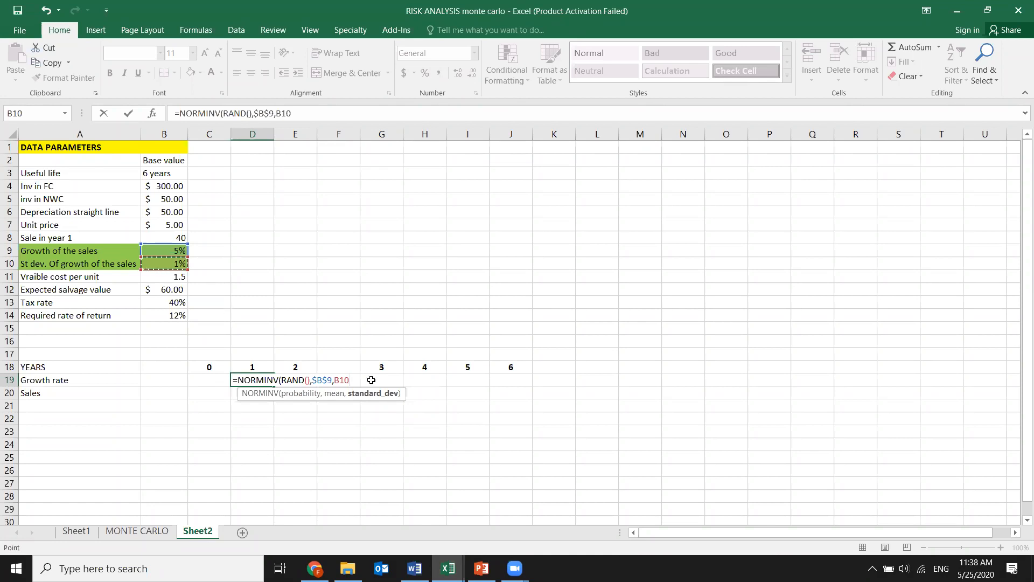
key(F4)
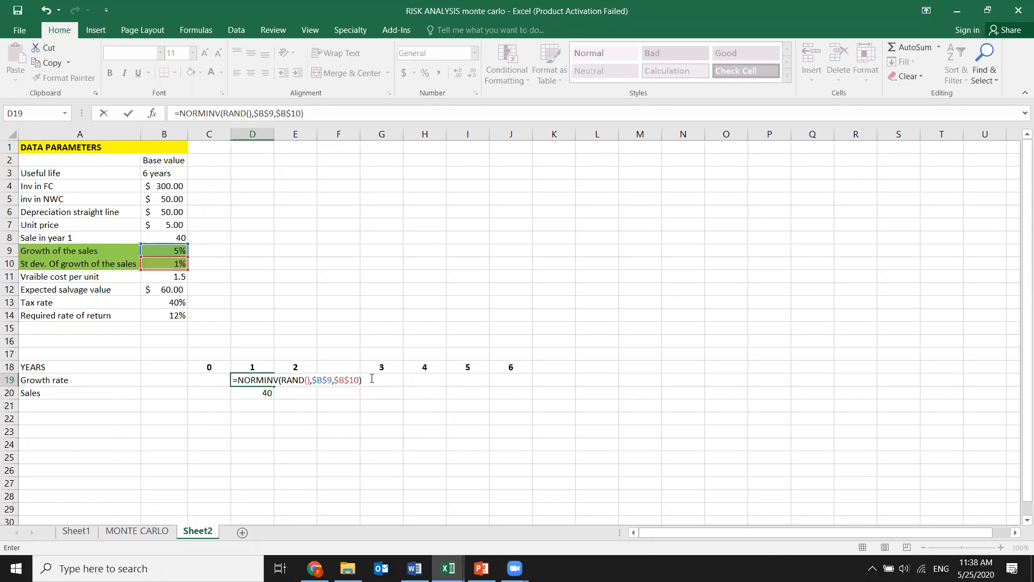
key(Return)
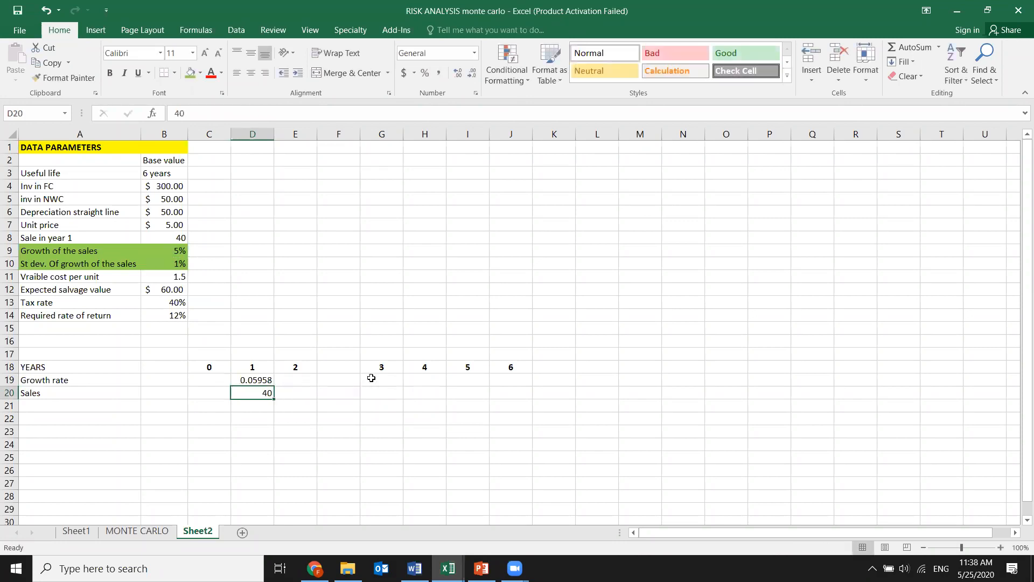
Format the year 1 growth rate as a percentage with two decimals and copy it across to J19
click(257, 381)
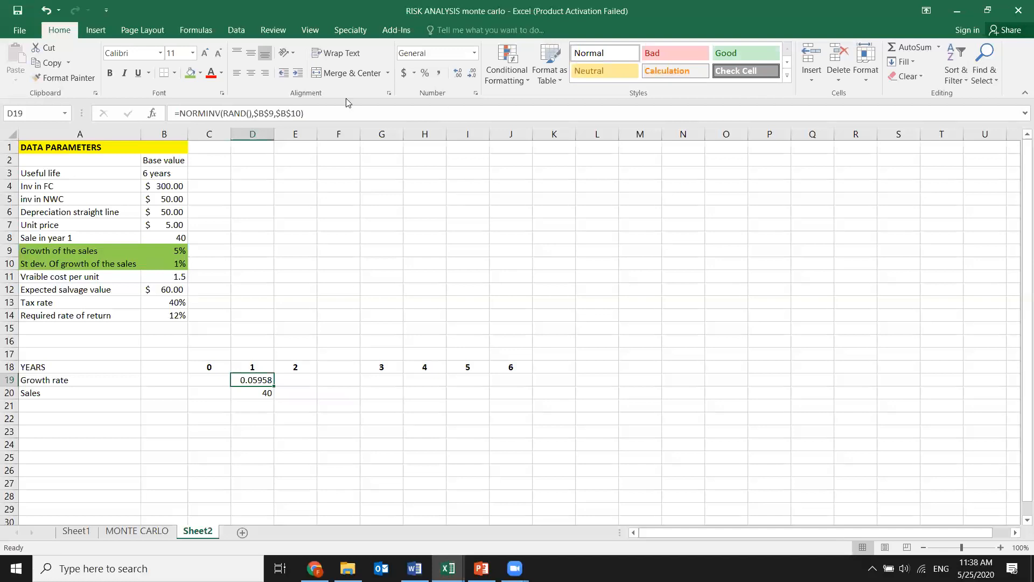
click(426, 74)
click(456, 74)
click(266, 431)
click(261, 381)
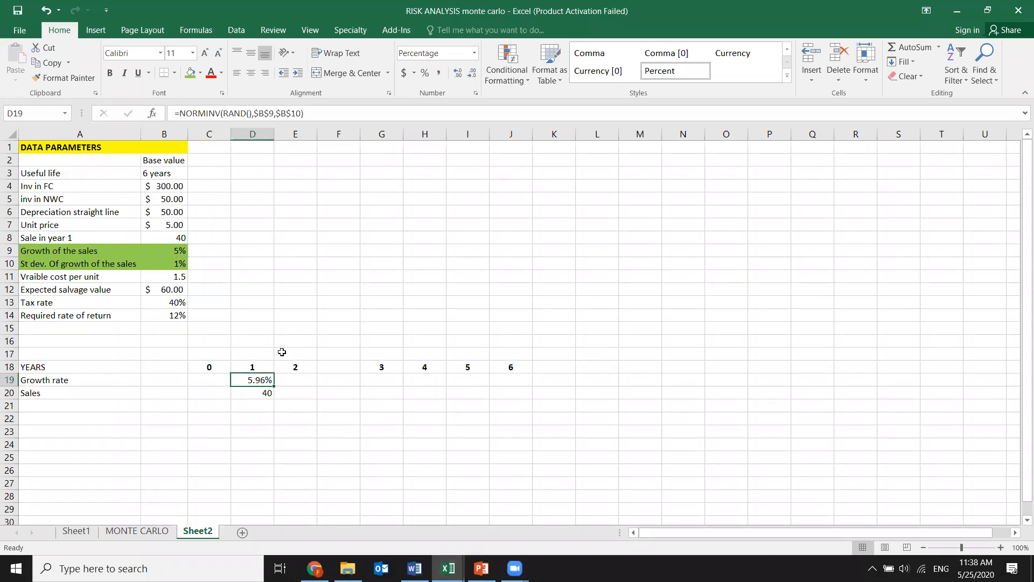
drag(275, 386, 526, 383)
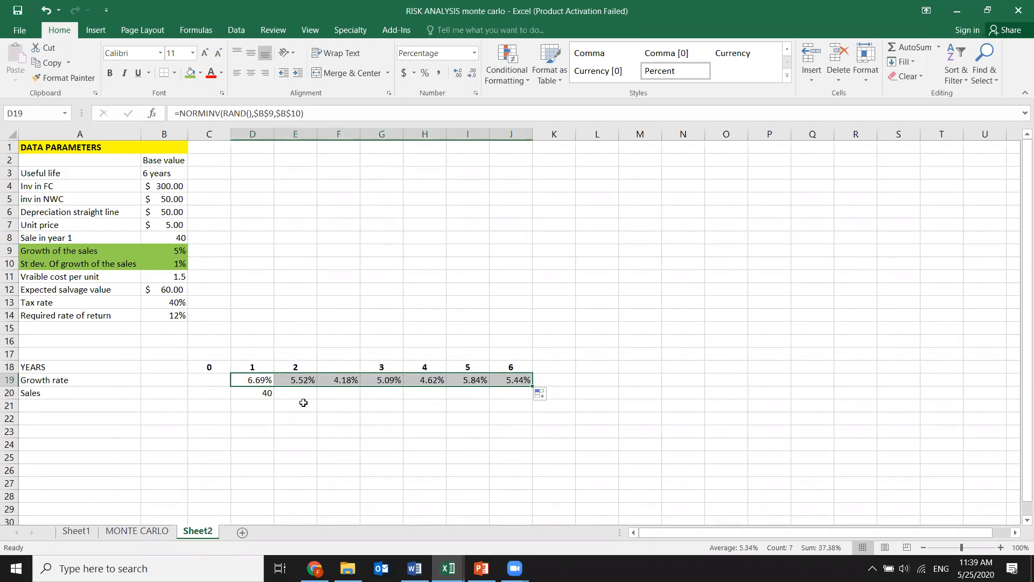
Enter the year 2 sales formula =D20*(1+D19) in E20
click(290, 393)
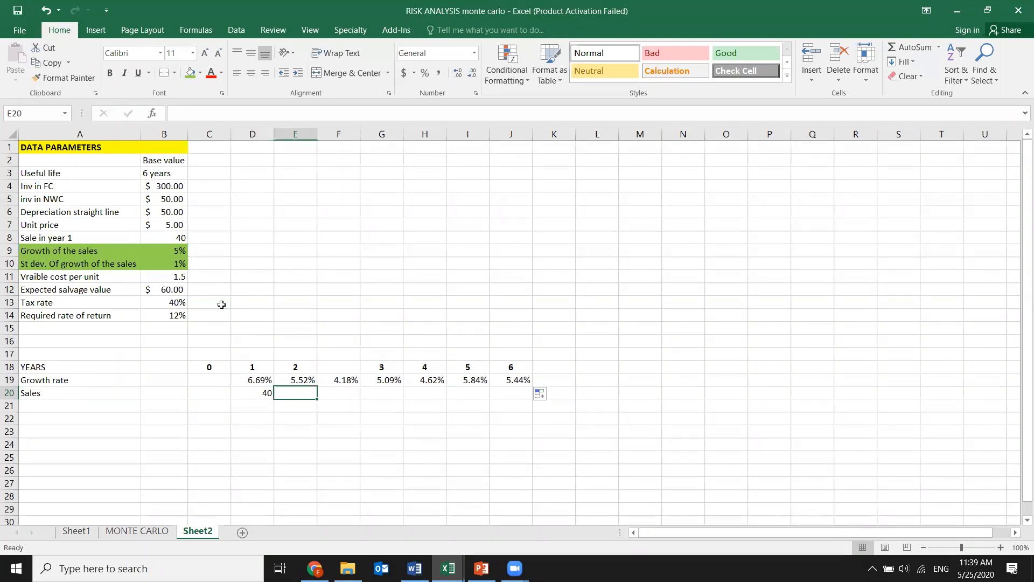
drag(68, 237, 171, 237)
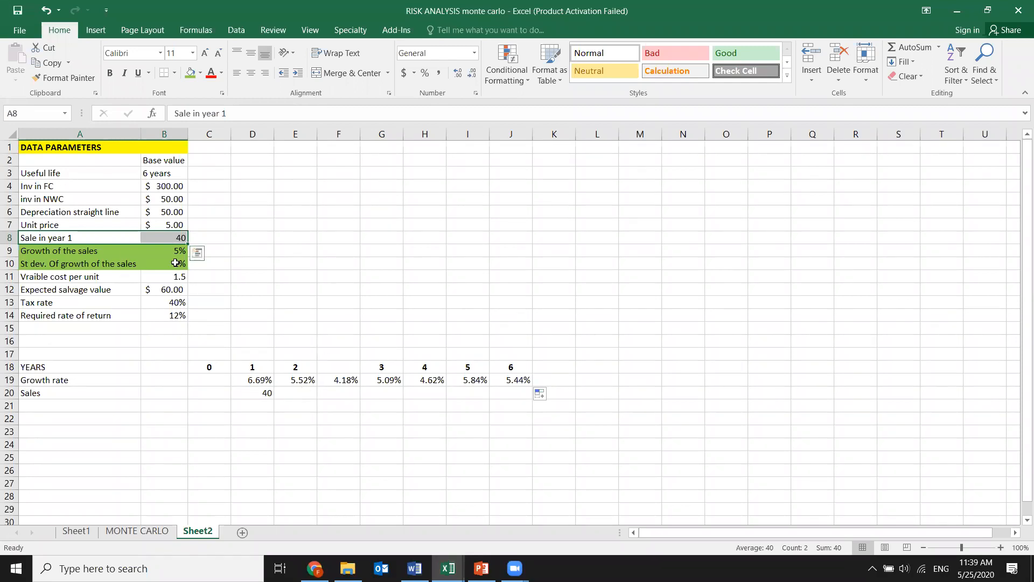
click(297, 393)
text(=)
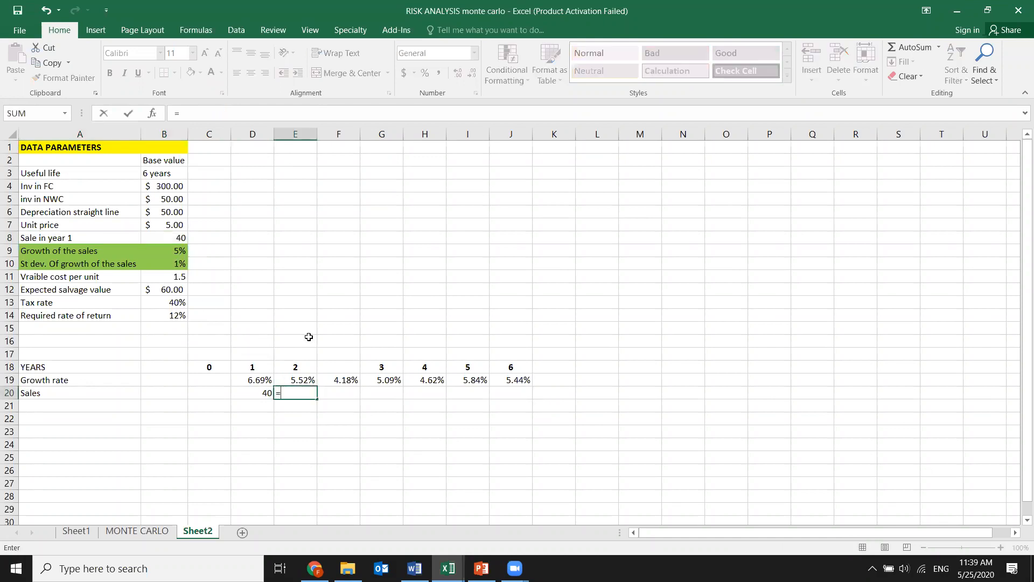
click(256, 393)
text(*)
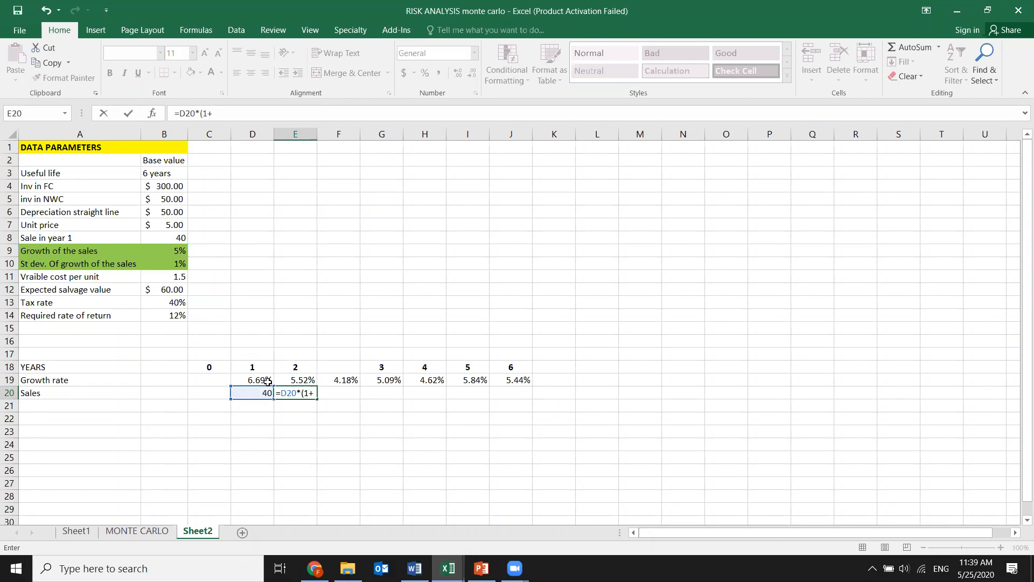
click(265, 380)
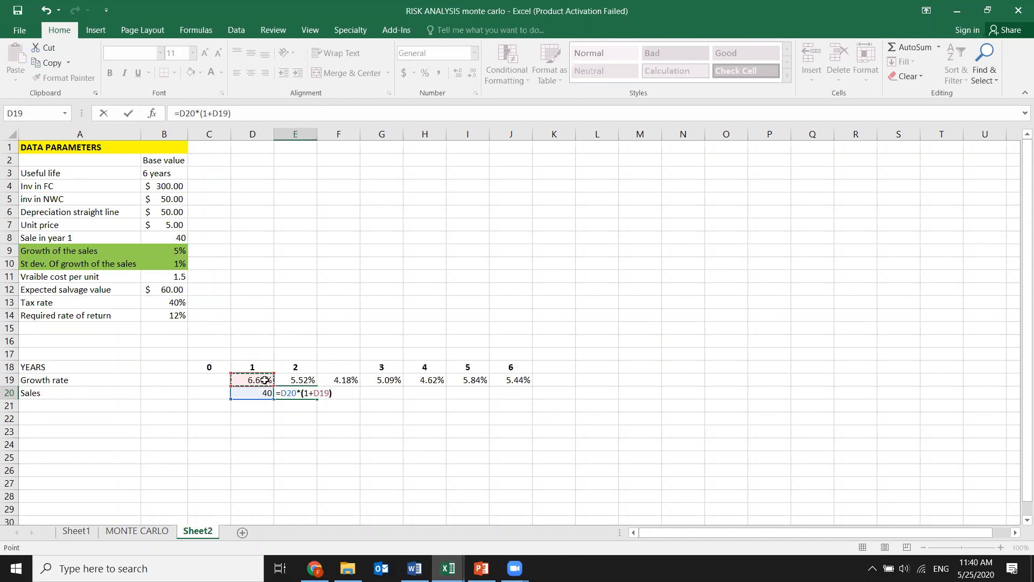
key(Return)
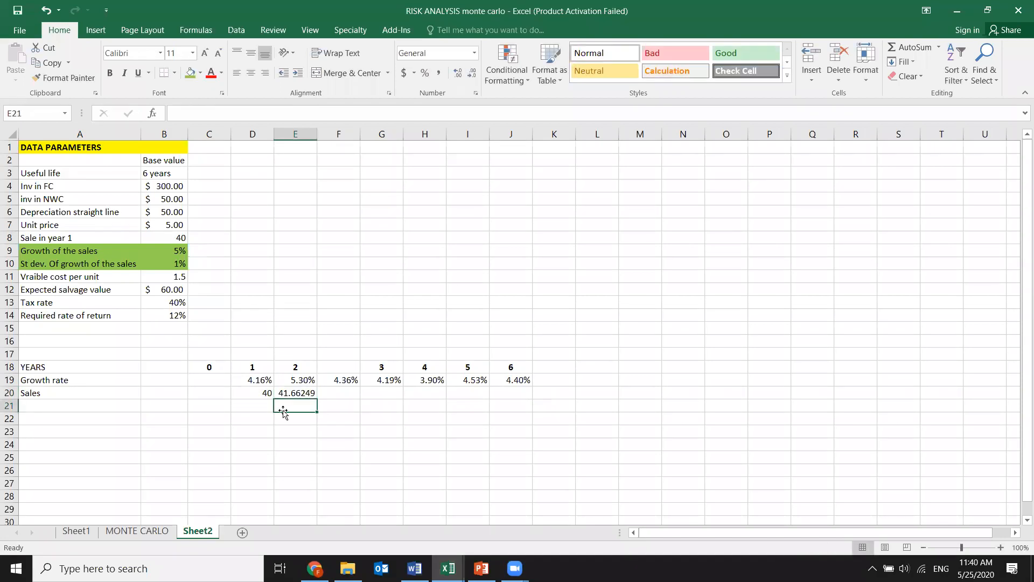
Copy the sales formula from E20 across the remaining years to J20
click(297, 393)
drag(316, 399, 532, 400)
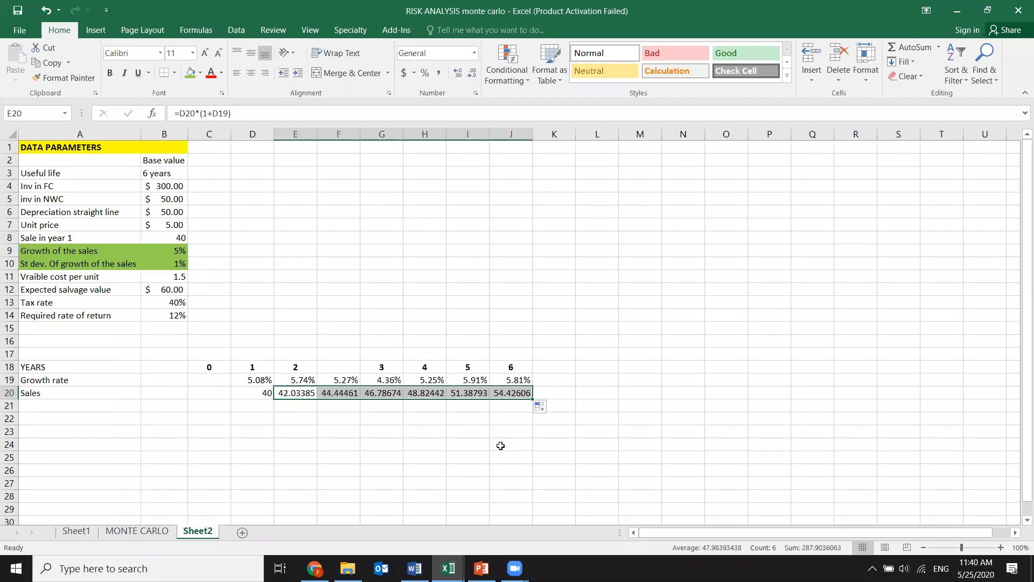
click(308, 421)
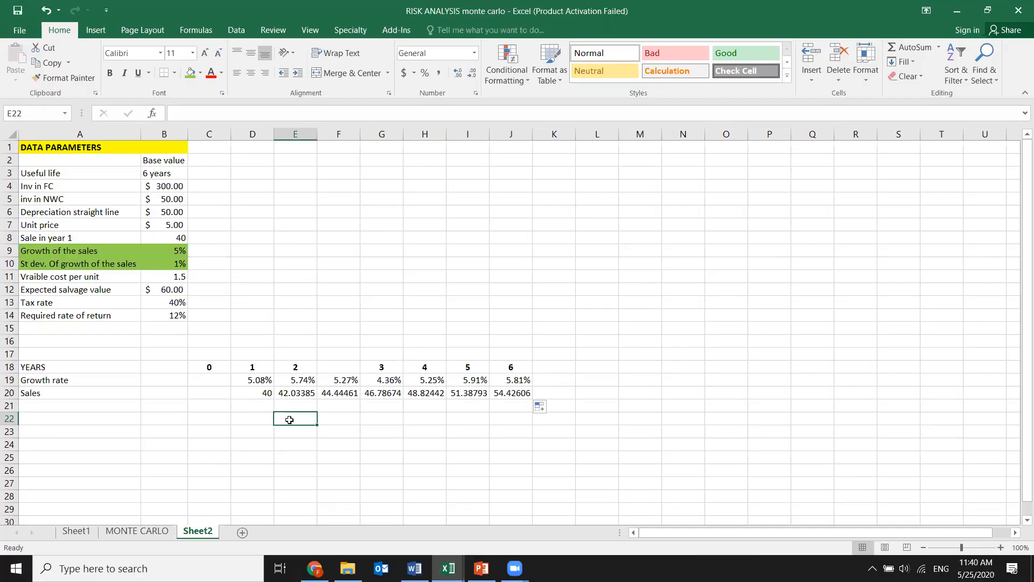
Recalculate the sheet to redraw the random growth rates and check how the yearly sales respond
key(super+l)
key(F9)
key(F9)
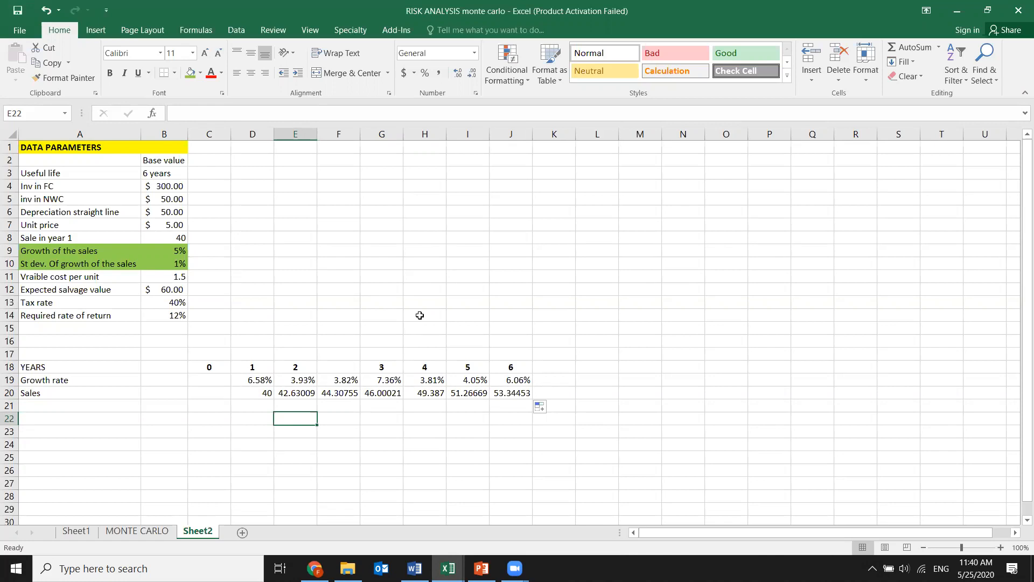
click(257, 391)
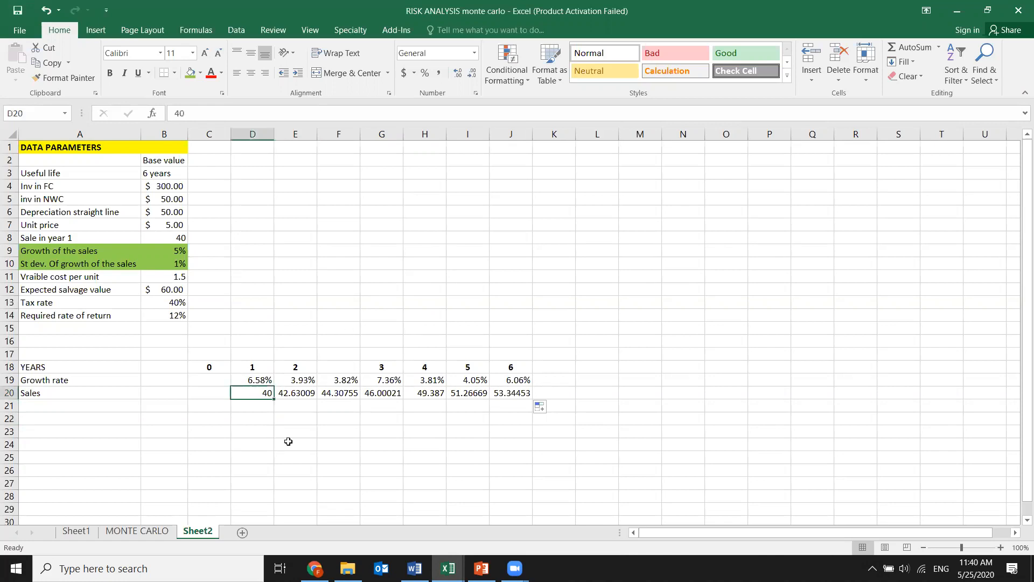
Label cell A21 "Revenue" beneath the sales row
click(85, 406)
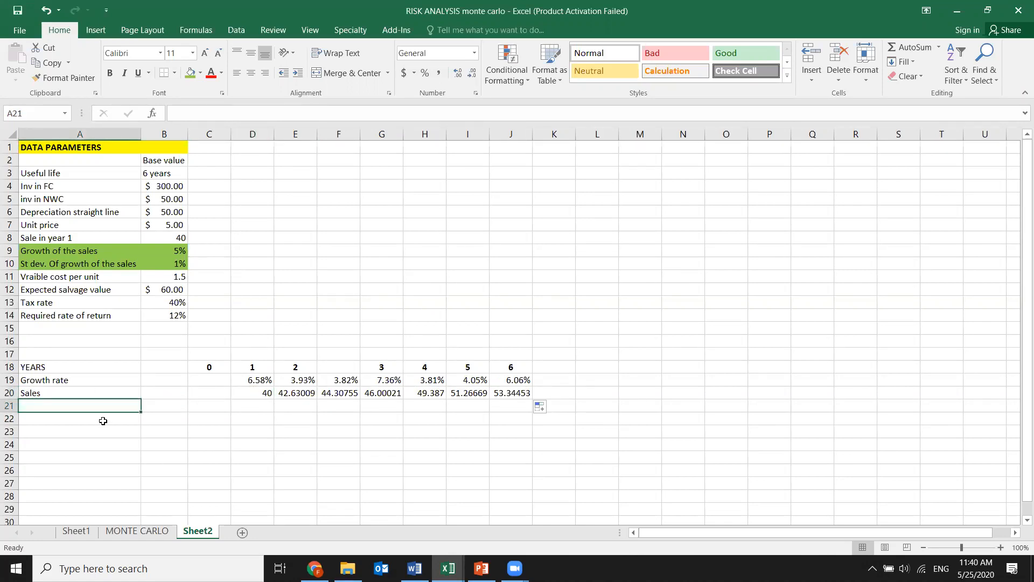
text(Revenue)
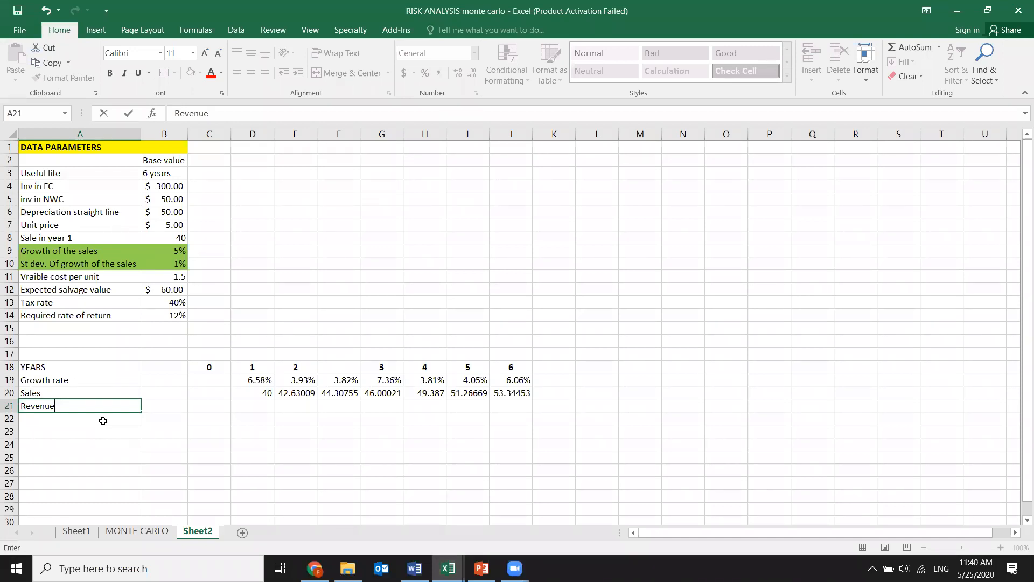
click(269, 416)
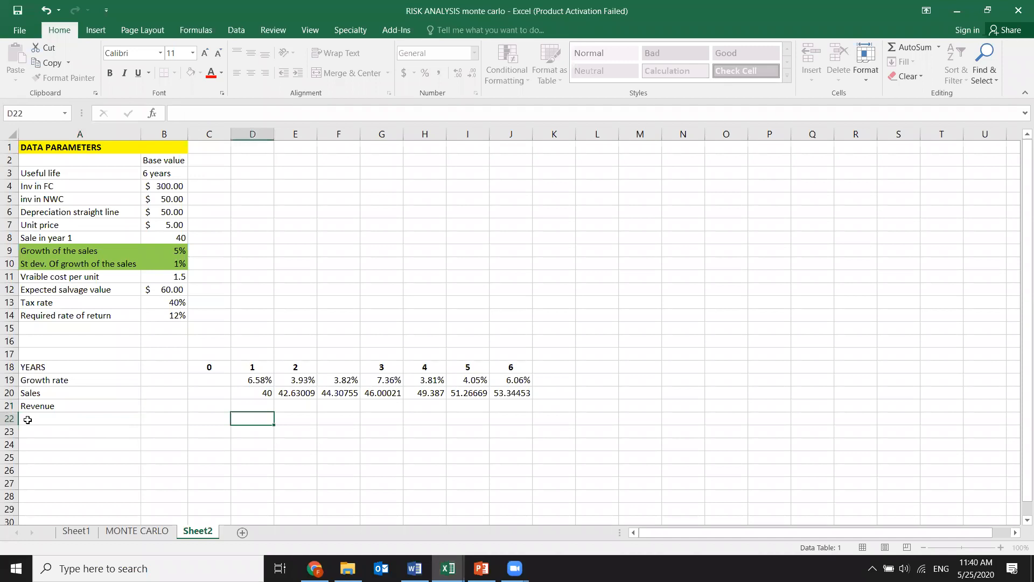
Shift the growth rate, sales and revenue rows down three rows to start at row 22
click(46, 402)
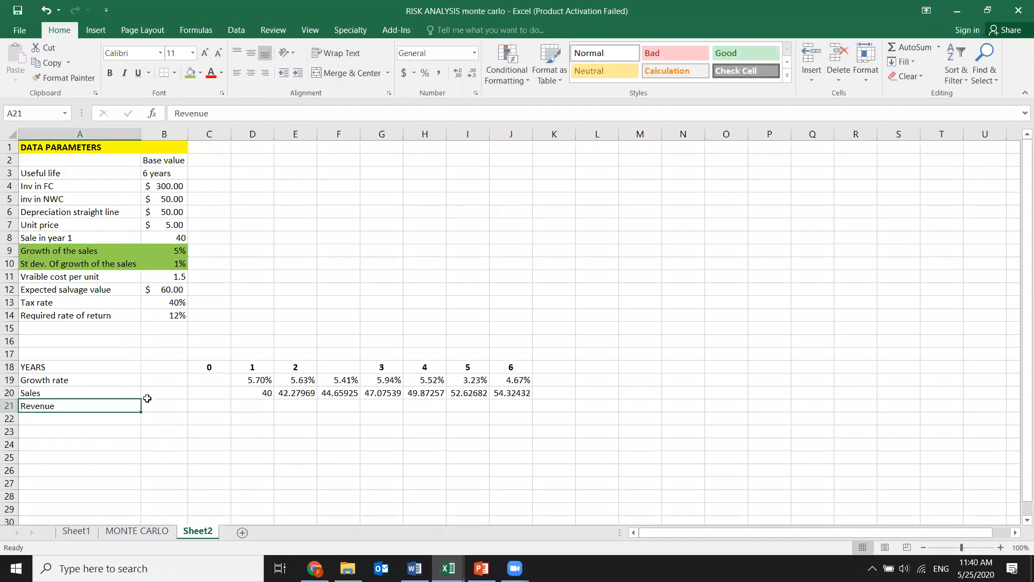
click(95, 416)
click(50, 406)
drag(52, 382, 380, 441)
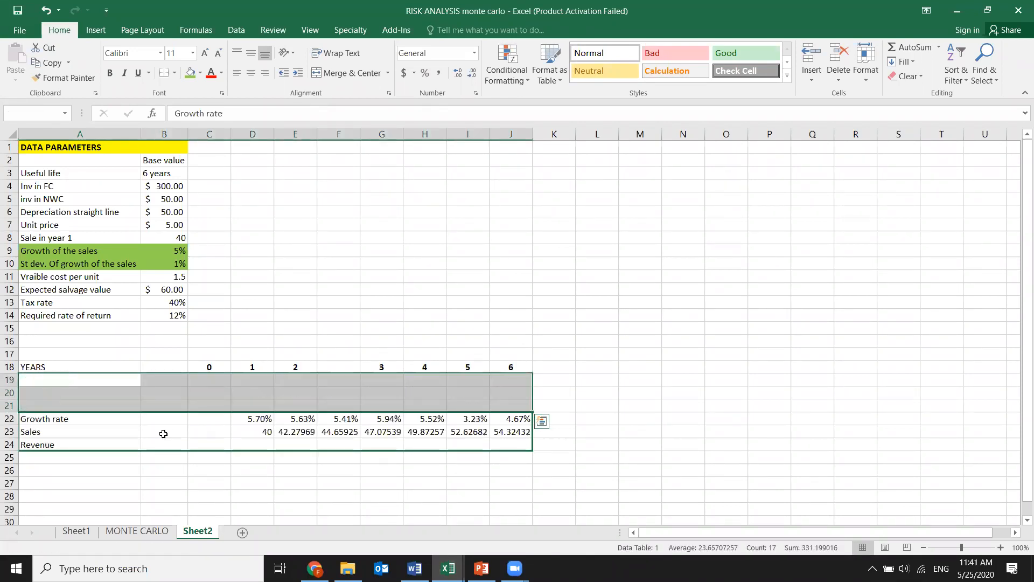
Label cell A19 "Investment cost" directly beneath the years row
click(72, 390)
click(70, 380)
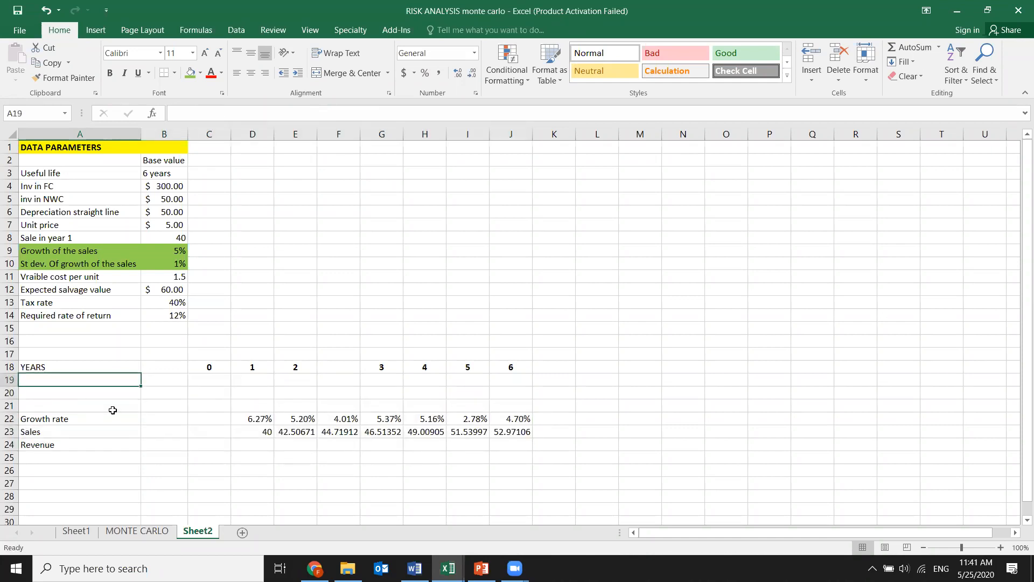
text(Investment cos)
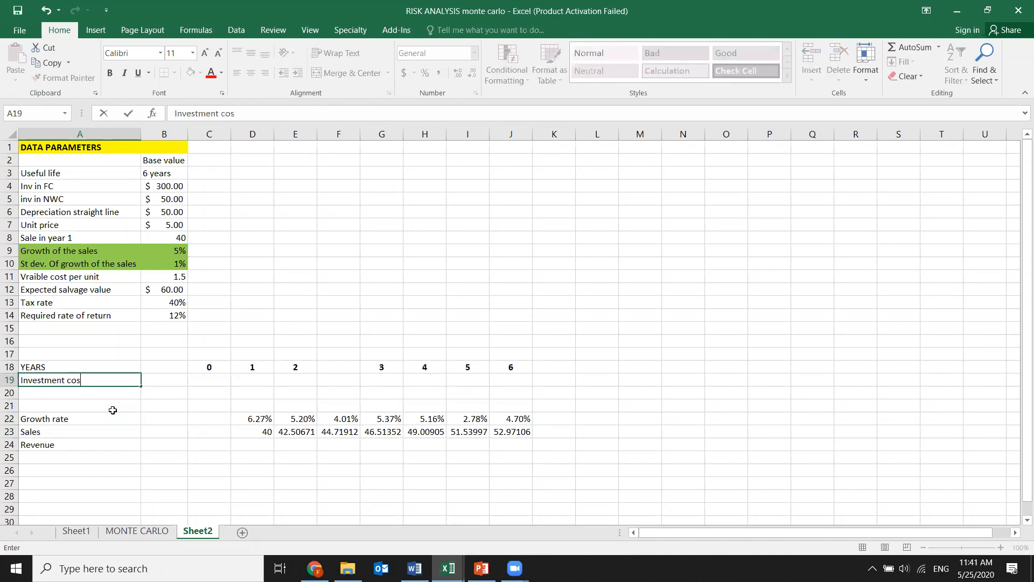
click(213, 379)
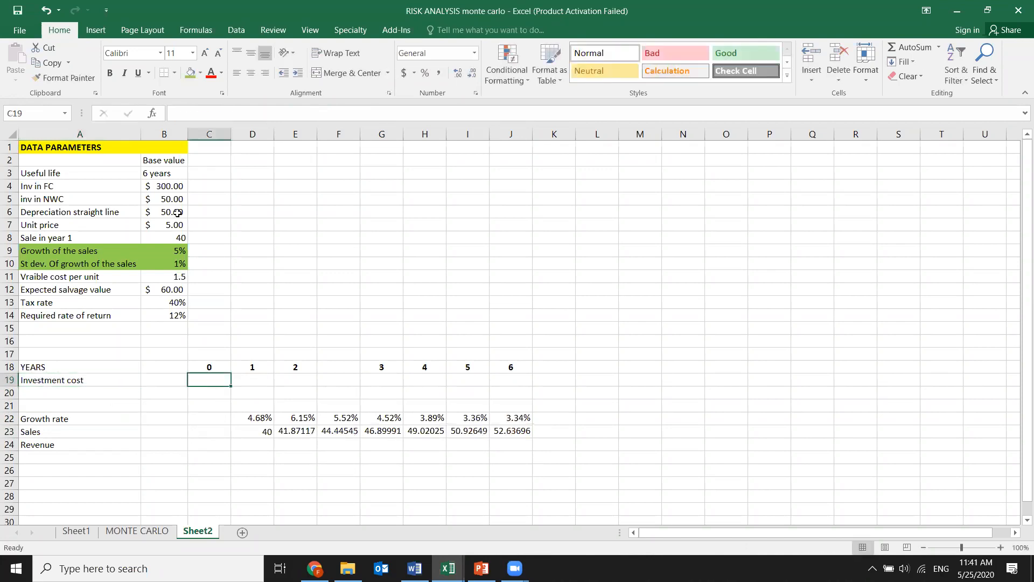
click(175, 184)
text(+)
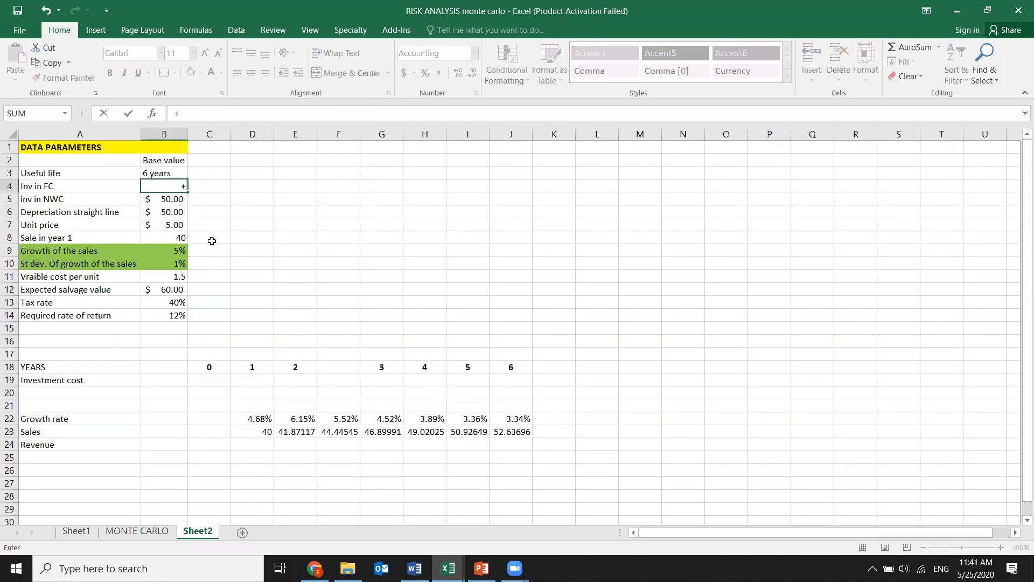
key(BackSpace)
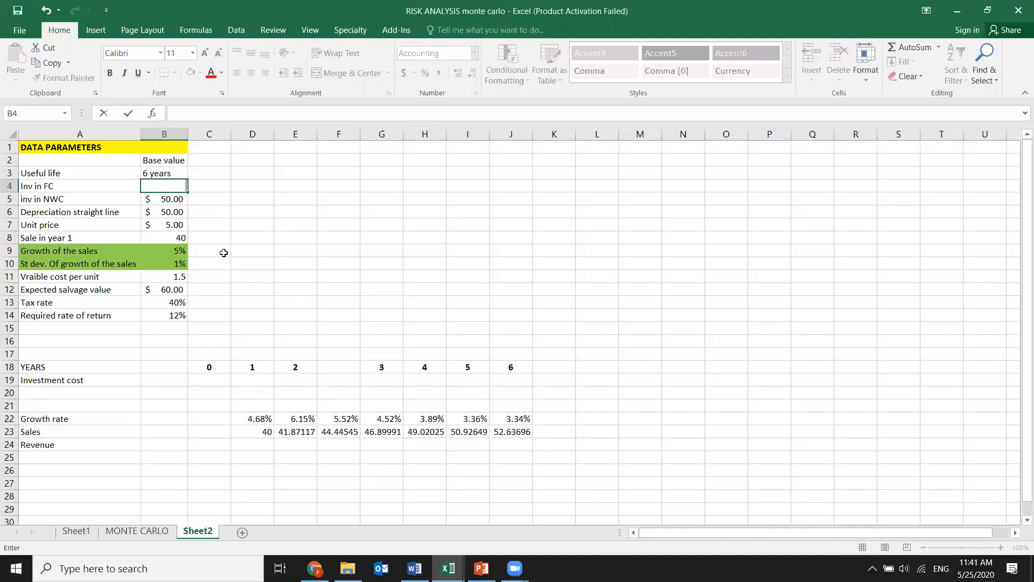
key(Down)
key(Down)
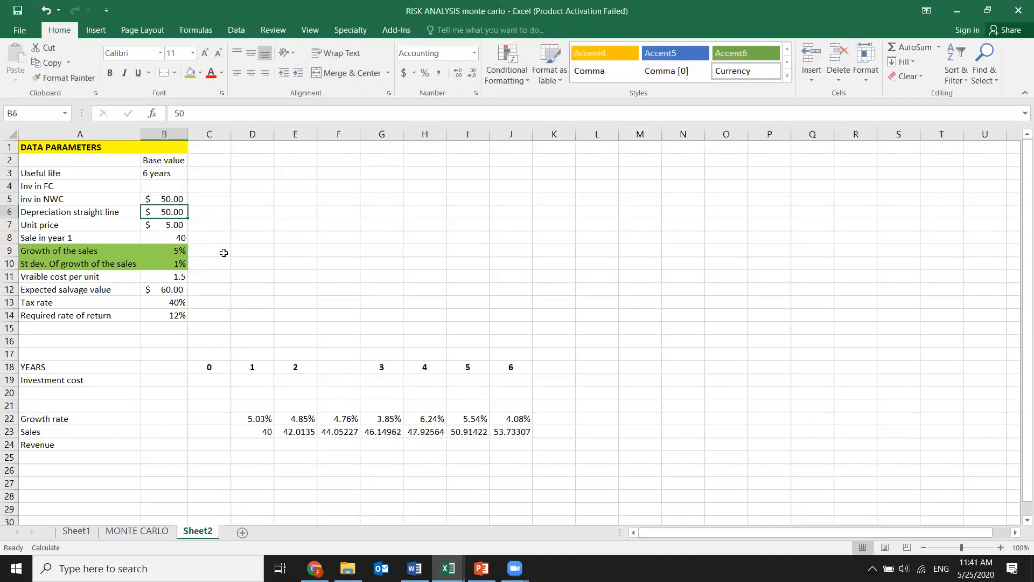
key(ctrl+z)
Enter =B4+B5 in C19 to sum fixed capital and working capital as the year 0 investment cost
click(220, 379)
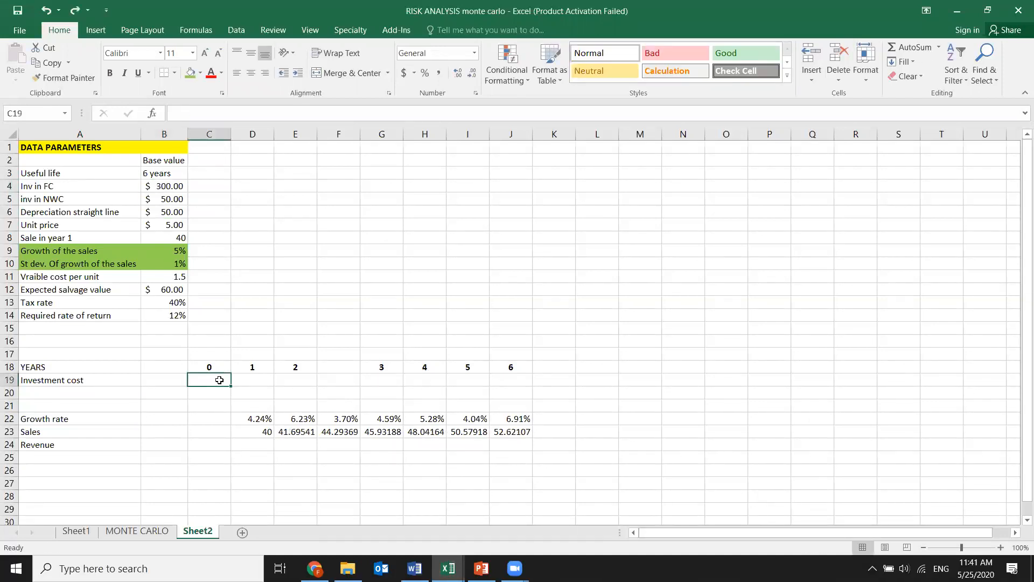
text(=)
click(160, 185)
text(+)
click(169, 199)
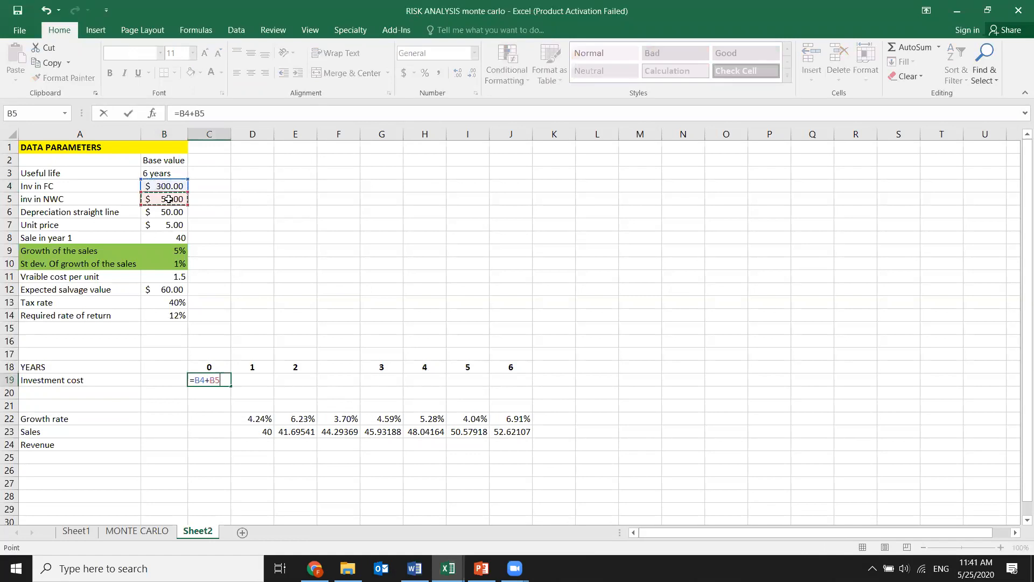
key(Return)
click(208, 380)
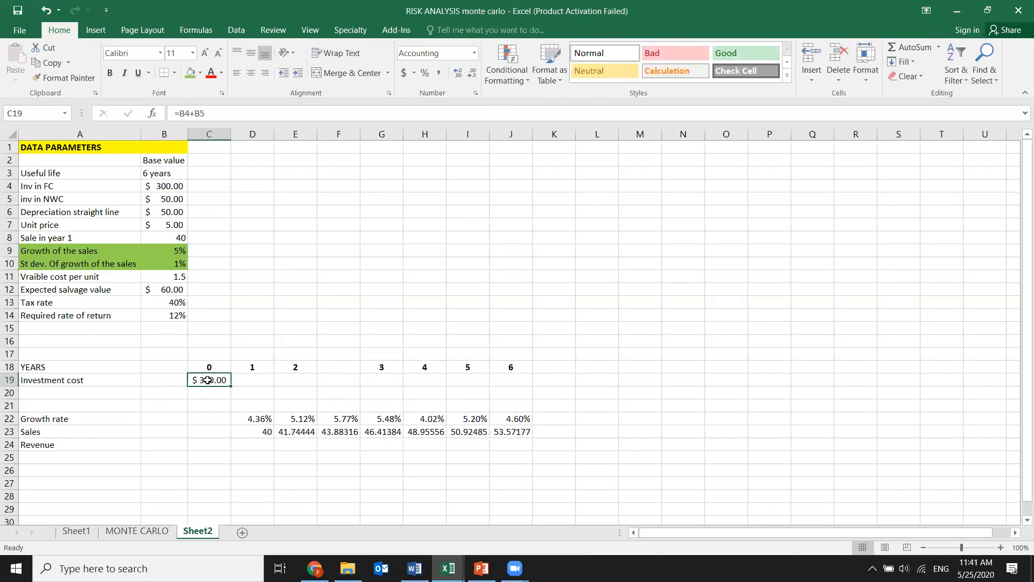
Make the year 0 investment cost in C19 negative by changing its formula to =-(B4+B5)
double_click(196, 382)
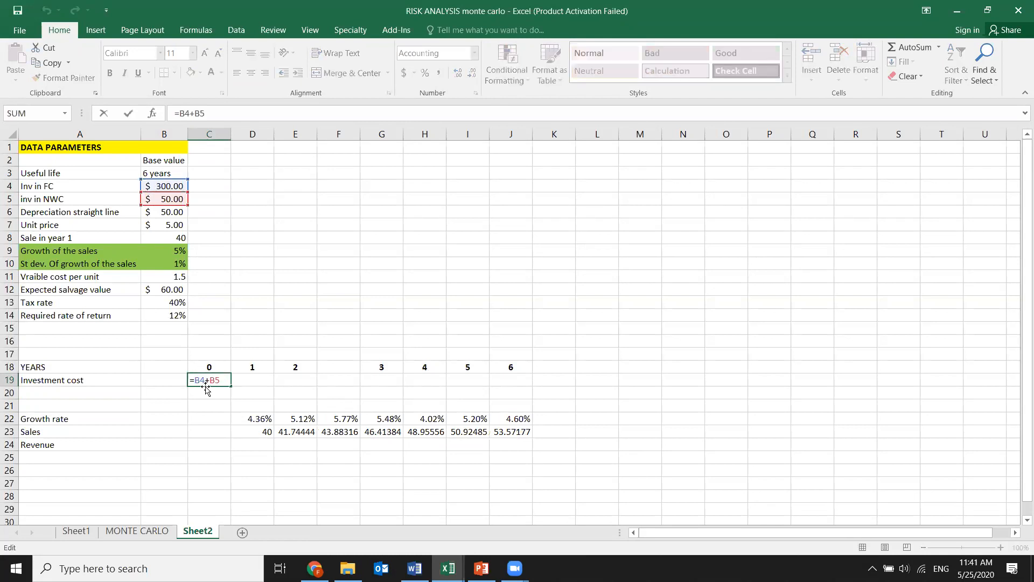
key(Left)
key(Left)
key(Left)
key(Left)
key(Left)
text(()
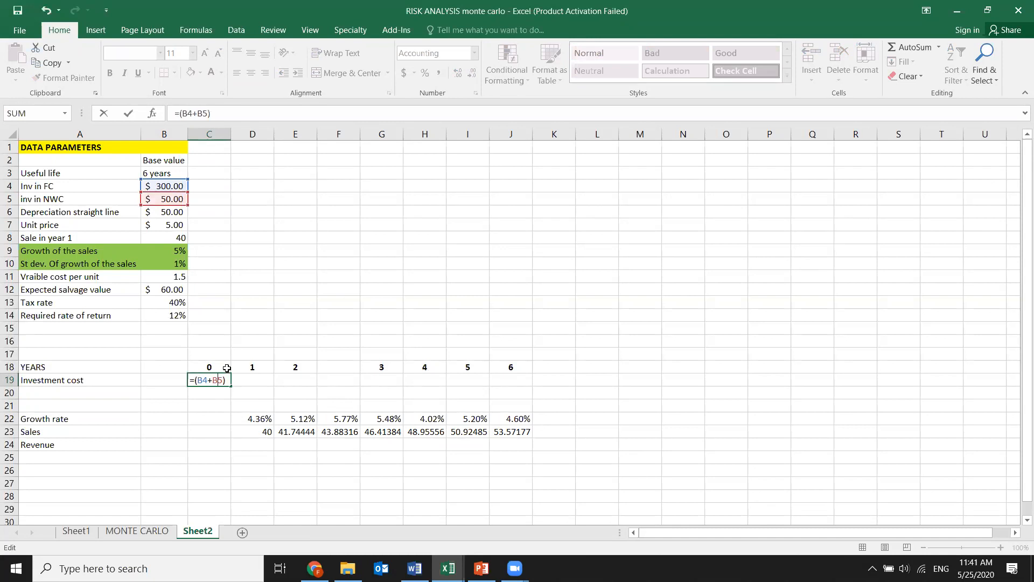
text(-)
key(Return)
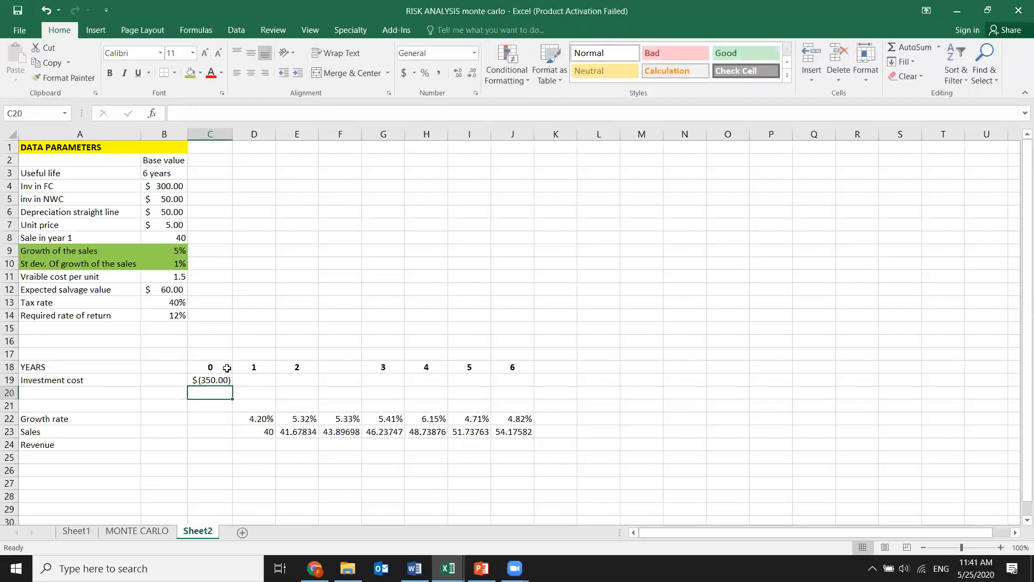
Color the year 0 investment cost in C19 red
click(222, 380)
click(213, 75)
click(206, 430)
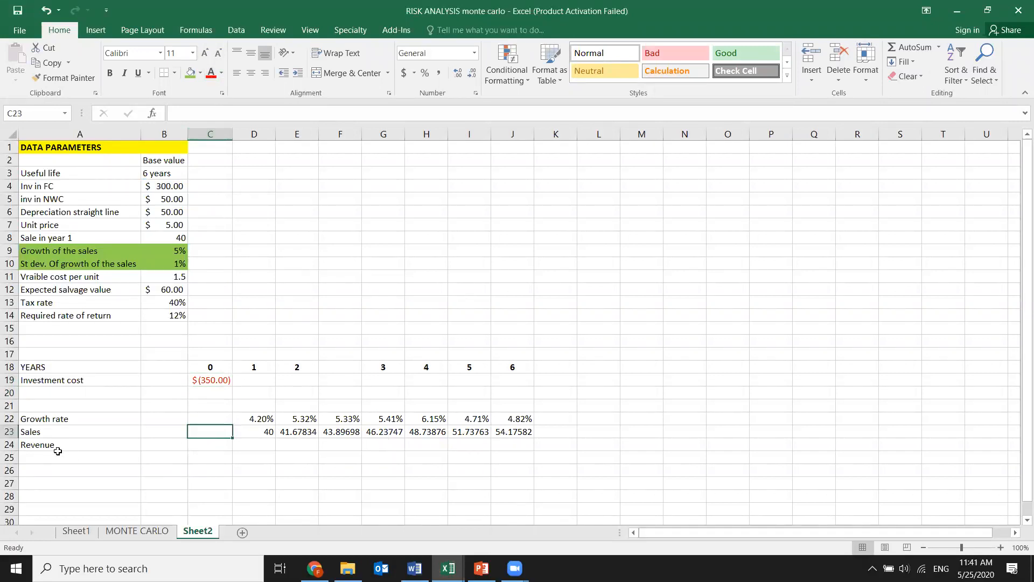
Enter =$B$7*D23 in D24 to compute revenue and fill the formula across to J24
click(257, 443)
text(=)
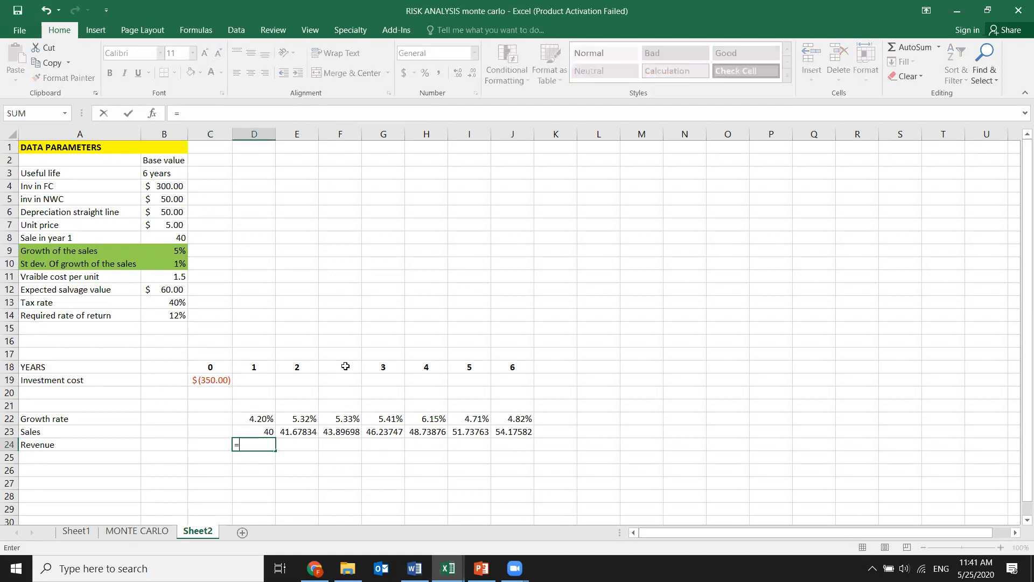
click(170, 227)
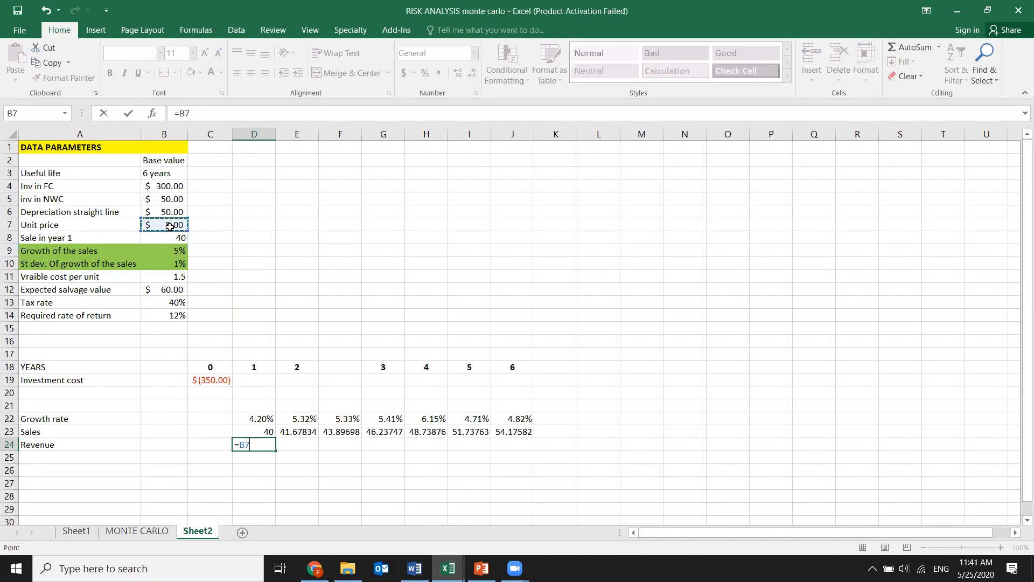
key(F4)
text(*)
click(269, 432)
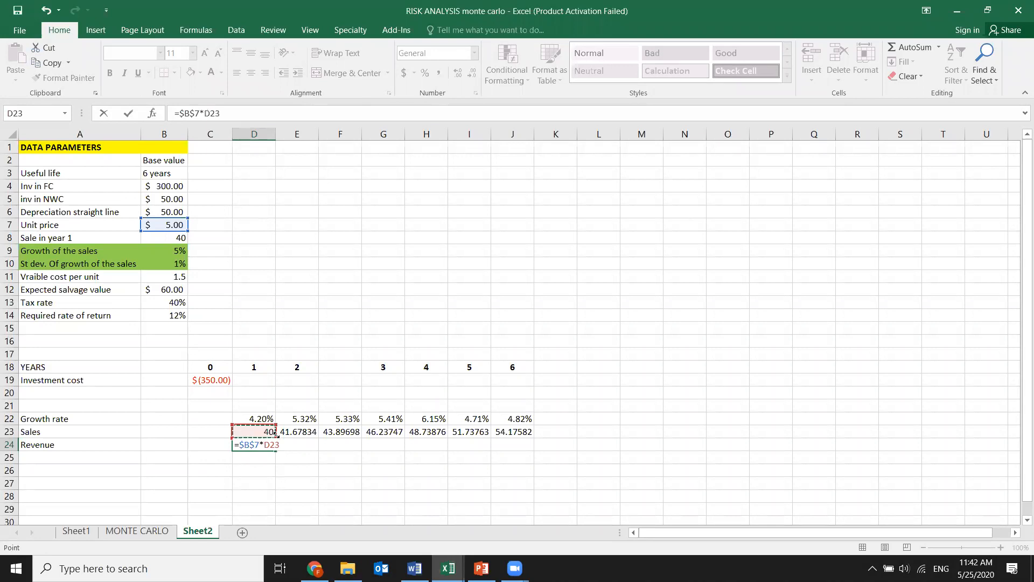
key(Return)
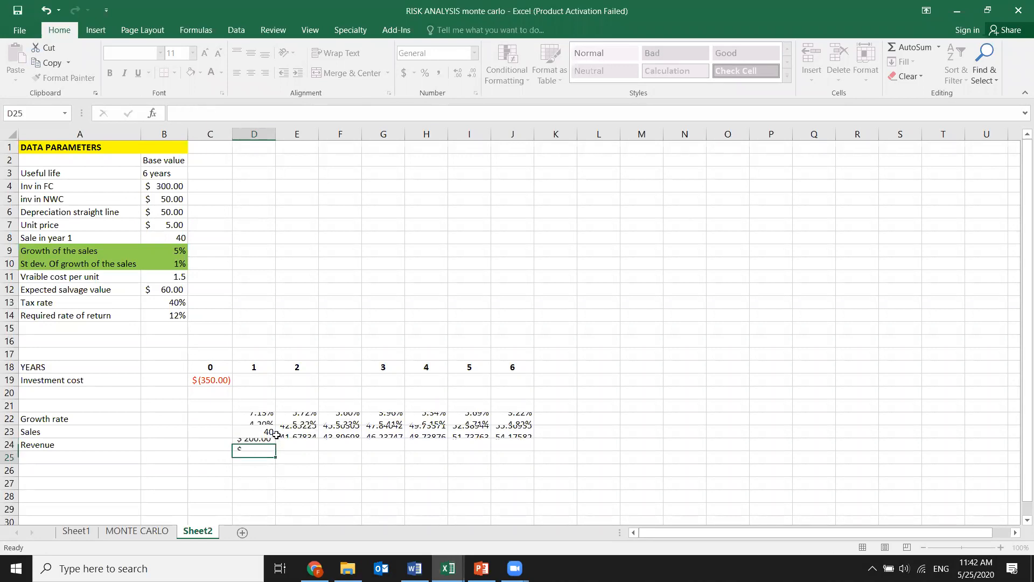
click(267, 444)
drag(275, 450, 535, 453)
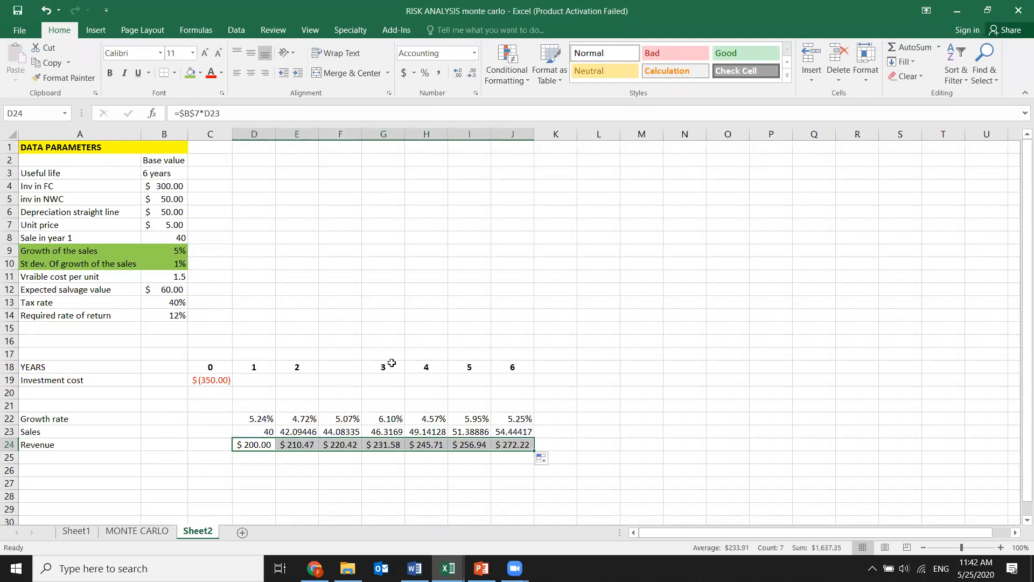
Label cell A25 "variable cost" beneath the revenue row
click(52, 456)
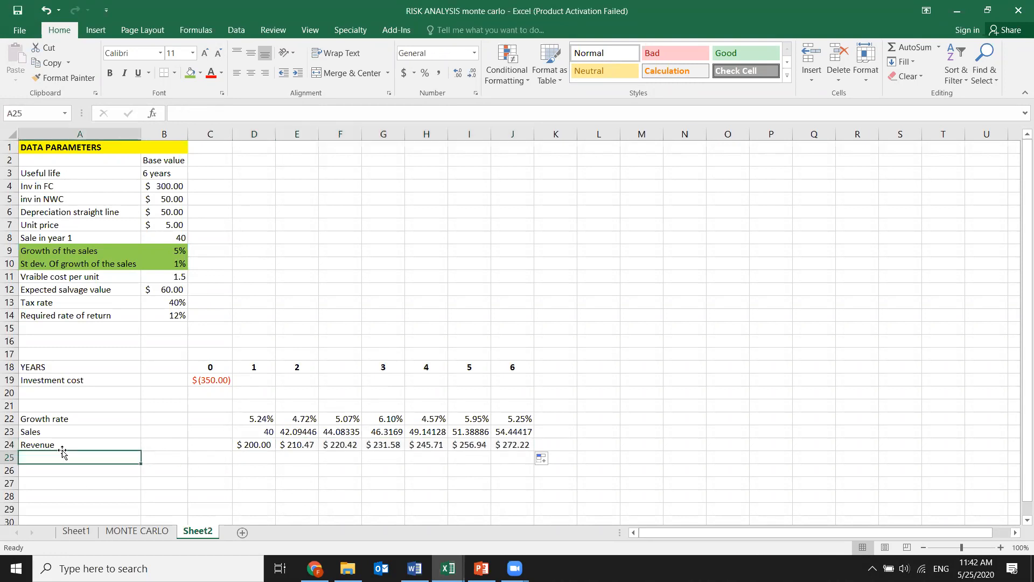
click(167, 264)
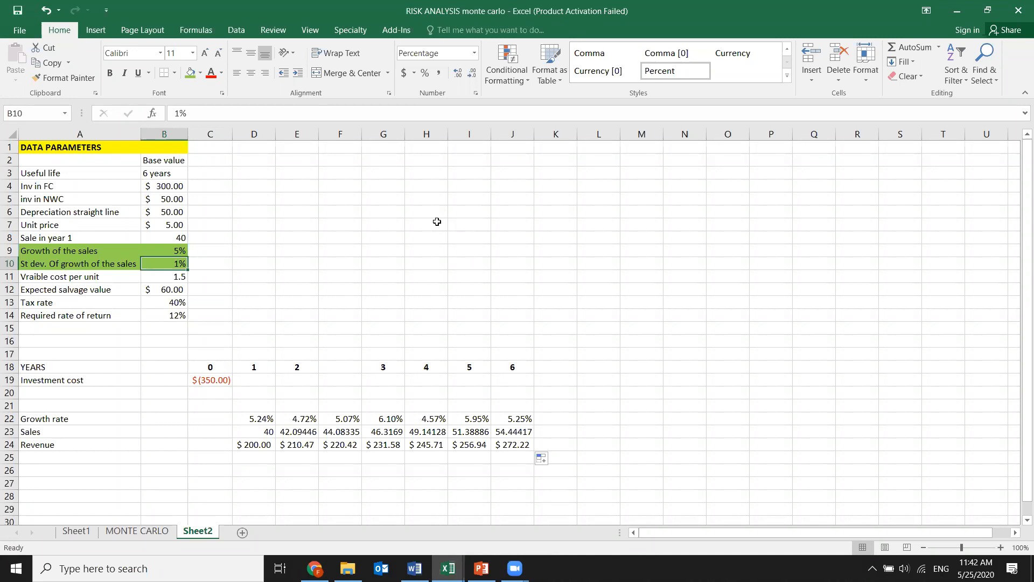
click(90, 459)
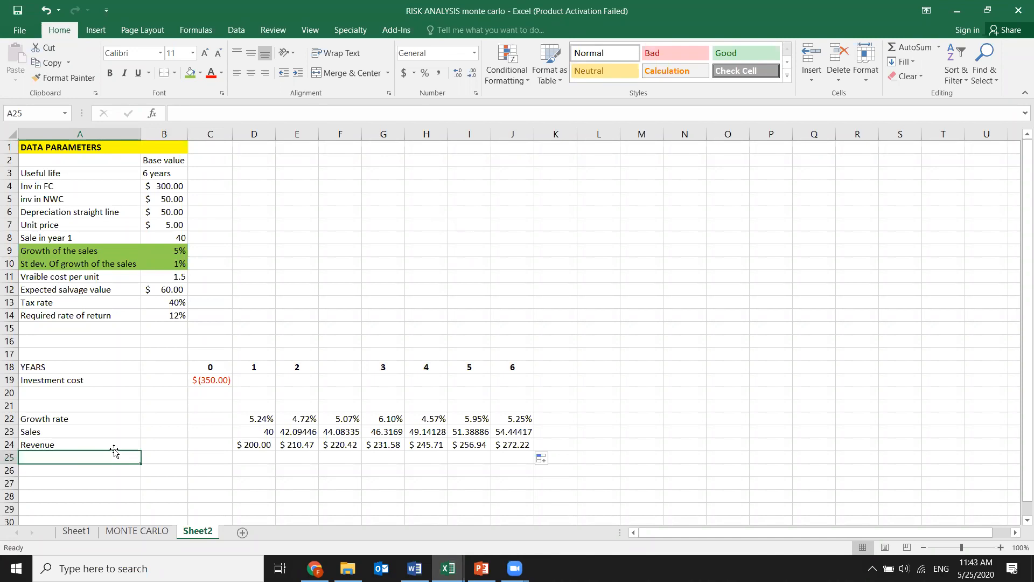
text(v)
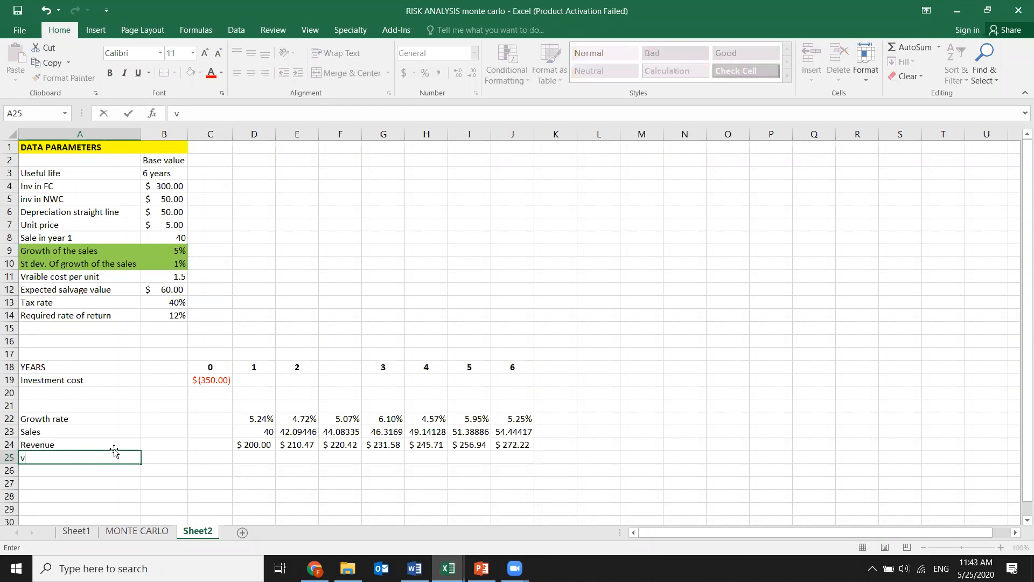
text(ariav)
key(BackSpace)
text(ble)
key(Tab)
Enter =$B$11*D24 in D25 to compute variable cost and fill the formula across to J25
key(Tab)
key(Tab)
text(=)
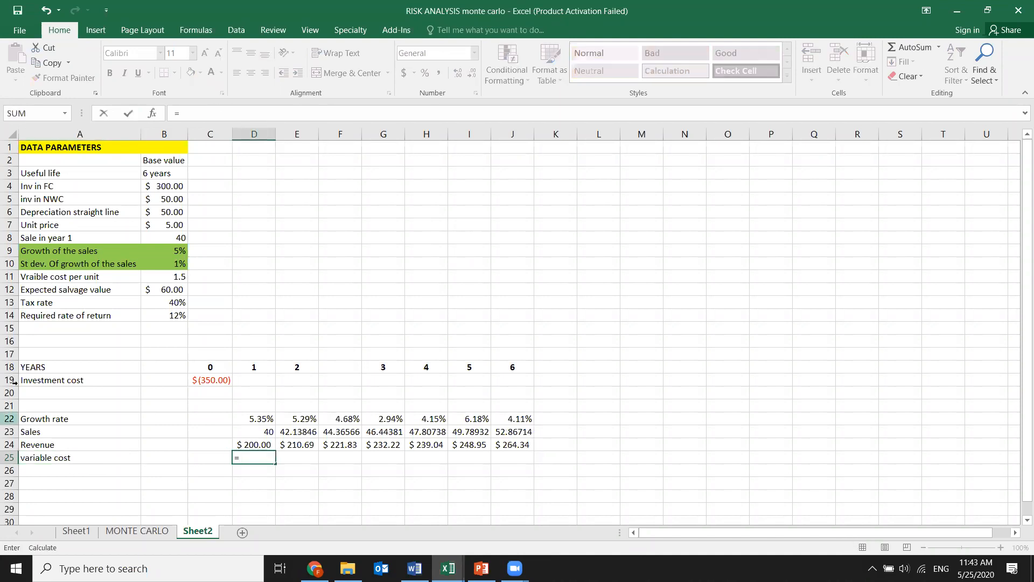
click(167, 276)
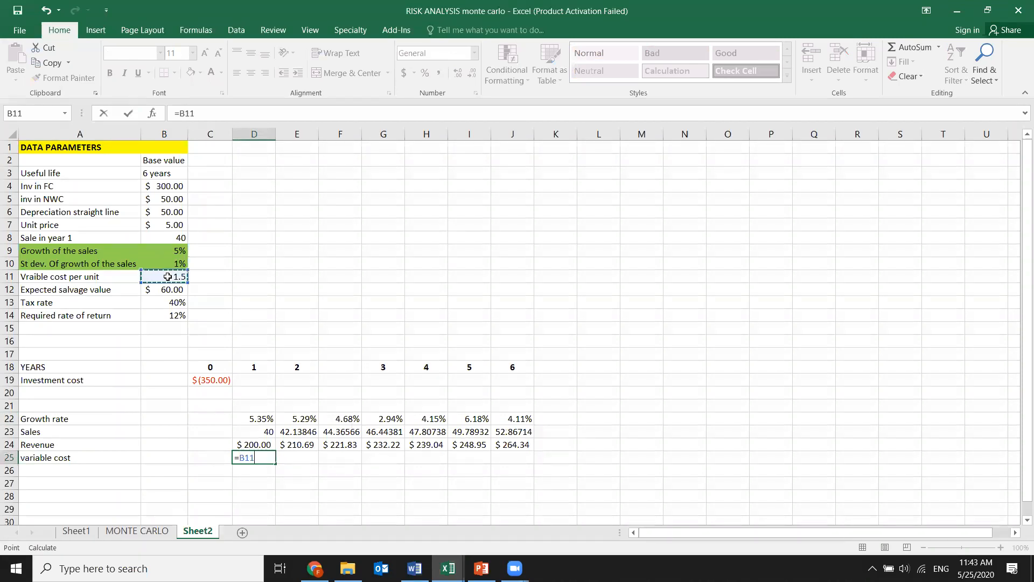
text(*)
click(265, 444)
click(250, 459)
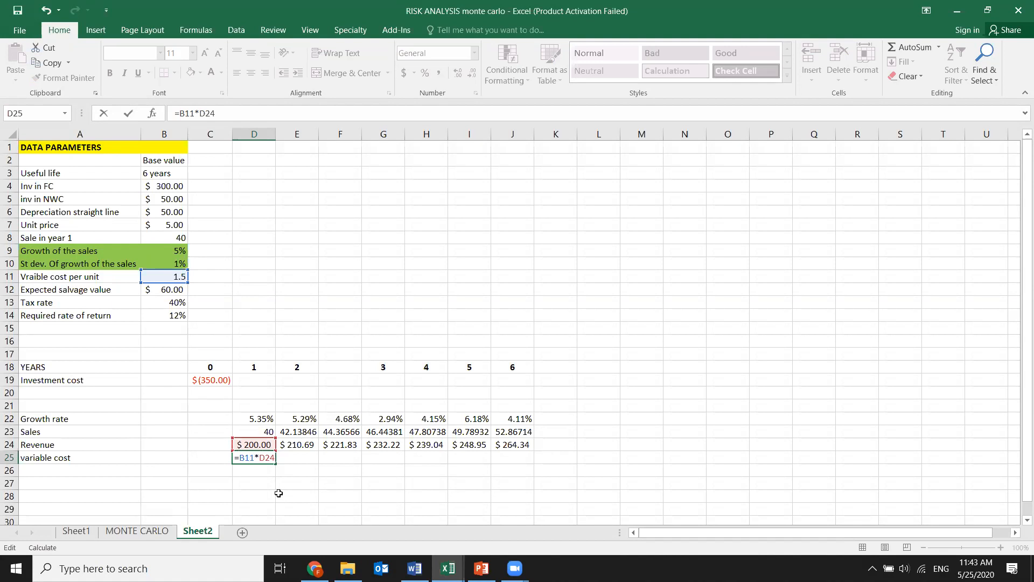
key(F4)
click(294, 457)
key(Return)
click(269, 459)
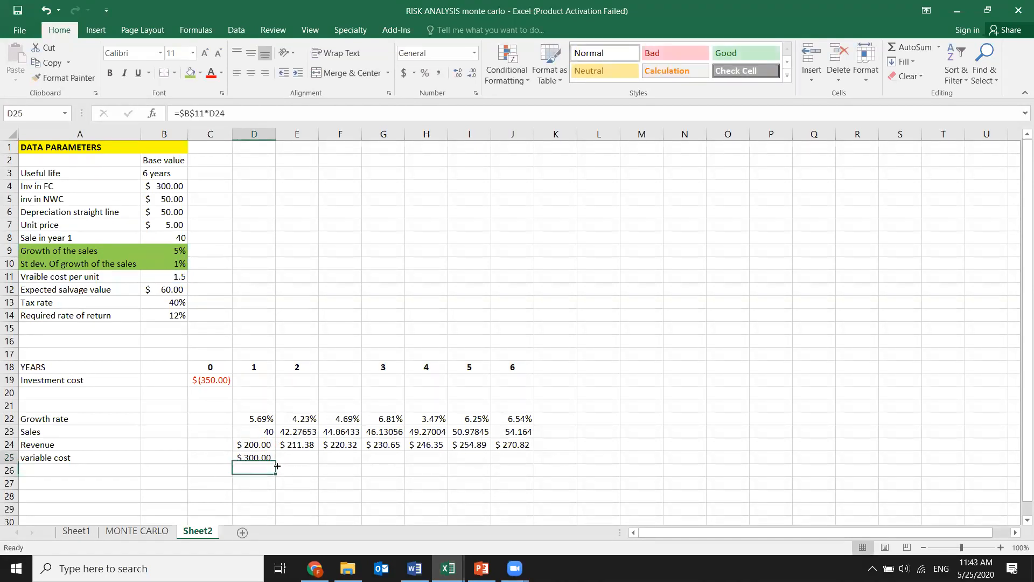
drag(278, 465, 528, 463)
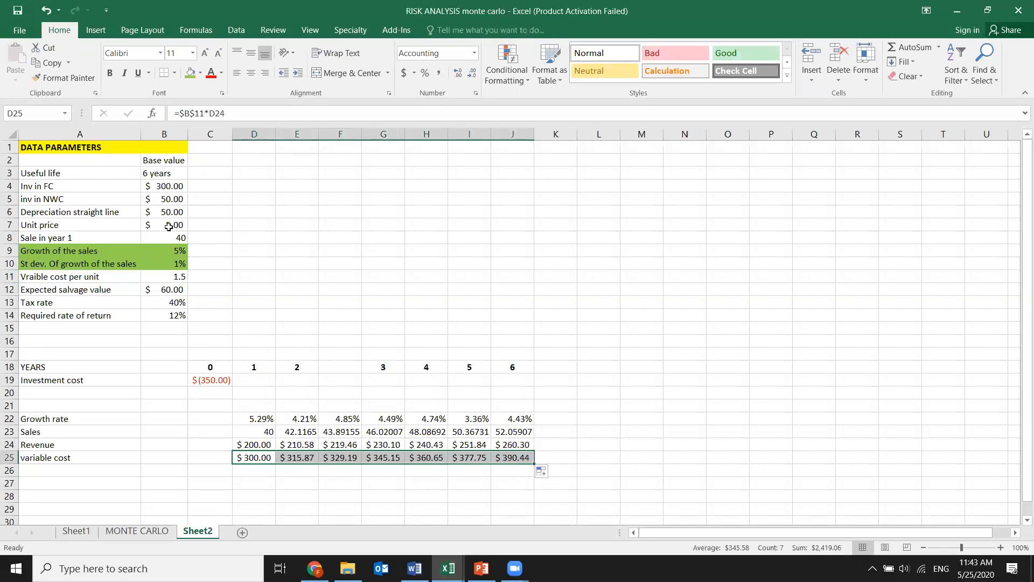
Apply the dollar accounting format to the variable cost per unit in B11
click(179, 278)
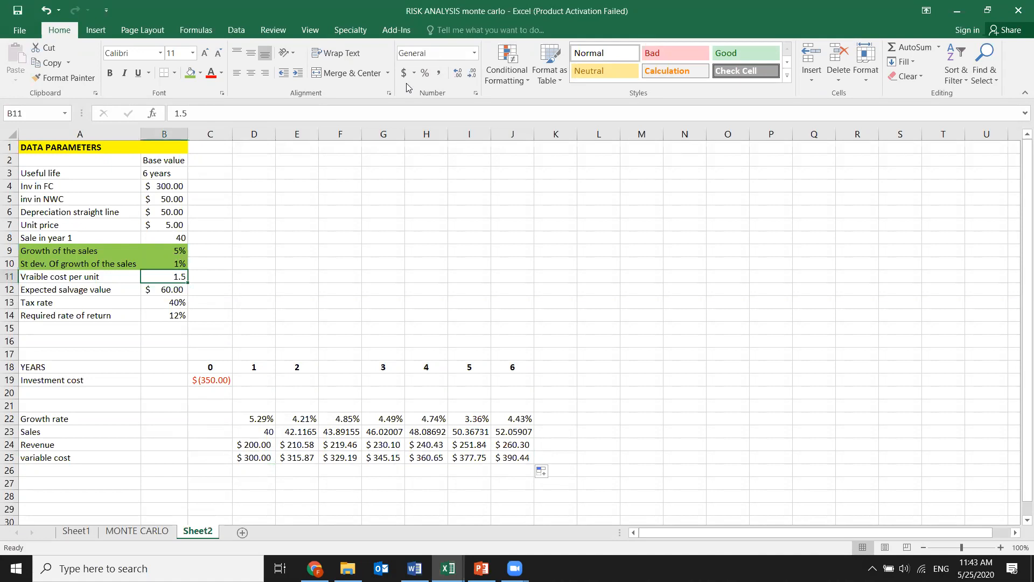
click(260, 469)
Examine the random growth rate formula in D22 without changing it
drag(261, 413, 524, 420)
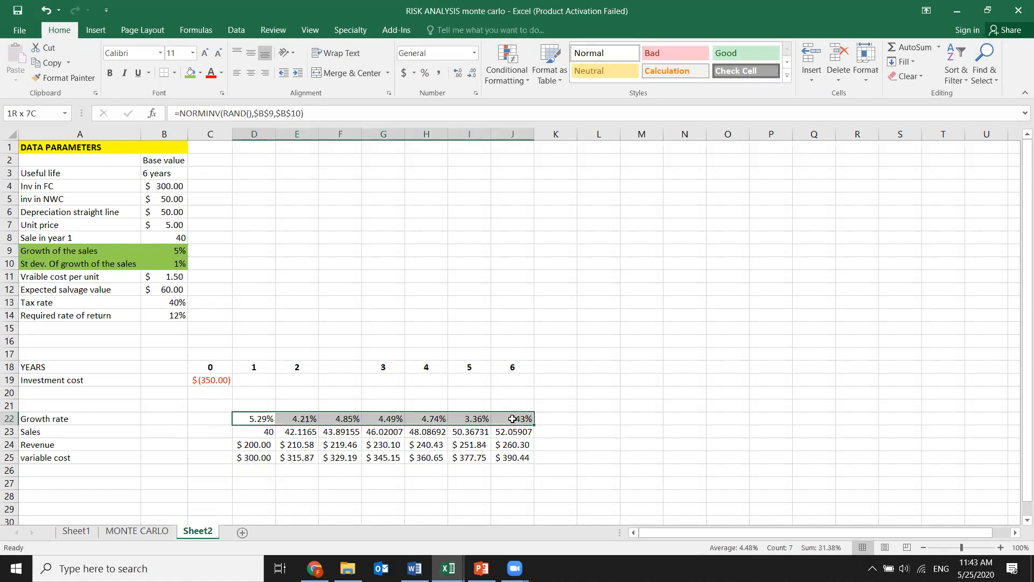
click(262, 419)
double_click(262, 419)
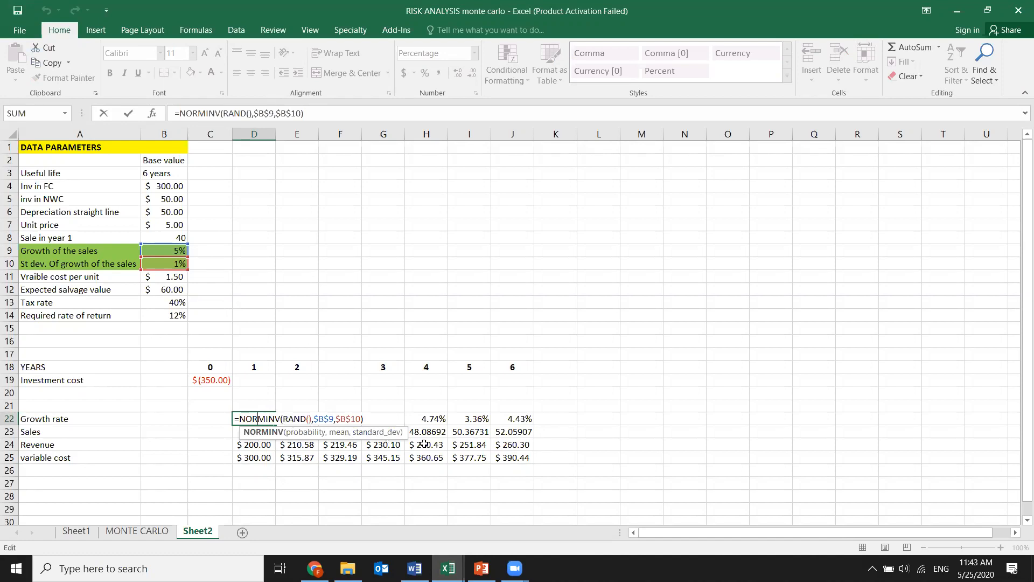
key(Escape)
key(Return)
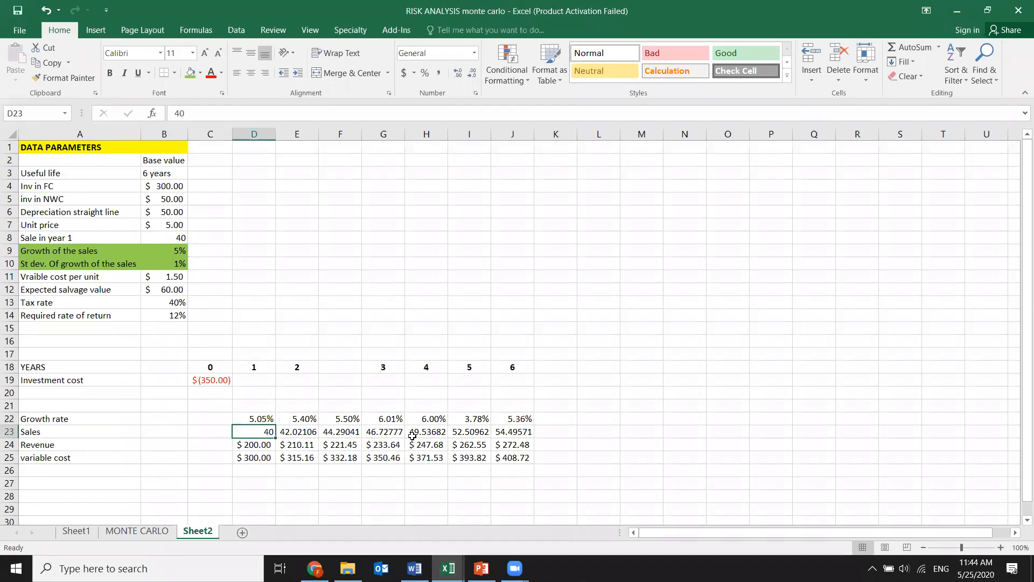
Move the year headings 3 to 6 one column over into F18:I18 to close the gap after year 2
click(341, 358)
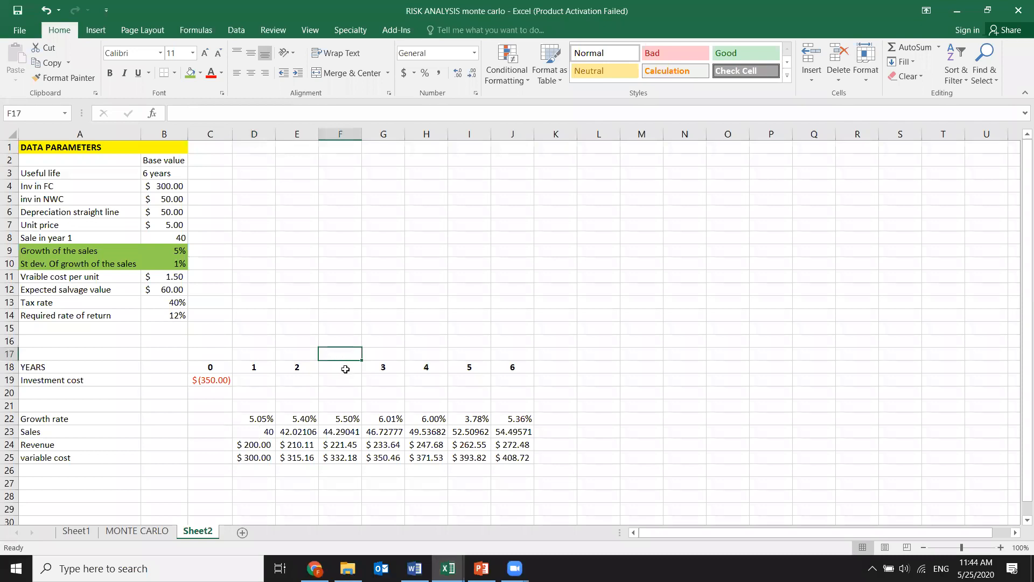
drag(384, 367, 461, 374)
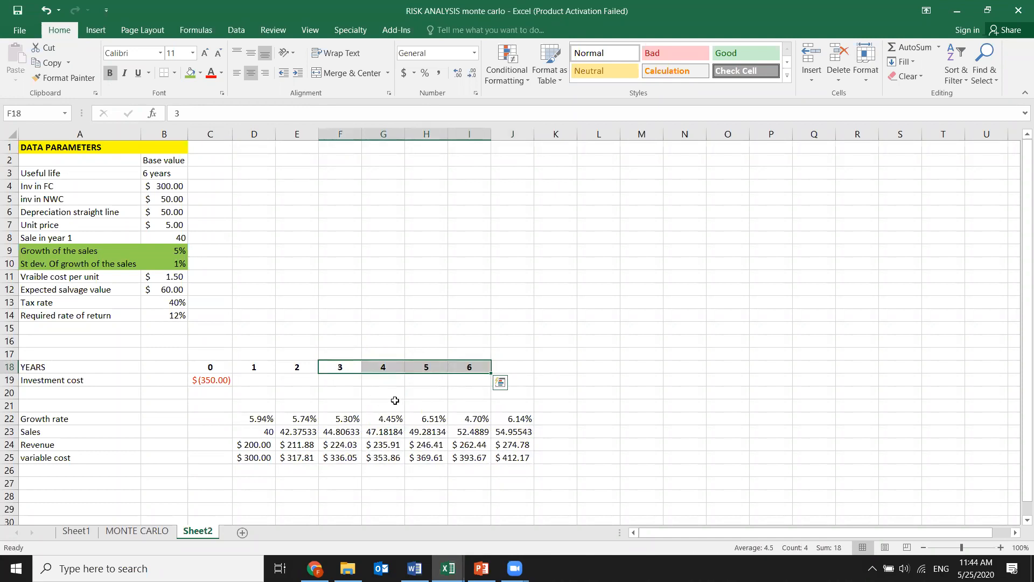
click(372, 392)
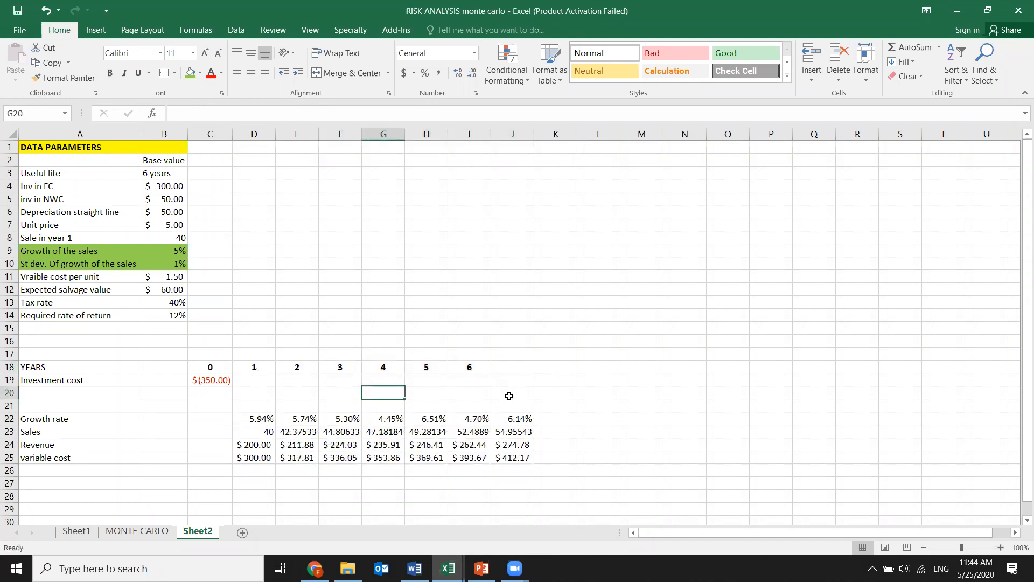
Clear the surplus growth rate, sales, revenue and variable cost values in J22:J25
drag(515, 421, 514, 454)
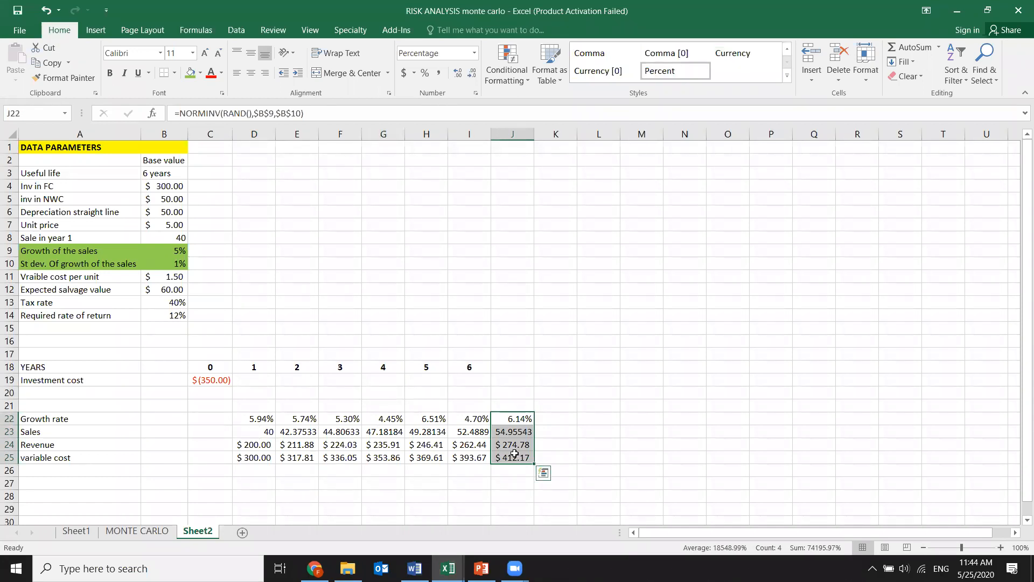
key(Delete)
click(462, 495)
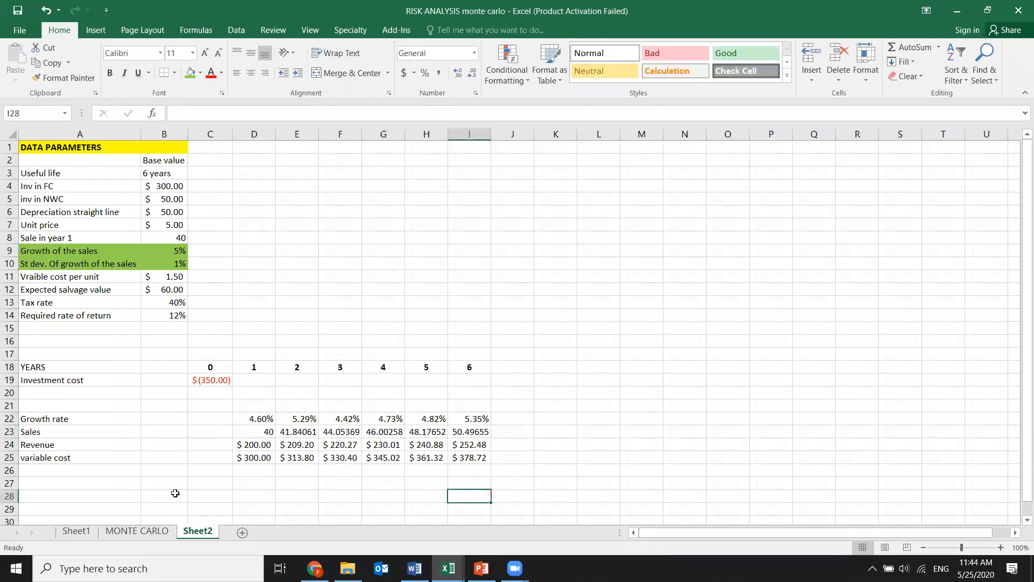
Add a bottom border beneath the variable cost row from A25 to I25 and label cell A26 "EBT"
drag(64, 458, 473, 445)
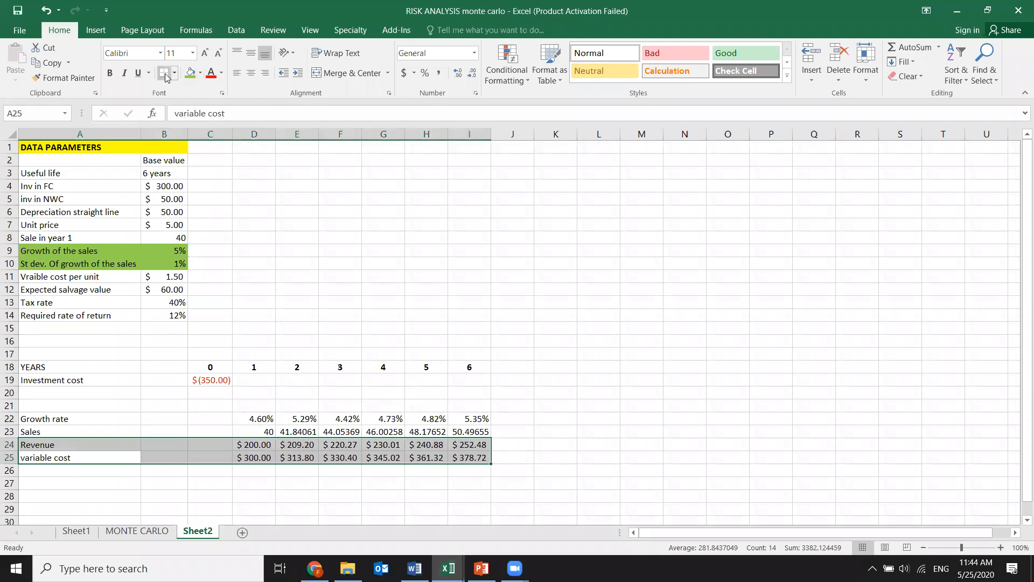
click(57, 471)
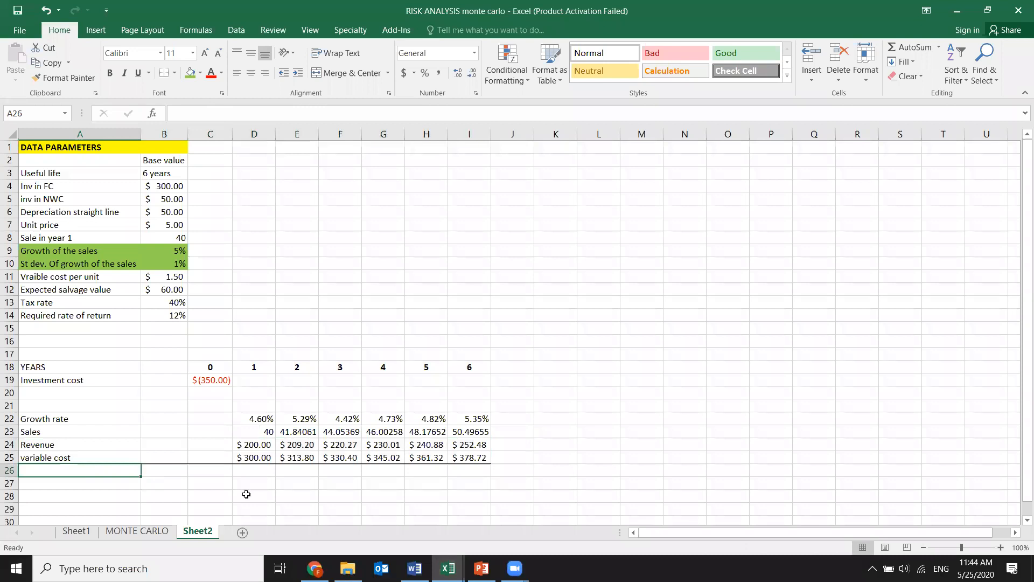
text(EBT)
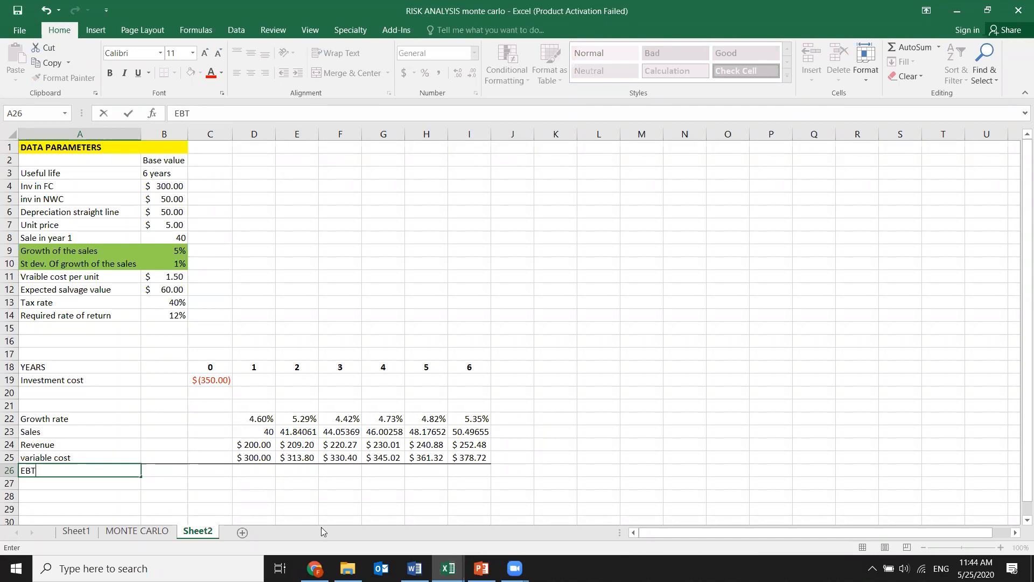
click(267, 466)
text(=)
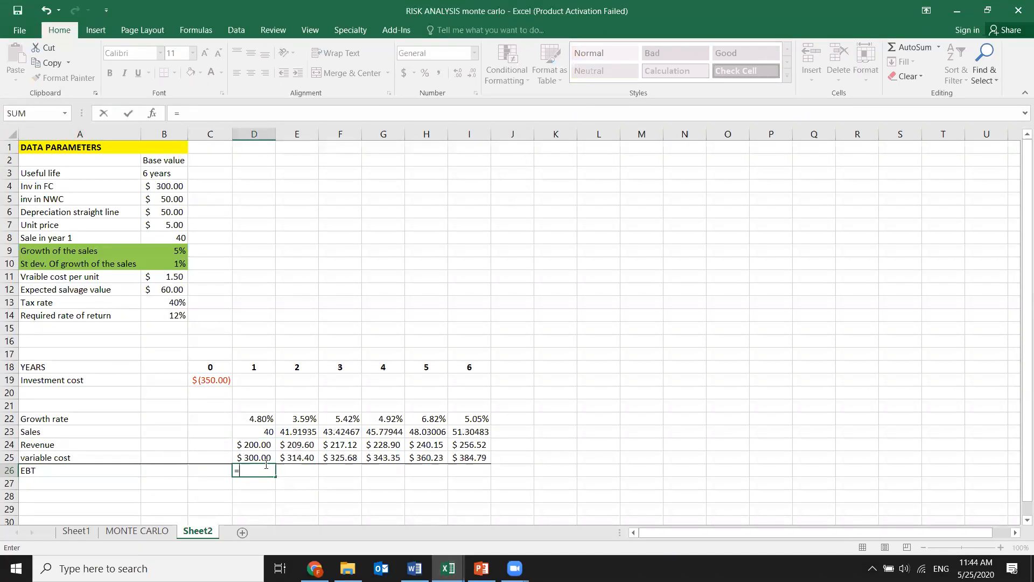
click(11, 458)
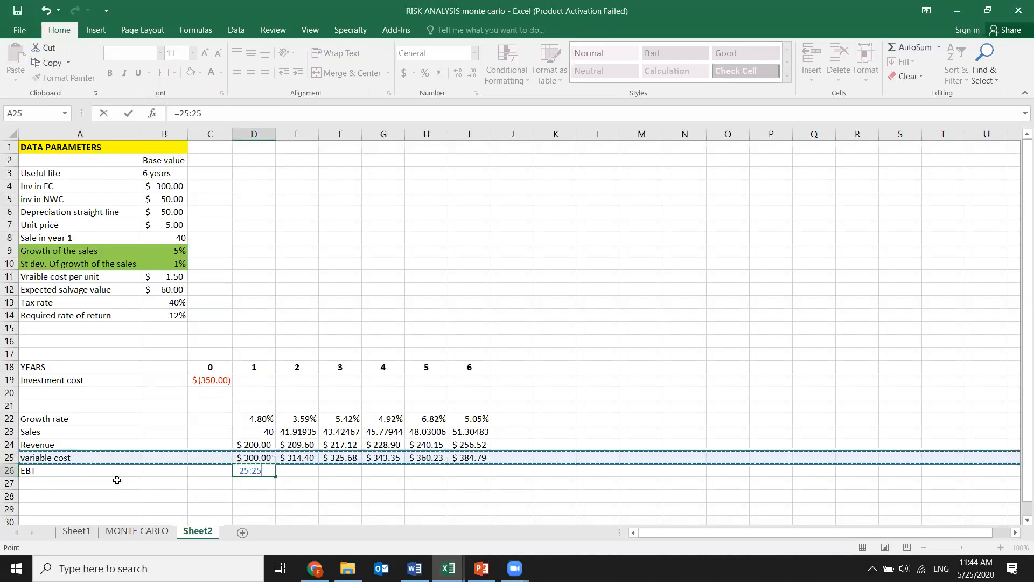
key(Escape)
click(171, 479)
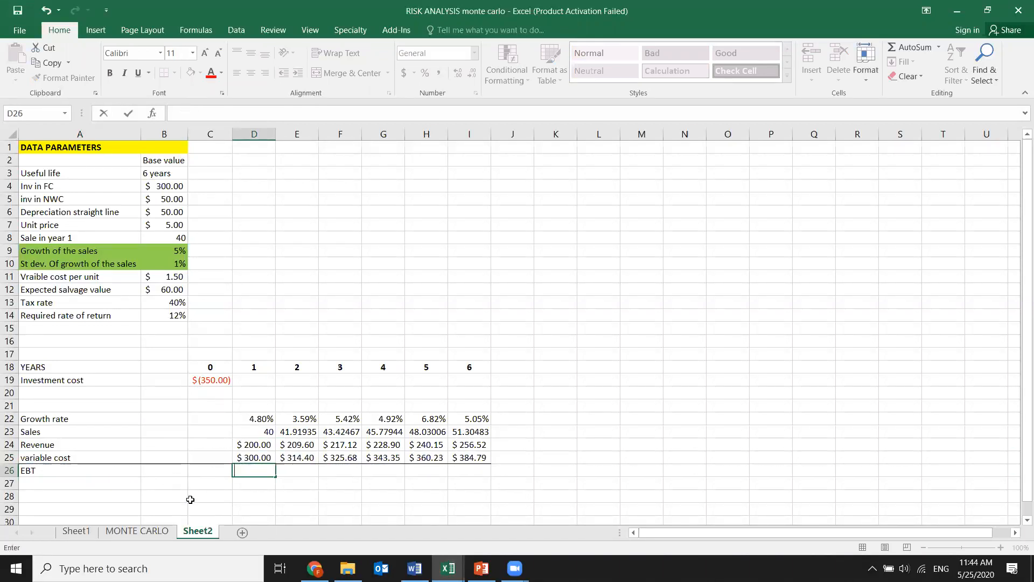
Insert a row above the variable cost row and move the variable cost data back up to A25:I25, leaving row 26 empty
right_click(4, 457)
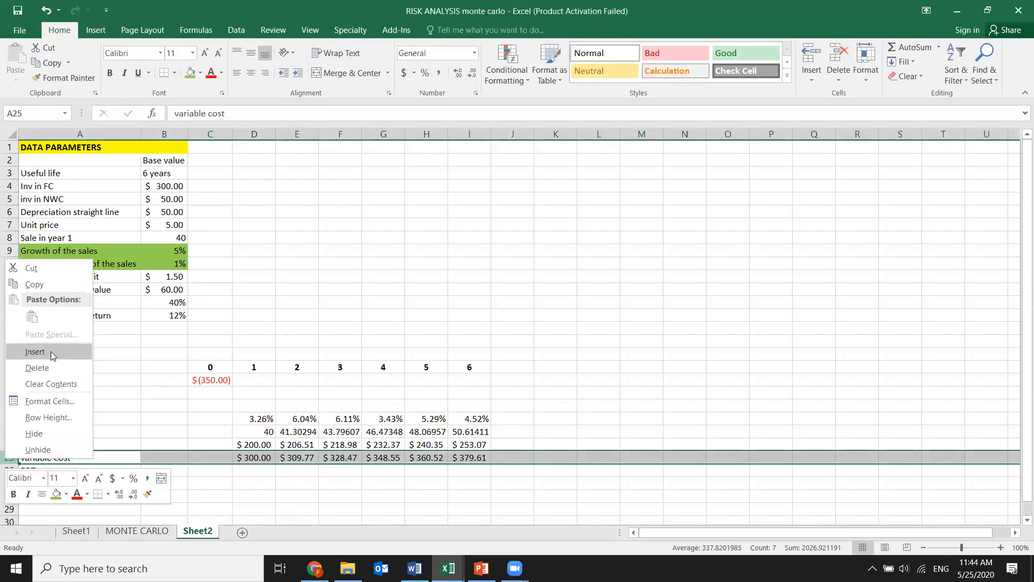
click(35, 351)
drag(57, 468, 302, 465)
drag(458, 459, 468, 470)
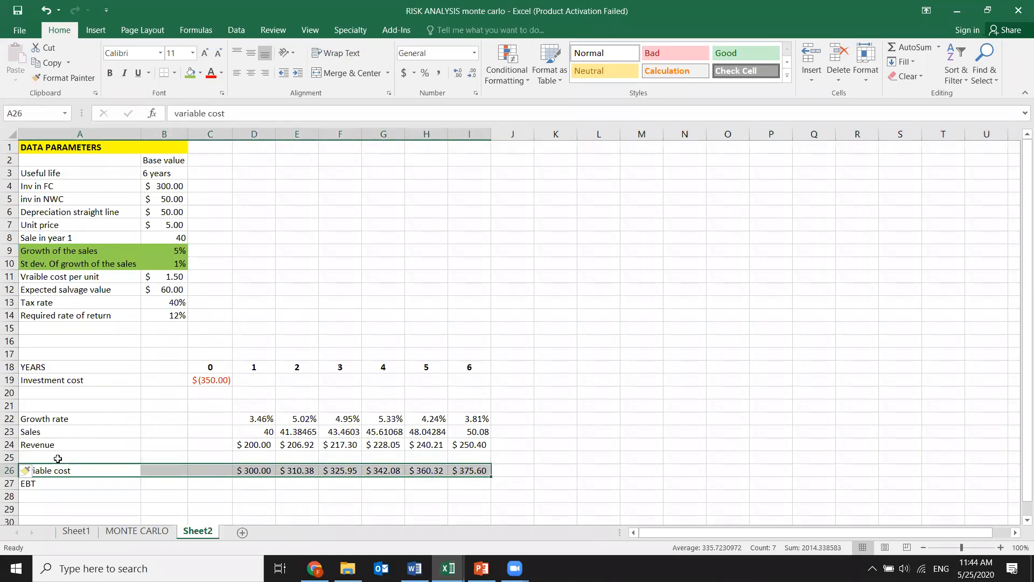
drag(75, 466, 76, 459)
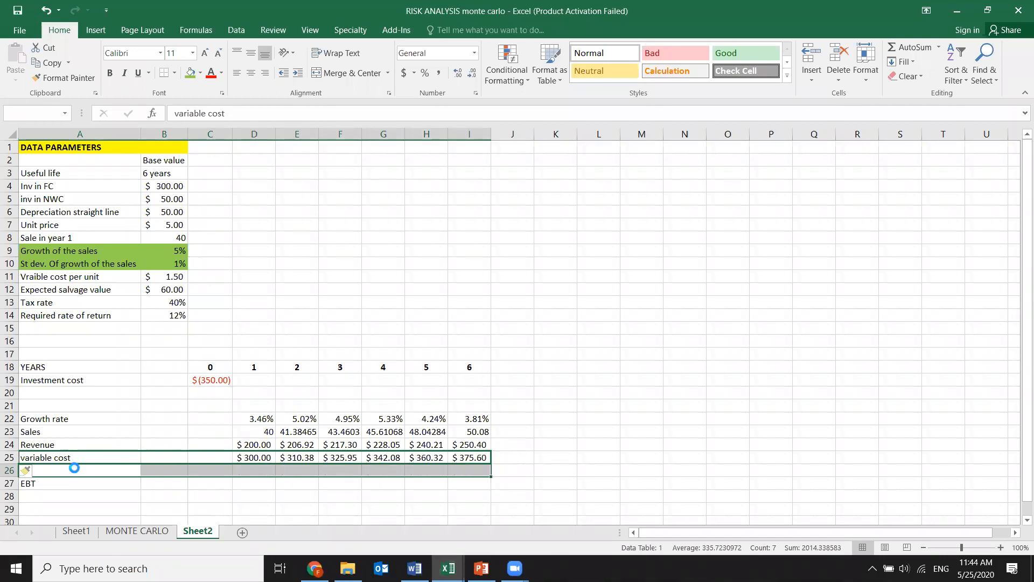
Label cell A26 "Depreciation" and link D26 to the straight-line depreciation in B6 with an absolute reference
click(75, 469)
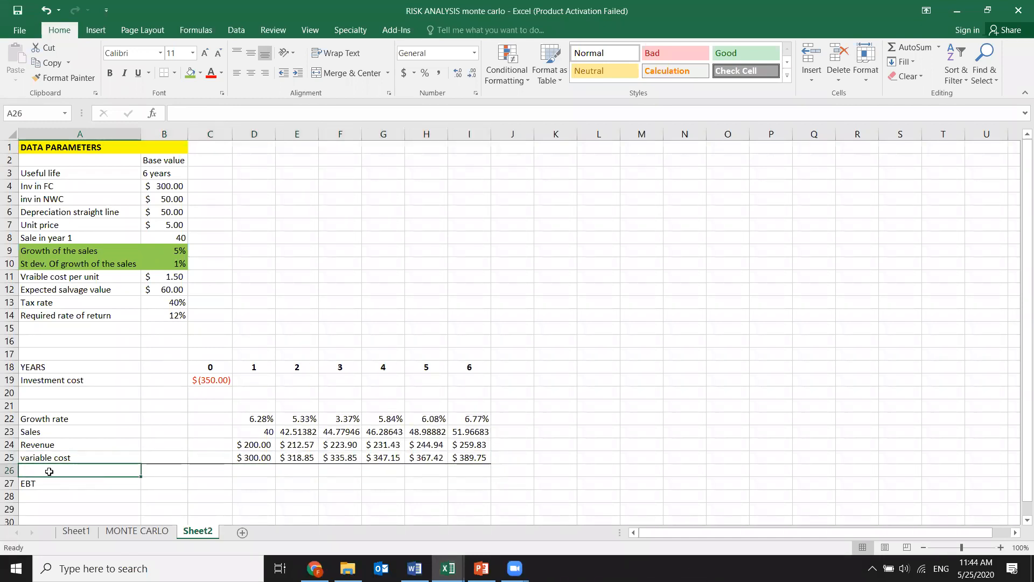
text(Dep)
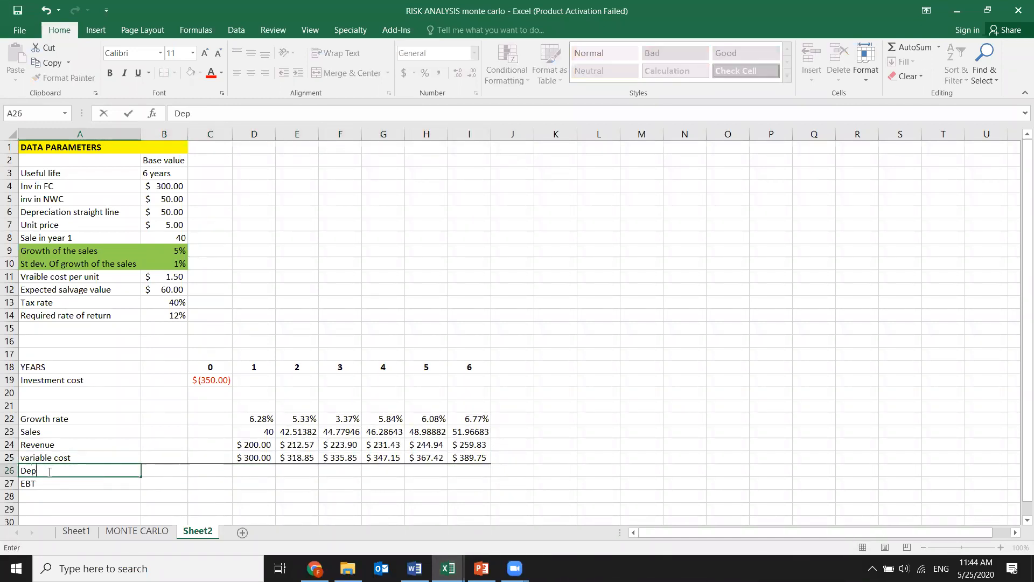
text(reciation)
click(247, 467)
text(=)
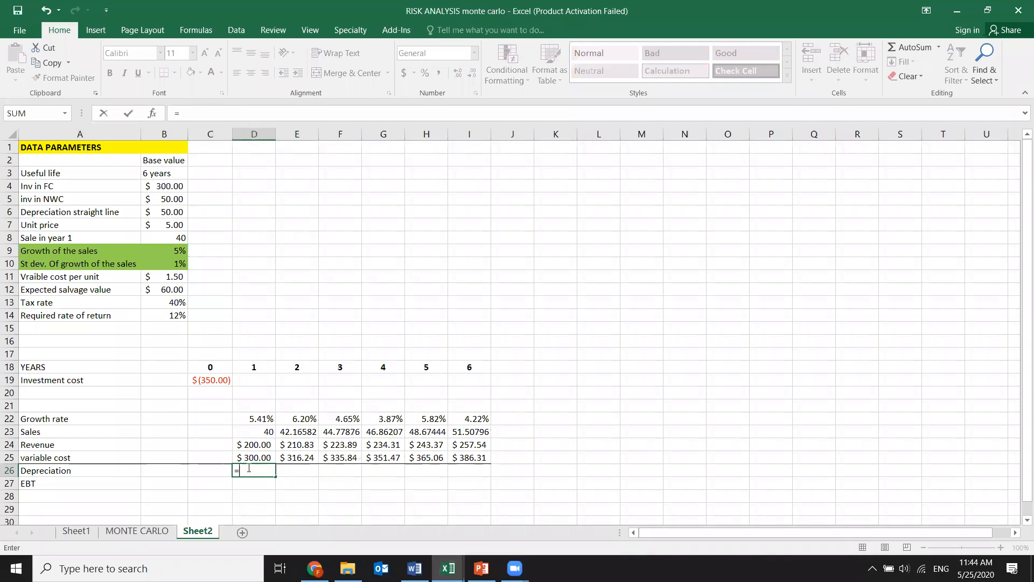
click(177, 217)
key(F4)
key(Return)
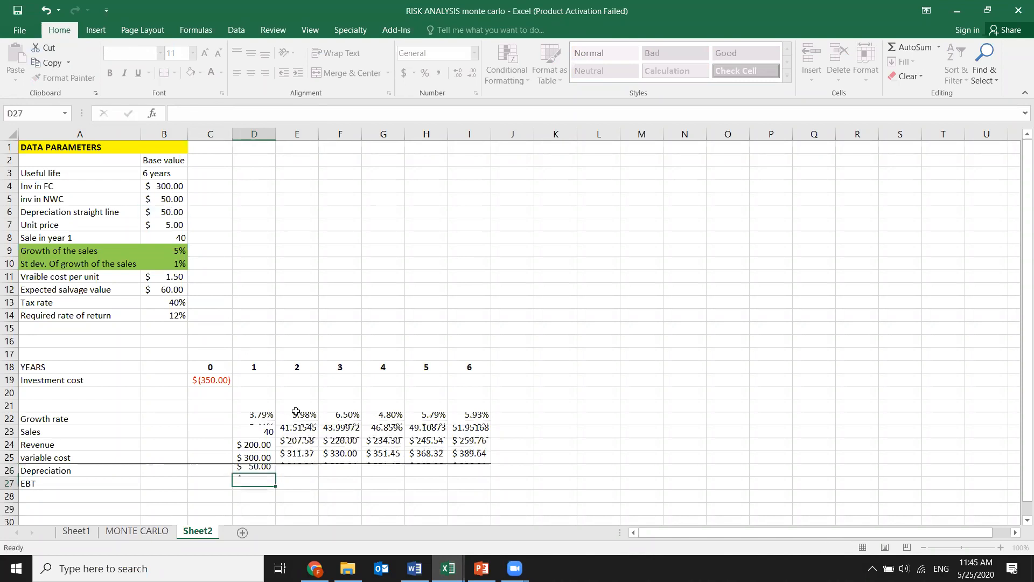
Set the year 2 depreciation in E26 to =D26 and fill it across to year 6 in I26
click(279, 470)
text(=)
click(263, 470)
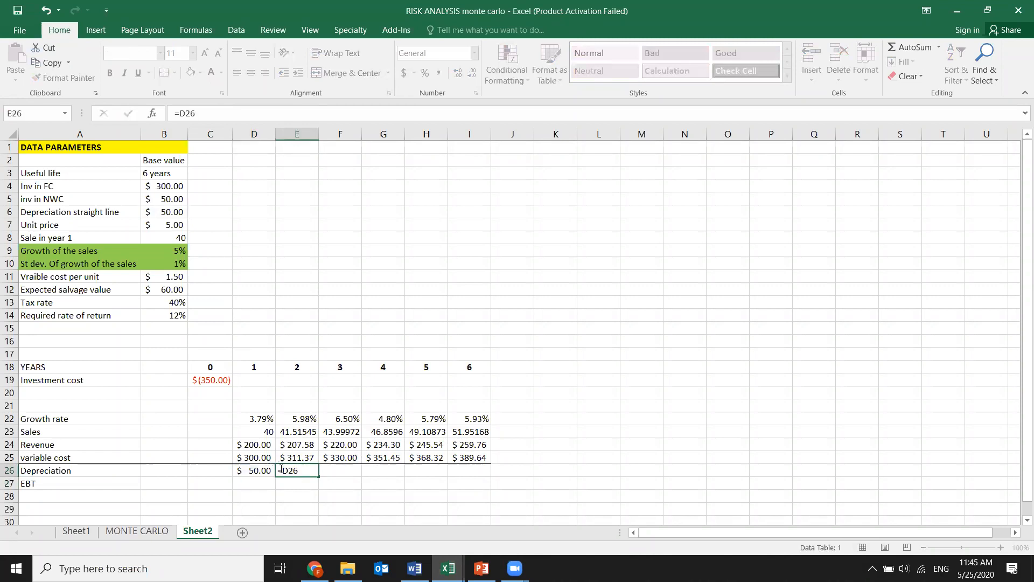
key(Return)
click(310, 471)
drag(319, 475, 491, 475)
Remove the existing borders from A22:I26 and add a bottom border beneath the depreciation row
drag(41, 419, 476, 473)
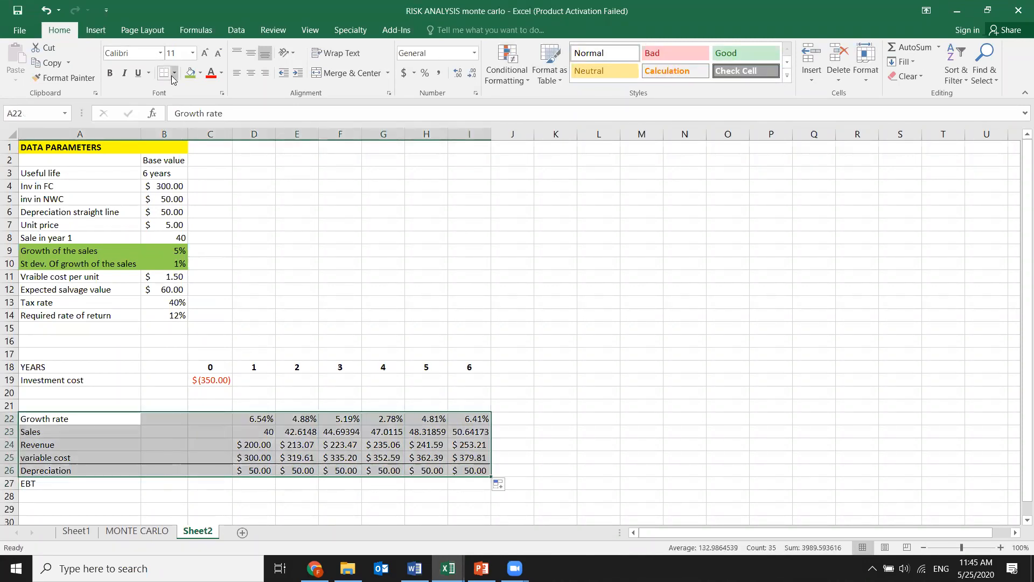
click(174, 73)
click(194, 168)
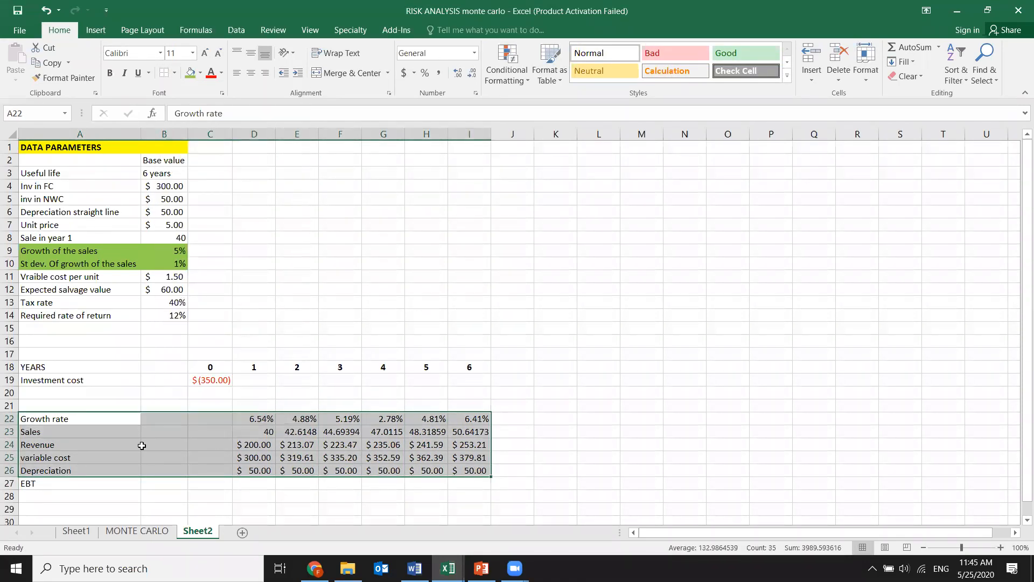
click(174, 72)
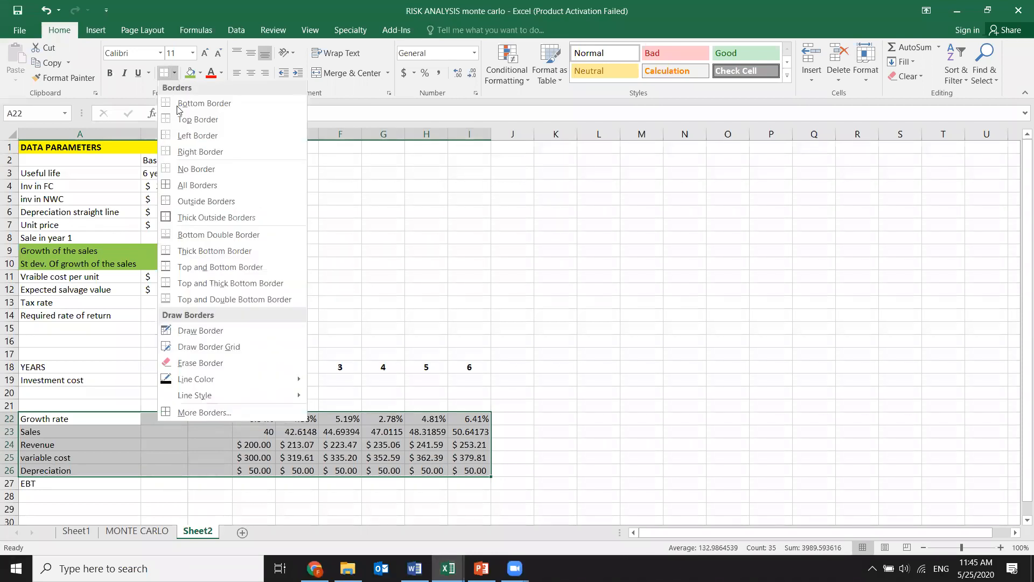
click(194, 101)
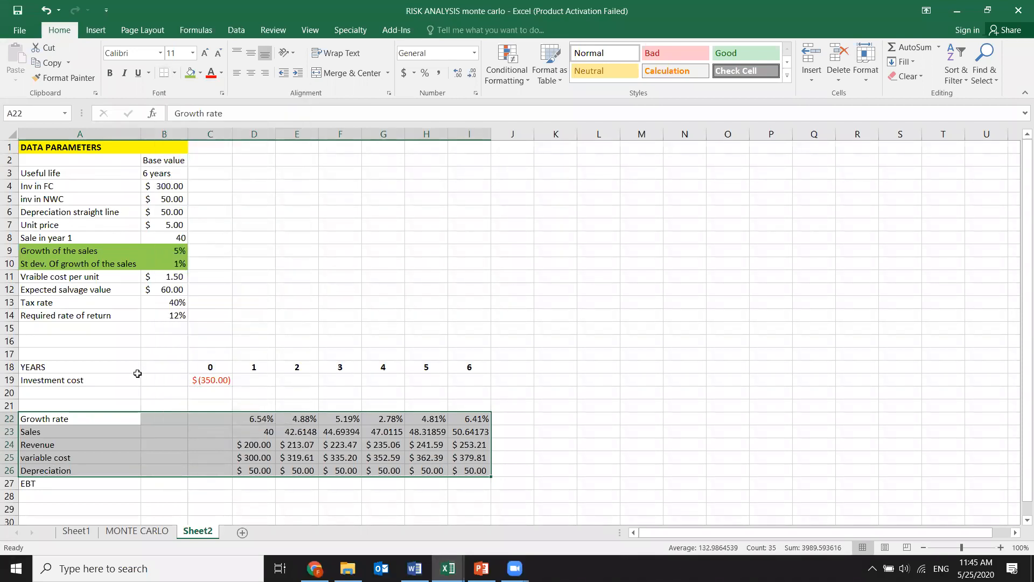
click(131, 466)
Calculate the year 1 EBT in D27 with =D24-D25-D26
click(253, 482)
text(=)
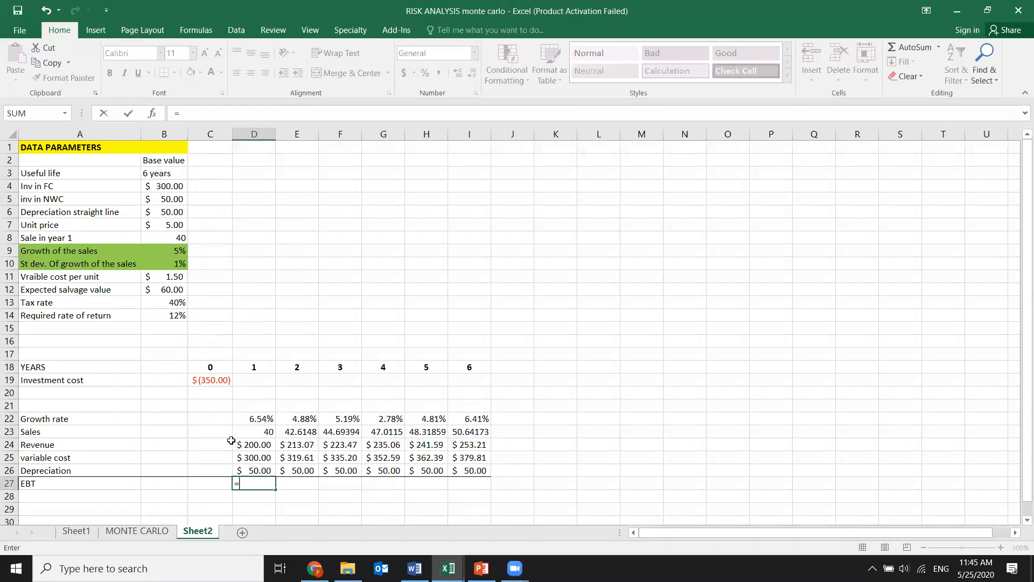
click(260, 445)
text(-)
click(270, 457)
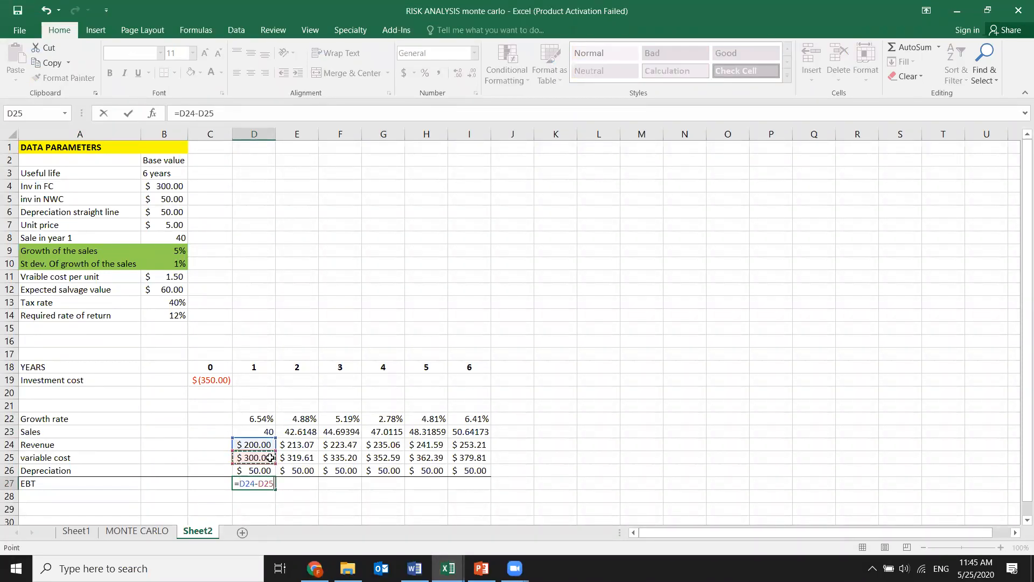
text(-)
click(266, 471)
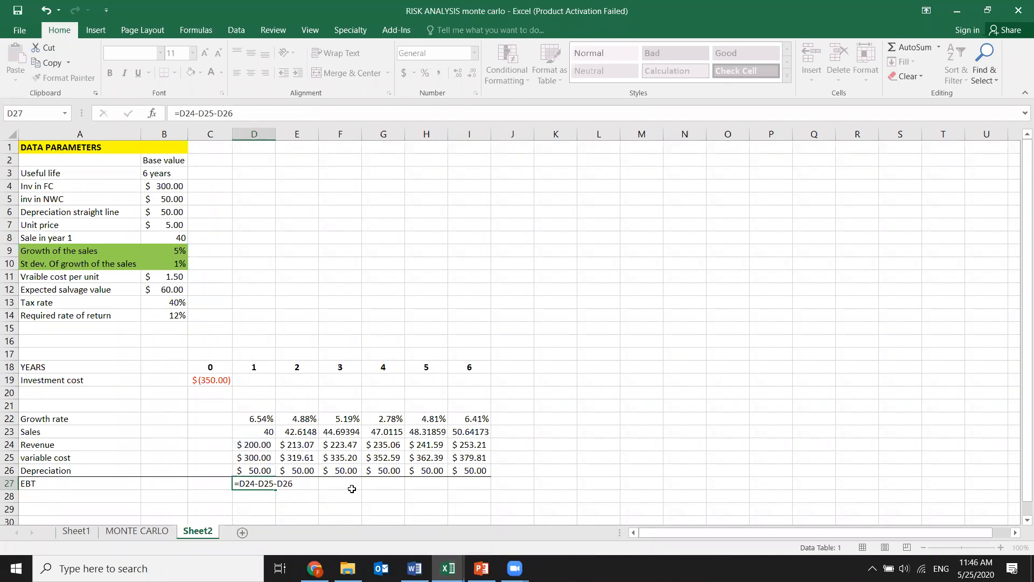
key(Return)
Review the year 1 EBT formula and correct the variable cost in D25 to =$B$11*D23 so it uses sales units
click(265, 485)
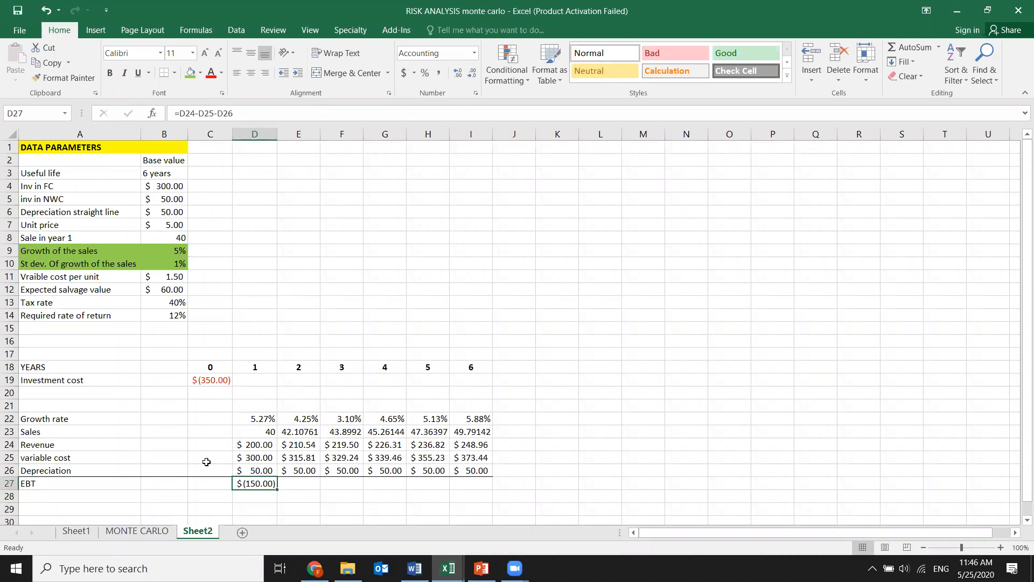
click(290, 508)
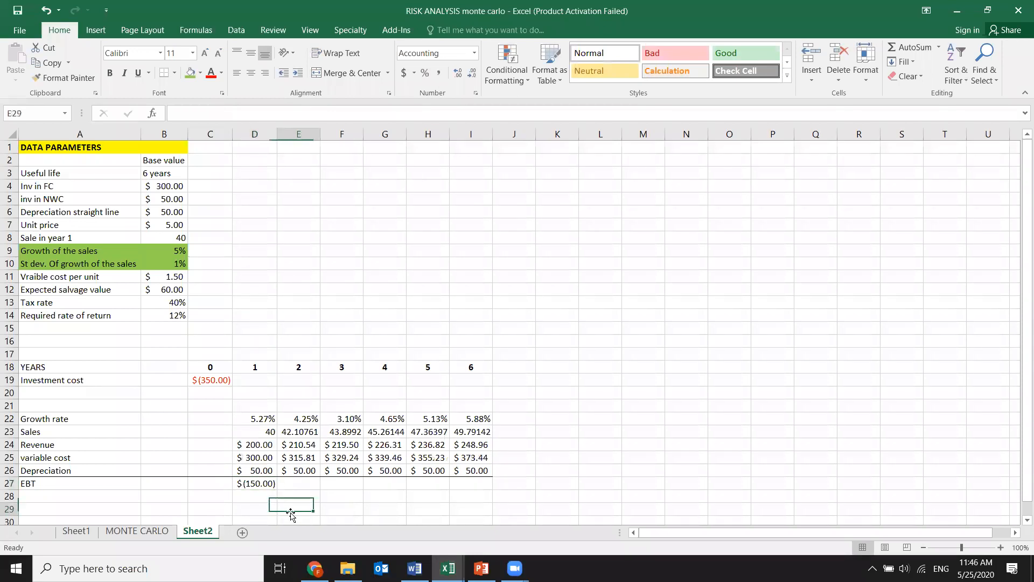
double_click(263, 482)
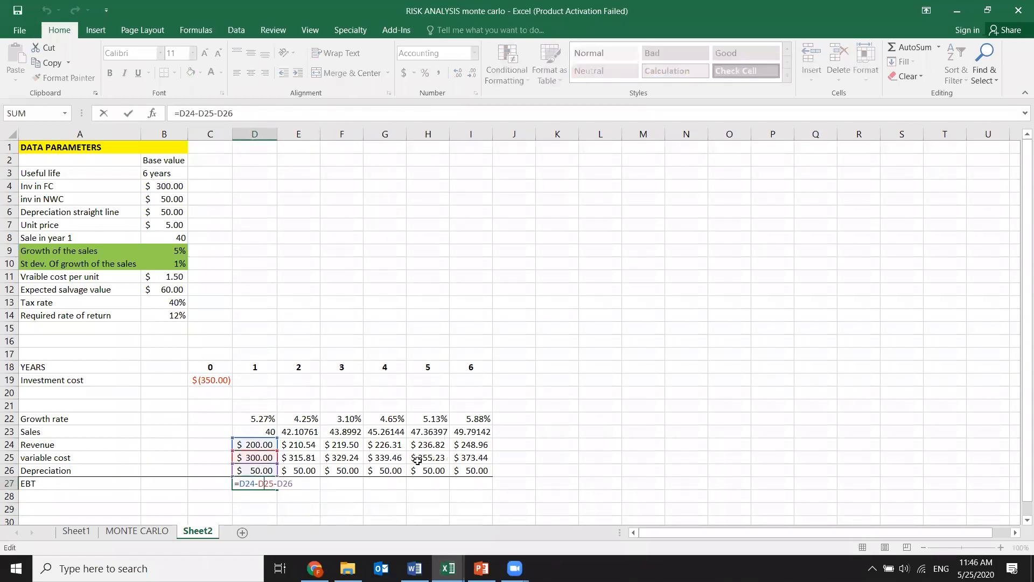
key(Return)
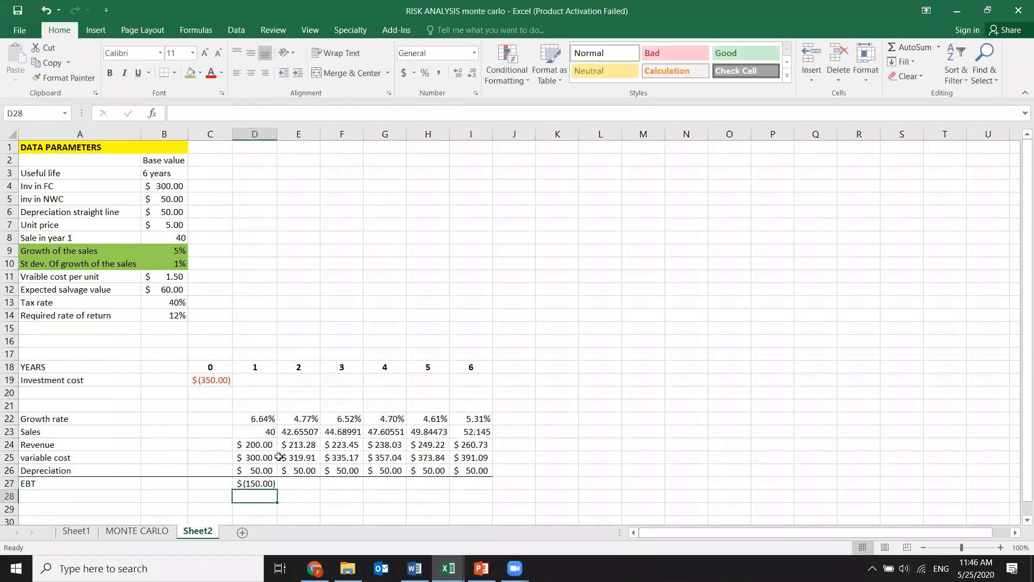
click(264, 484)
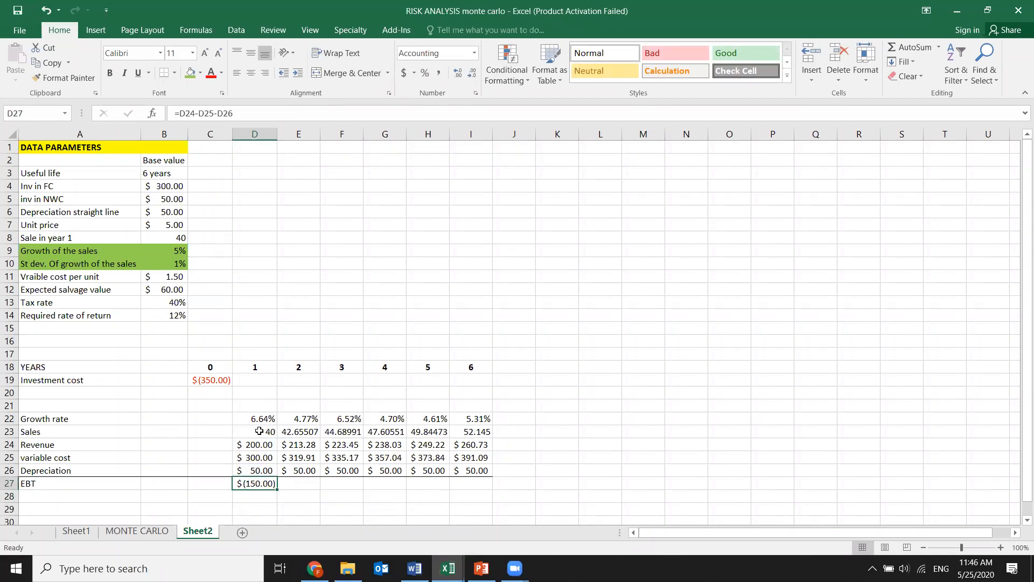
double_click(265, 459)
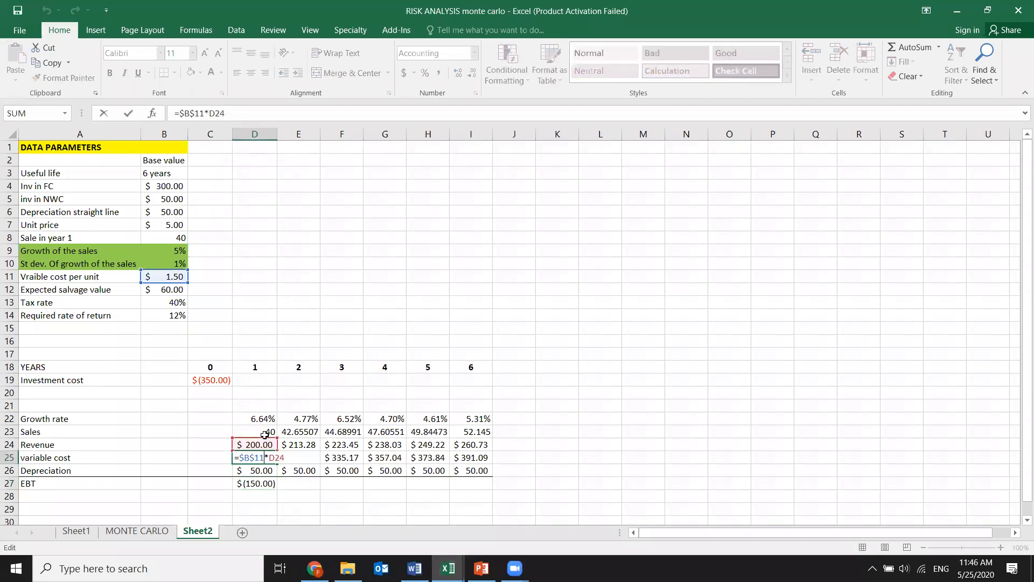
drag(265, 437, 264, 431)
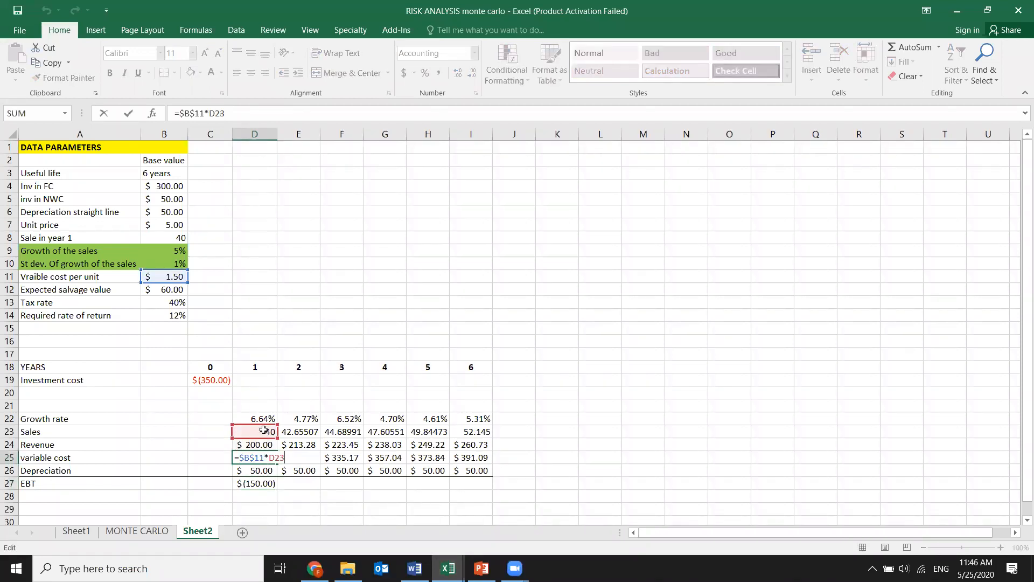
key(Return)
click(262, 484)
double_click(262, 484)
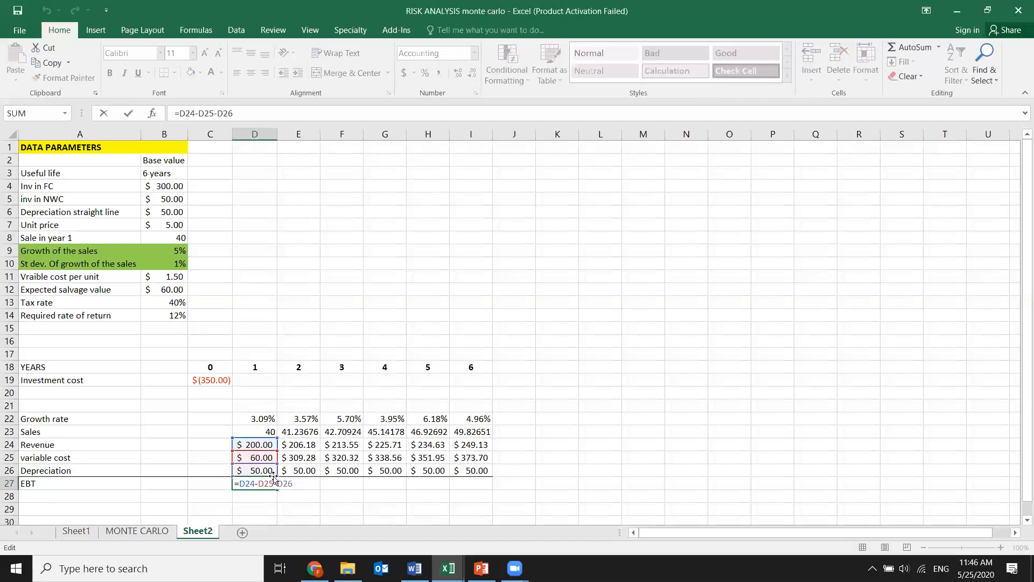
key(Return)
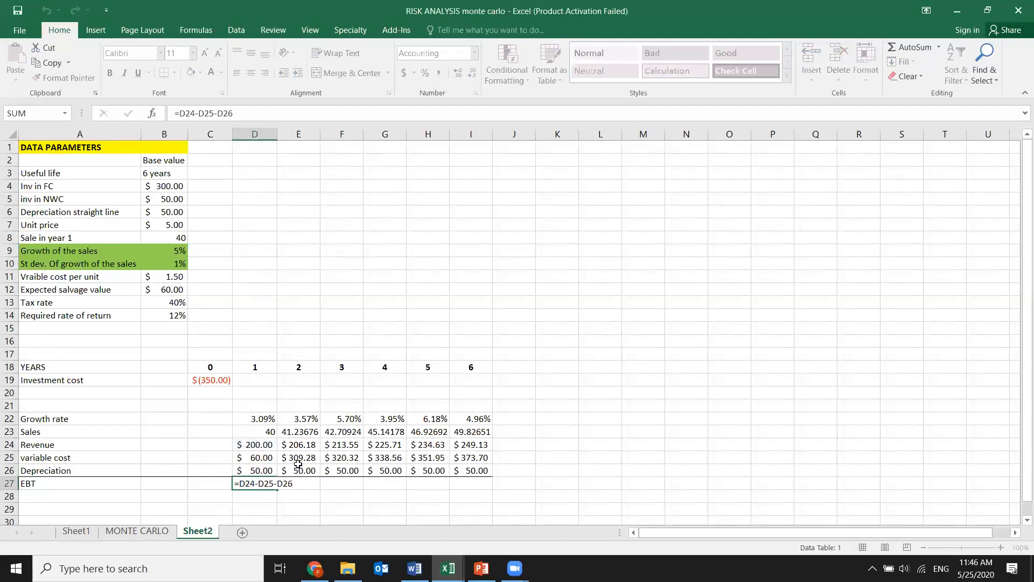
Fill the corrected variable cost formula from D25 across to I25 and check the copied formula in E25
click(274, 444)
click(267, 458)
drag(277, 462, 482, 459)
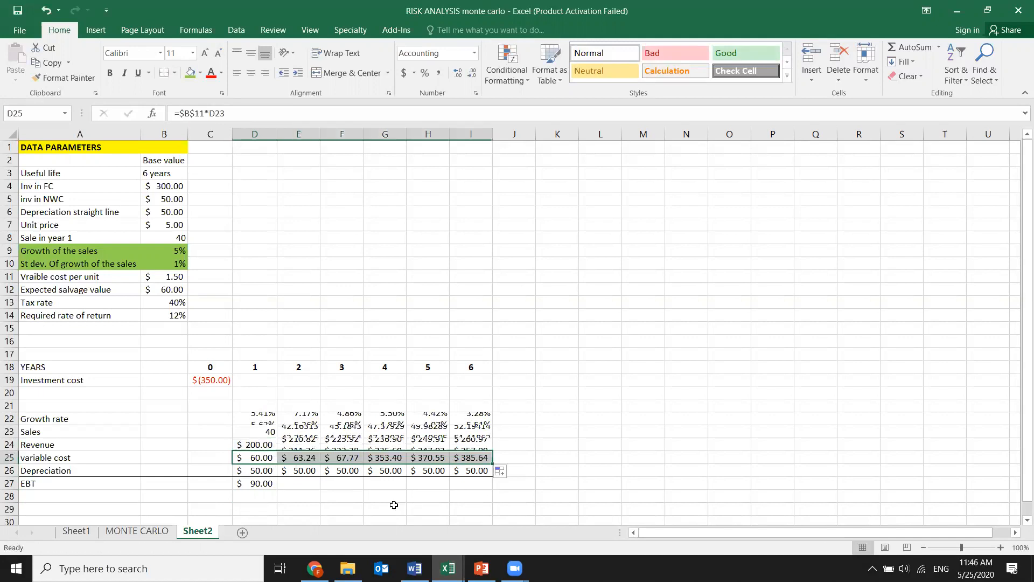
double_click(310, 457)
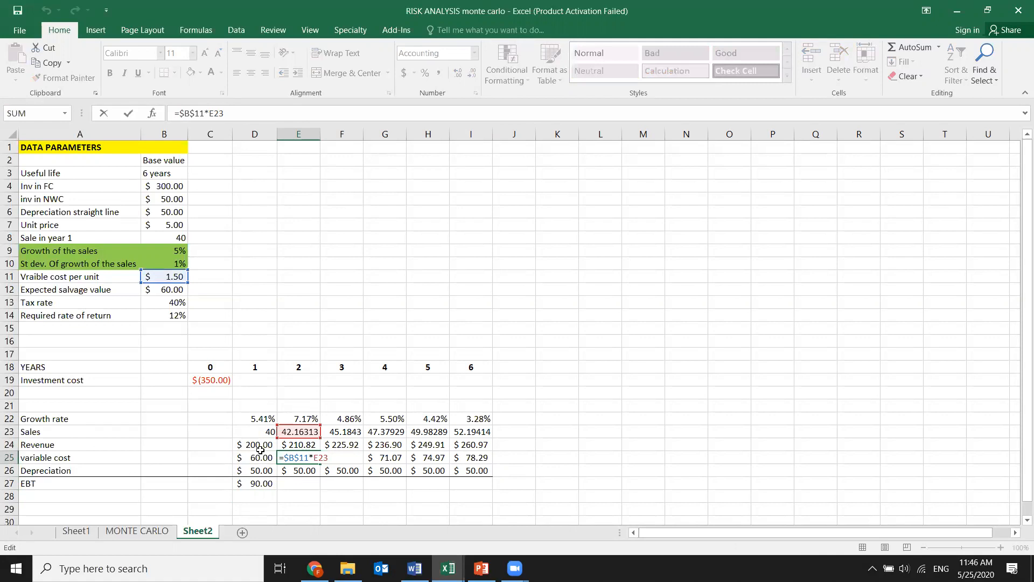
key(Return)
Fill the EBT formula from D27 across to year 6 in I27
click(295, 483)
text(=)
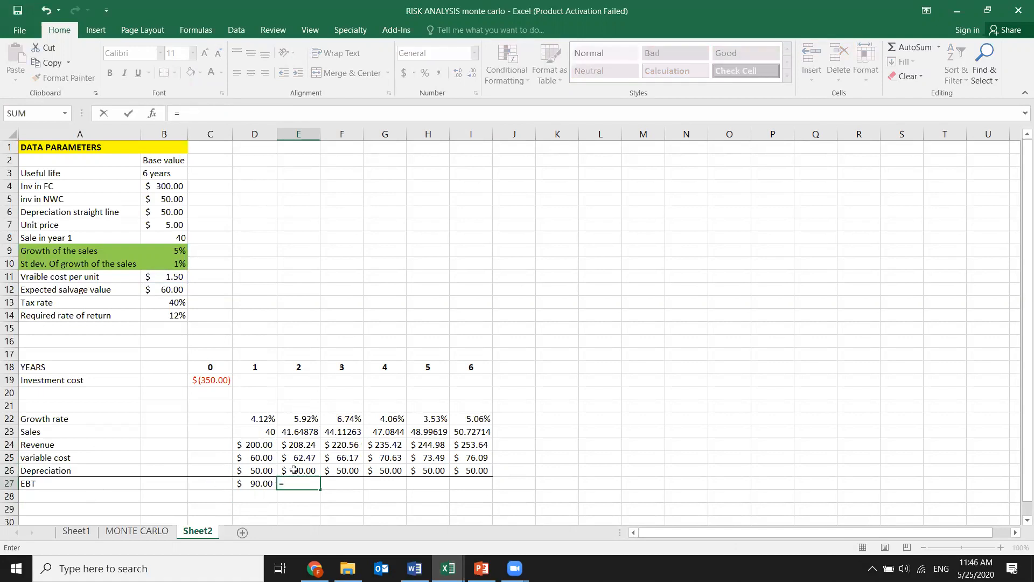
key(Escape)
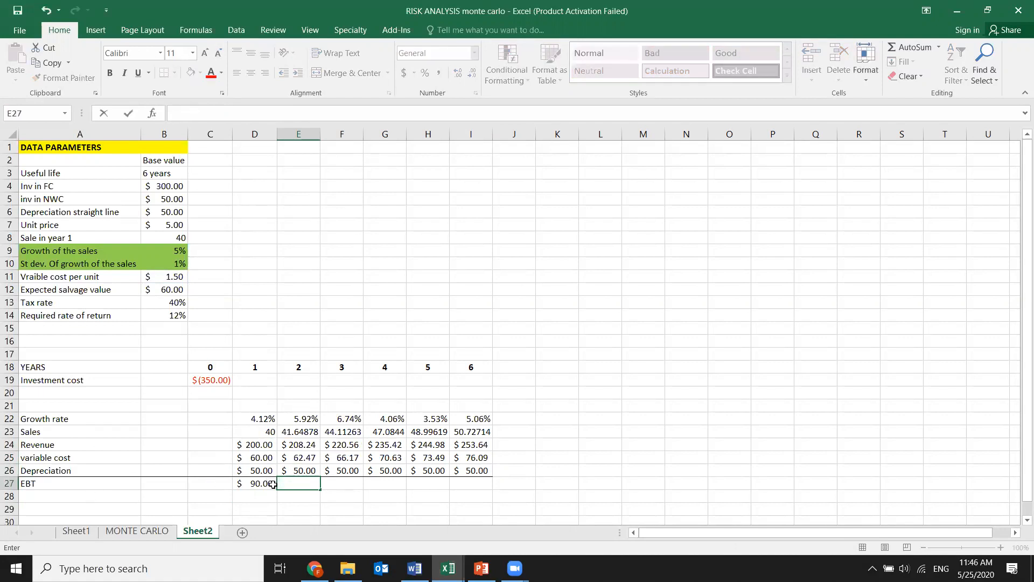
click(270, 485)
drag(276, 488, 491, 488)
drag(419, 499, 417, 500)
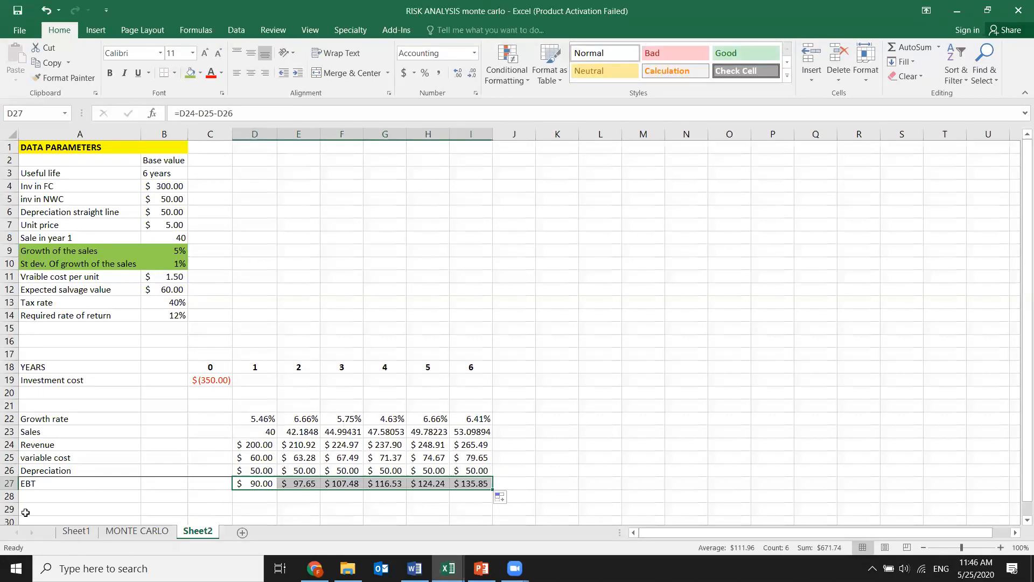
Label cell A28 "TAX" and calculate the year 1 tax in D28 with =D27*B13
click(47, 493)
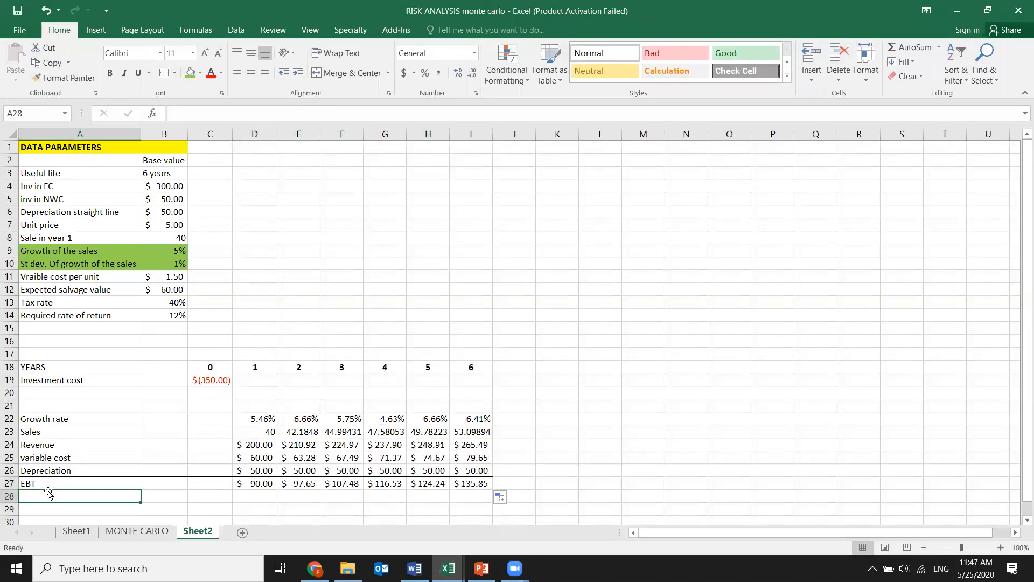
text(TAX)
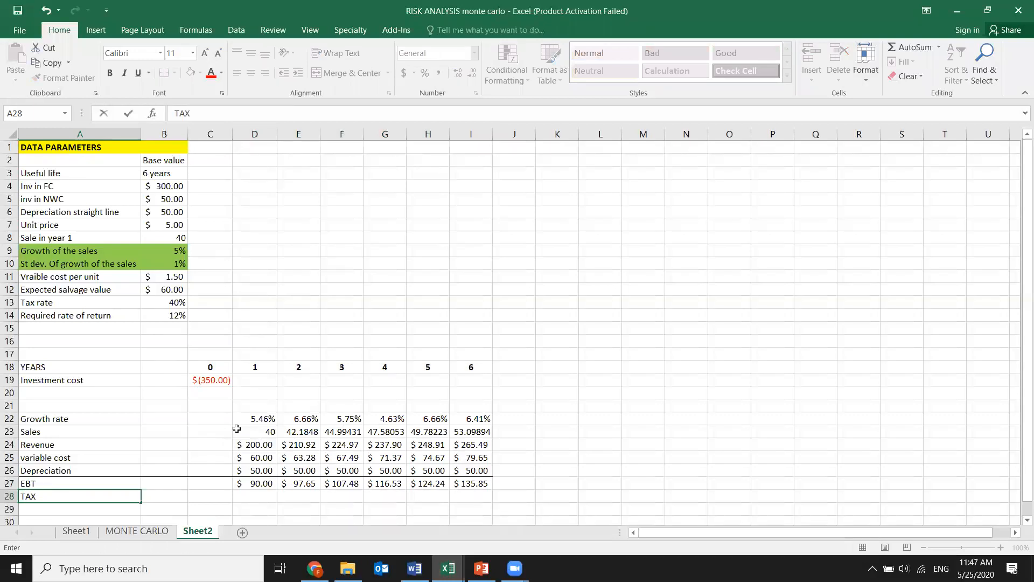
click(247, 494)
text(=)
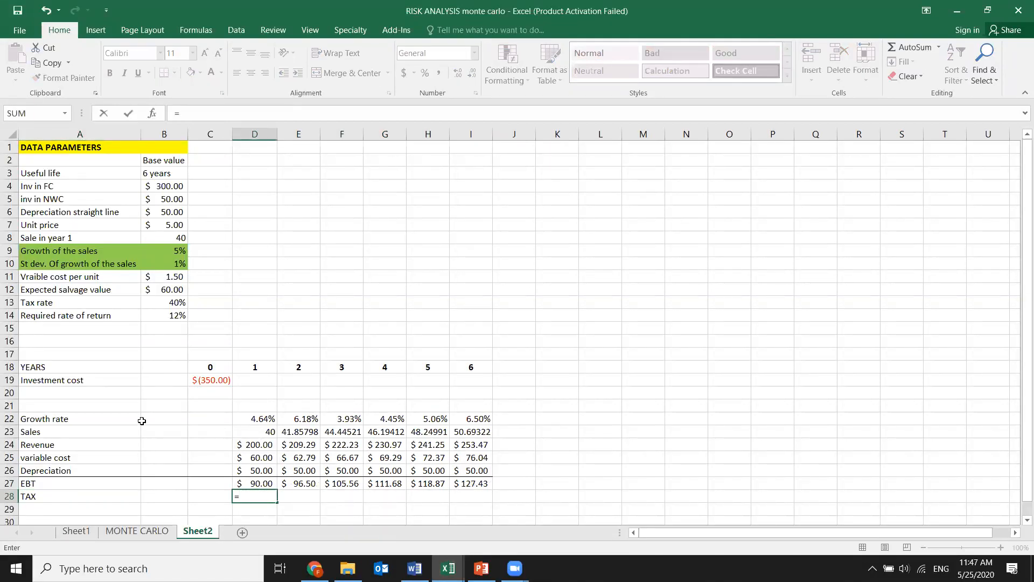
click(260, 483)
text(*)
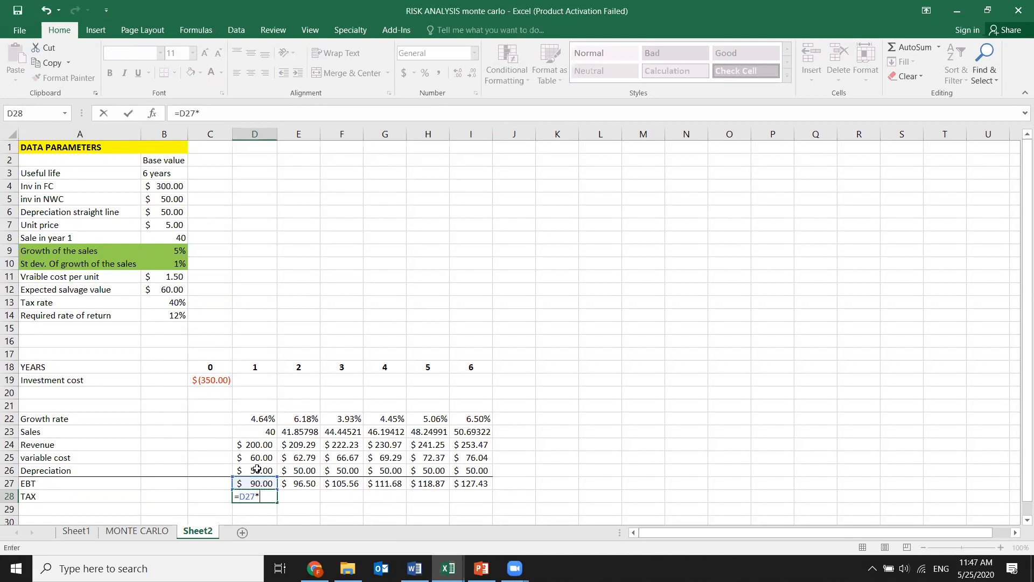
click(178, 300)
key(F4)
key(Return)
Make the tax rate reference in D28 absolute so the formula reads =D27*$B$13
double_click(260, 496)
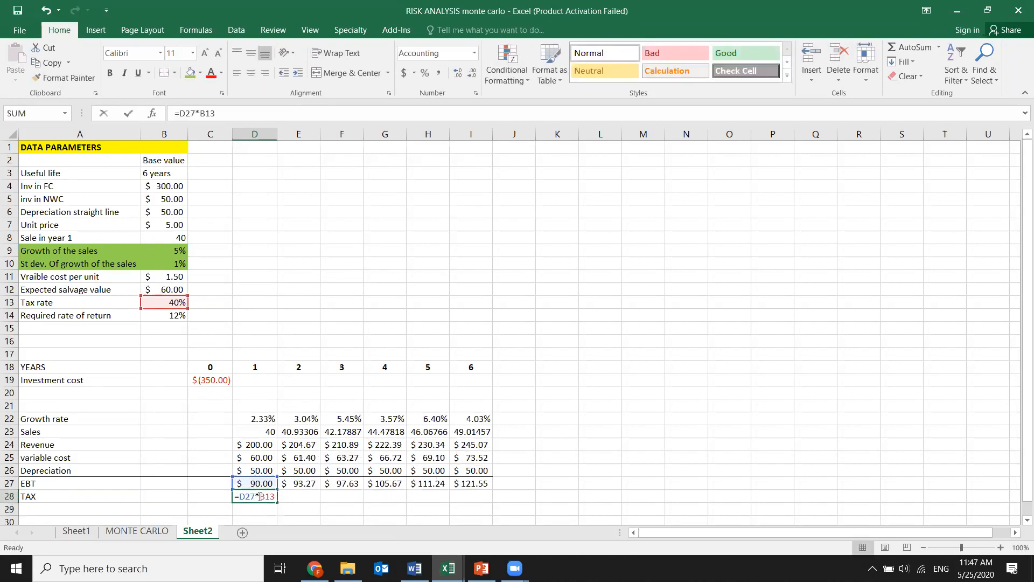
click(270, 497)
key(F4)
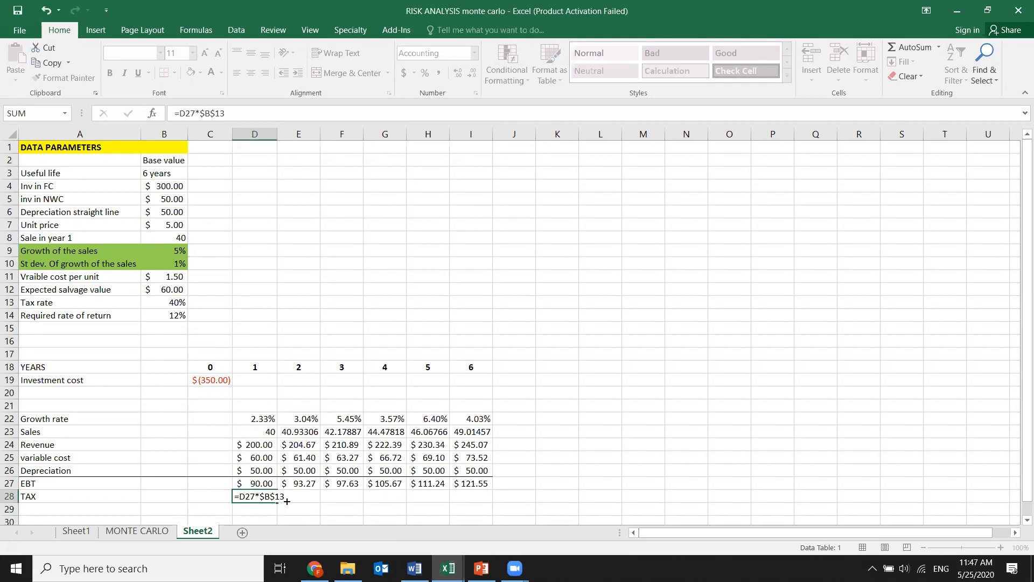
Fill the year 1 tax formula from D28 across to year 6 in I28 and check the formula in D28
key(ctrl+Return)
drag(278, 503, 489, 503)
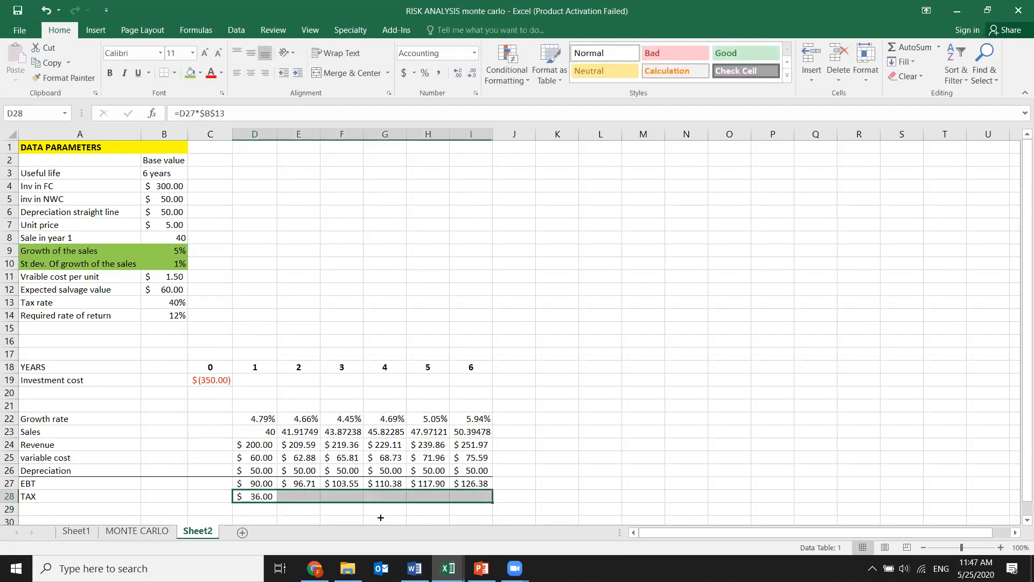
double_click(270, 497)
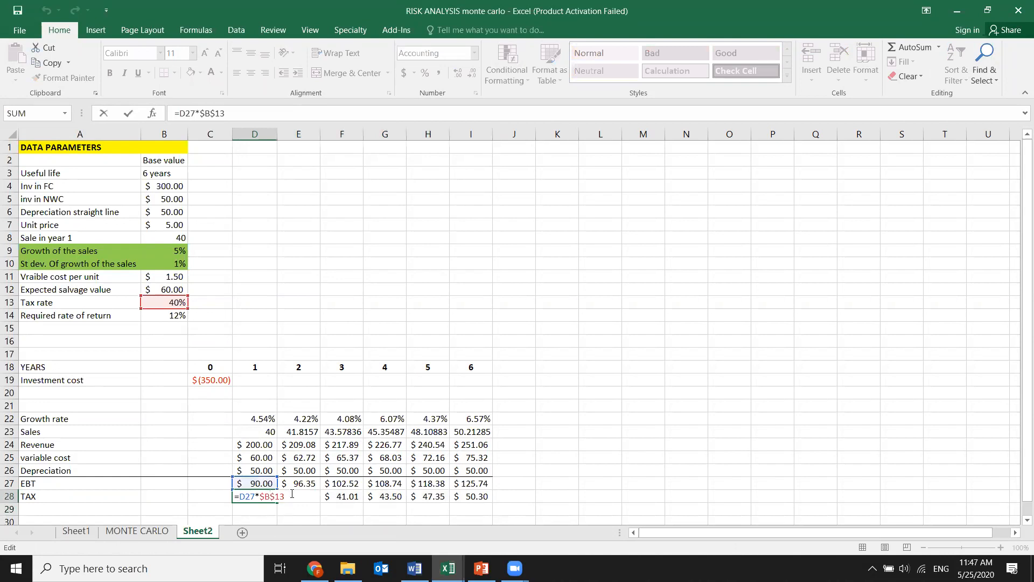
key(Return)
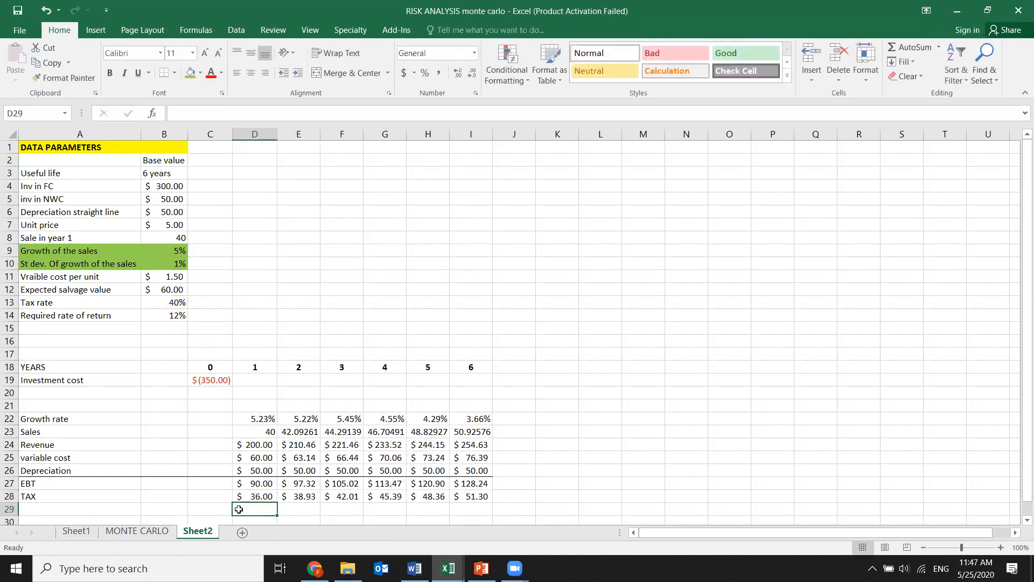
Add a bottom border under the TAX row from A to I and label cell A29 "OCF after tax"
drag(79, 496, 471, 487)
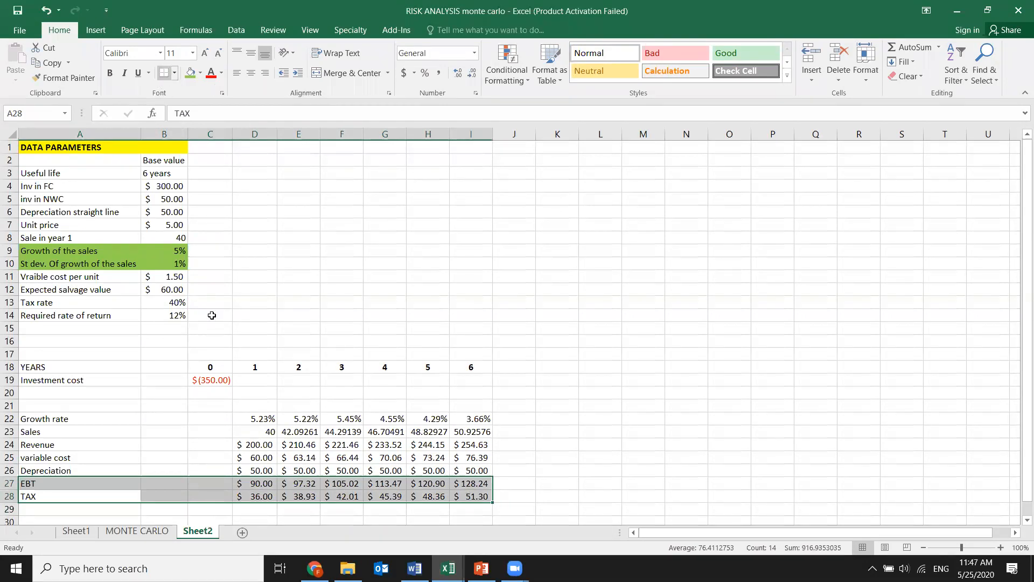
scroll(209, 350, down, 2)
click(76, 430)
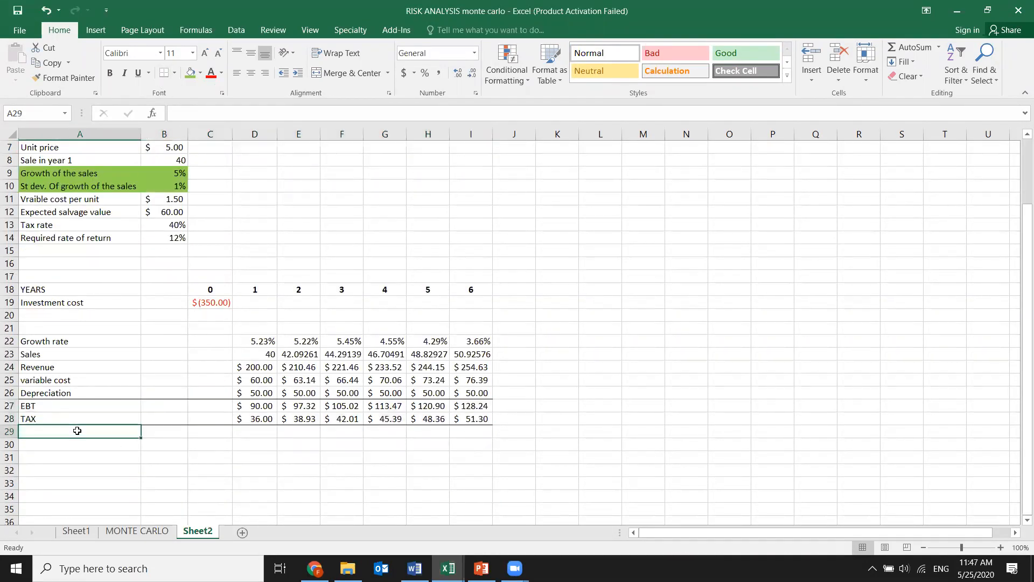
text(OCF)
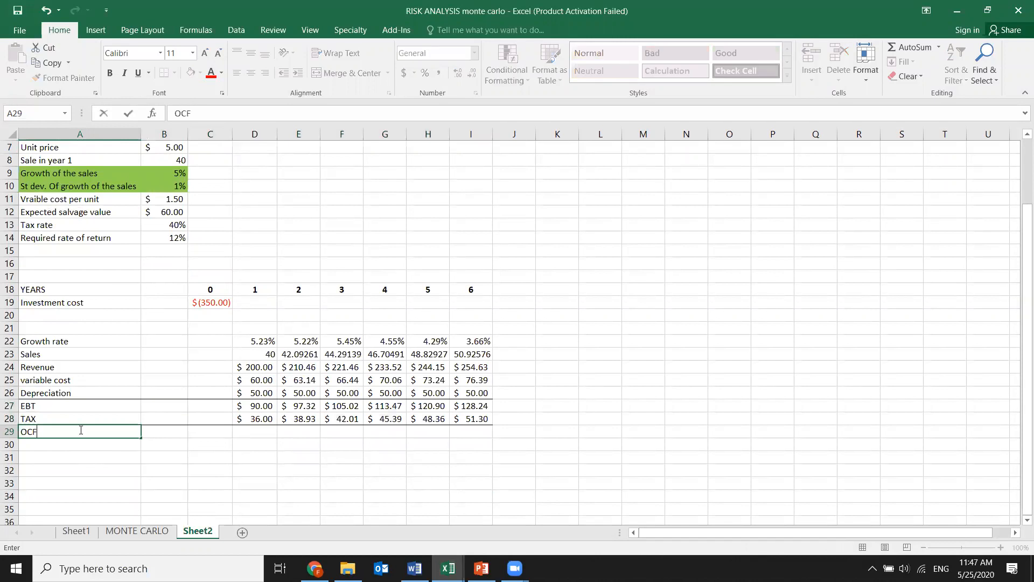
text( after tax)
Calculate the year 1 OCF after tax in D29 with =D27-D28 and fill it across to I29
click(266, 429)
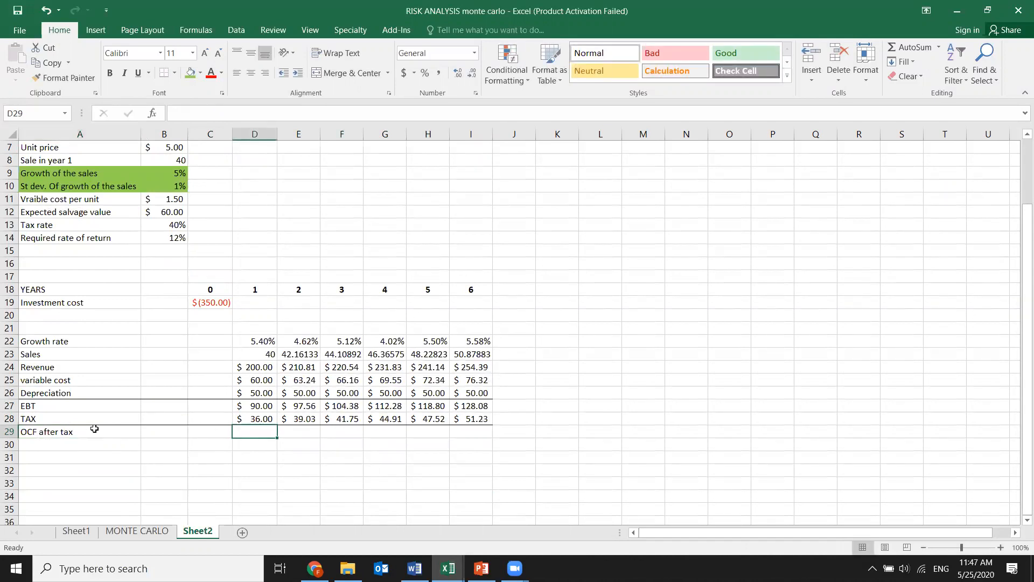
text(=)
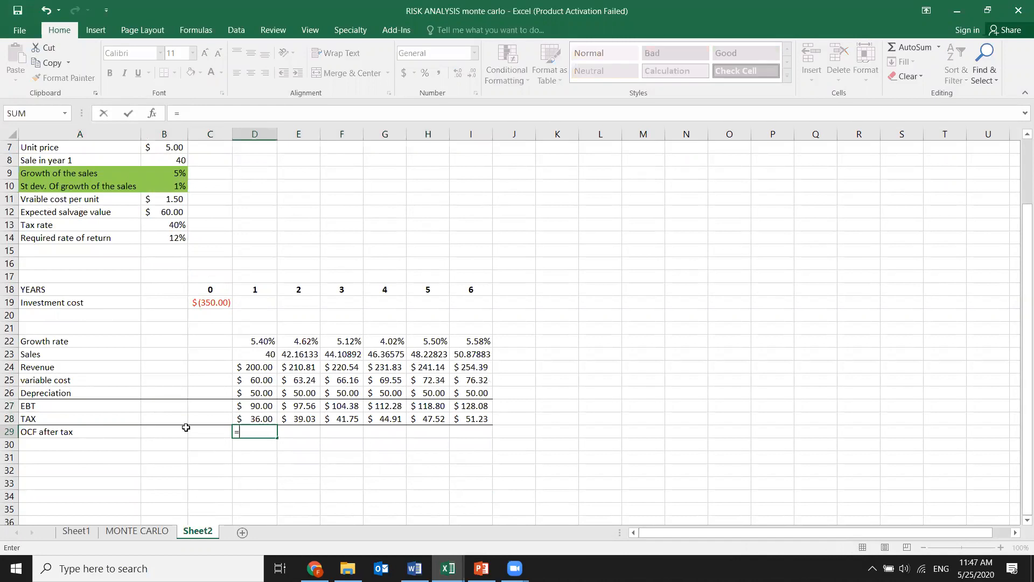
click(267, 406)
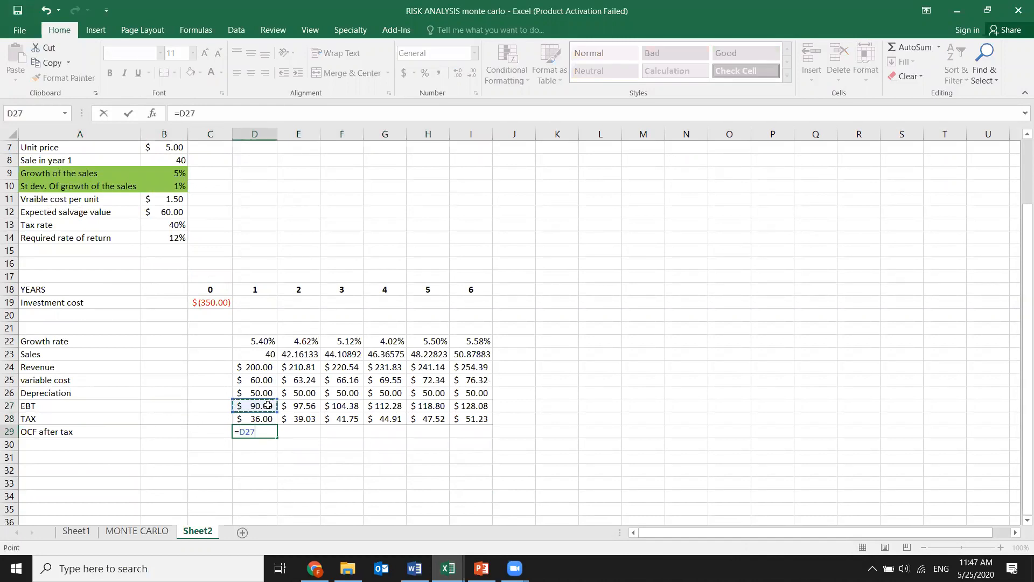
text(-)
click(269, 419)
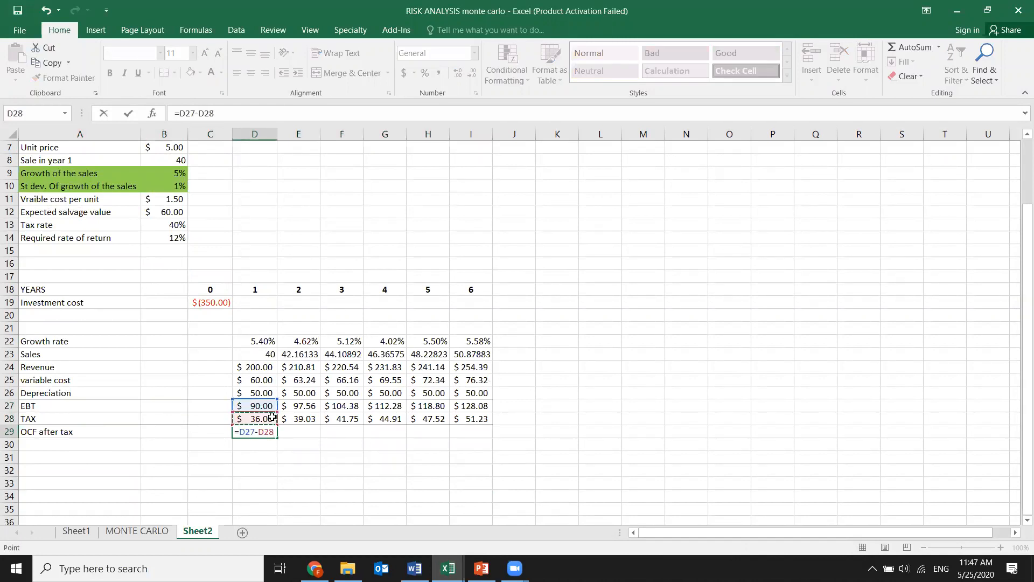
key(Return)
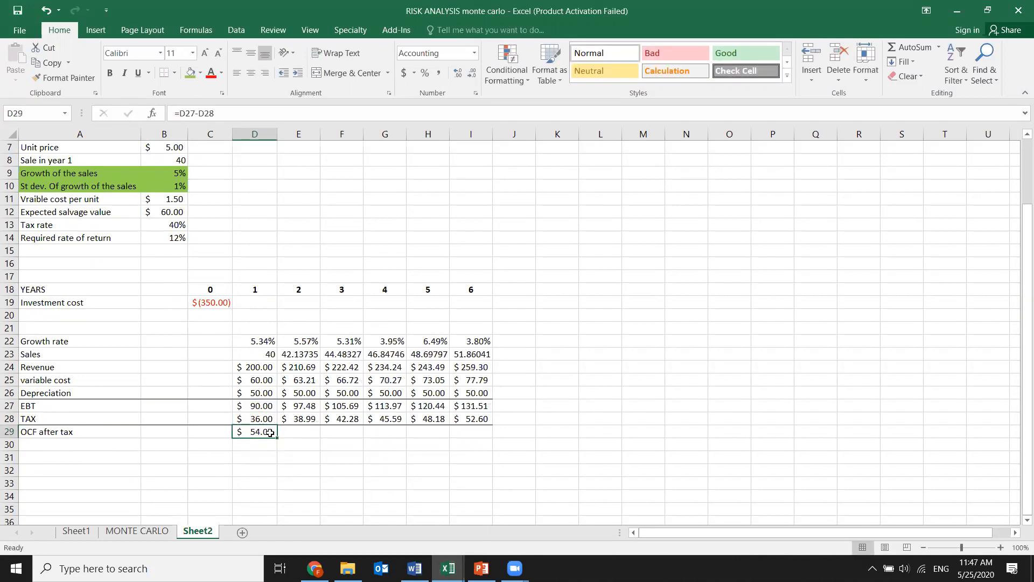
drag(277, 438, 473, 434)
Link D30 to the year 1 depreciation with =D26 and fill it across to I30
click(262, 443)
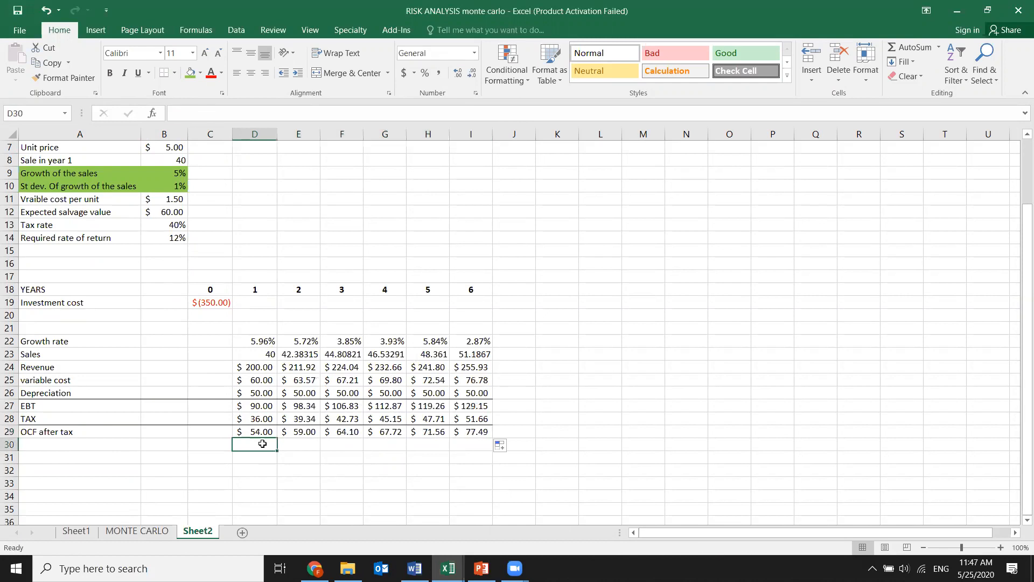
text(=)
click(258, 395)
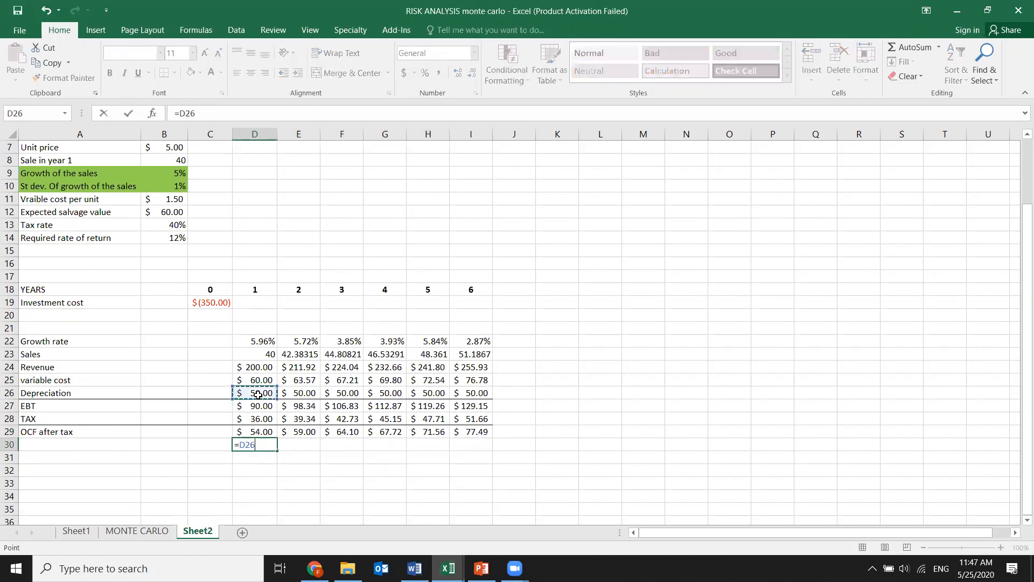
key(Return)
click(276, 448)
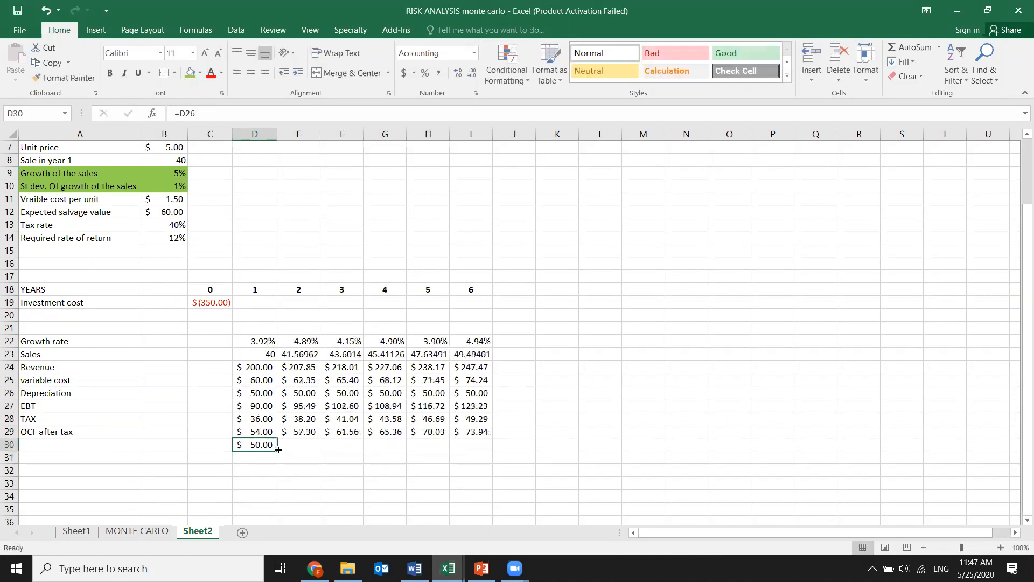
drag(278, 449, 488, 450)
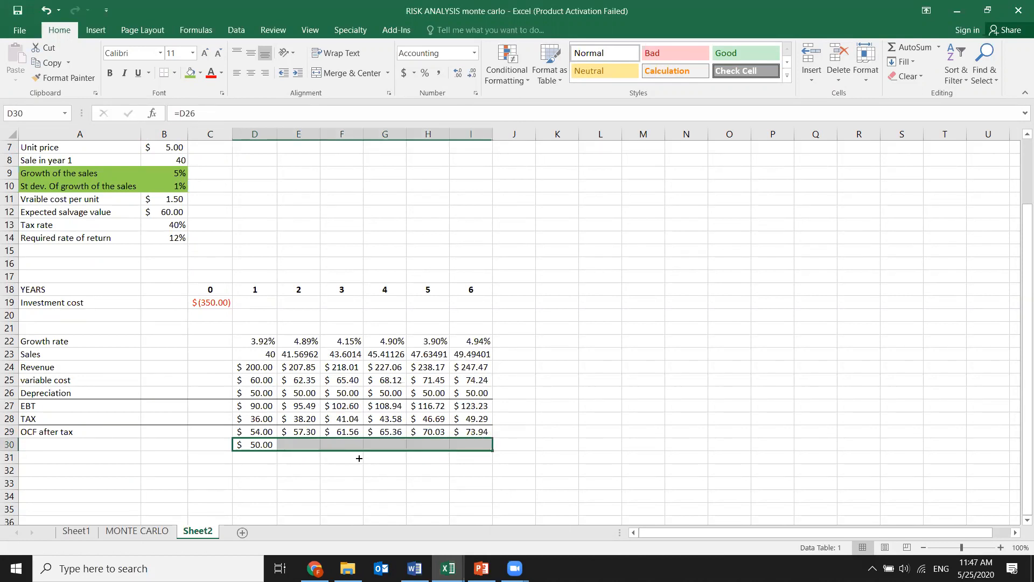
Add a bottom border under row 30 from A to I and label cell A30 "Depreciation"
drag(72, 440, 466, 432)
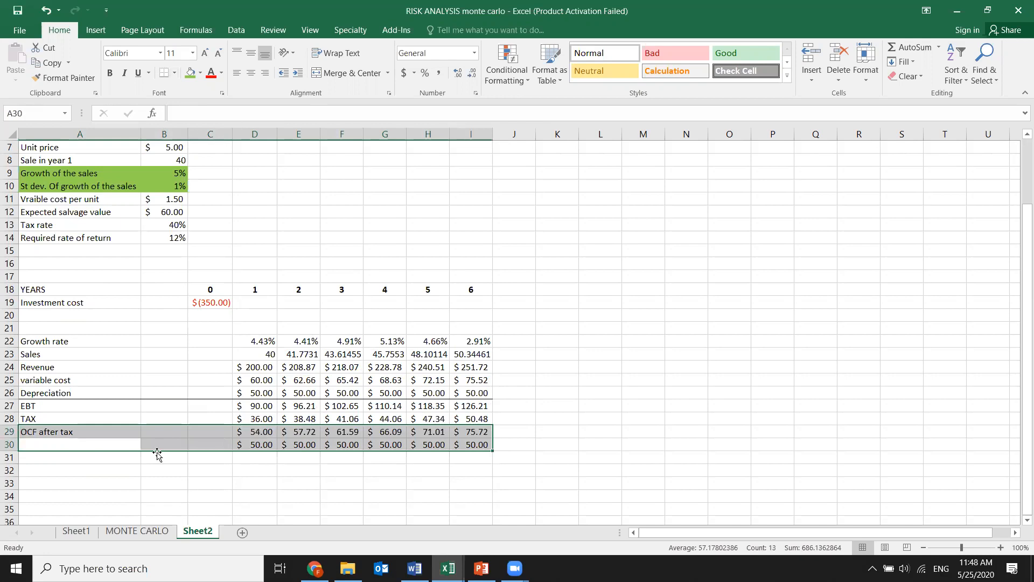
click(92, 444)
text(depreciation)
key(Return)
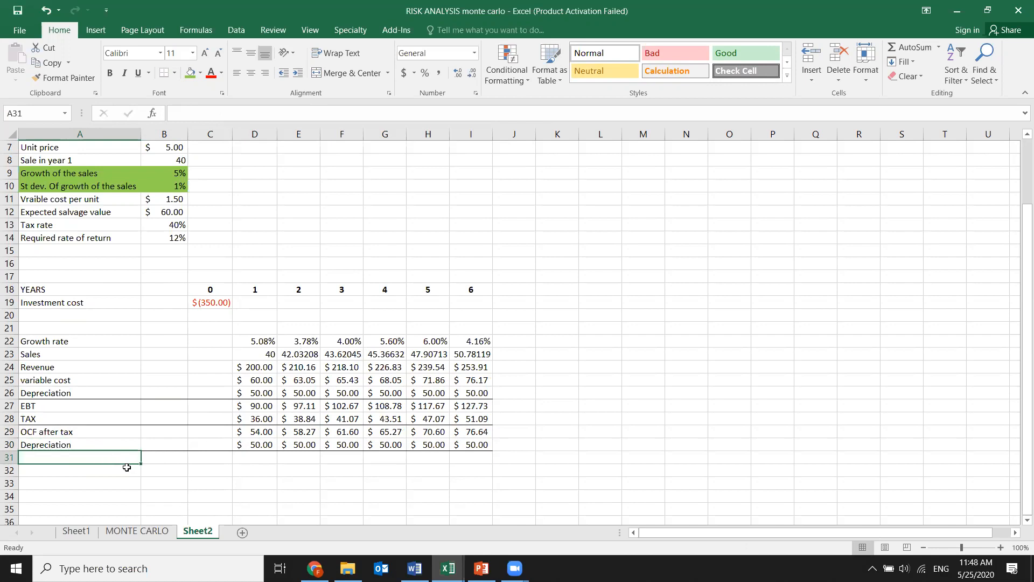
Check the cash flow rows on the MONTE CARLO sheet, then copy Sheet2's "OCF after tax" label from A29 to A35
scroll(115, 452, down, 1)
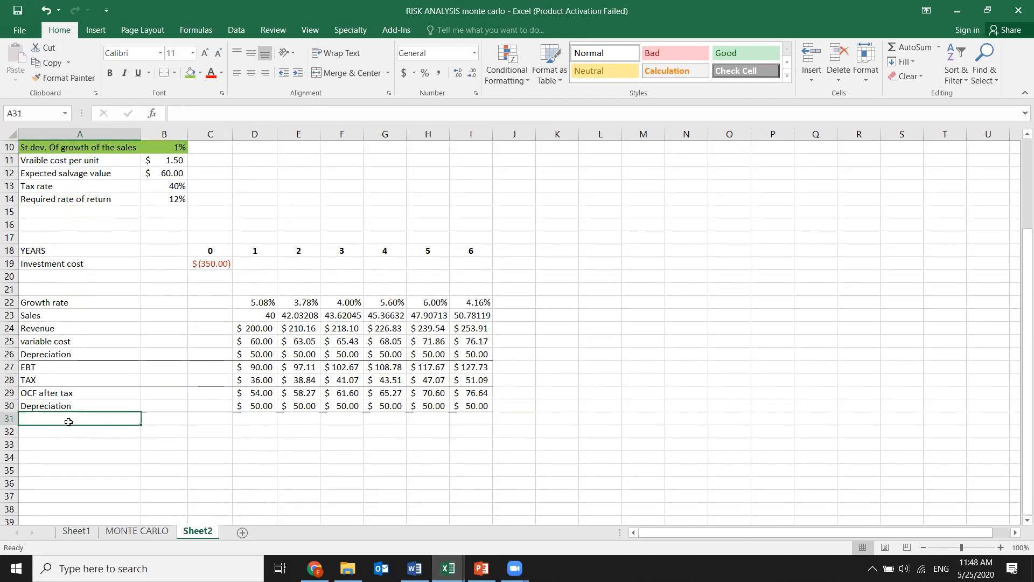
click(134, 532)
scroll(162, 500, down, 2)
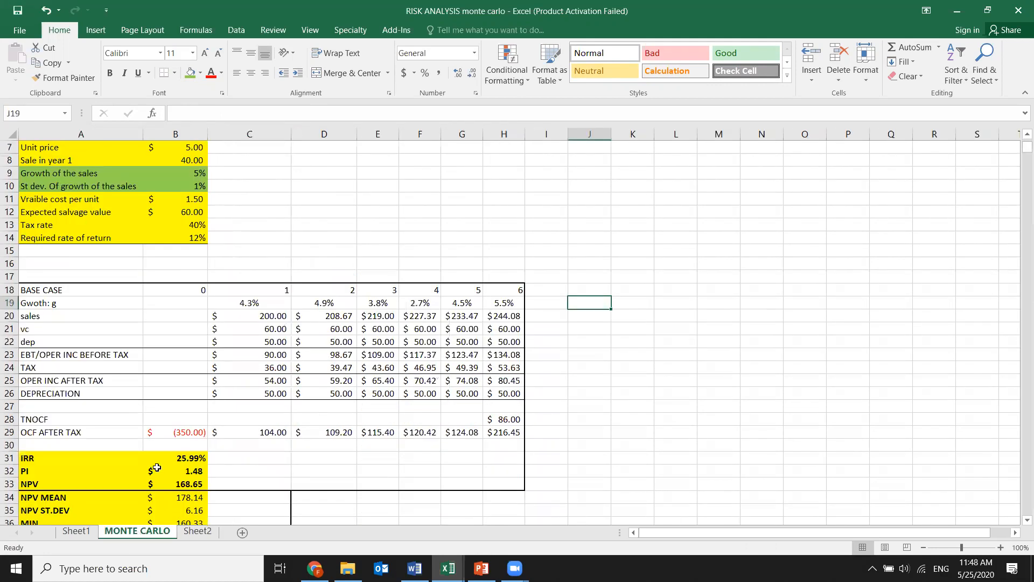
click(201, 532)
double_click(73, 393)
drag(74, 393, 9, 386)
key(ctrl+c)
click(57, 467)
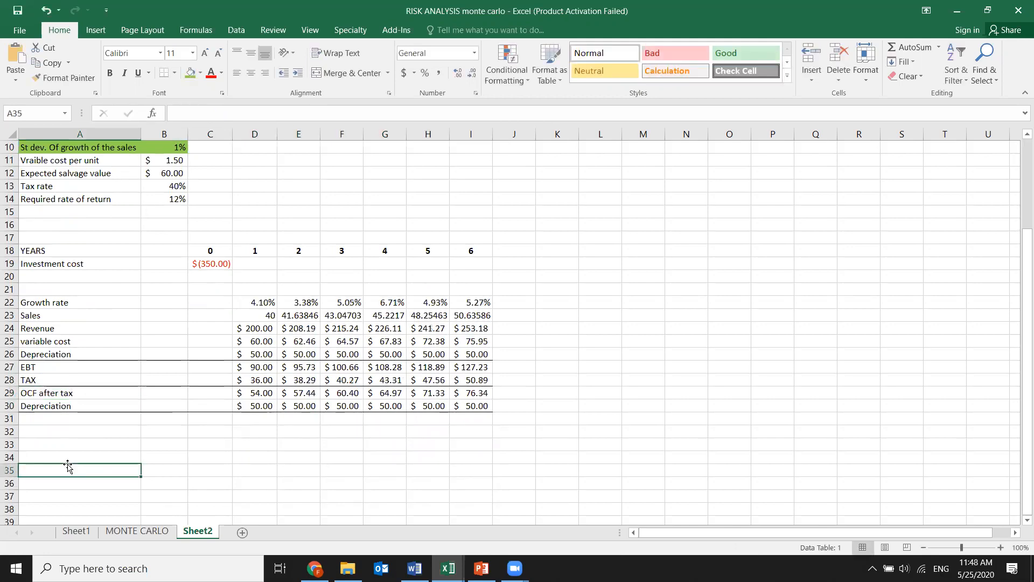
key(ctrl+v)
Label cell A33 "TNOCF", two rows above the copied OCF after tax label
click(70, 458)
click(67, 444)
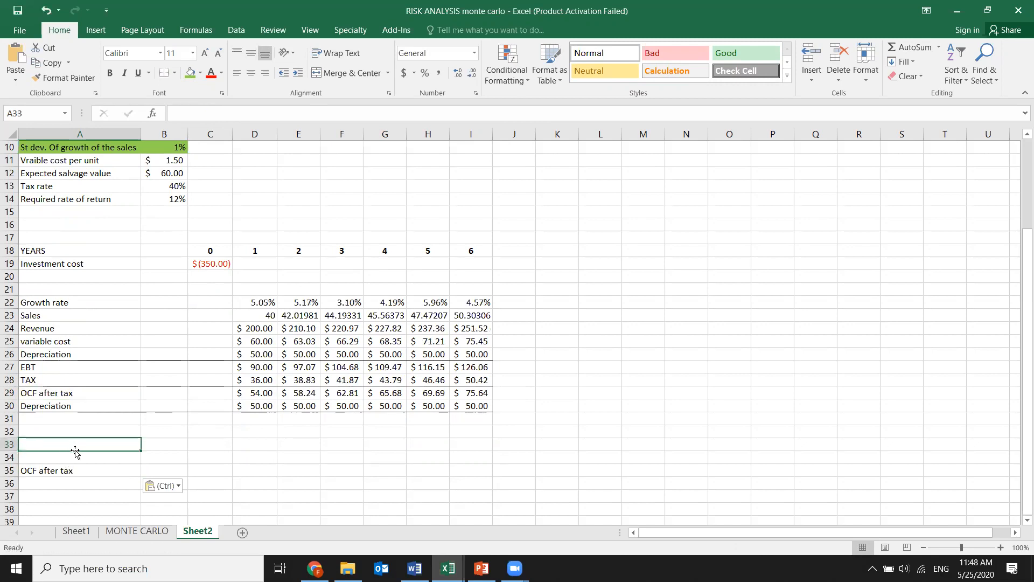
text(T)
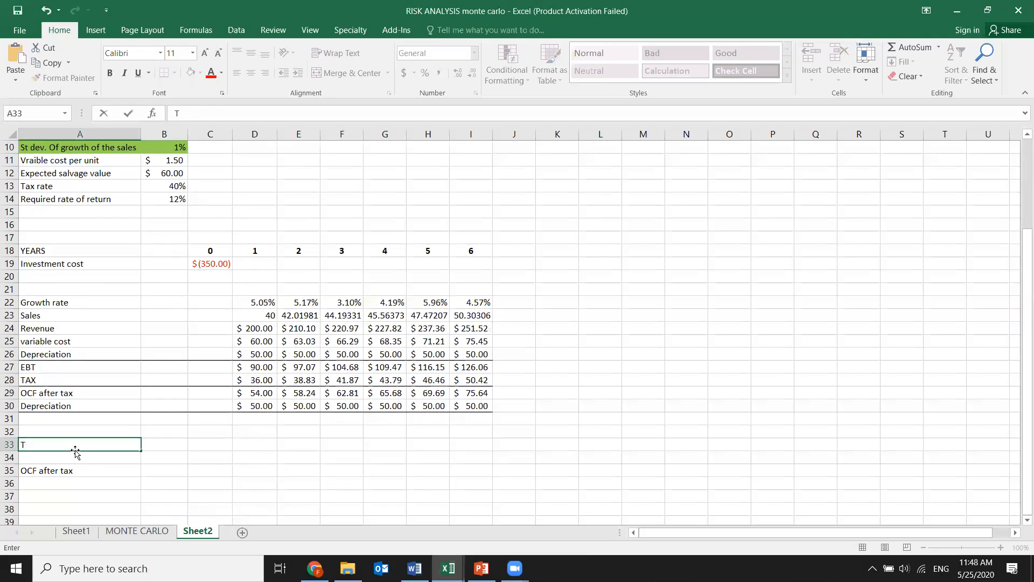
text(N)
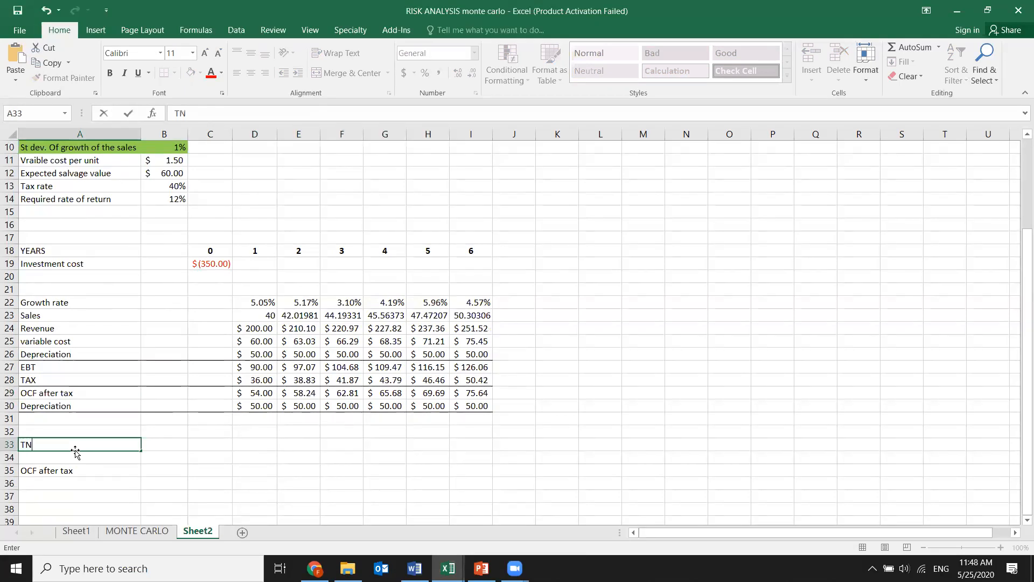
text(OCF)
Calculate the year 6 TNOCF in I33 from salvage value, net working capital and tax with =B12+B5-(B12*B13)
click(456, 438)
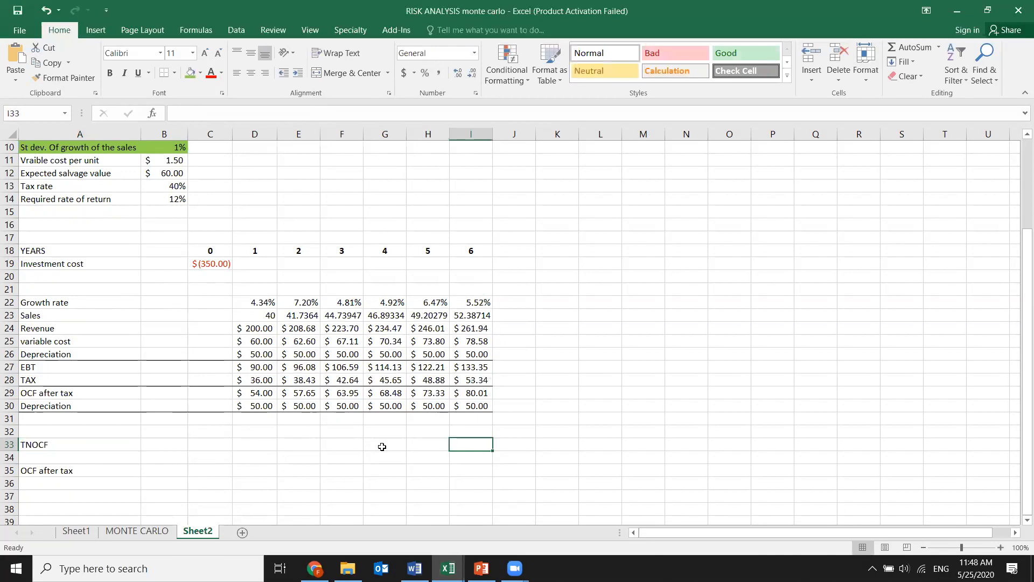
text(=)
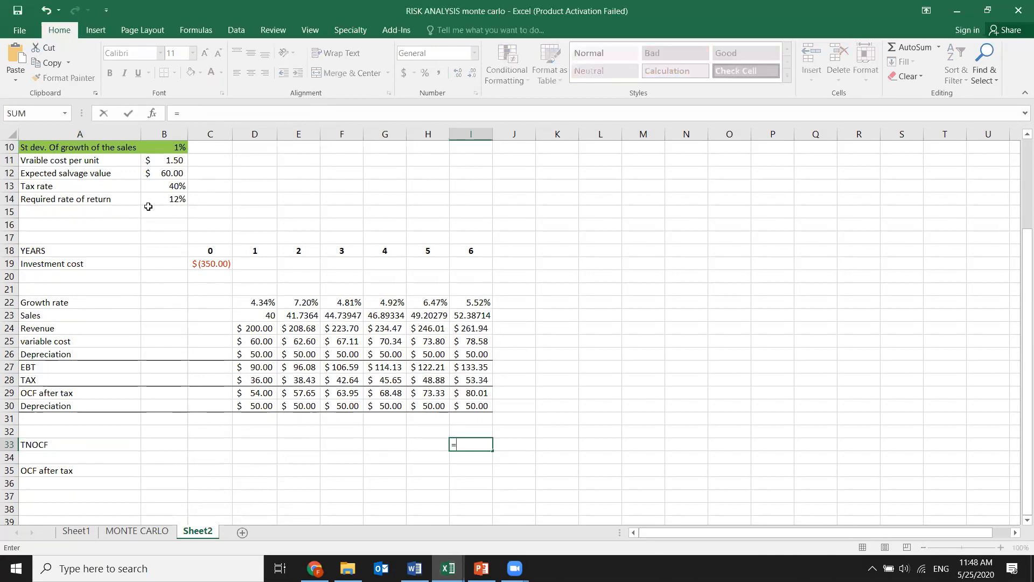
click(169, 176)
text(+)
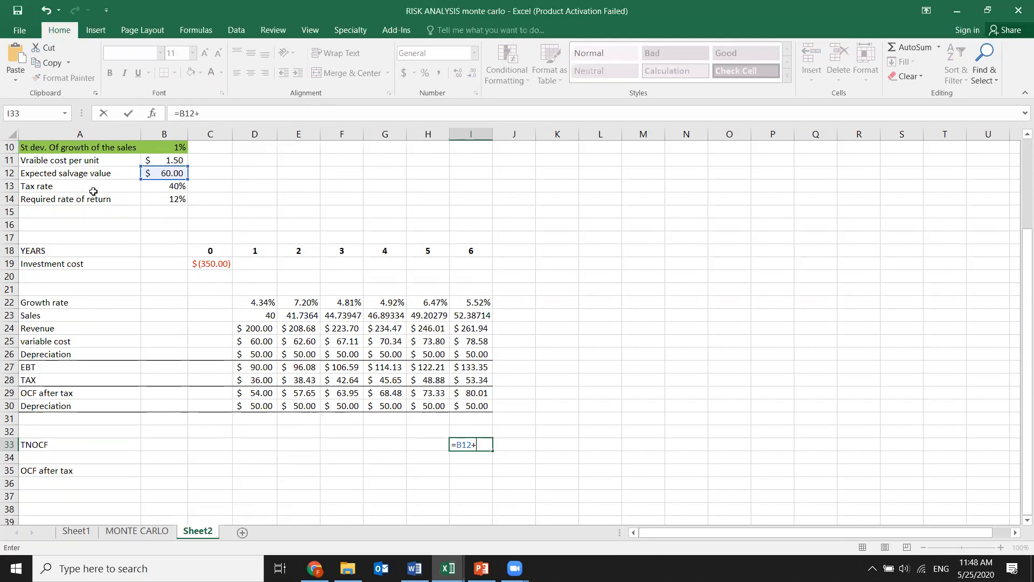
scroll(139, 206, up, 2)
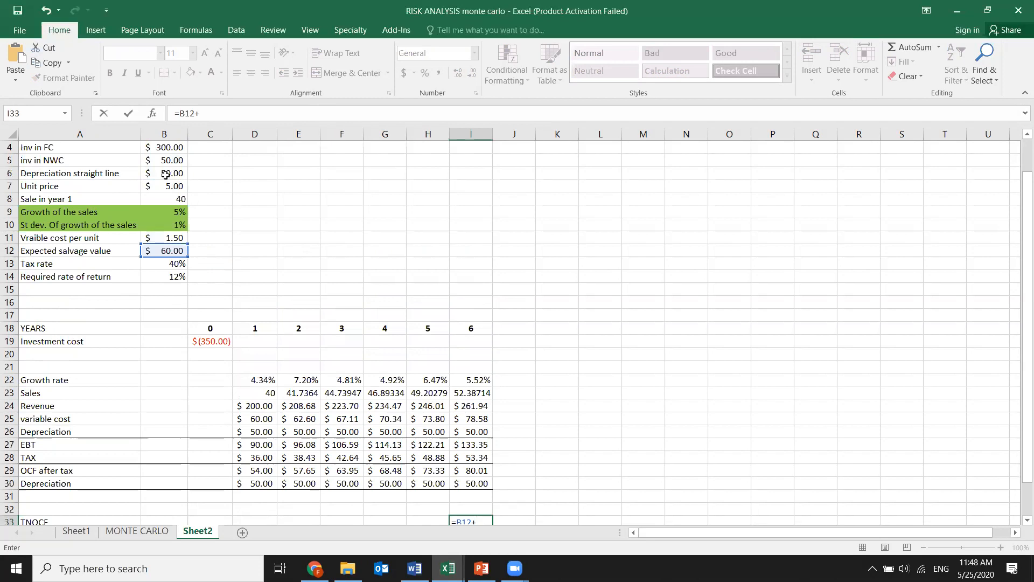
click(176, 160)
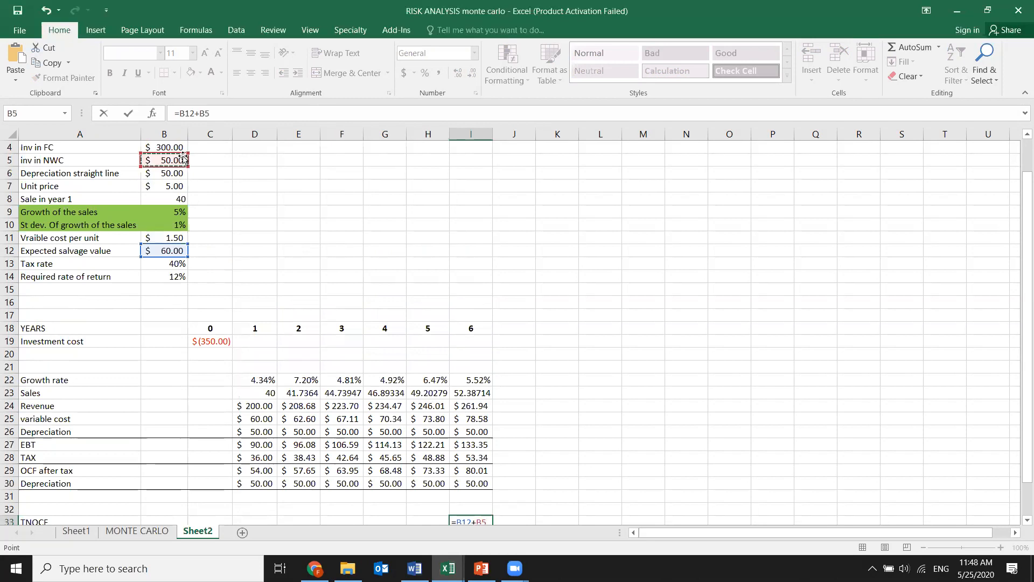
text(-)
scroll(326, 103, down, 1)
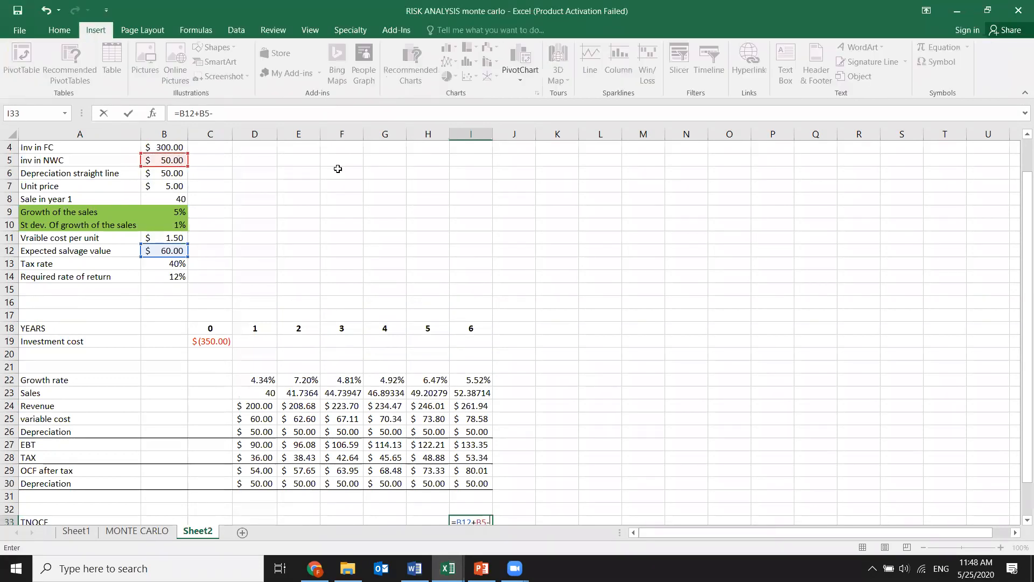
scroll(398, 324, down, 2)
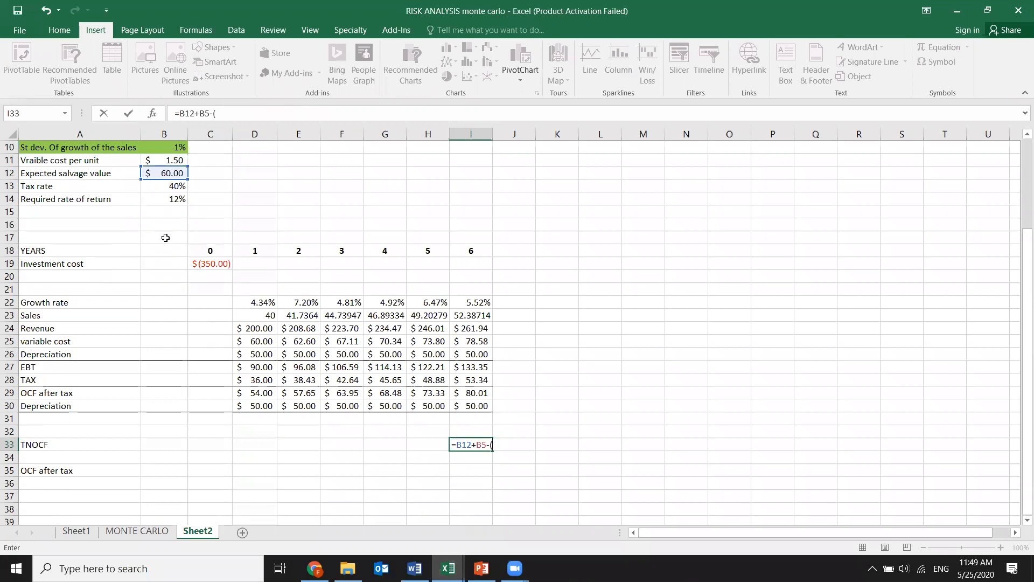
click(178, 173)
text(*)
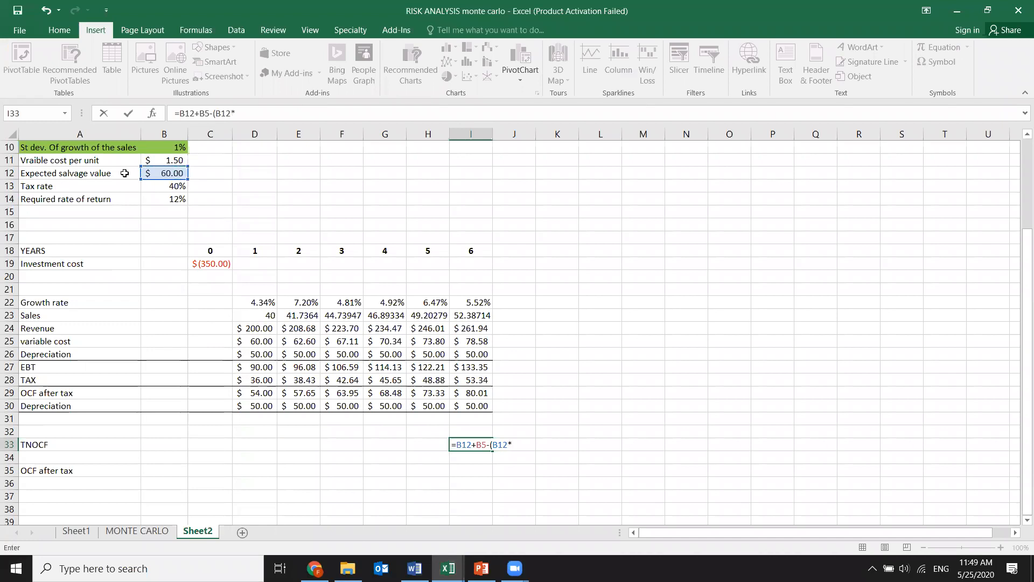
click(151, 188)
text())
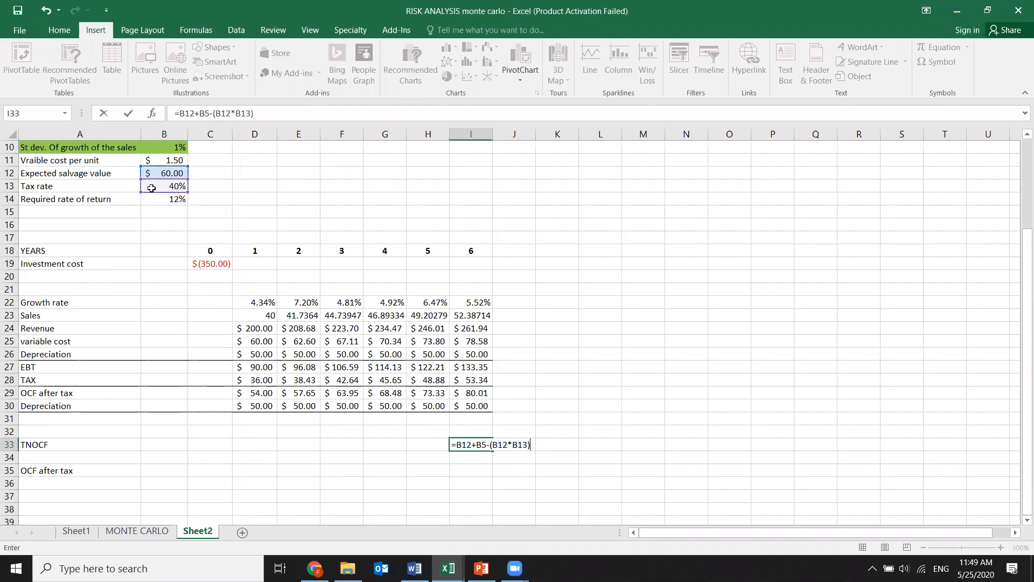
key(Return)
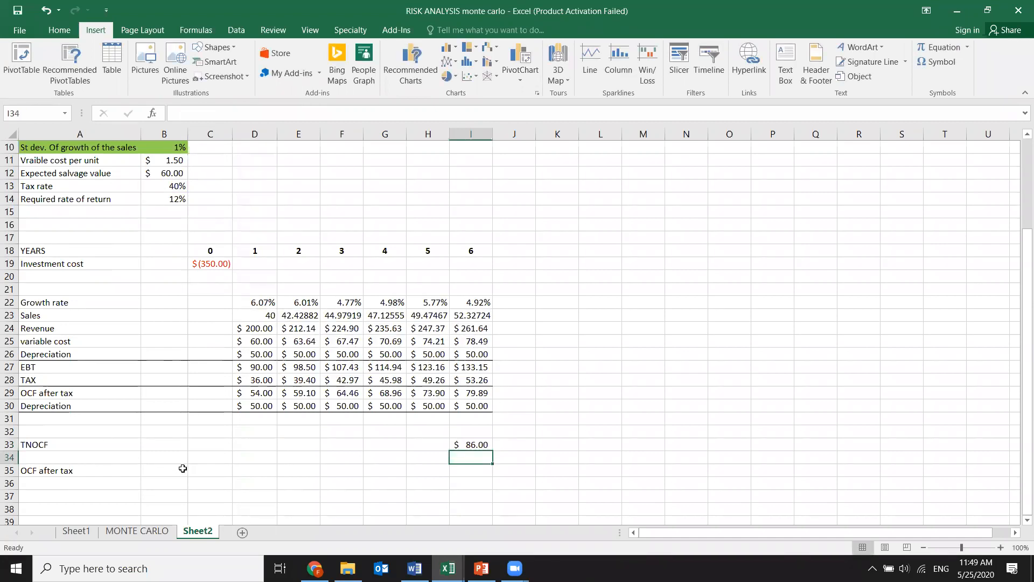
Link the year 0 OCF after tax in C35 to the investment cost with =C19 and color it red
click(209, 470)
text(=)
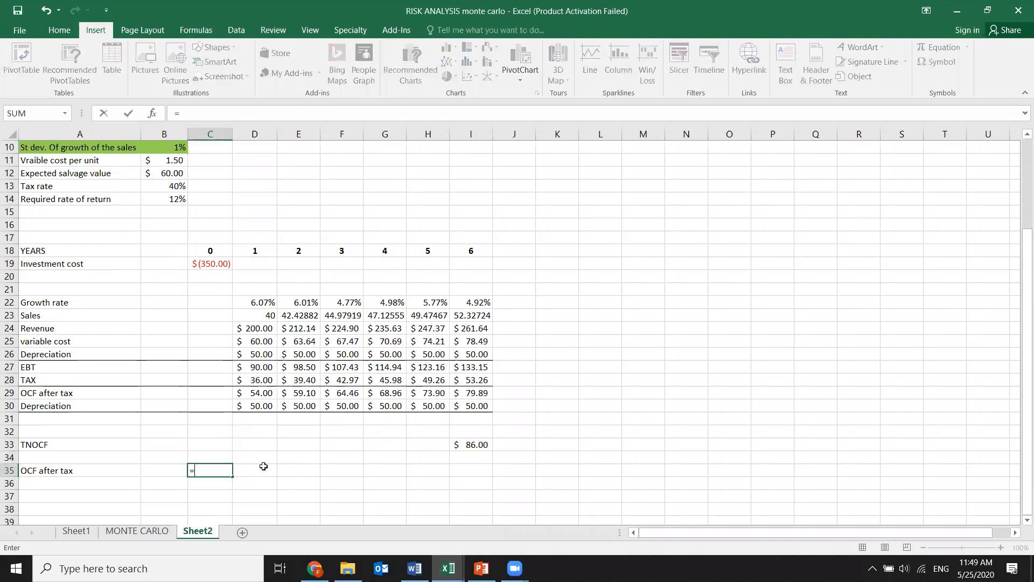
click(209, 263)
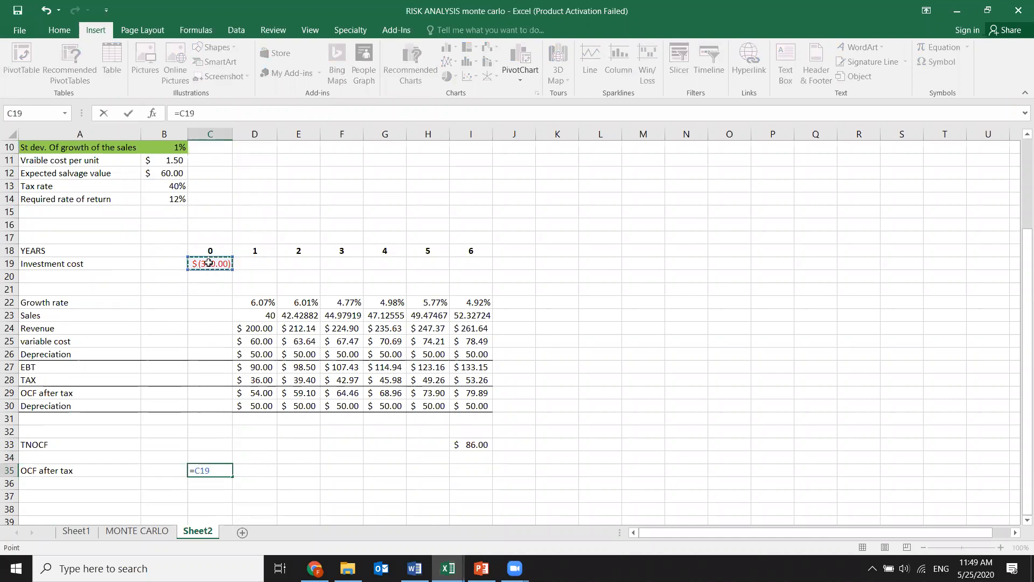
key(Return)
click(217, 472)
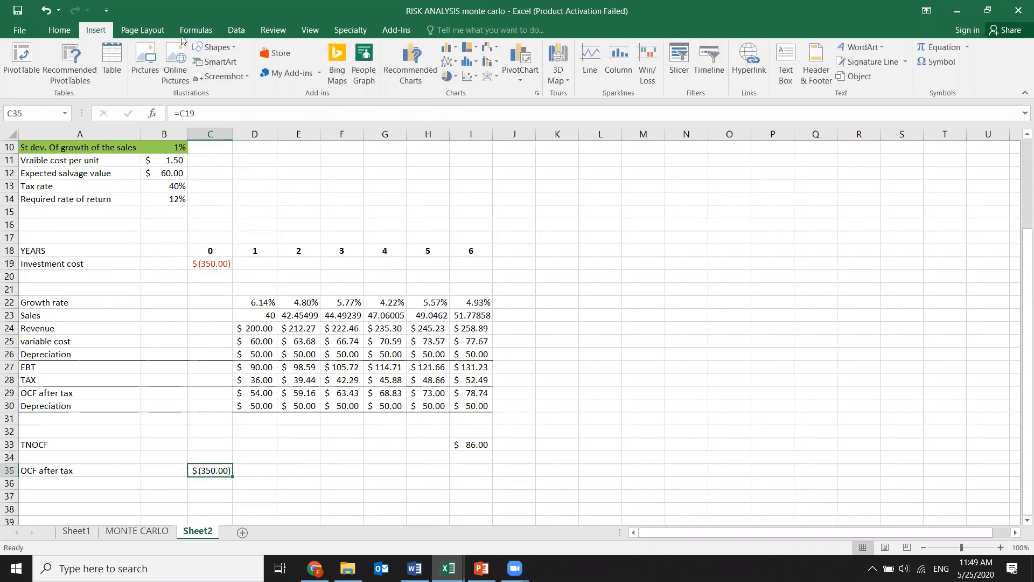
click(60, 30)
click(211, 73)
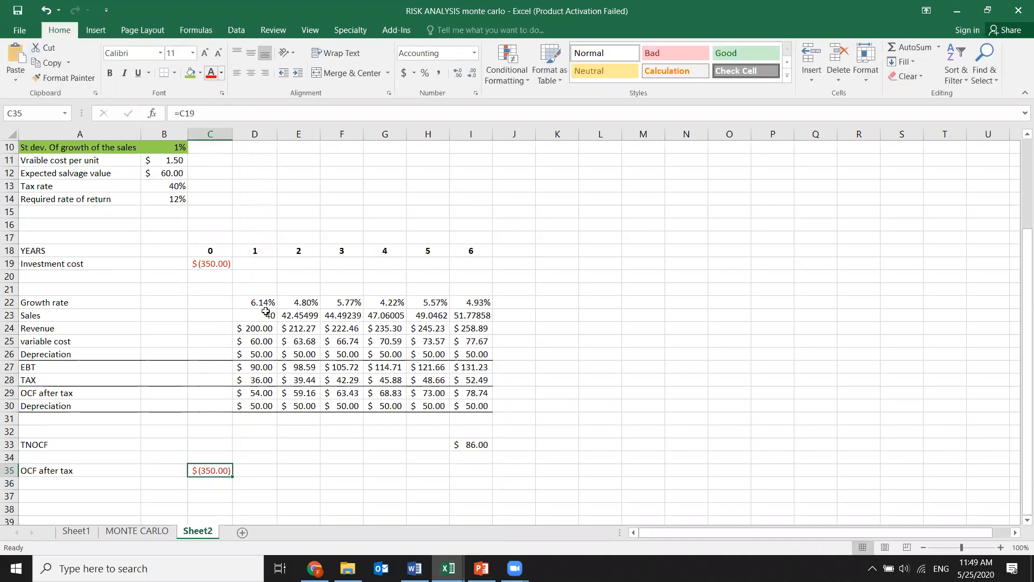
Link the year 1 OCF after tax in D35 to the row 31 subtotal with =D31
click(255, 474)
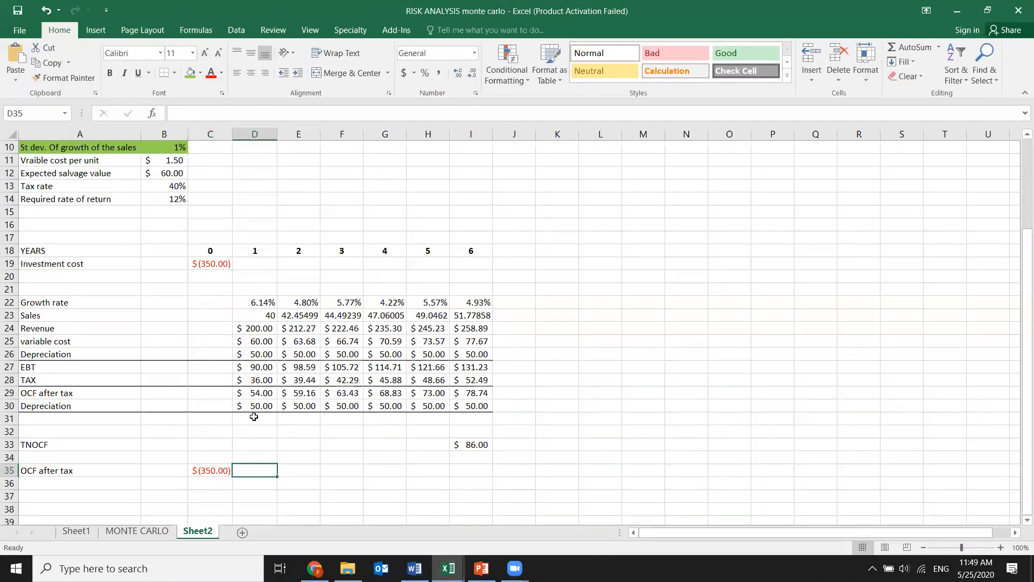
text(=)
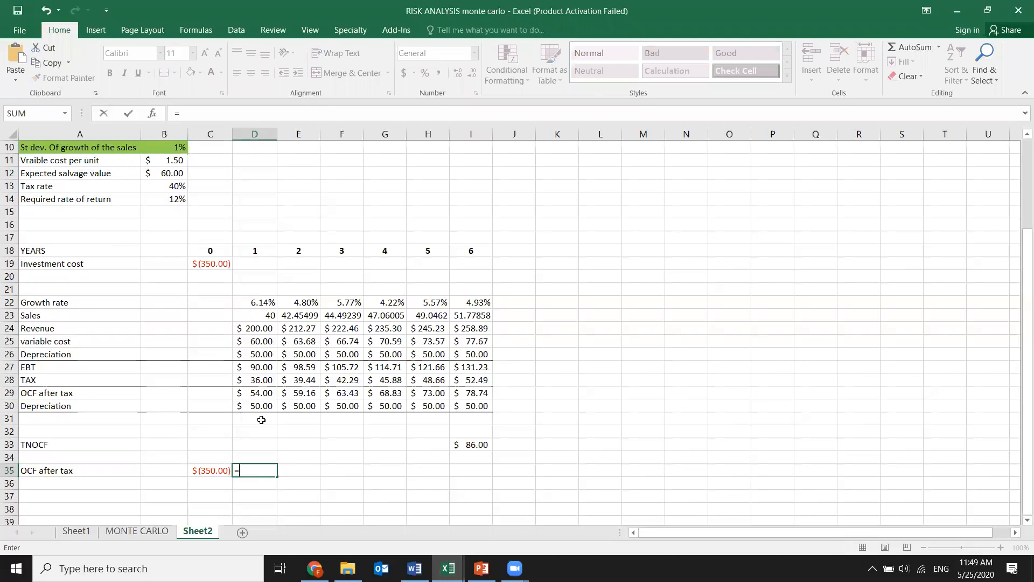
click(261, 419)
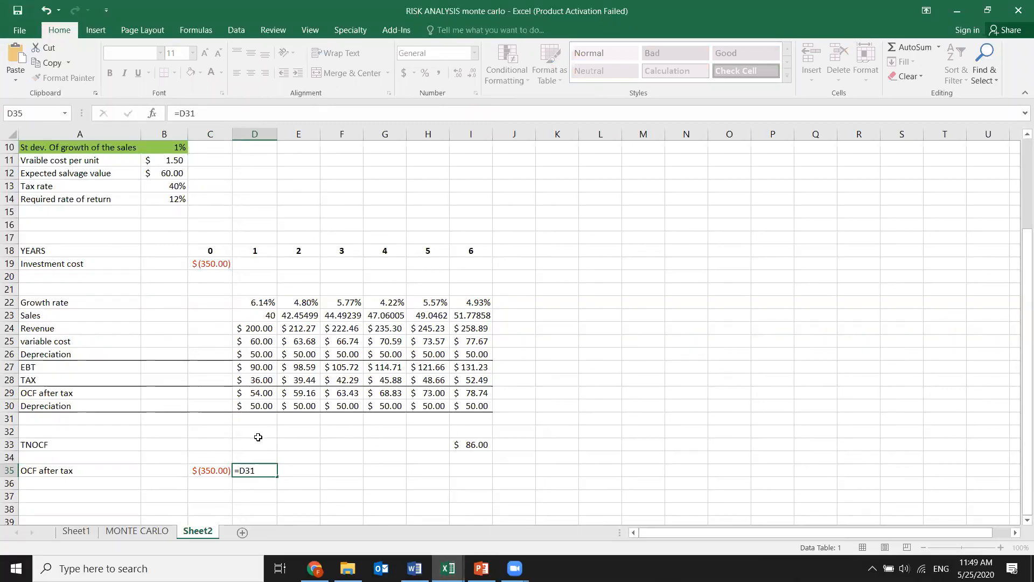
key(Return)
Label cell A31 "OCF after tax", directly below the Depreciation row
click(56, 418)
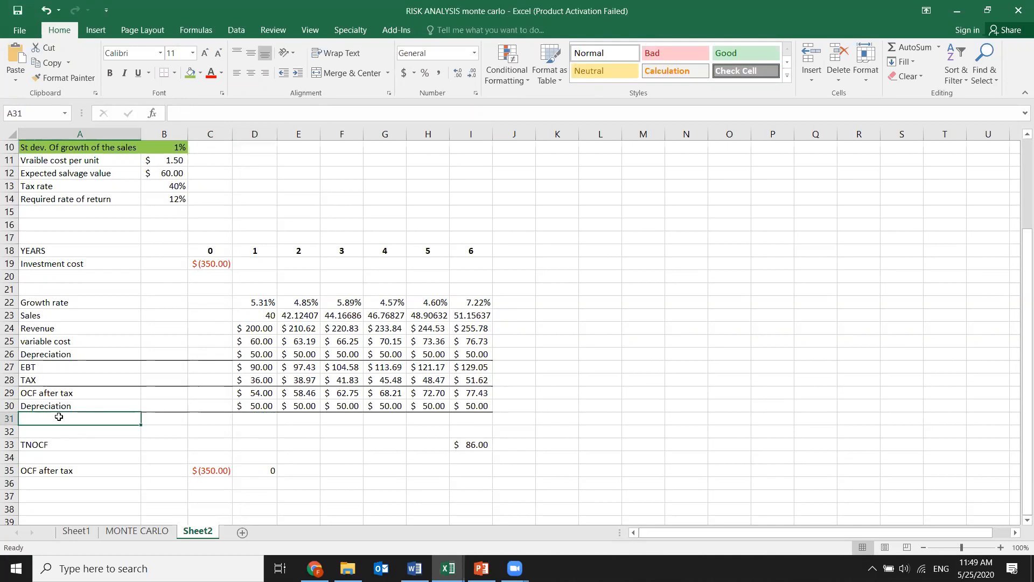
text(NE)
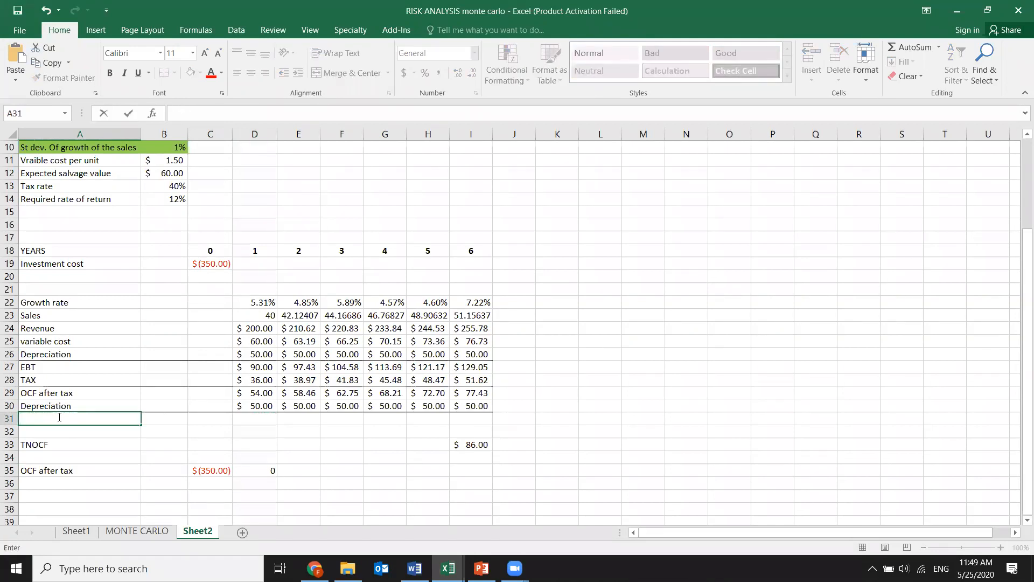
text(OCF after tax)
key(ctrl+Return)
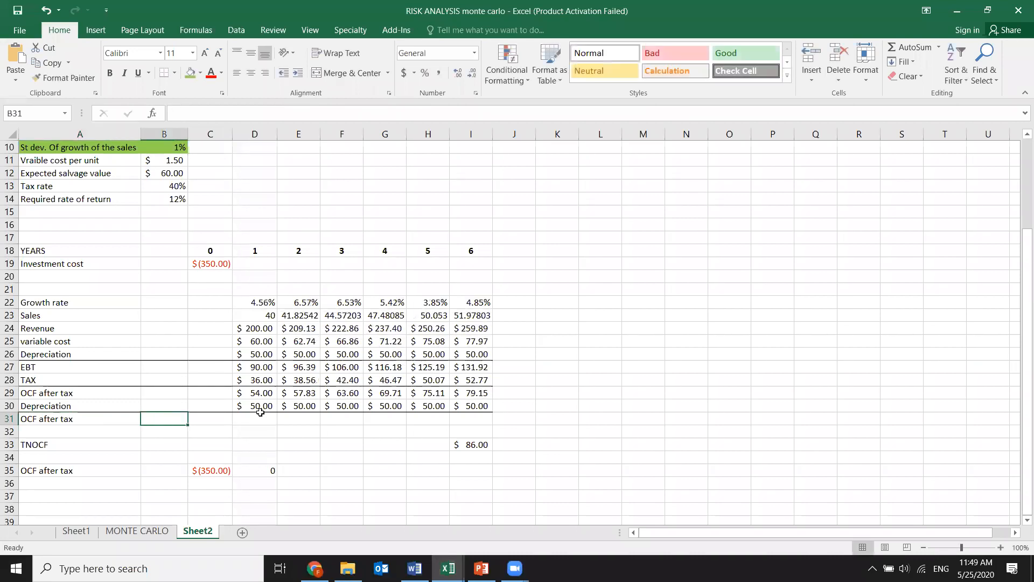
Add depreciation back to OCF in D31 with =D29+D30 and fill the formula across to I31
click(259, 420)
text(=)
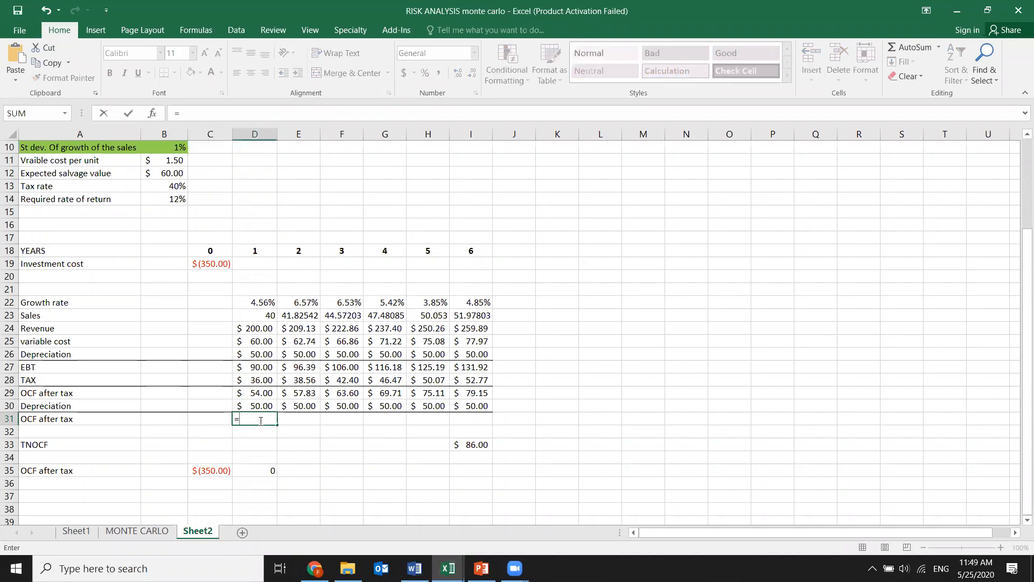
click(273, 394)
text(+)
click(271, 407)
key(ctrl+Return)
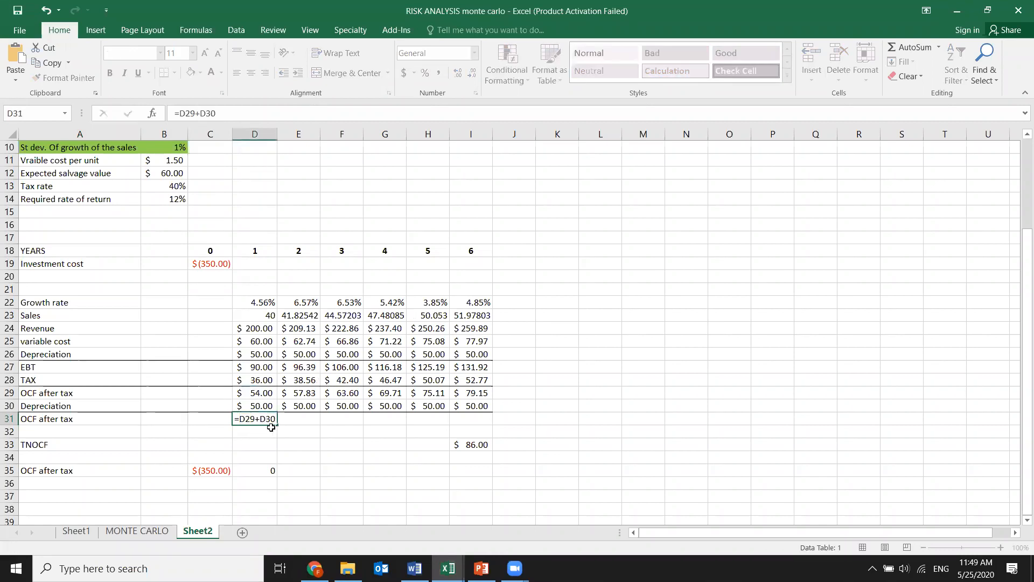
drag(277, 425, 477, 422)
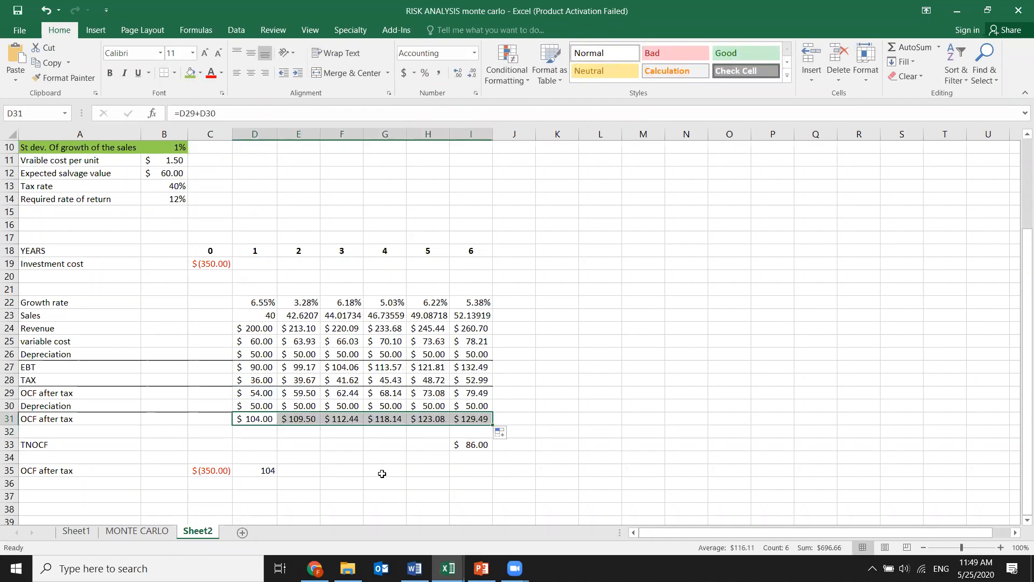
Fill the D35 formula across to I35, and include TNOCF in year 6 by changing I35 to =I31+I33
click(264, 473)
drag(279, 476, 474, 470)
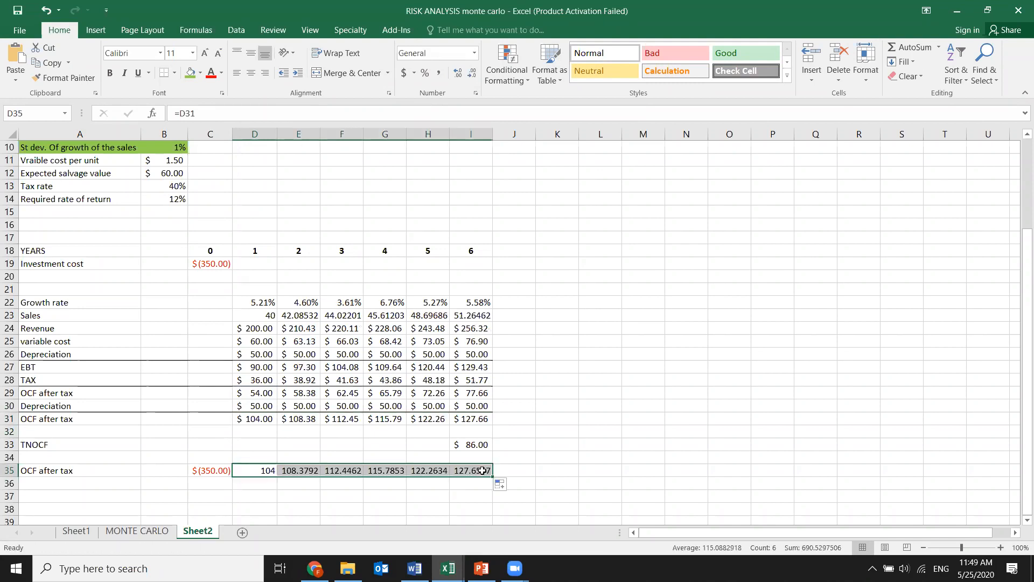
click(474, 470)
text(=I31+)
click(478, 445)
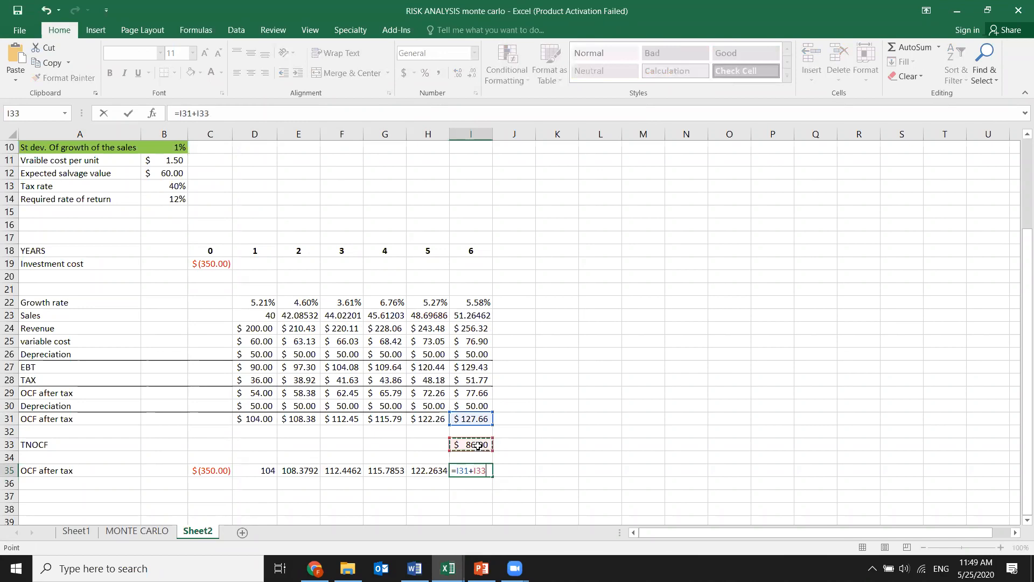
key(Return)
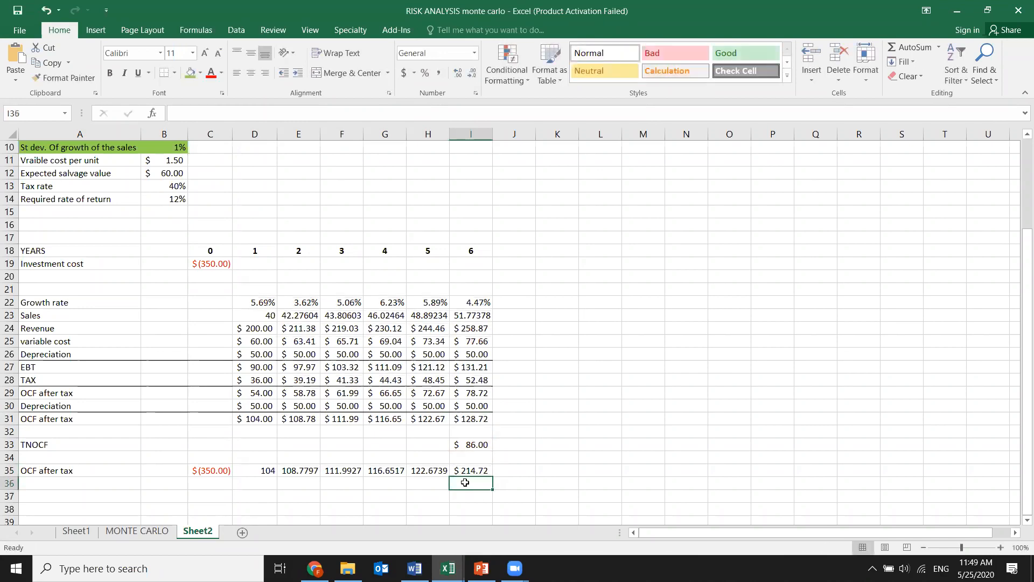
click(467, 472)
Label cell A38 "NPV" and cell A39 "IRR" below the final OCF after tax row
scroll(148, 496, down, 1)
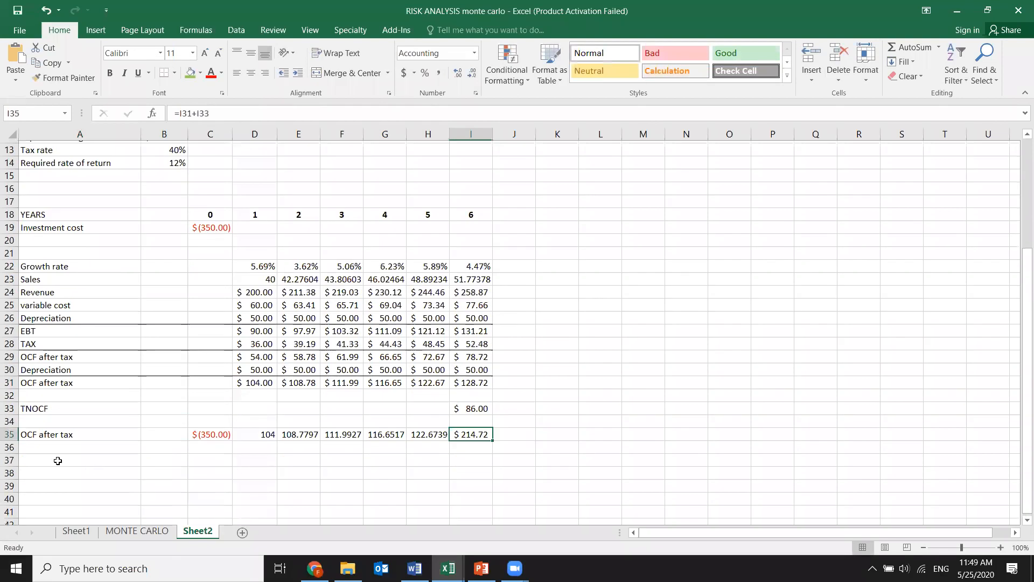
click(64, 474)
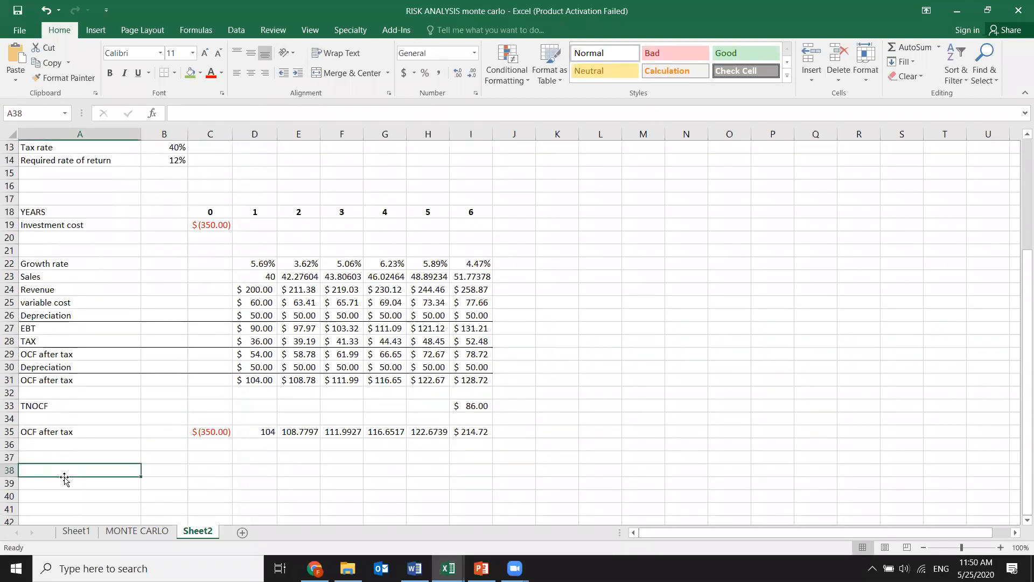
text(NPV)
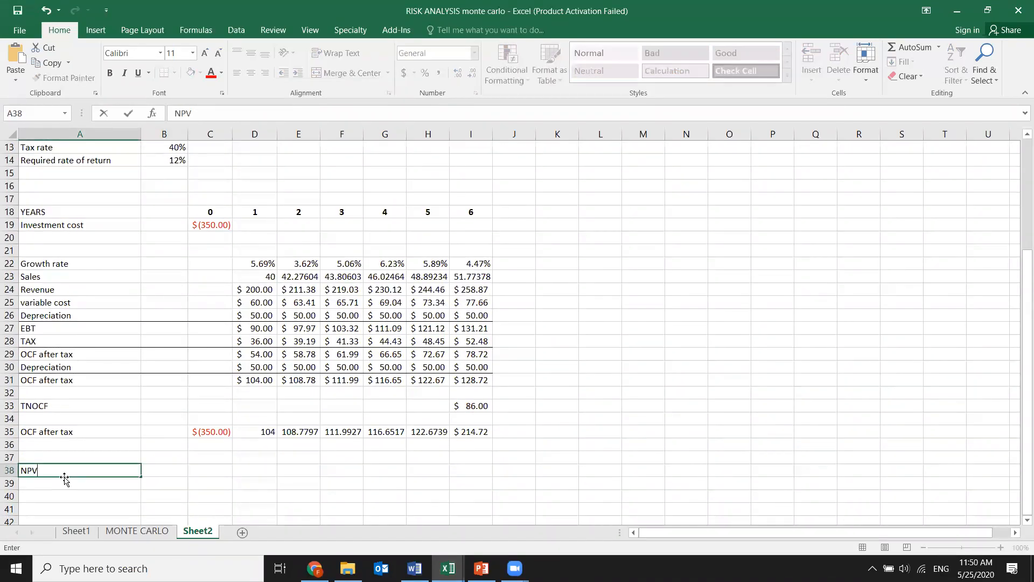
key(Return)
text(IRR)
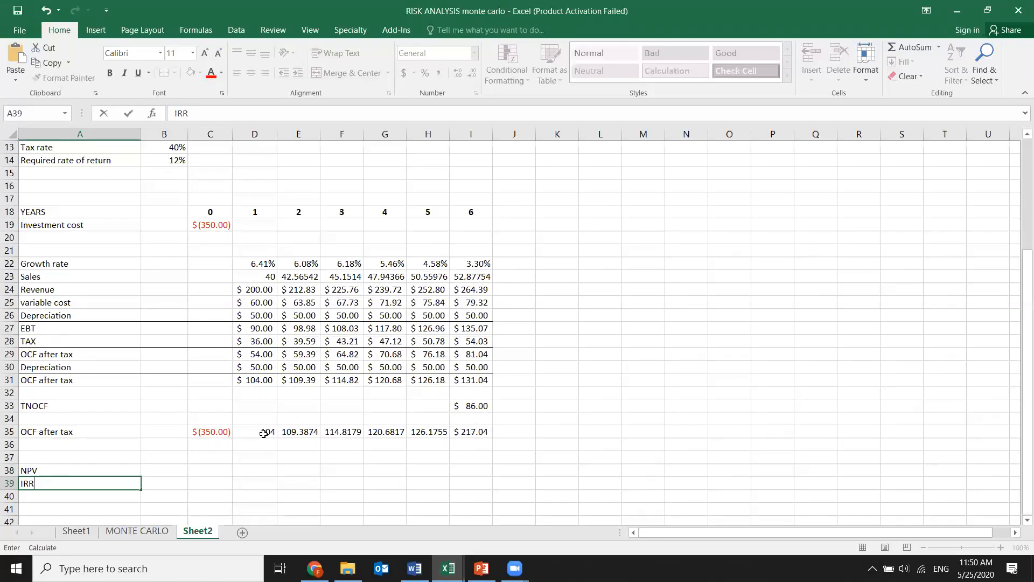
Calculate the net present value in C38 from the required return and cash flows with =NPV(B14,D35:I35)+C35
click(202, 471)
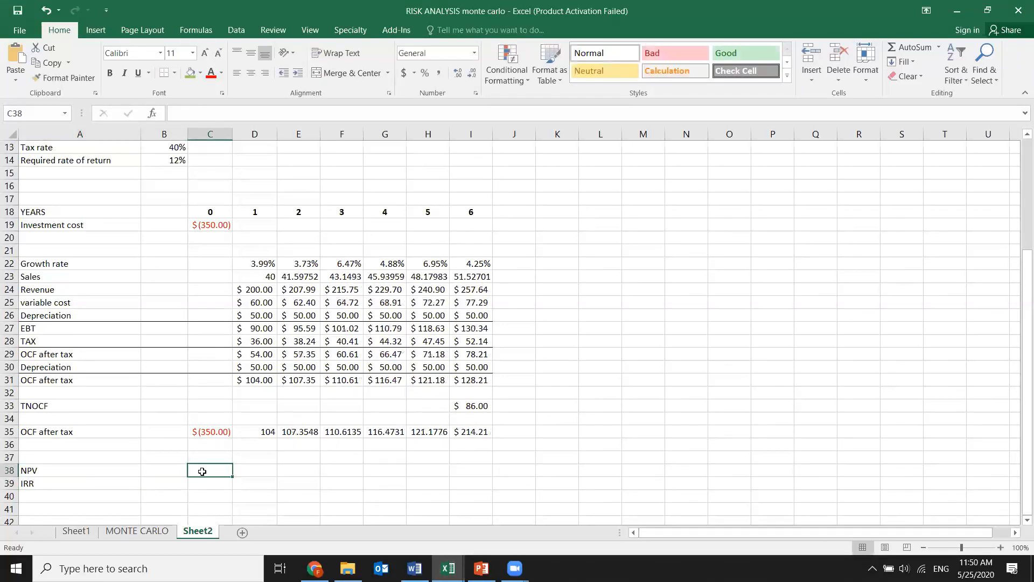
text(=)
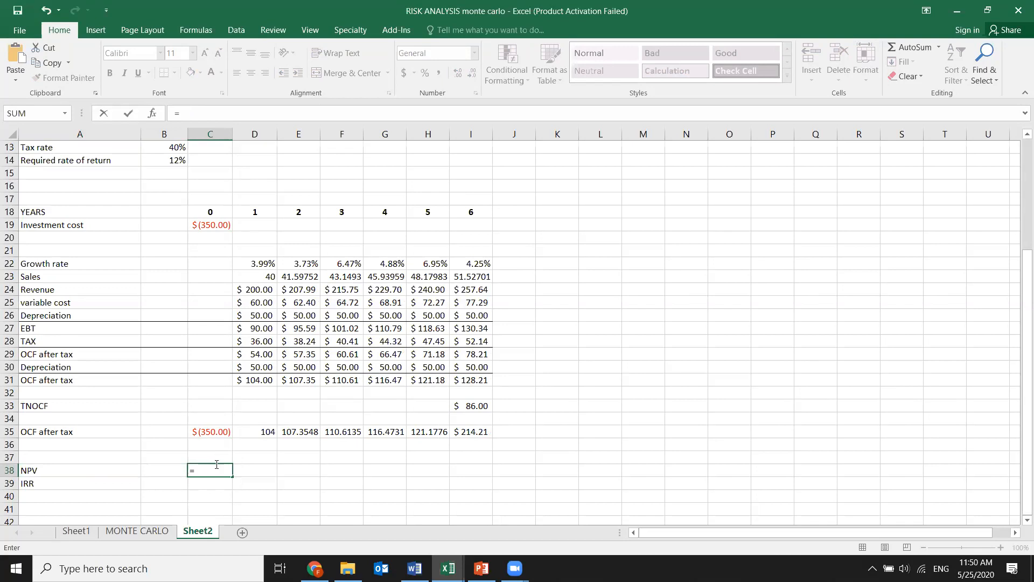
text(NPV)
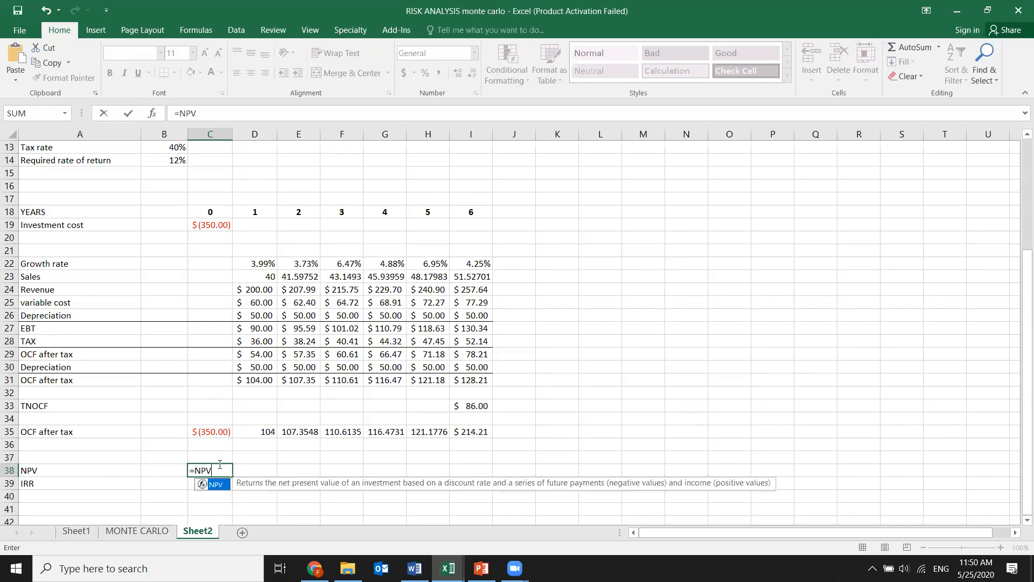
double_click(221, 485)
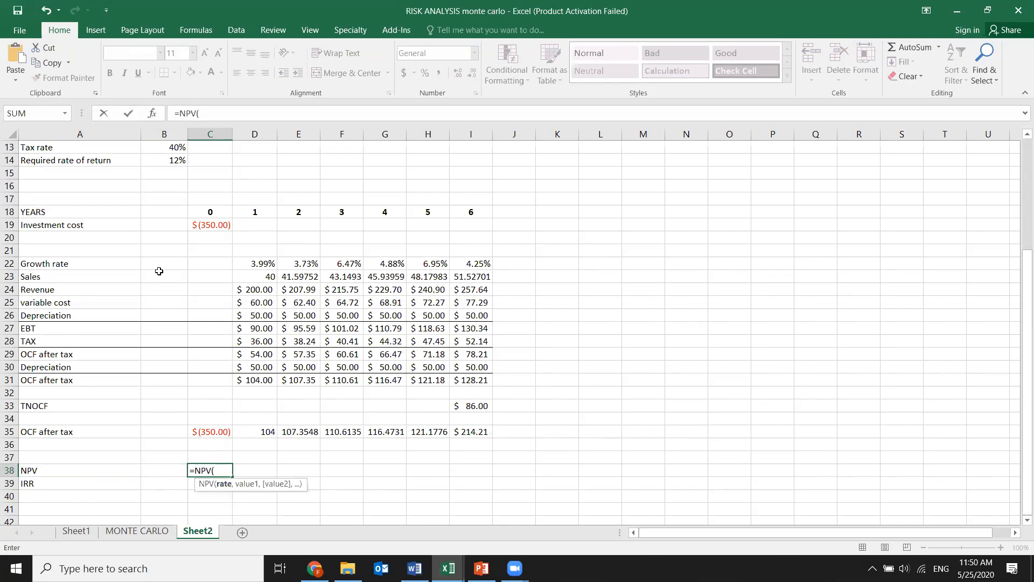
click(165, 160)
text(,)
drag(278, 432, 467, 436)
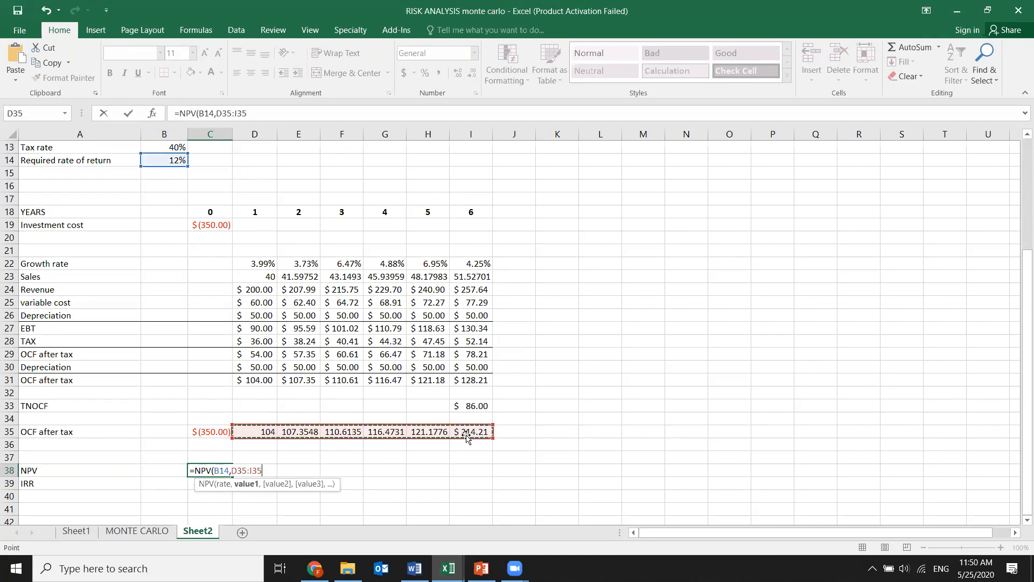
text()+)
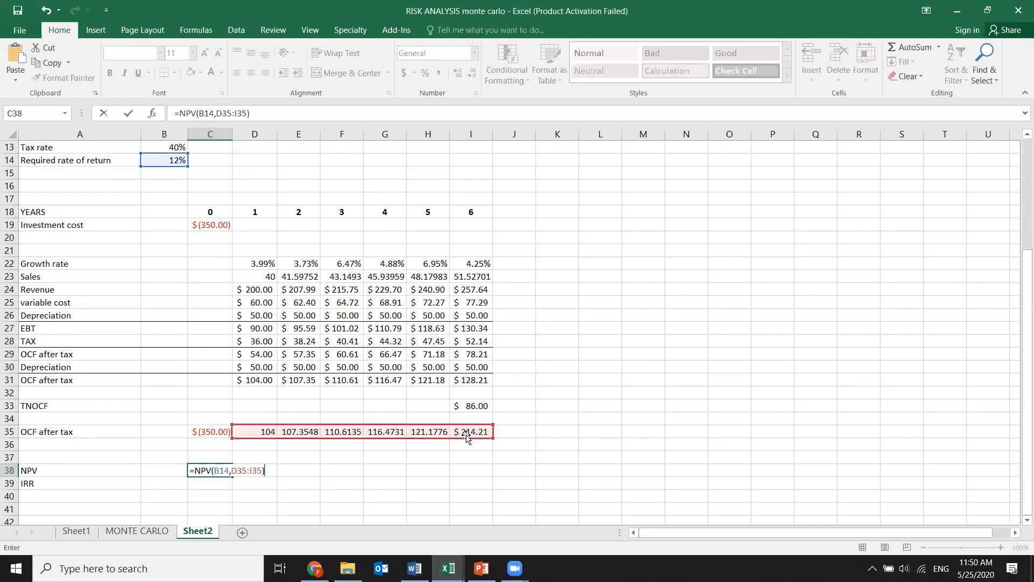
click(194, 431)
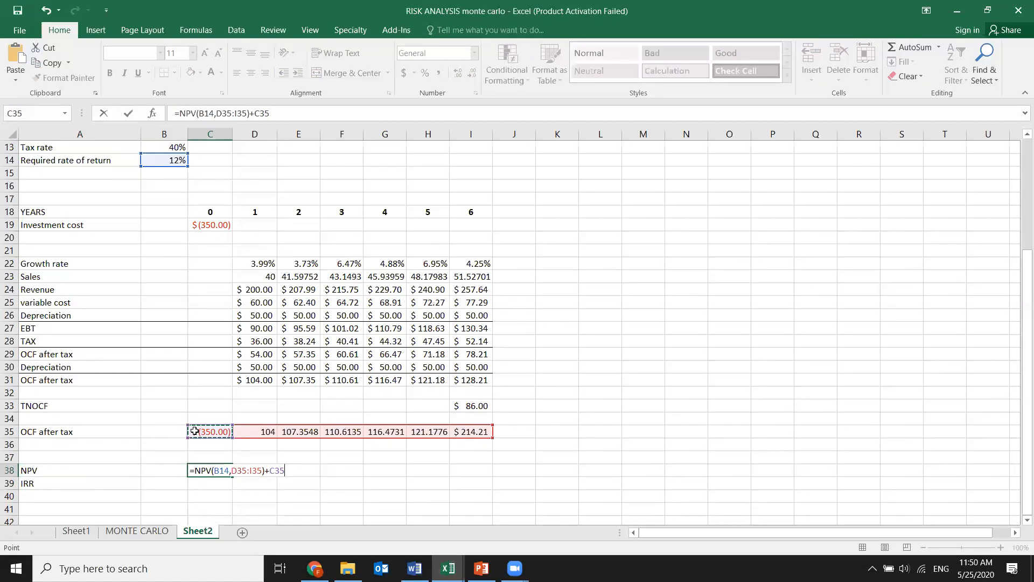
key(Return)
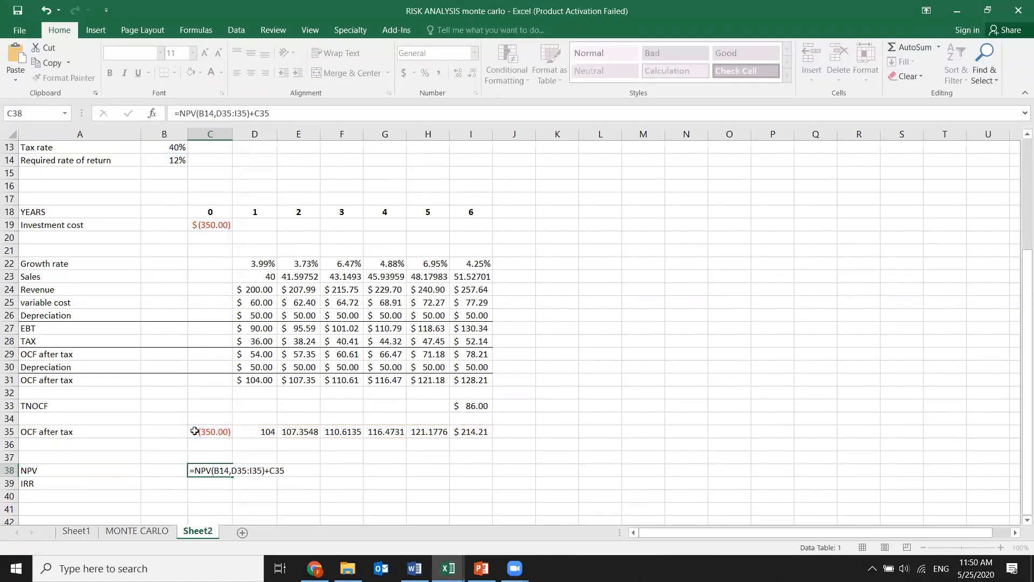
click(210, 470)
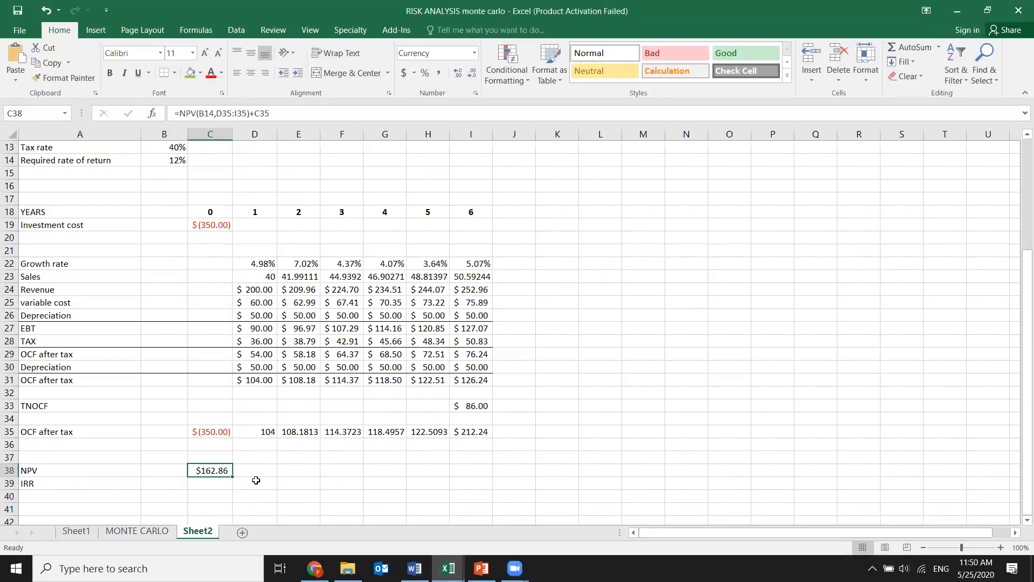
Recalculate the sheet several times to examine how NPV varies with new random growth rates
click(217, 484)
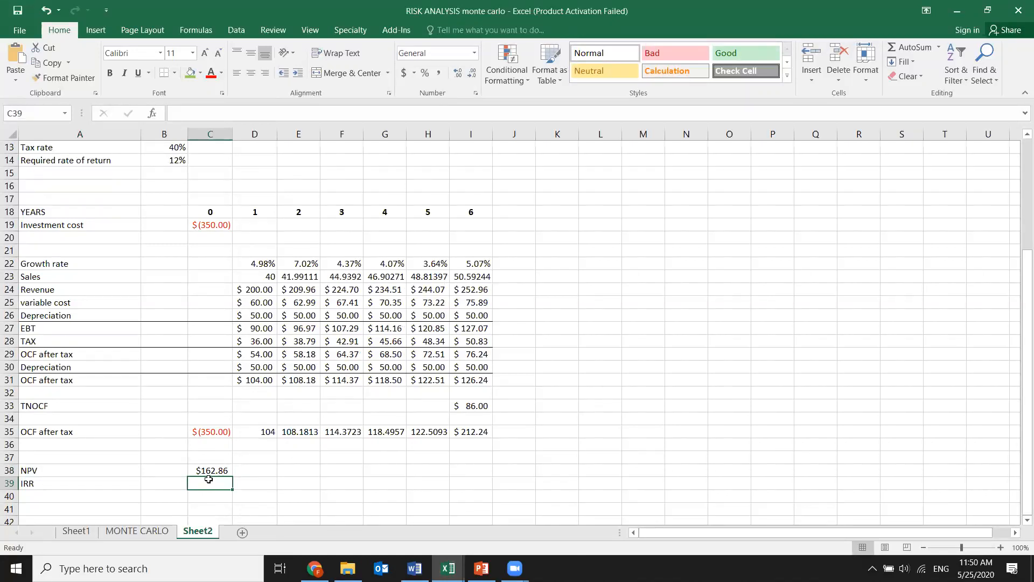
key(F9)
key(F9)
key(F9)
key(F9)
key(F9)
key(F9)
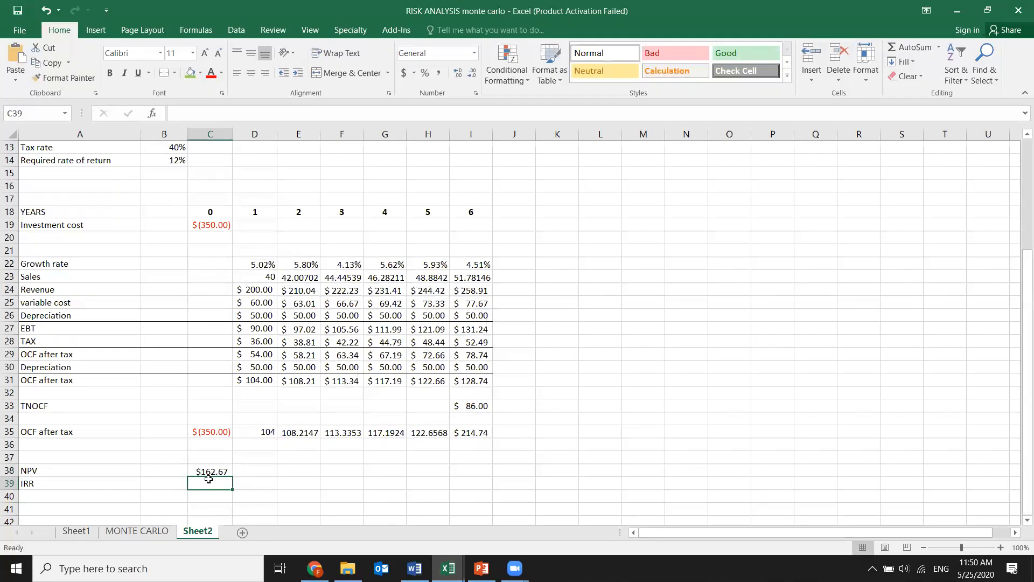
key(F9)
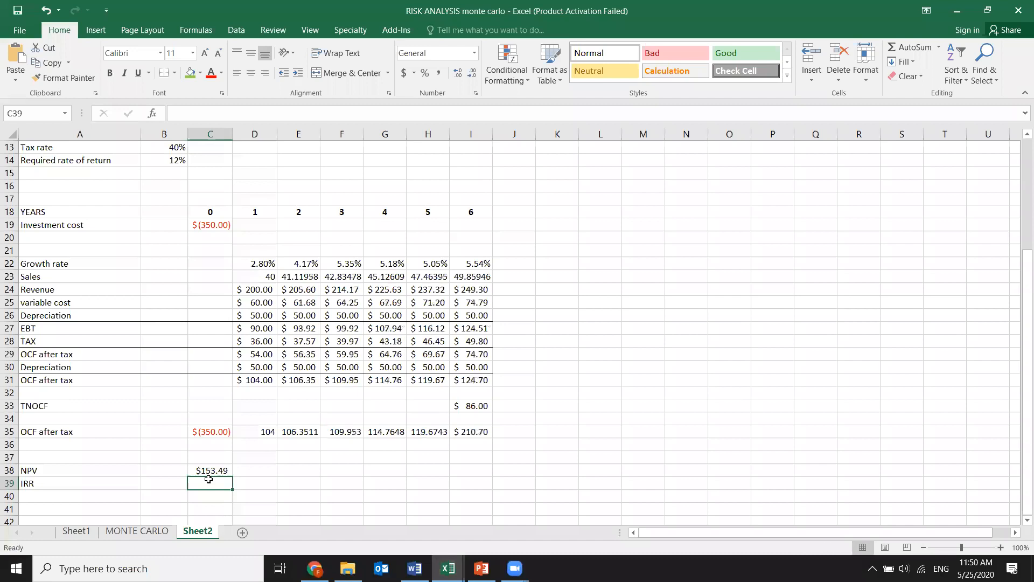
Set the standard deviation of sales growth in B10 to 4%
scroll(212, 383, up, 2)
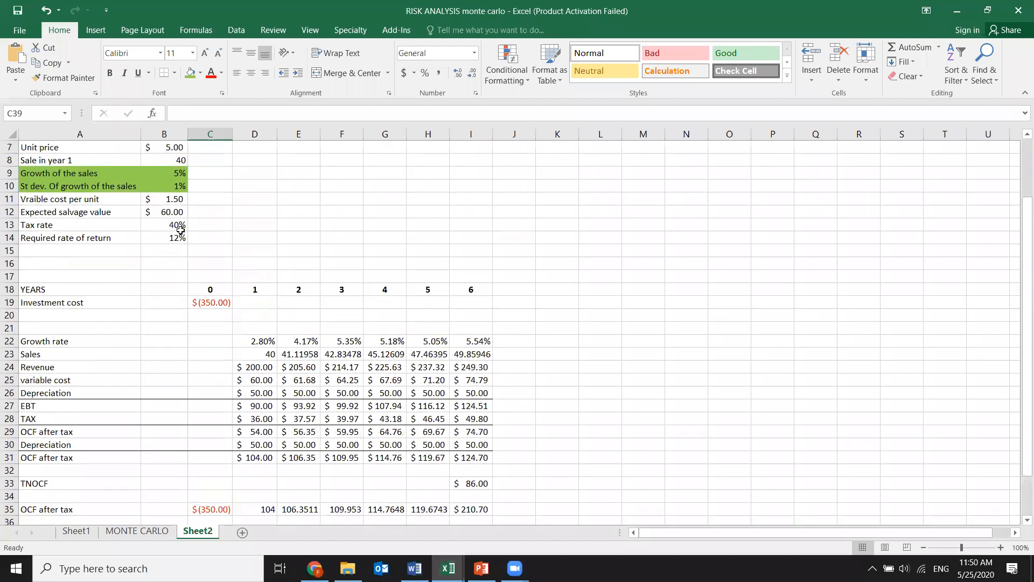
double_click(176, 184)
key(Delete)
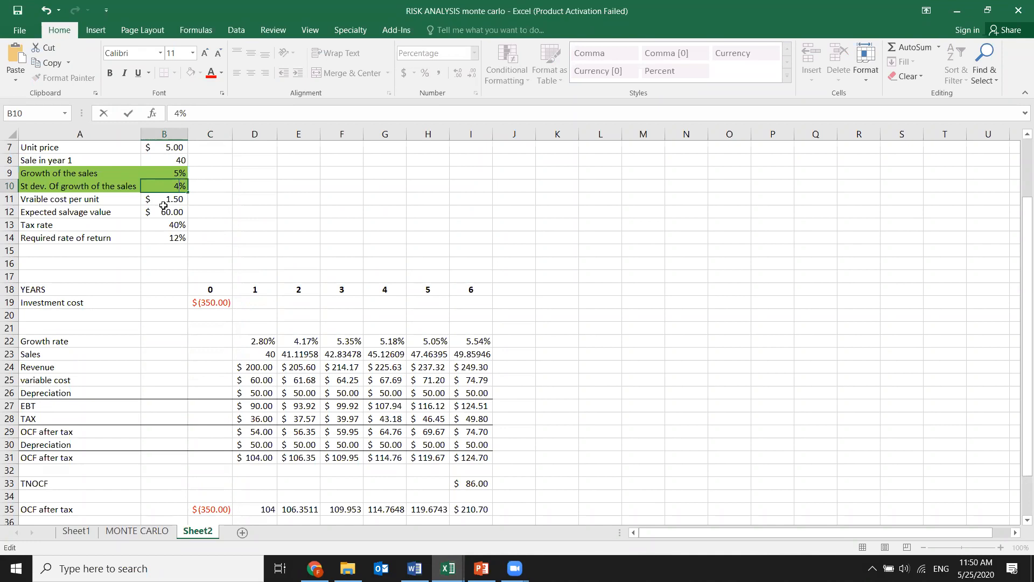
key(Return)
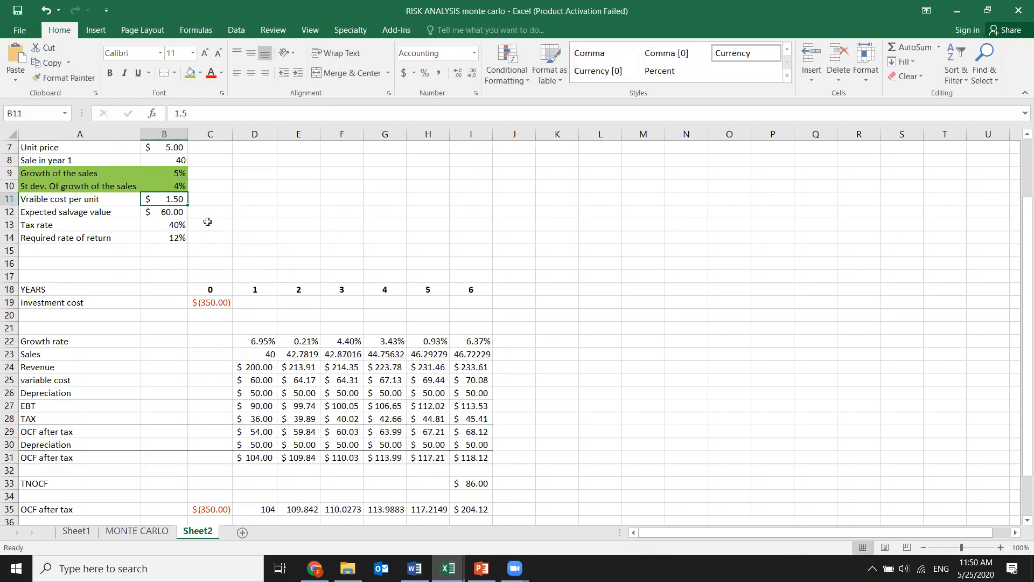
Review the cell references in the NPV formula in C38 and recalculate the sheet
scroll(210, 218, down, 3)
double_click(216, 433)
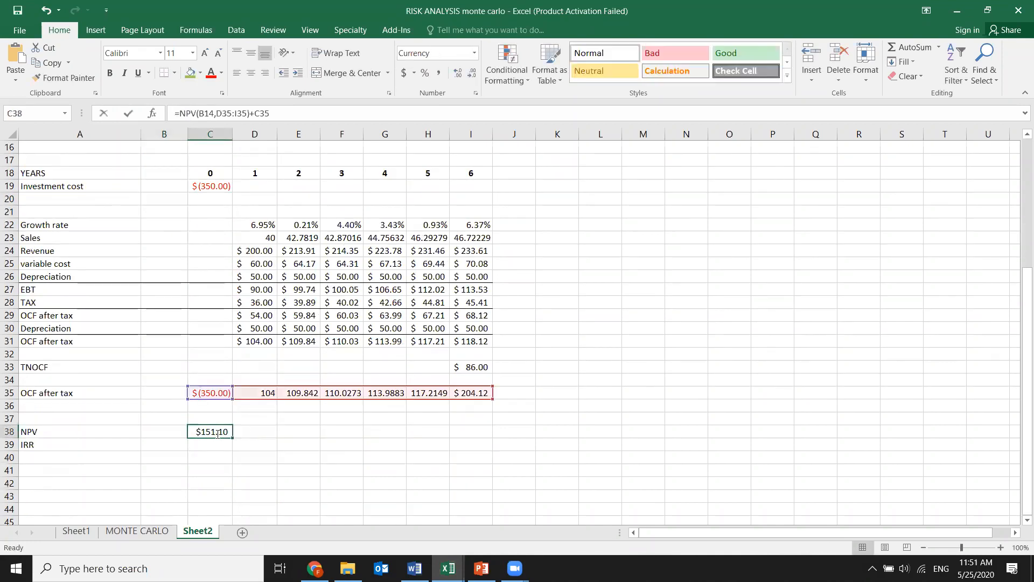
key(Return)
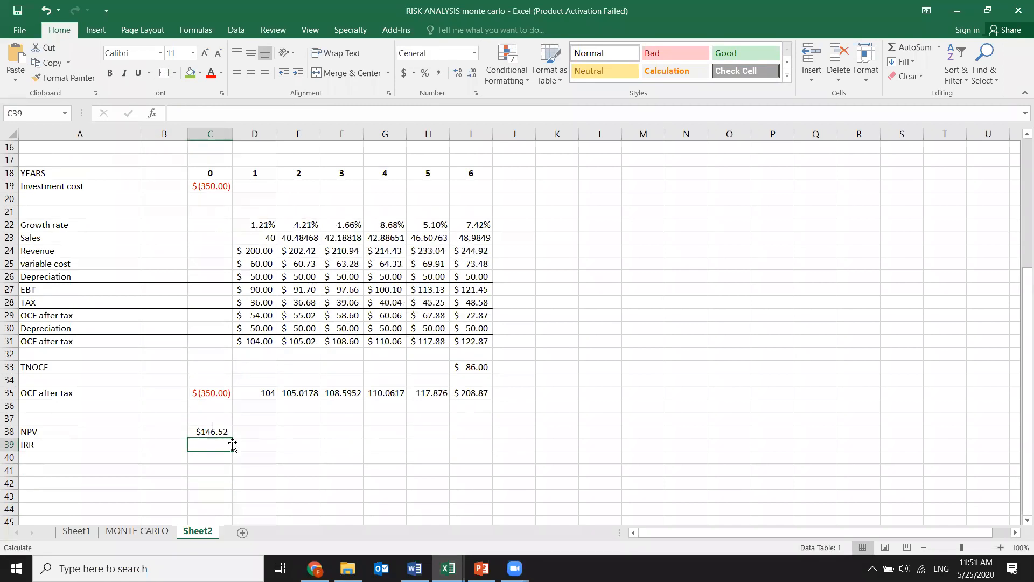
Set the standard deviation of sales growth in B10 to 1%
scroll(180, 344, up, 4)
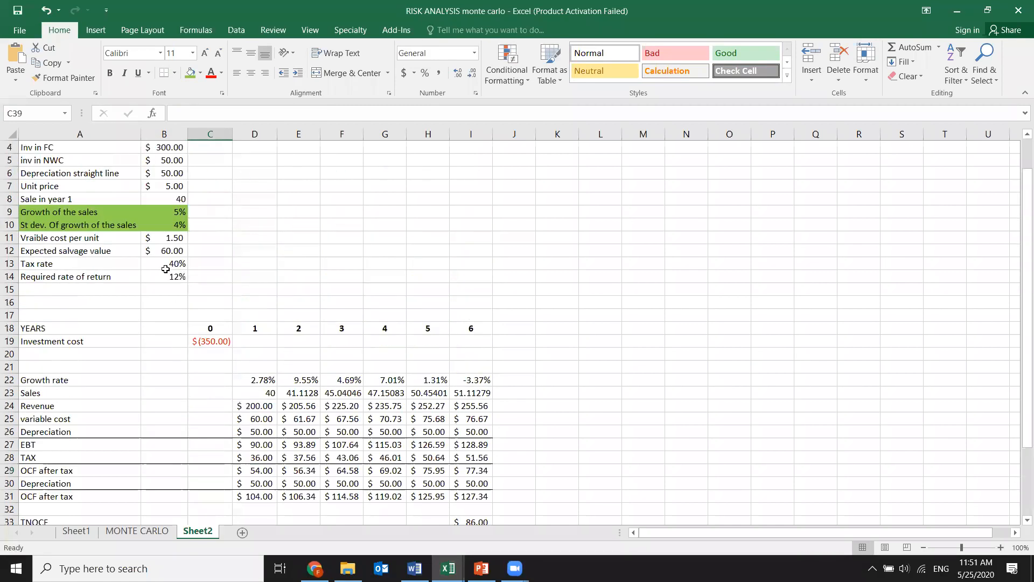
click(175, 226)
text(4)
key(BackSpace)
text(12)
key(BackSpace)
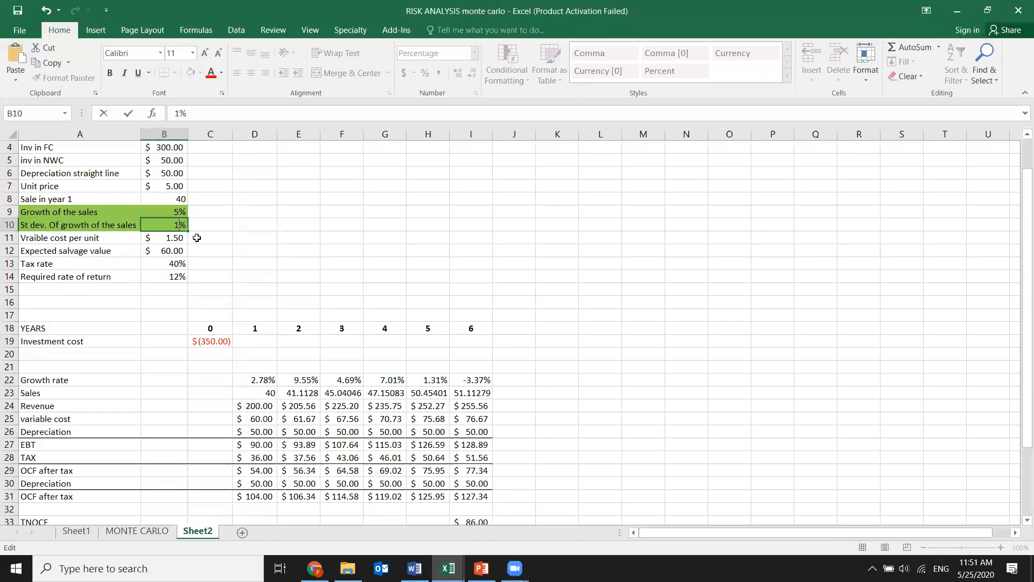
key(Return)
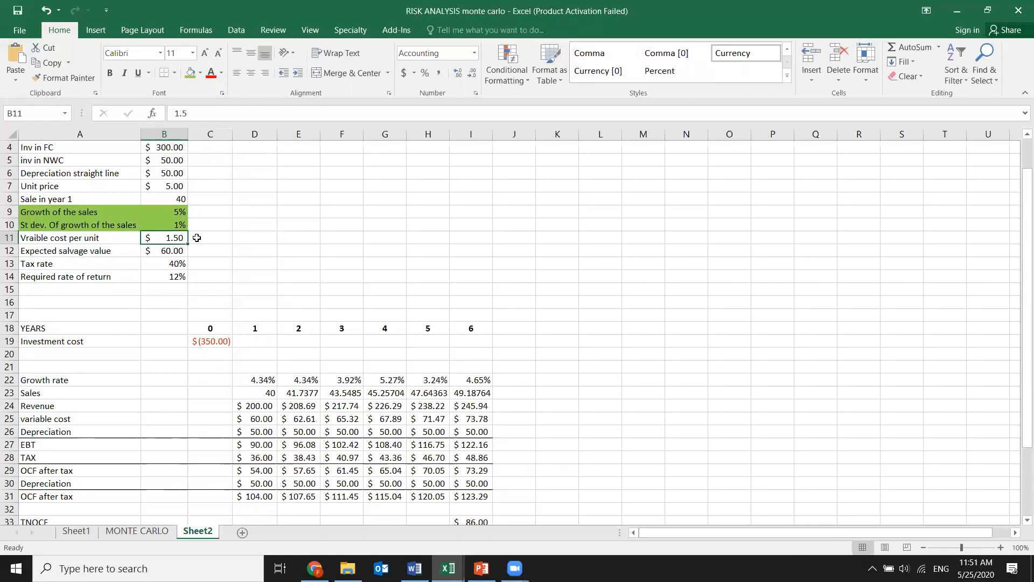
Calculate the internal rate of return in C39 from the final cash flow row with =IRR(C35:I35)
scroll(198, 237, down, 5)
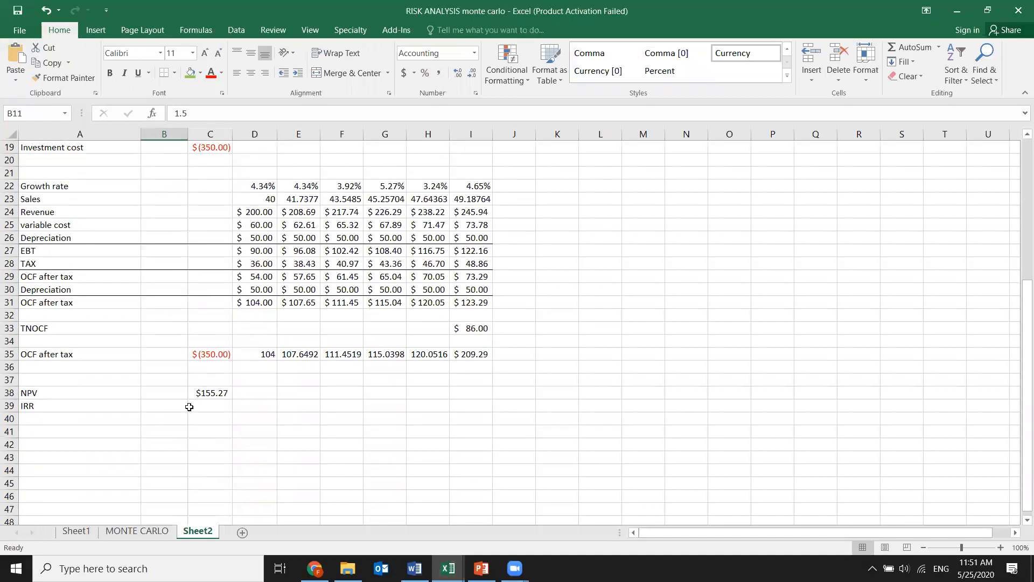
click(209, 404)
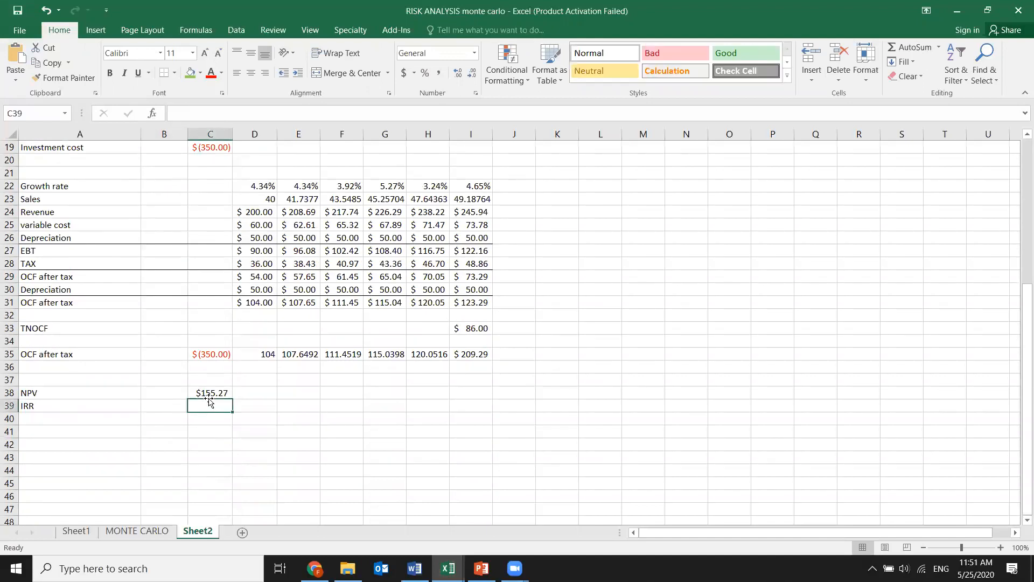
text(=)
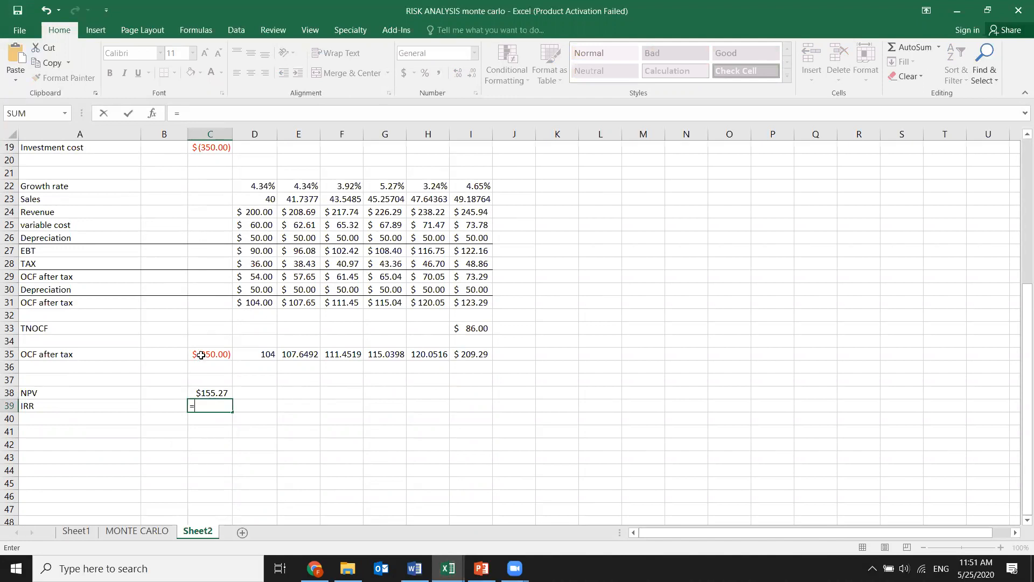
text(IRR)
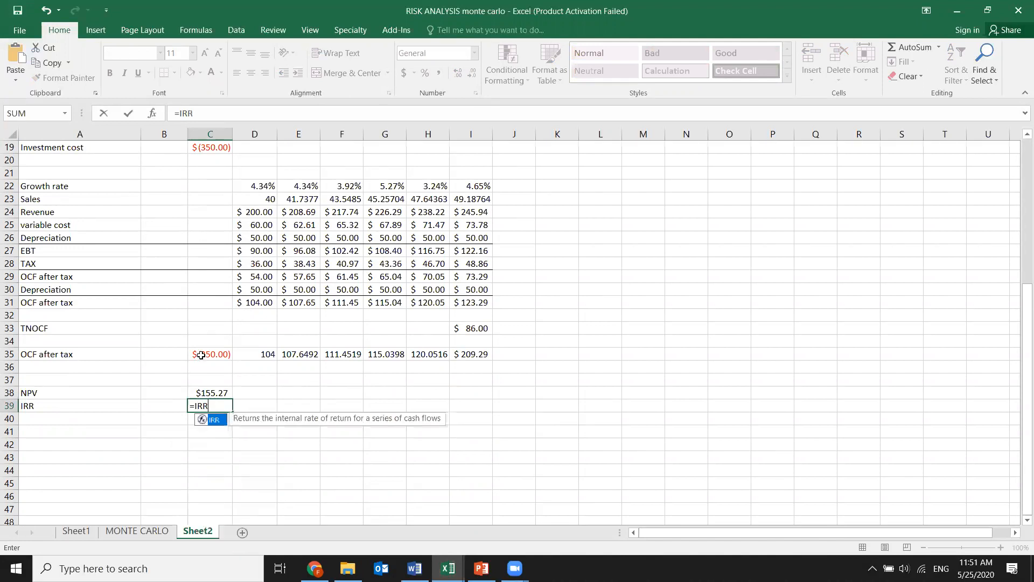
double_click(214, 420)
drag(208, 354, 463, 355)
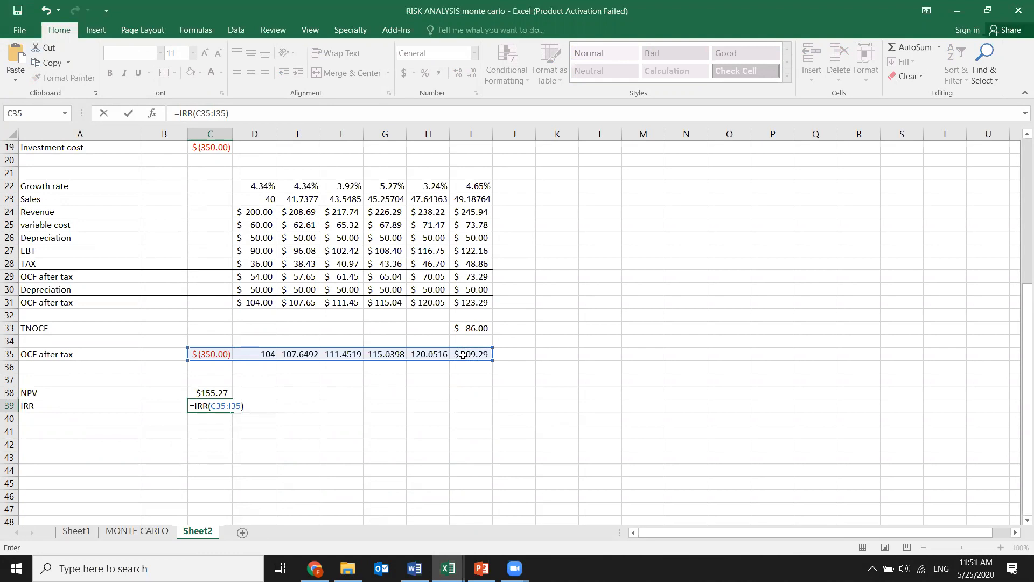
key(Return)
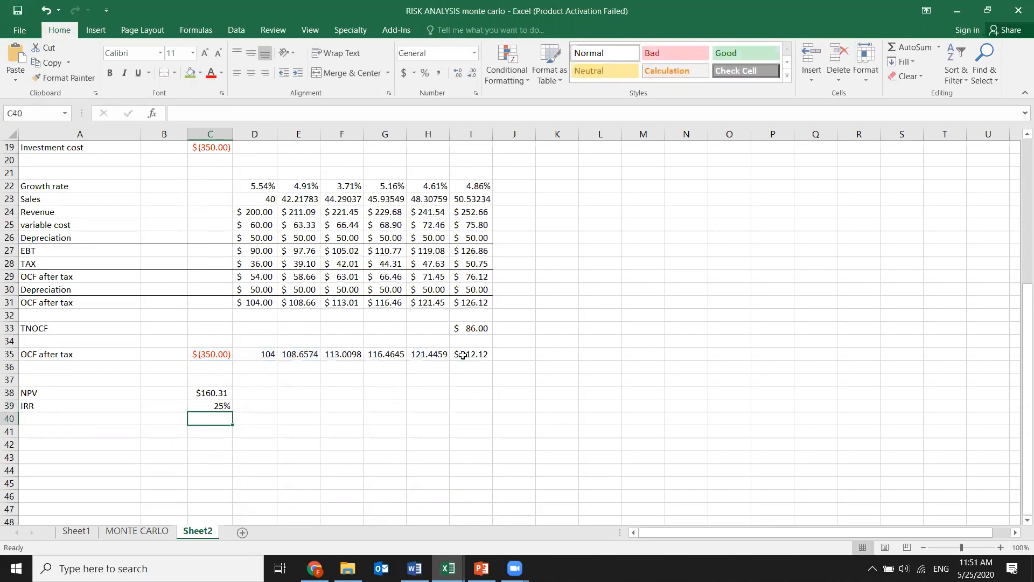
Format the IRR in C39 as a percentage with two decimal places
click(218, 406)
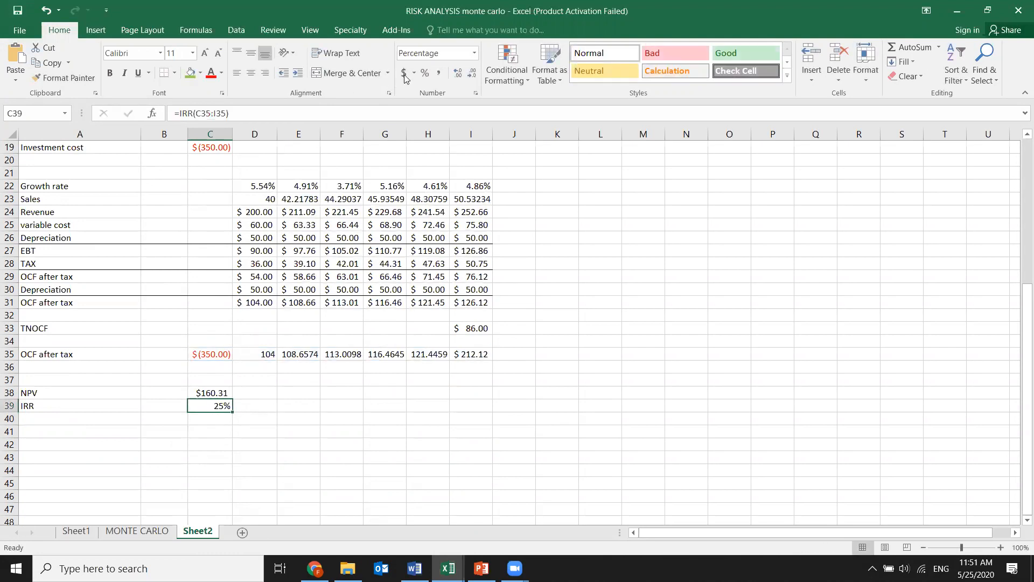
click(458, 73)
click(458, 72)
click(458, 73)
click(472, 73)
click(234, 430)
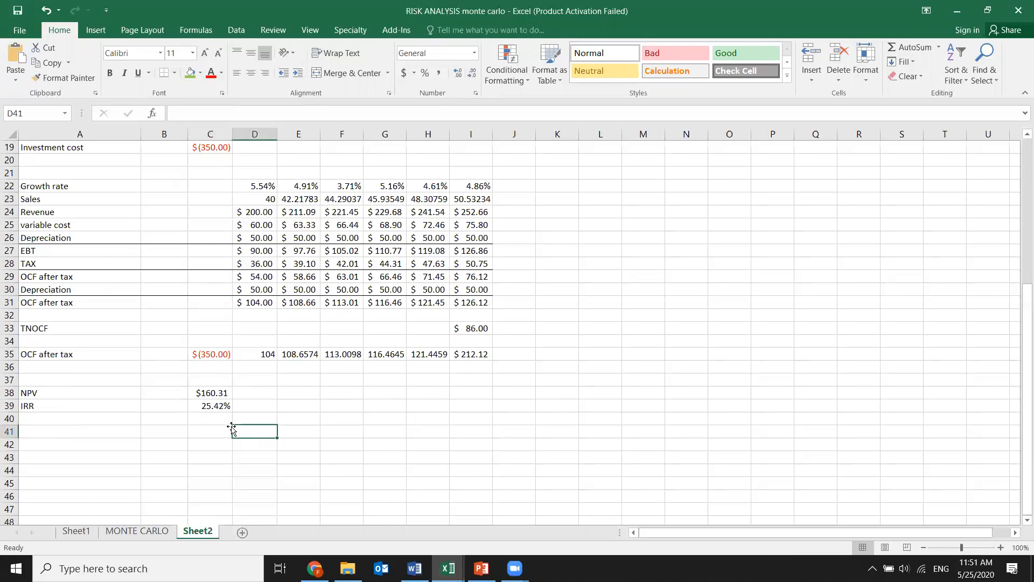
Recalculate the sheet several times to examine how NPV and IRR vary with new random growth rates
key(F9)
key(F9)
key(F9)
key(F9)
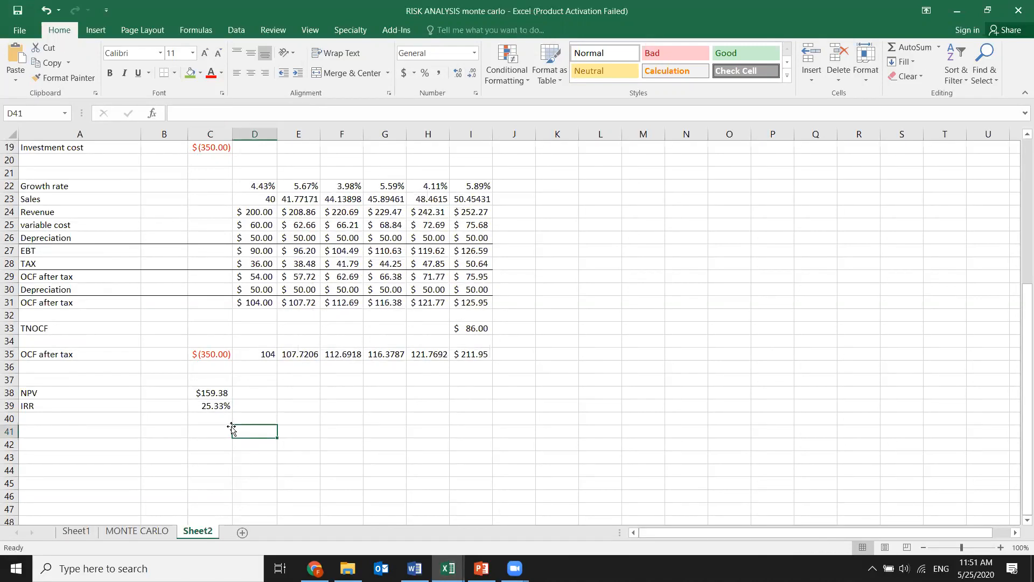
Label cell A40 "NPV WITH IRR" and copy the NPV formula from C38 into C40
click(42, 418)
text(NPV WITH IRR)
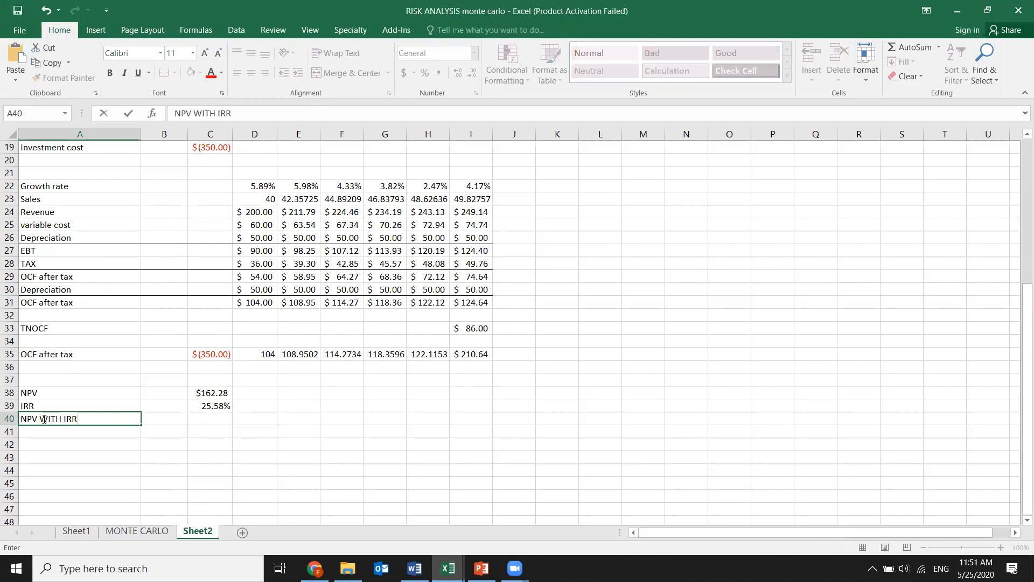
click(215, 414)
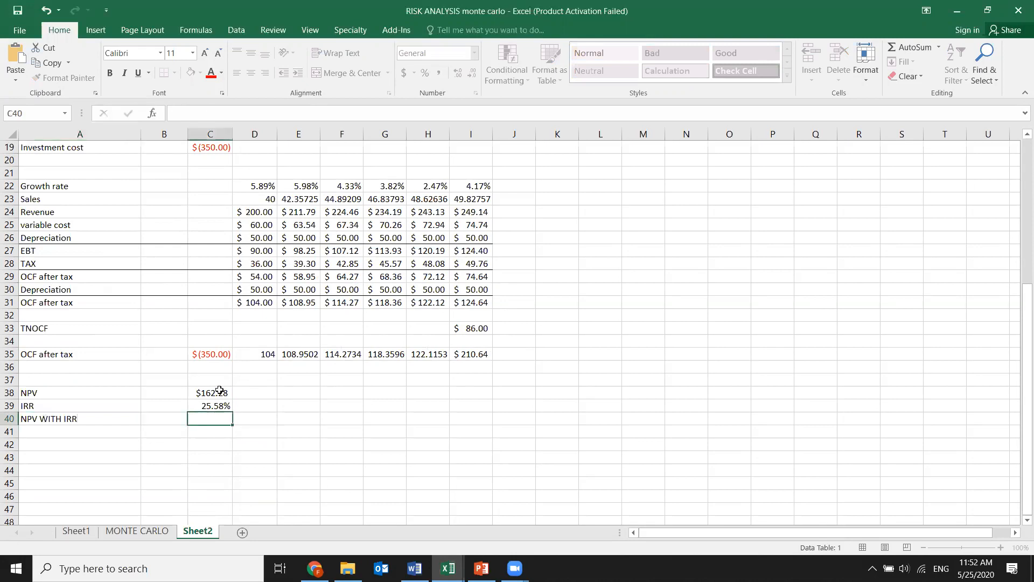
click(217, 389)
key(ctrl+c)
click(211, 419)
key(ctrl+v)
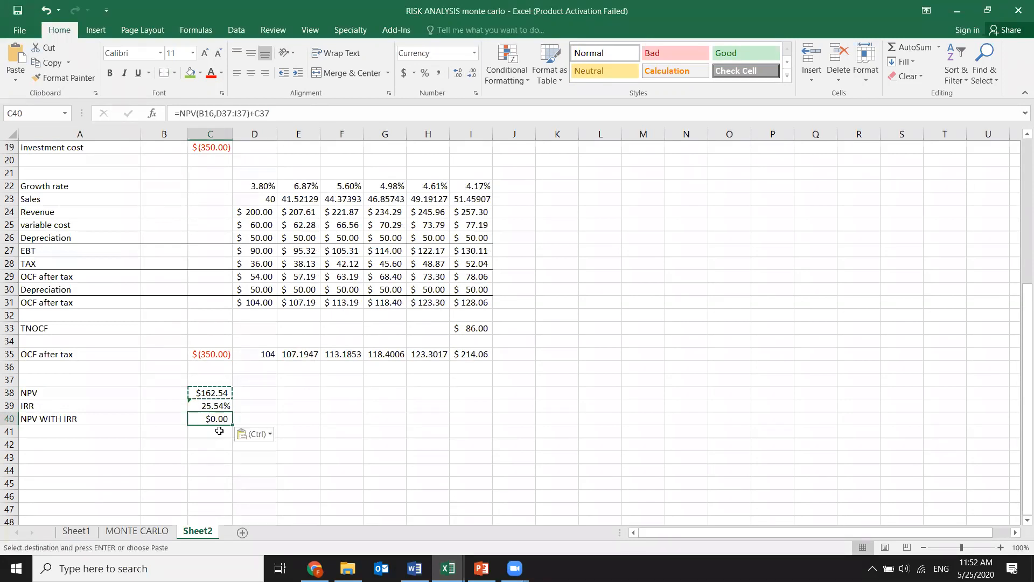
Correct the formula in C40 to discount the cash flows at the IRR with =NPV(C39,D35:I35)+C35
double_click(218, 423)
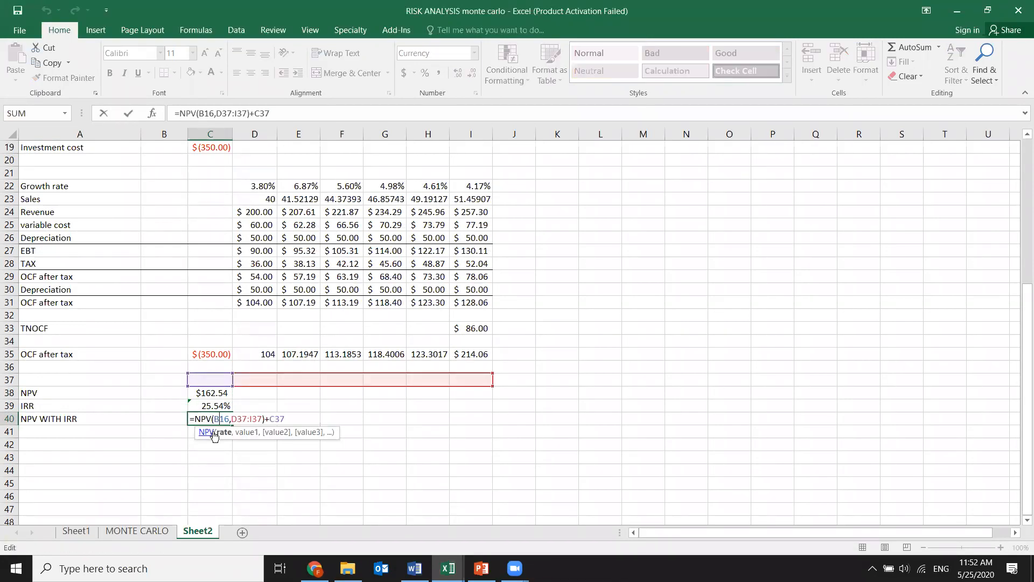
drag(244, 386, 255, 356)
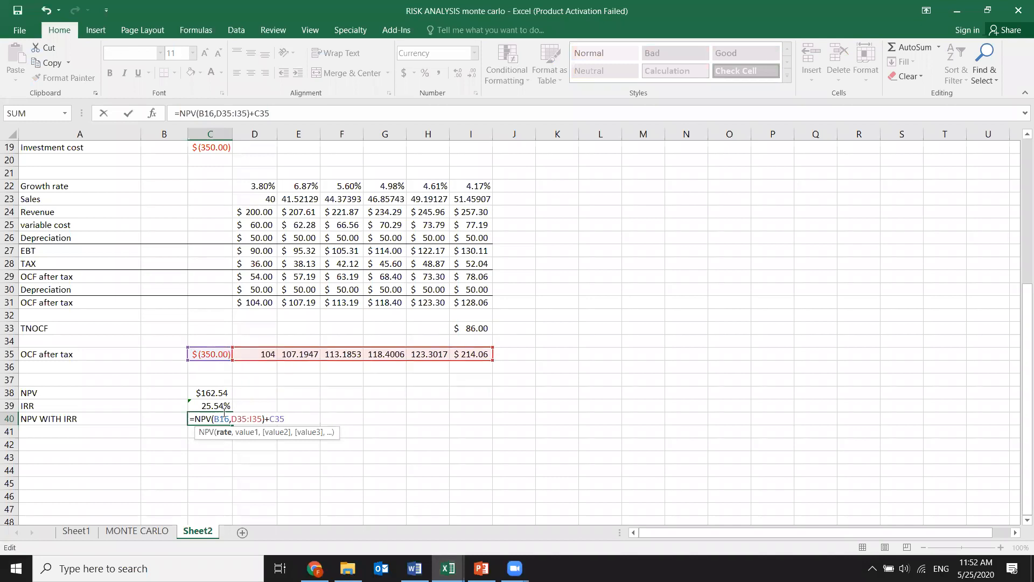
click(230, 418)
key(BackSpace)
key(BackSpace)
key(BackSpace)
click(227, 405)
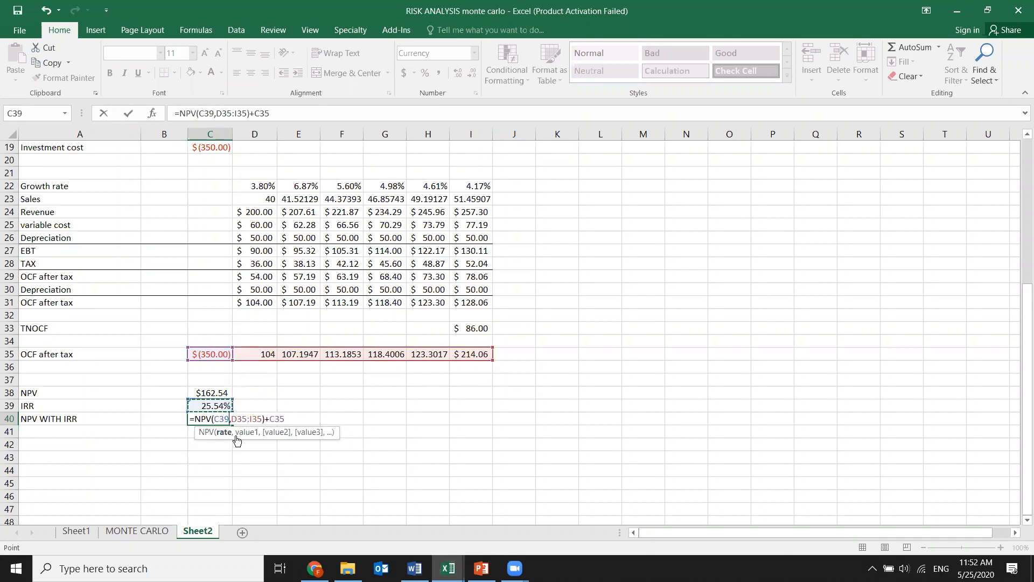
key(Return)
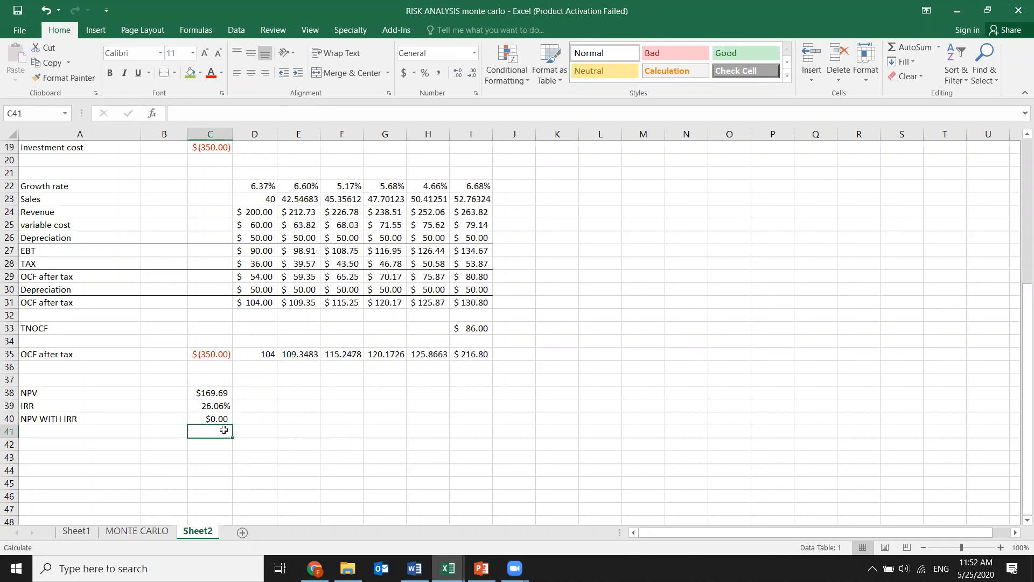
Enter the heading "SAMPLE" in C42 and the first sample number 1 in C43
scroll(324, 434, up, 4)
scroll(303, 422, up, 3)
scroll(210, 273, down, 7)
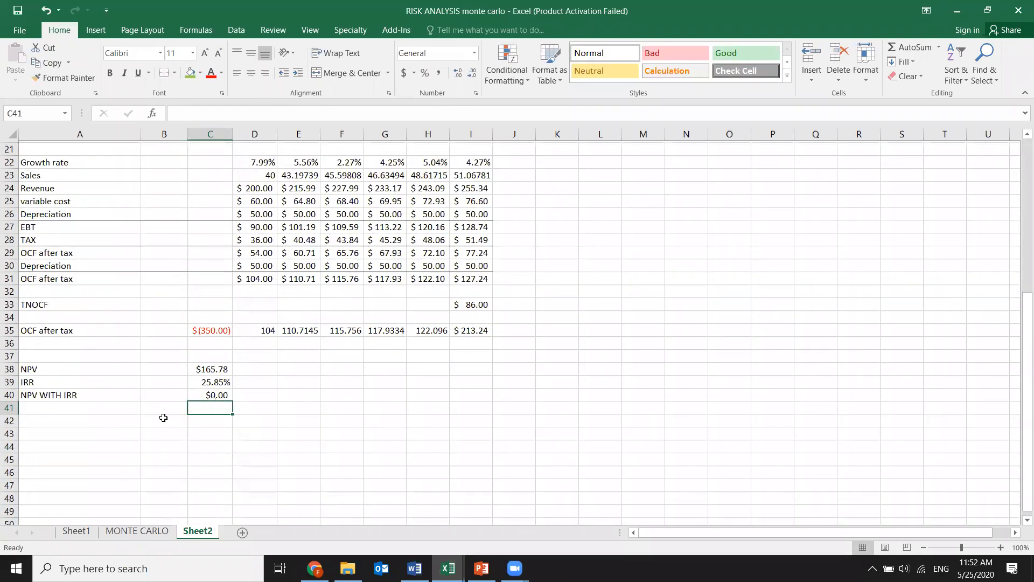
scroll(163, 418, down, 2)
click(178, 377)
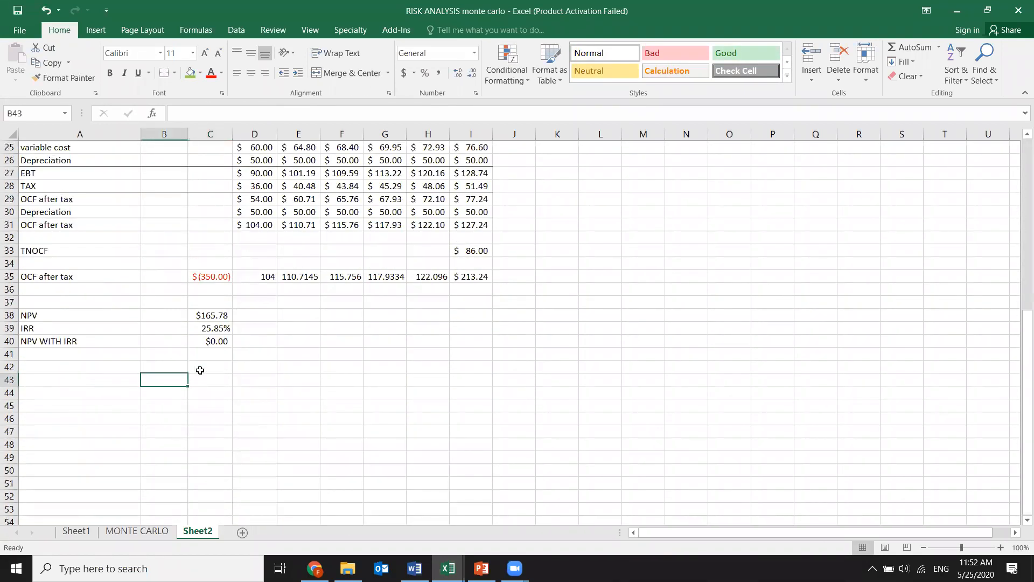
click(200, 370)
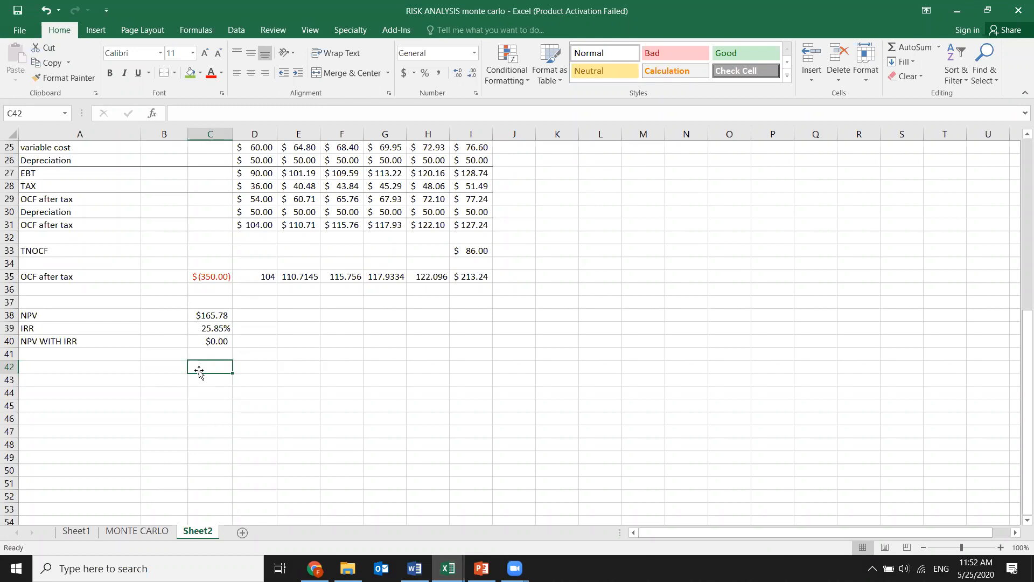
key(End)
text(SAMPLE)
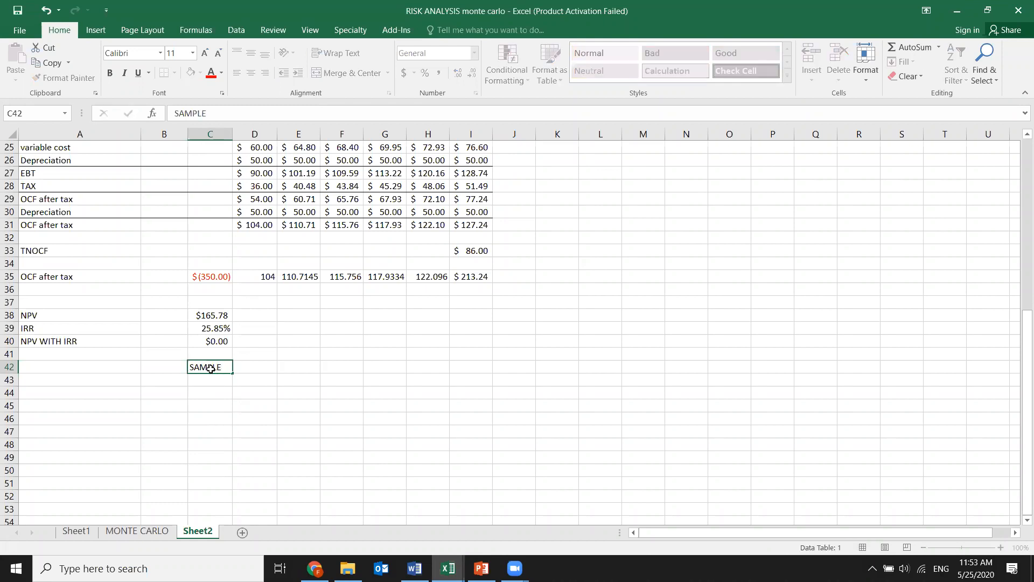
key(Return)
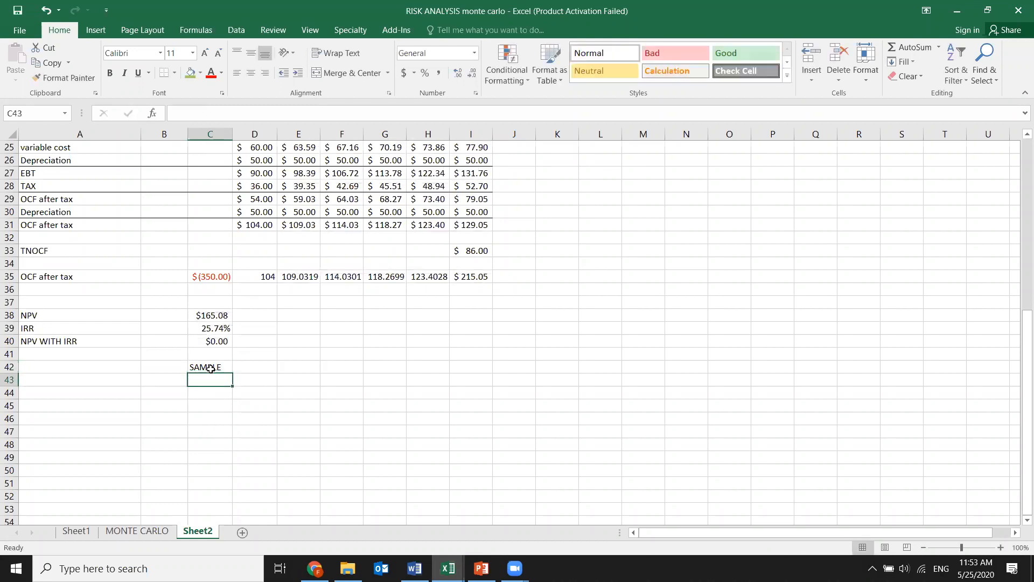
key(End)
text(1)
key(Return)
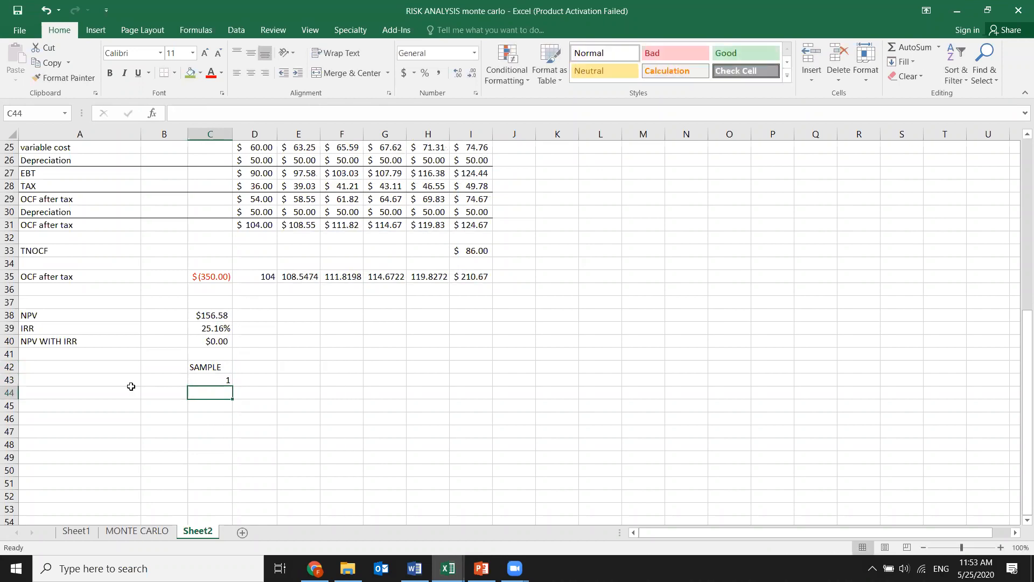
Enter the heading "NPV" in D42 beside the SAMPLE heading
click(245, 366)
text(np)
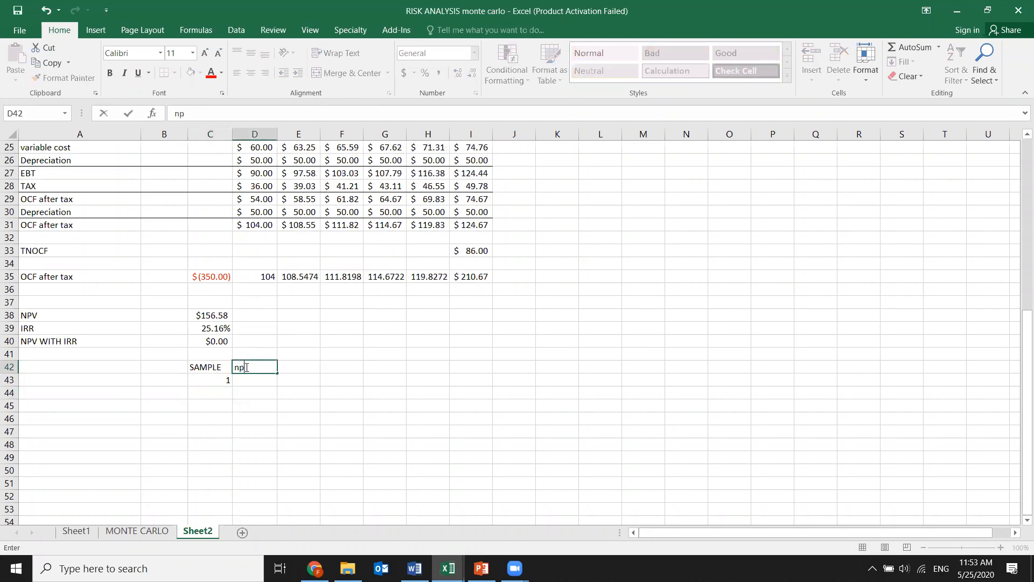
text(NPV)
click(11, 365)
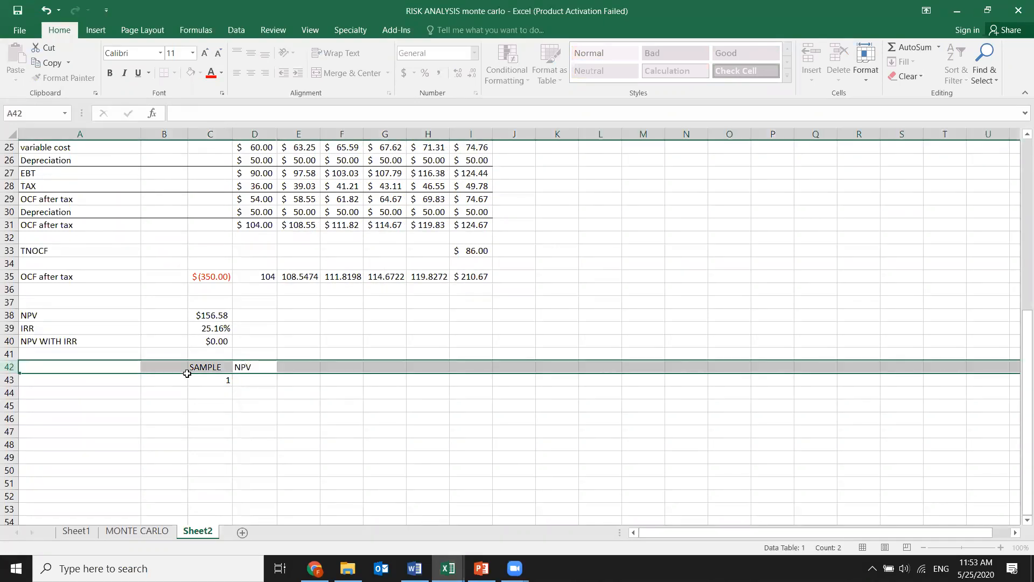
click(216, 382)
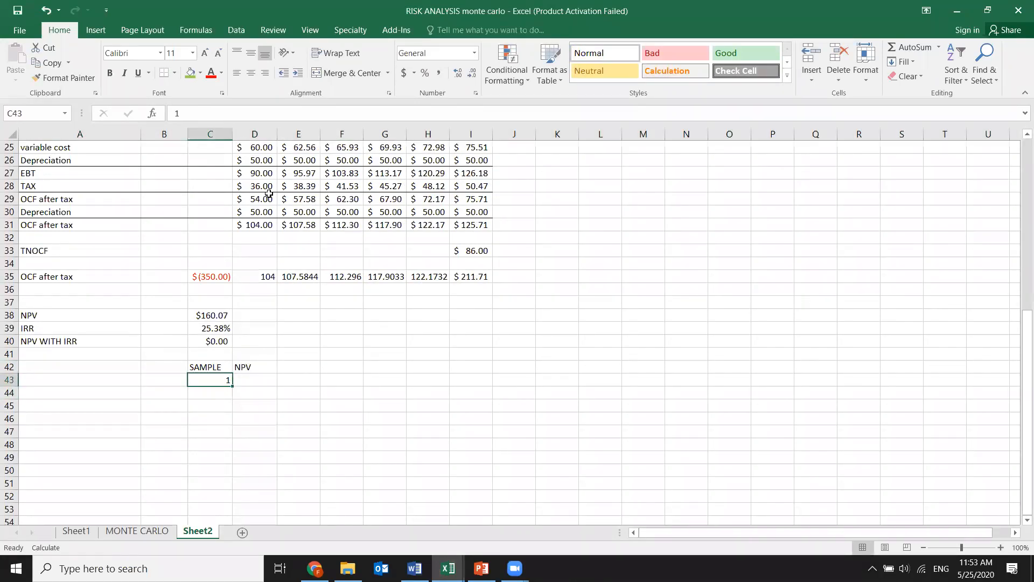
click(254, 378)
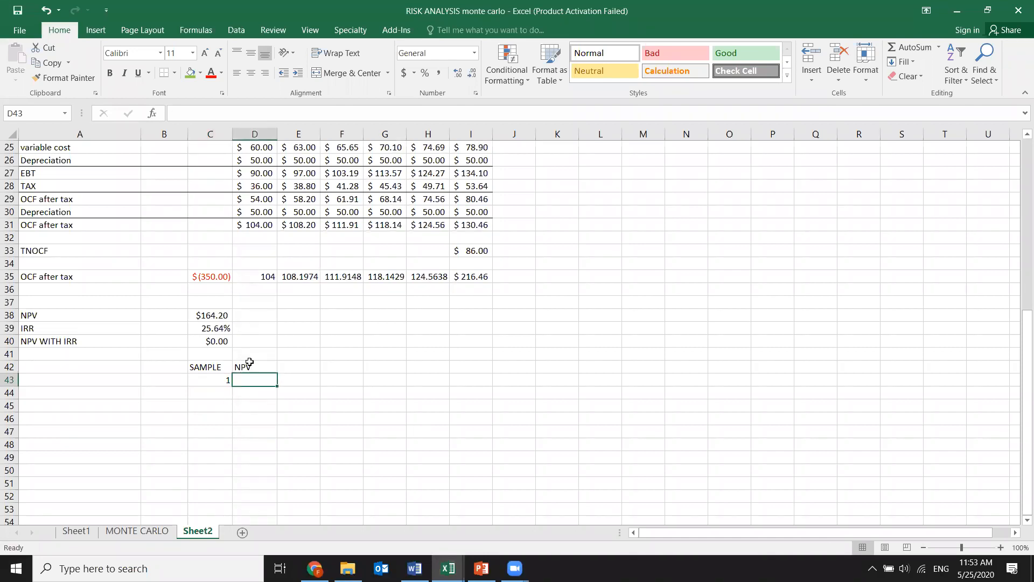
Fill the sample numbers down the column from C43 as a linear series with step value 1 and stop value 1000
click(224, 377)
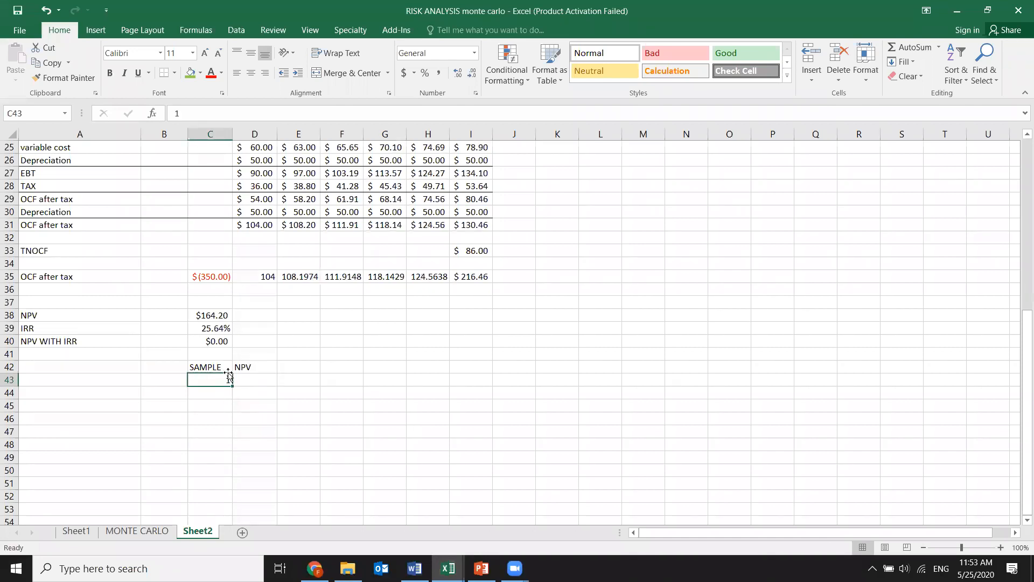
click(916, 60)
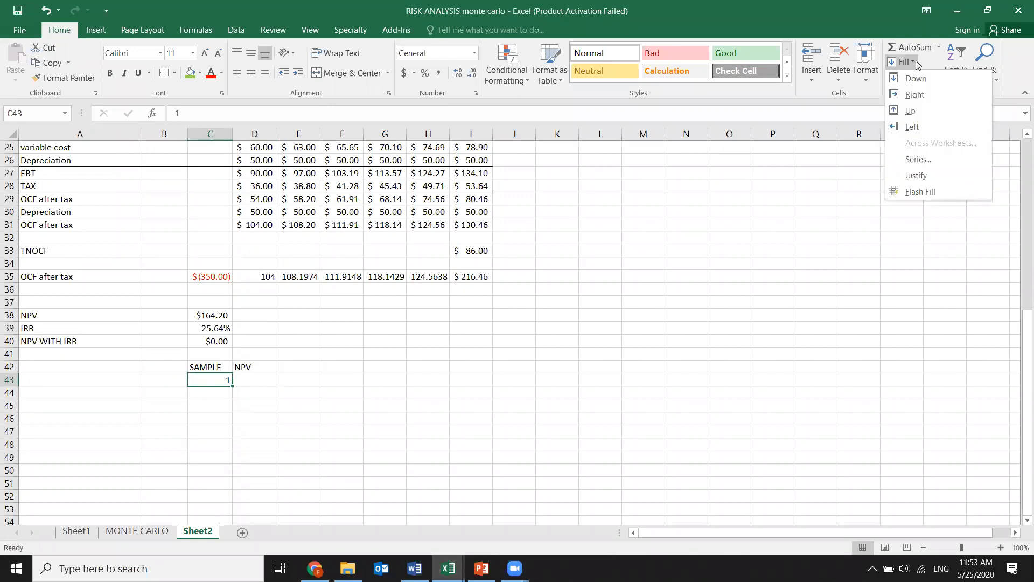
click(931, 155)
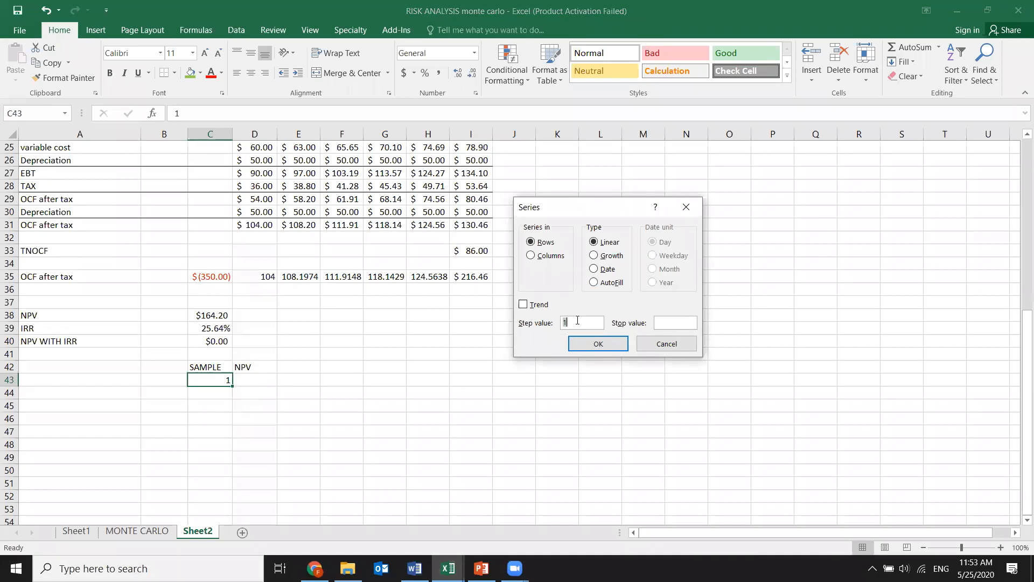
text(1000)
click(560, 258)
click(611, 346)
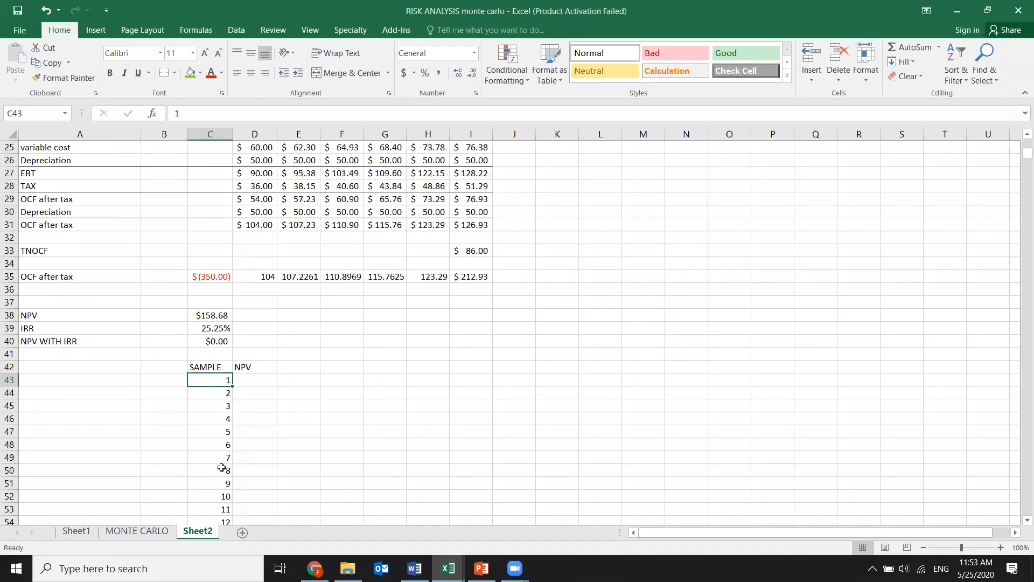
click(911, 62)
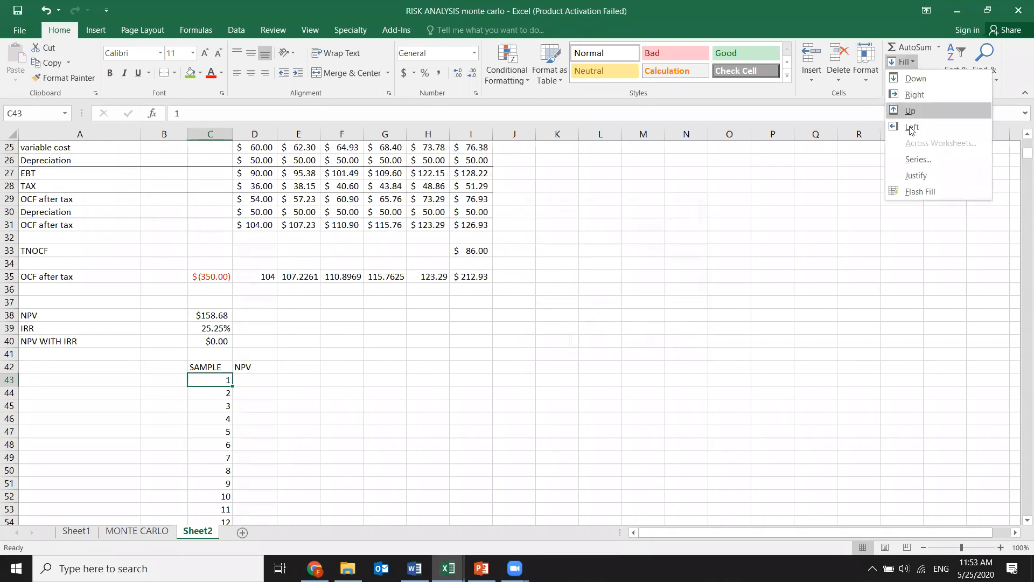
click(917, 160)
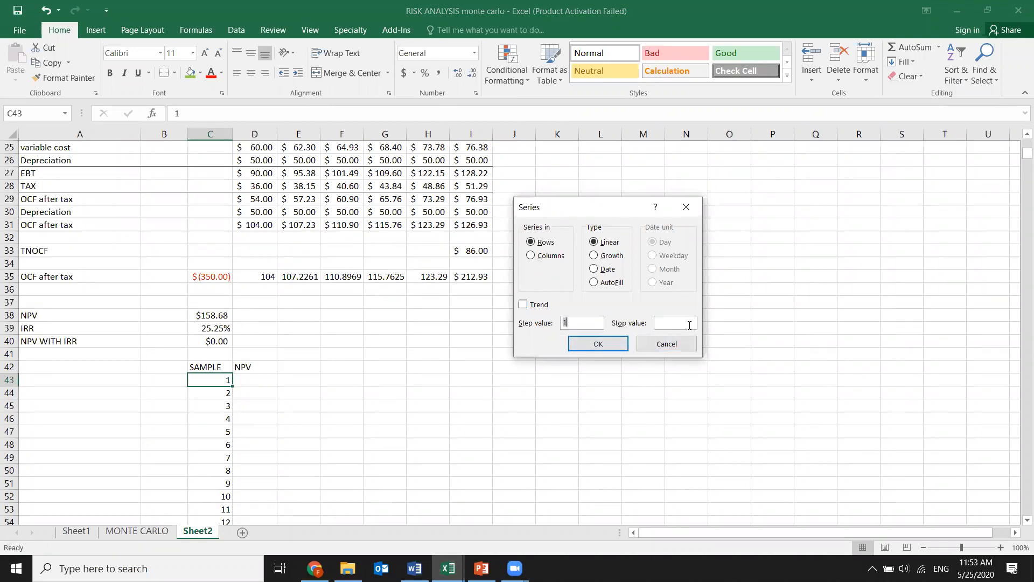
click(667, 344)
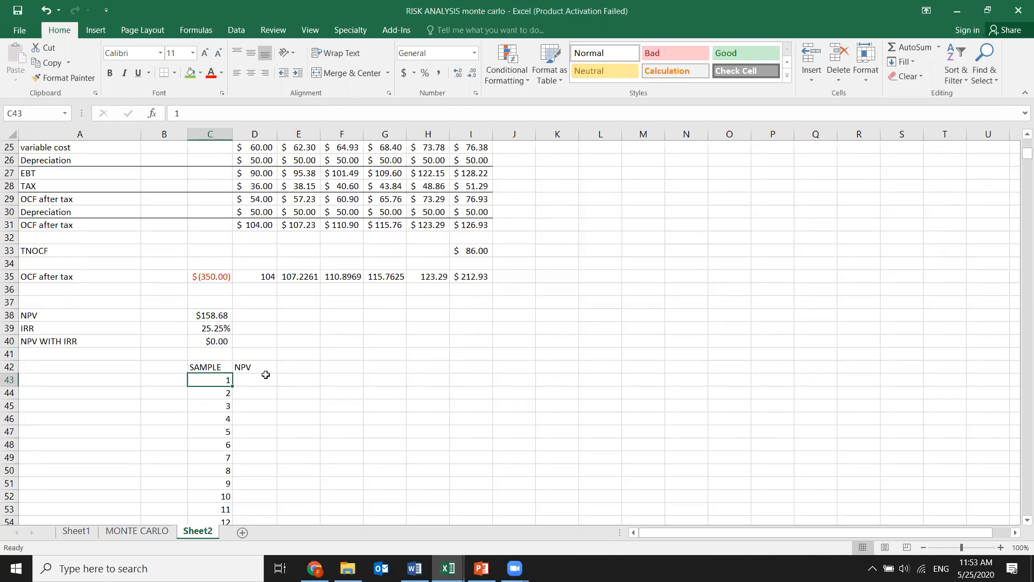
Link the first sample's NPV cell D43 to the model's NPV with =C38
click(243, 381)
click(216, 378)
click(246, 376)
text(=)
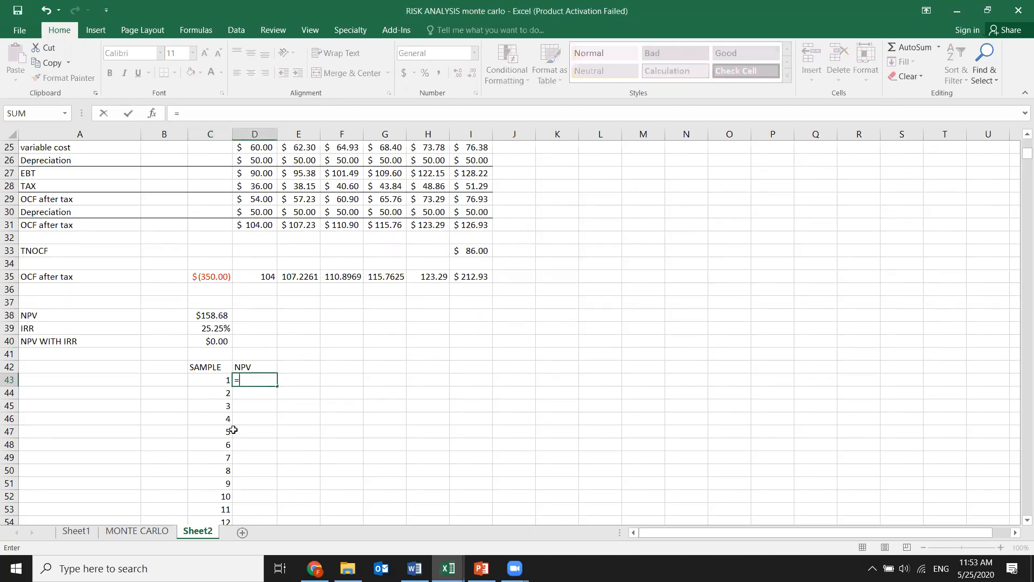
click(216, 316)
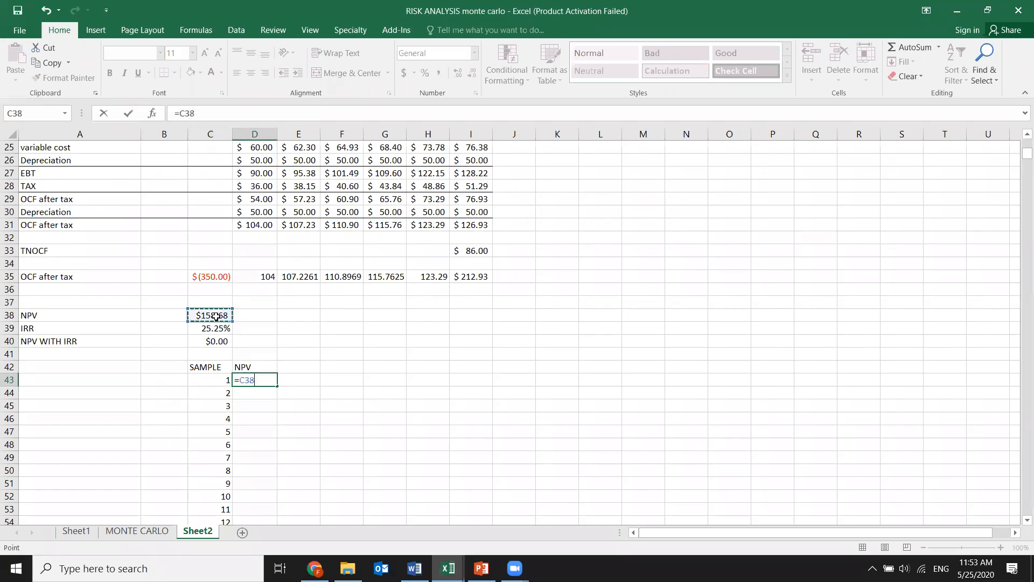
key(Return)
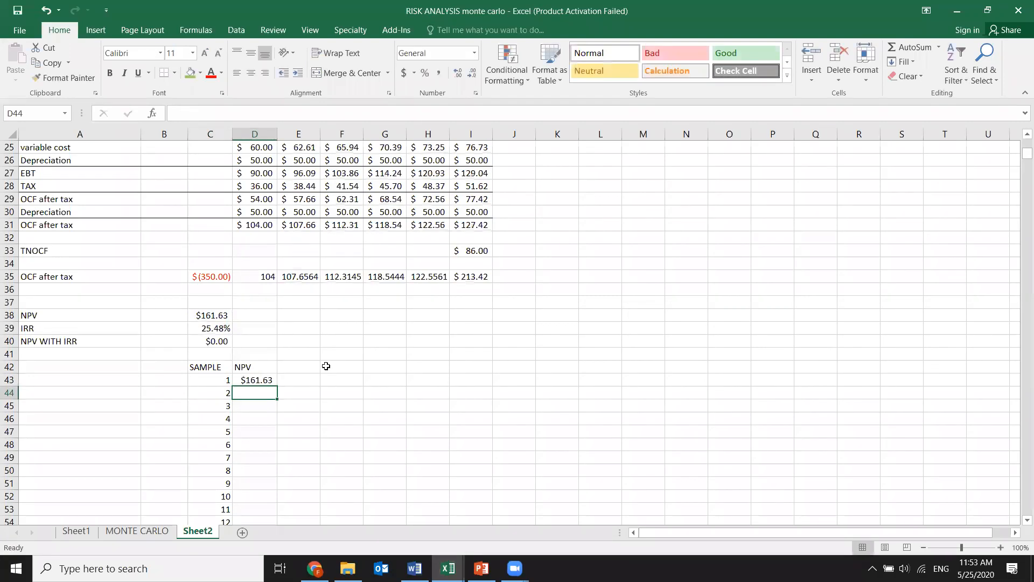
Select the sample and NPV range from C43 down to D1042
click(221, 378)
key(shift+Right)
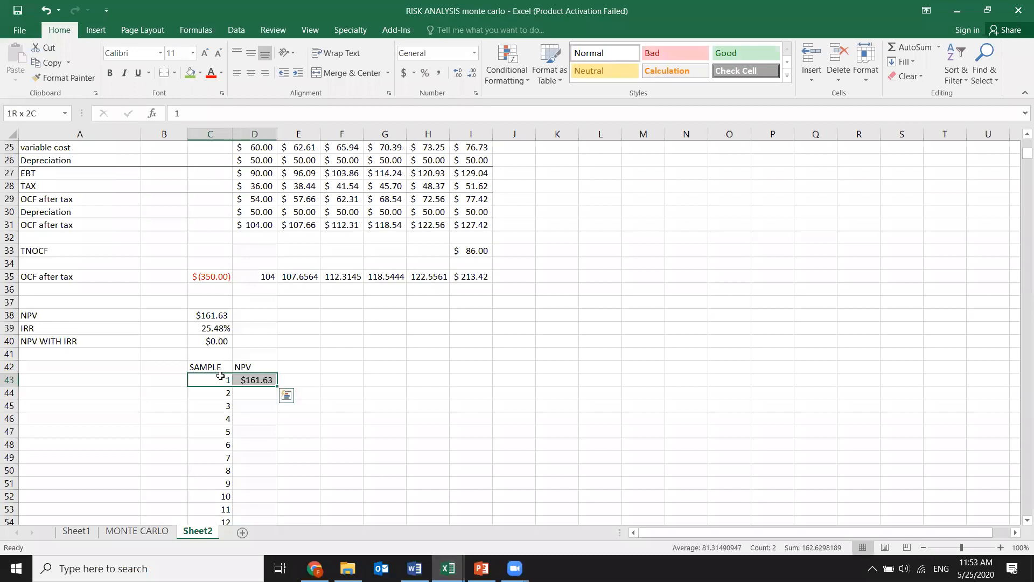
key(ctrl+shift+Down)
drag(1021, 505, 1020, 154)
scroll(266, 381, down, 3)
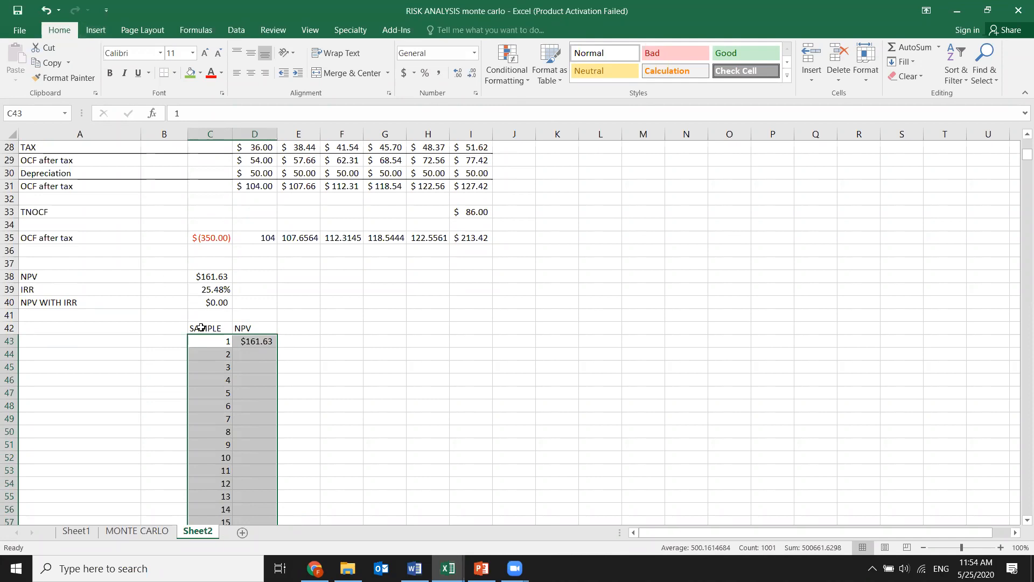
Create a what-if data table over C43:D1042 with D42 as the column input cell
click(217, 340)
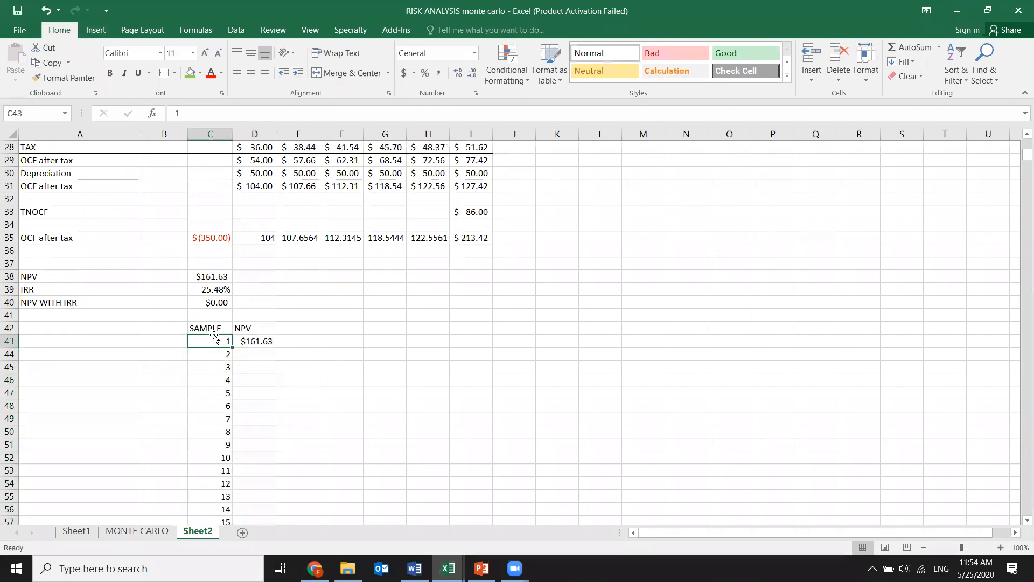
key(shift+Right)
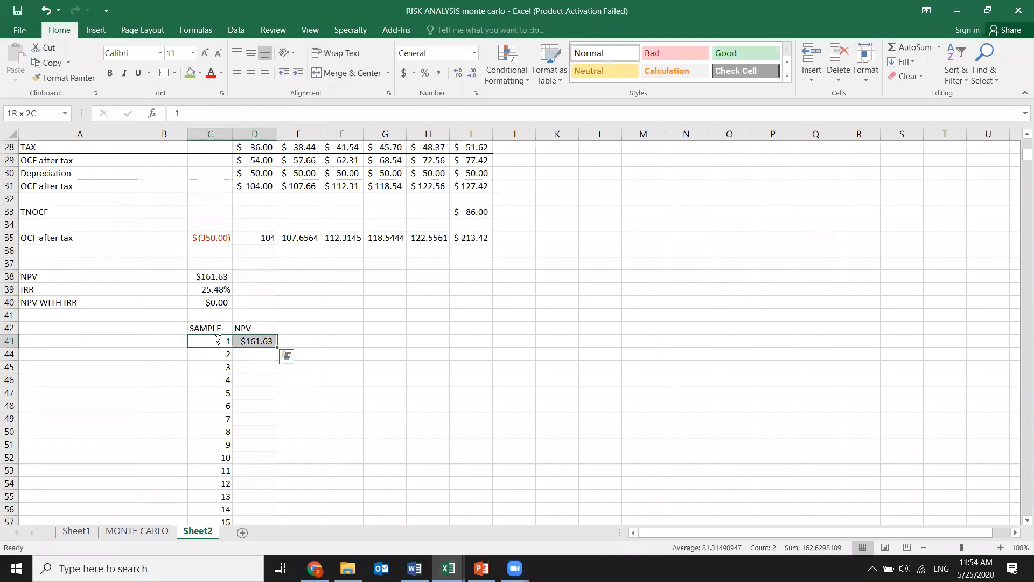
key(ctrl+shift+Down)
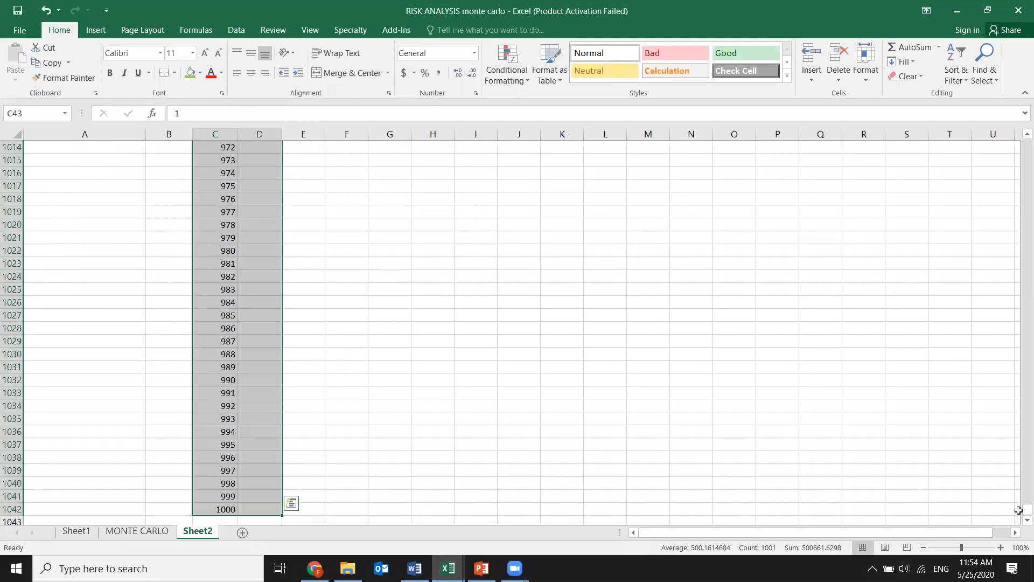
drag(1027, 509, 1018, 140)
scroll(220, 341, down, 2)
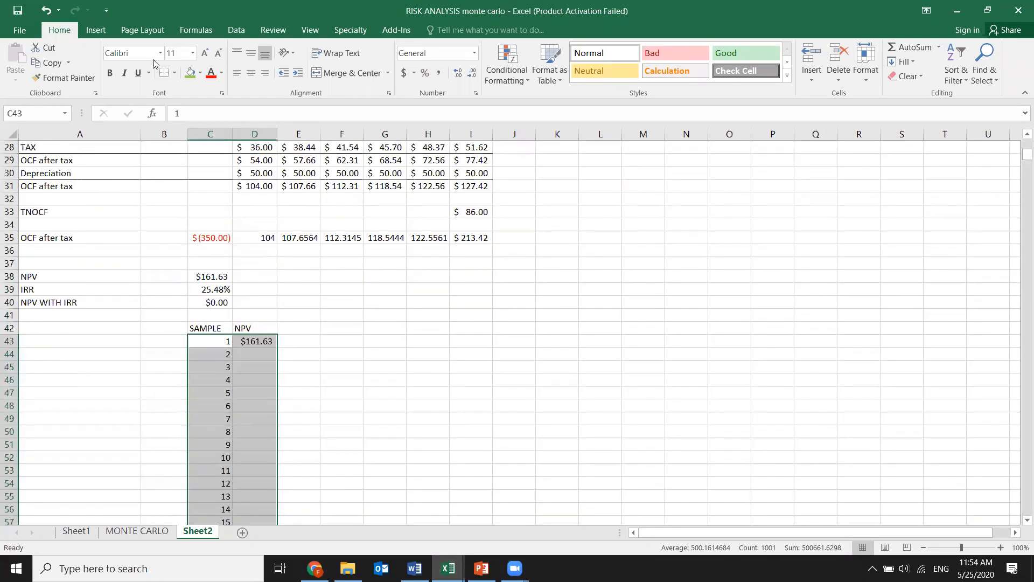
click(235, 31)
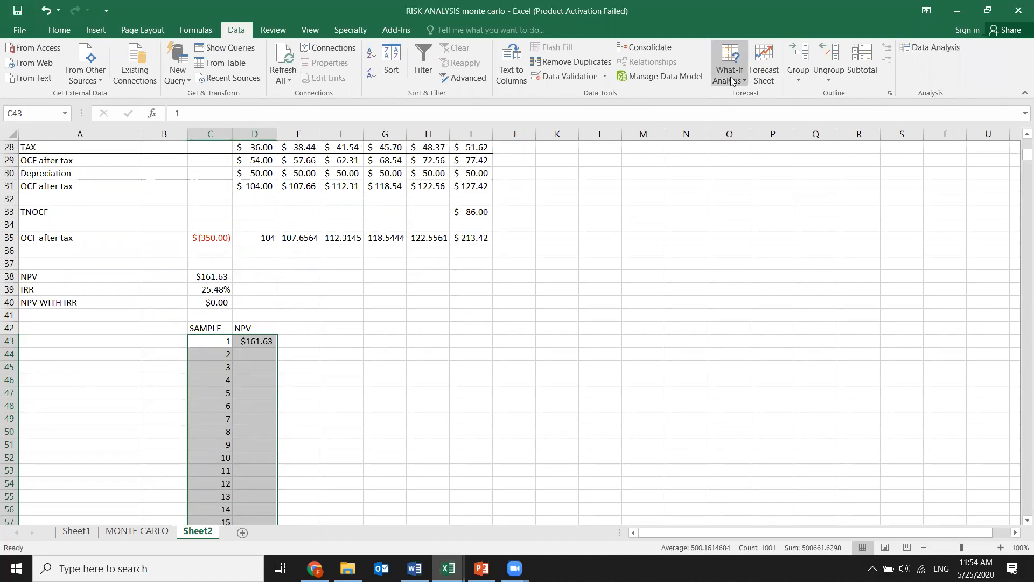
click(746, 81)
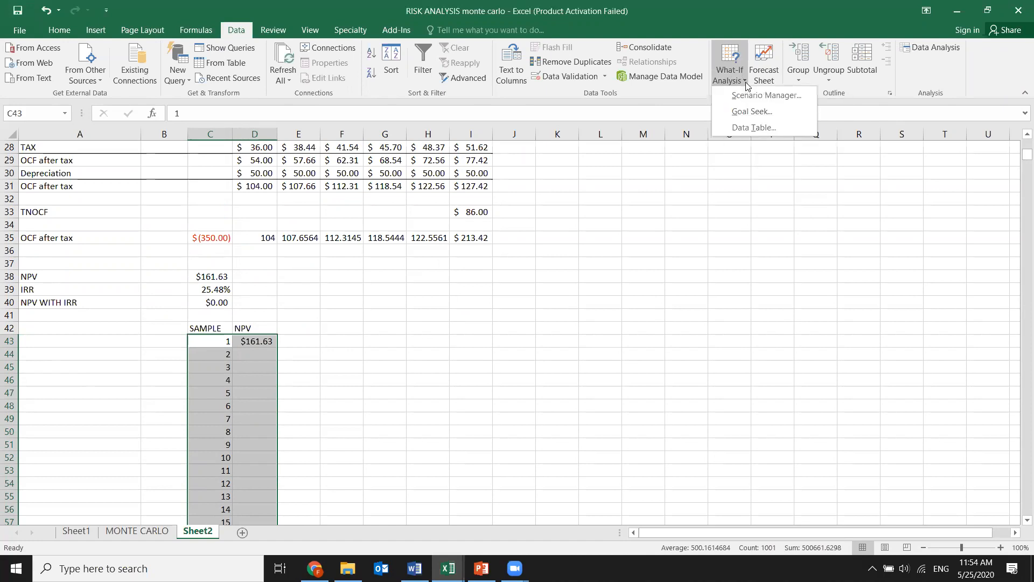
click(753, 128)
click(624, 279)
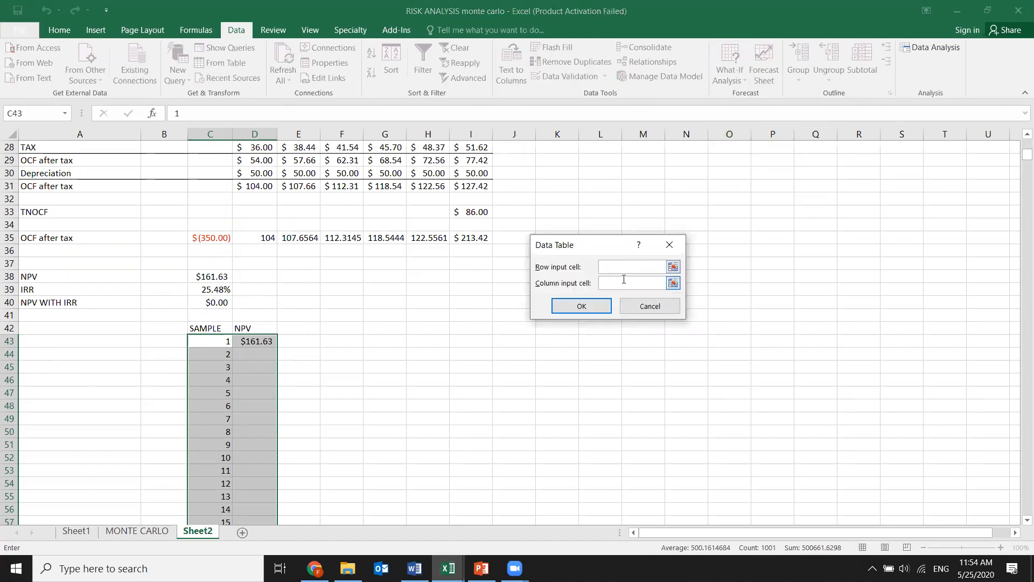
click(600, 285)
click(251, 325)
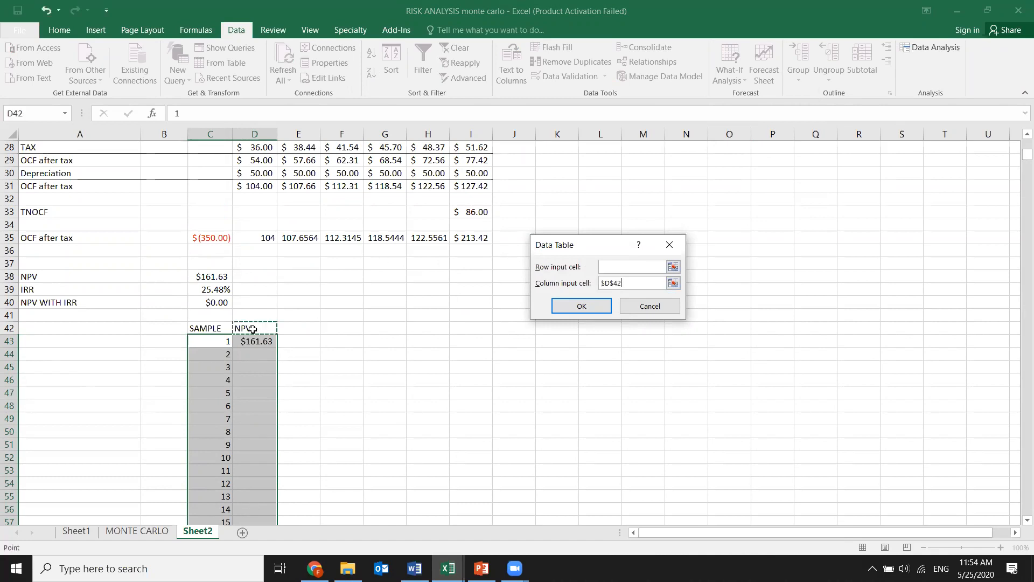
click(576, 306)
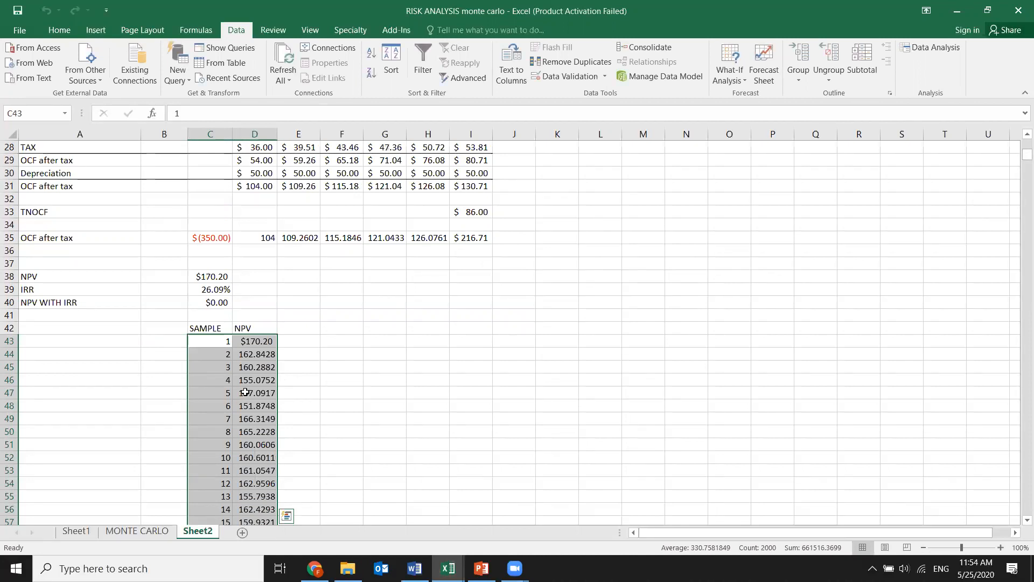
scroll(246, 392, down, 11)
scroll(248, 377, up, 10)
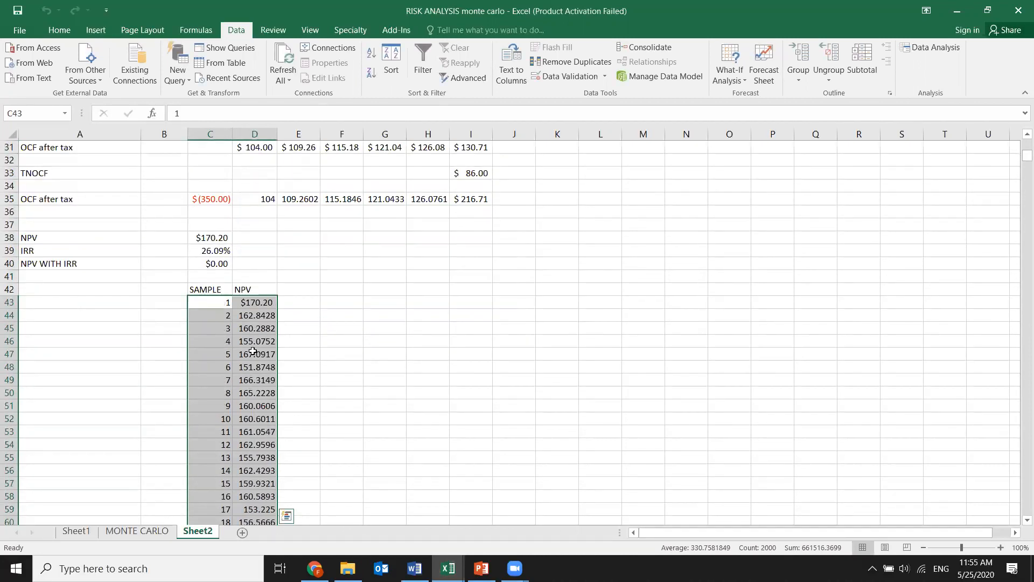
Clear the whole SAMPLE and NPV table, from the headings in C42:D42 down to row 1042
click(247, 300)
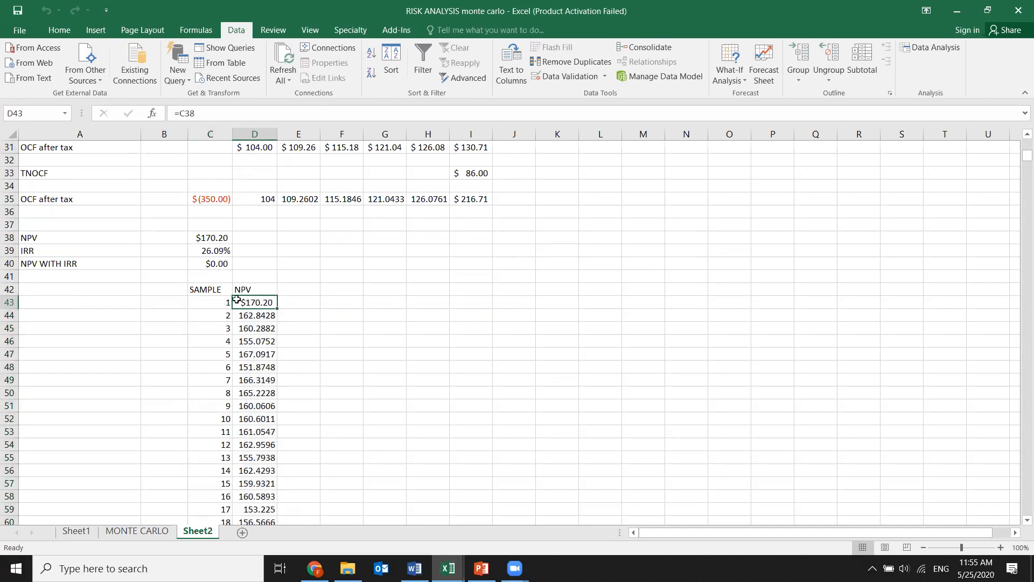
click(317, 307)
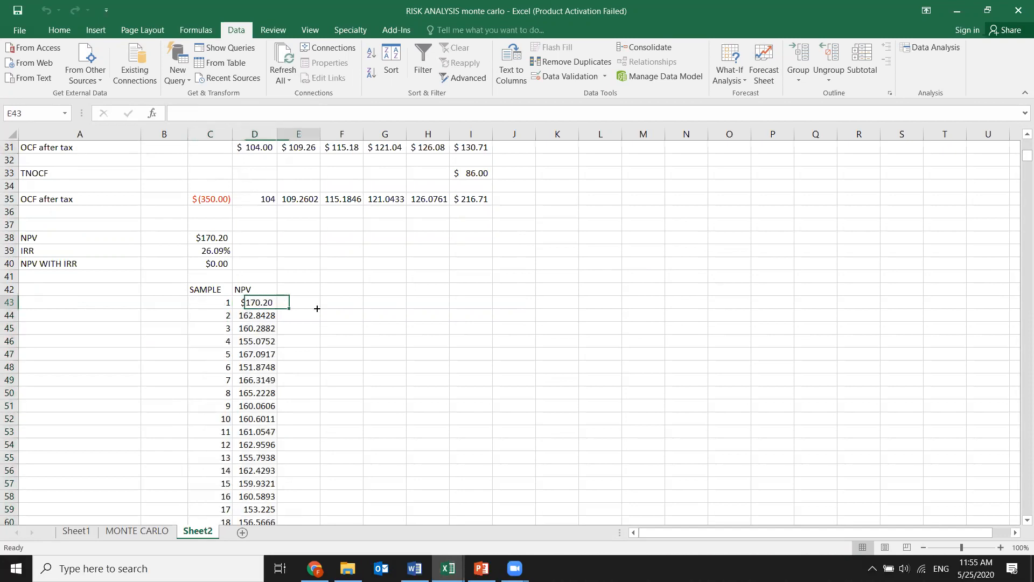
key(ctrl+a)
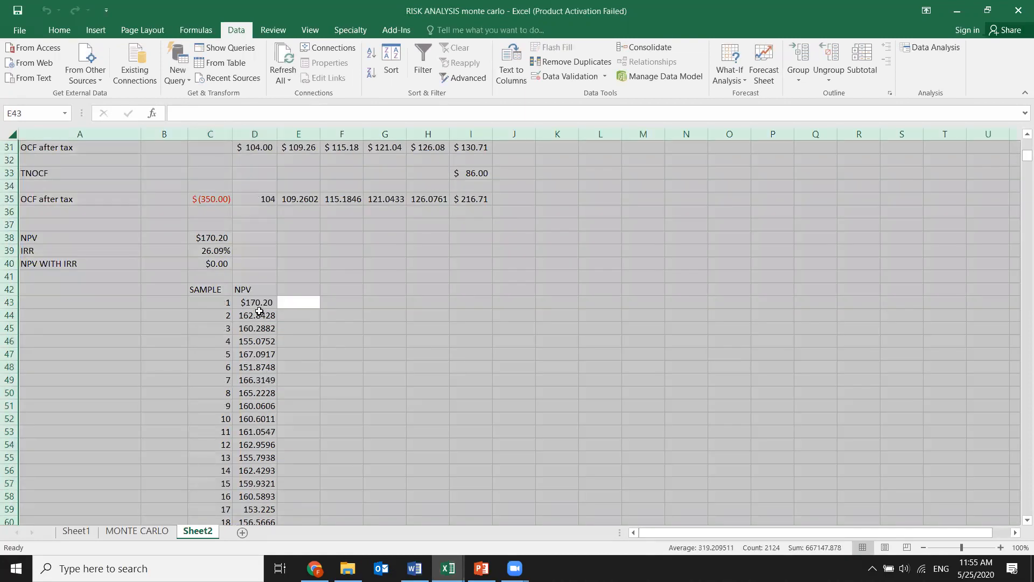
click(240, 327)
click(224, 286)
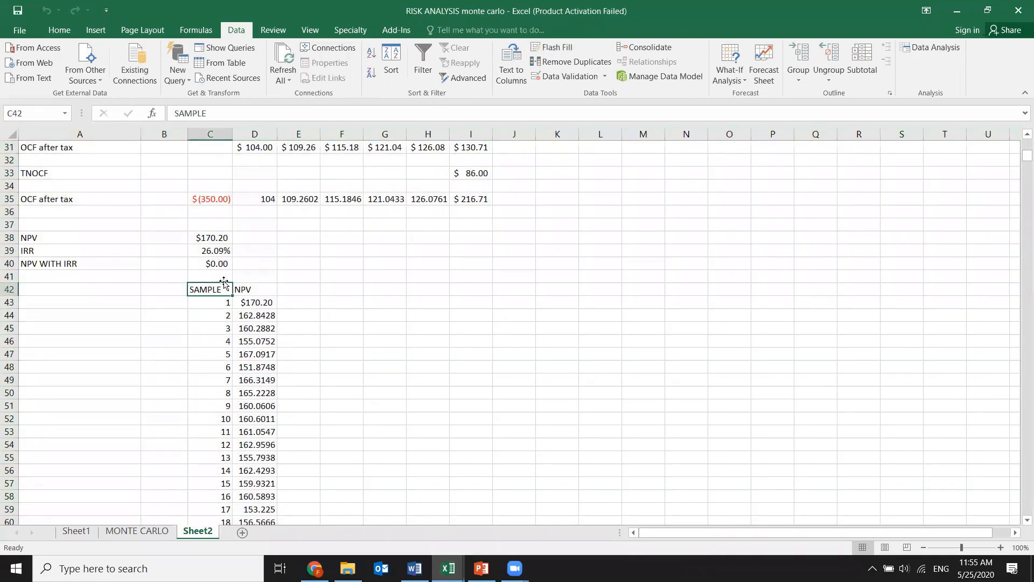
key(shift+Right)
key(ctrl+shift+Down)
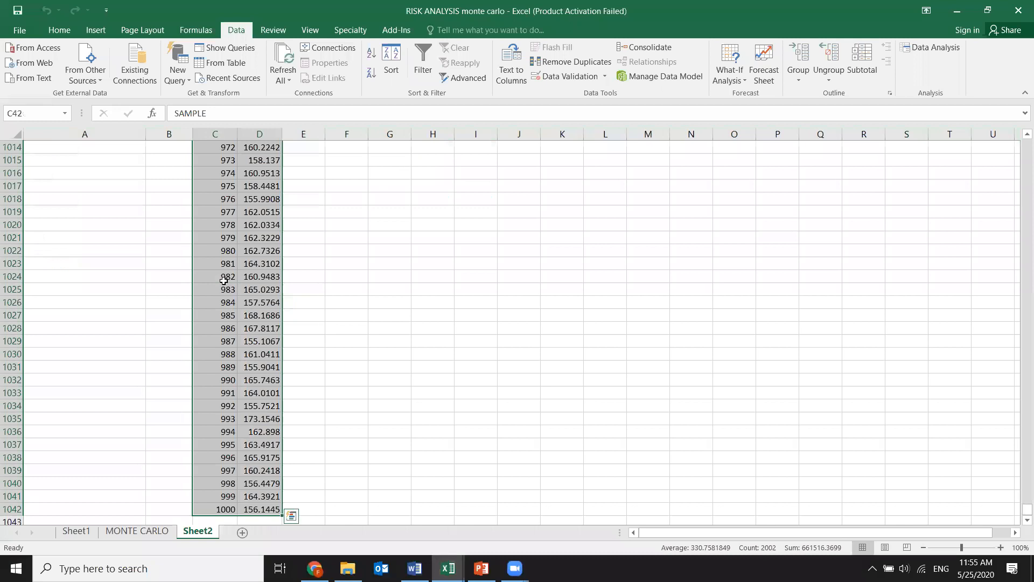
key(Delete)
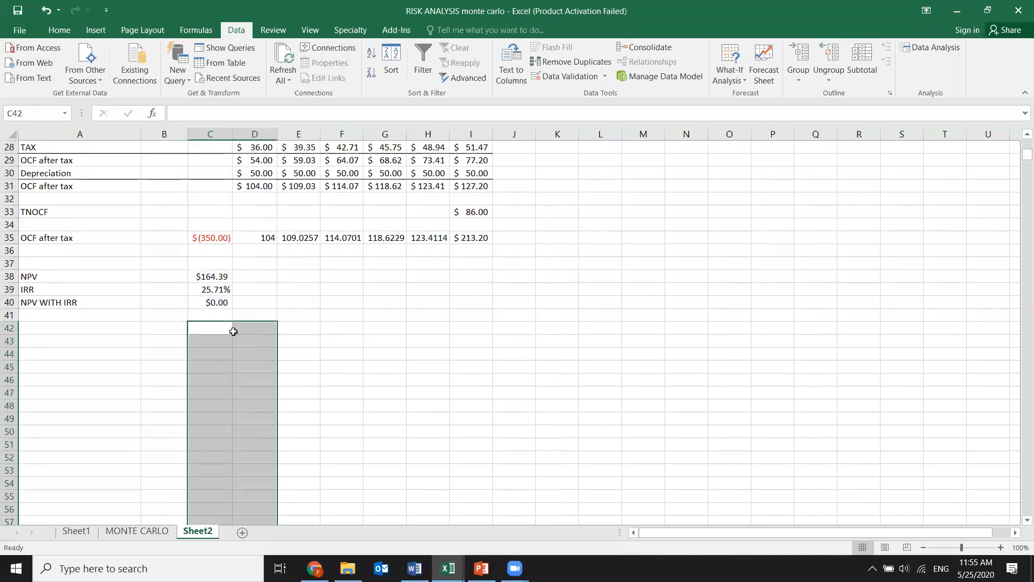
Enter the headings "SAMPLE" in C42 and "NPV" in D42, and the first sample number 1 in C43
click(223, 326)
text(SAMPLE)
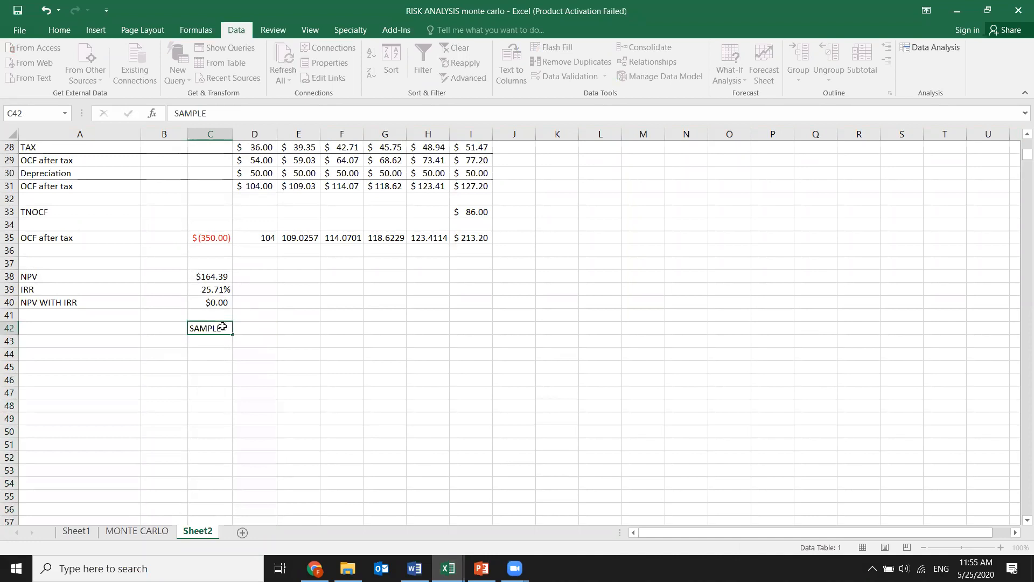
key(Tab)
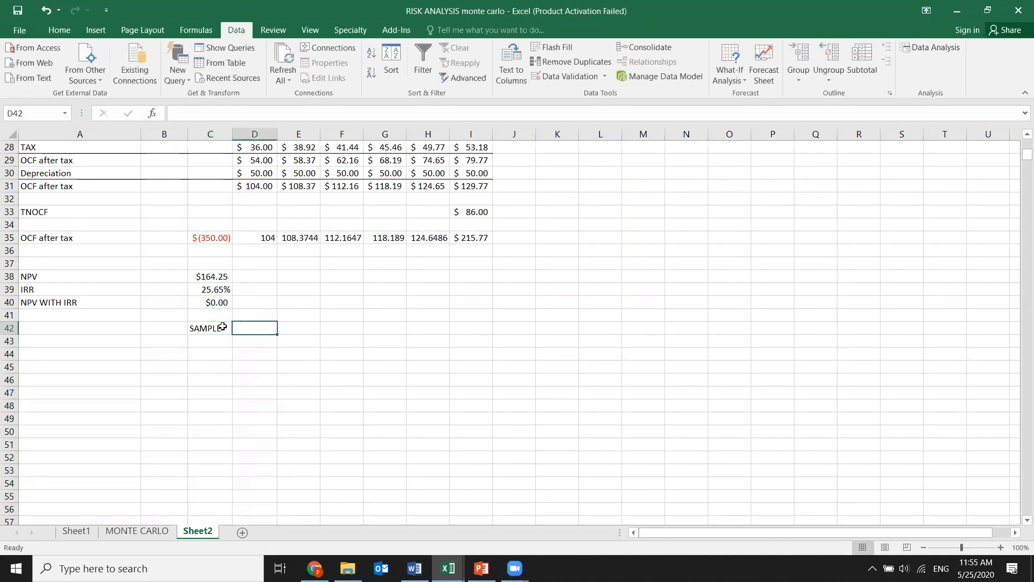
text(NPV)
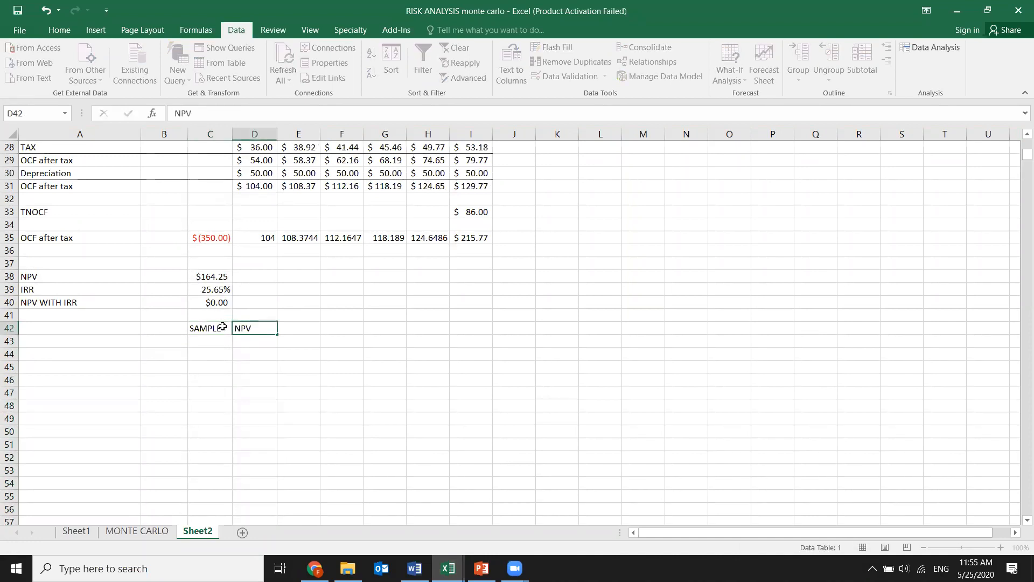
key(Return)
click(213, 338)
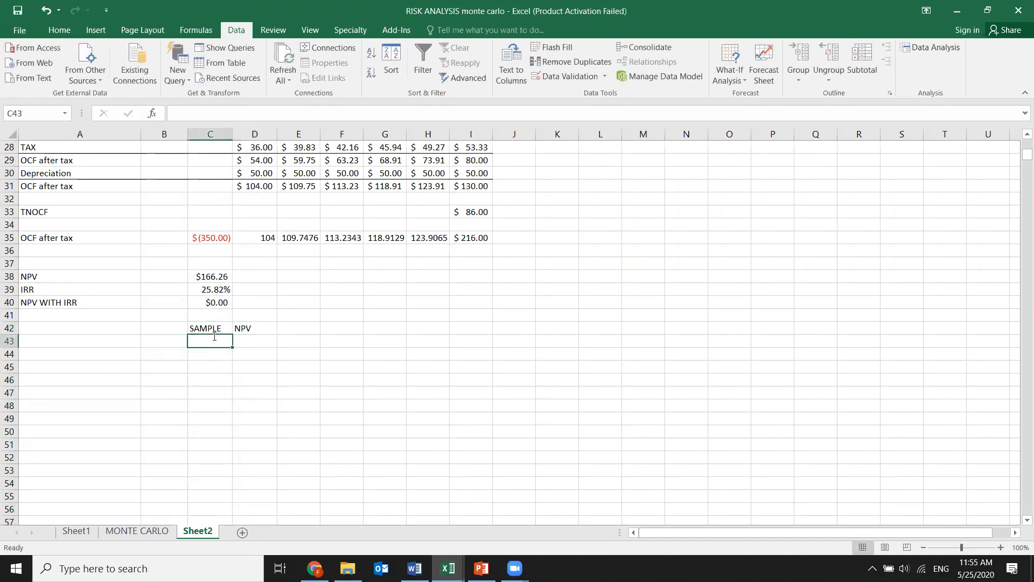
text(1)
key(Return)
key(Up)
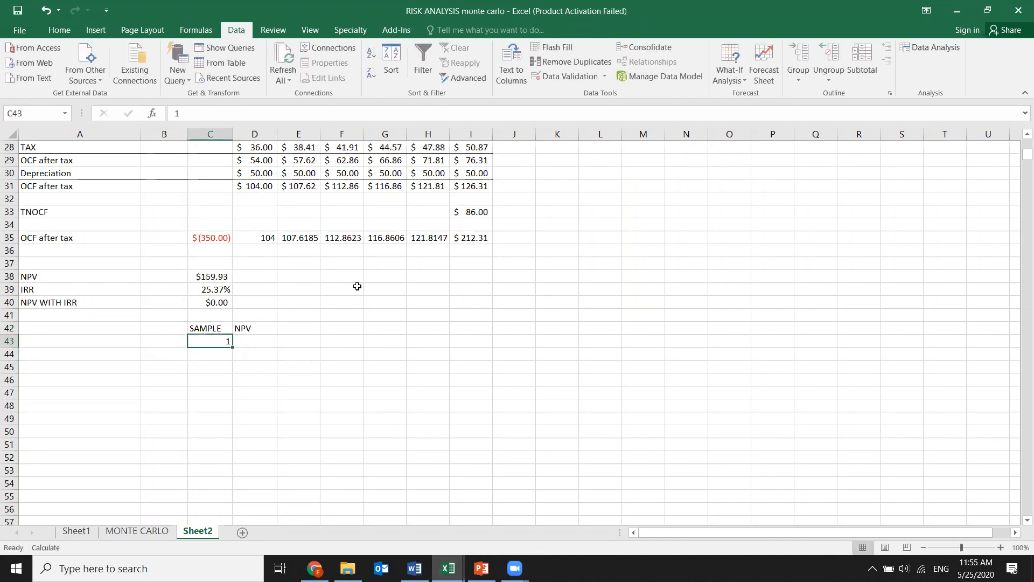
Try to fill the sample numbers from C43 along the row as a linear series with step value 1 and stop value 1000
click(59, 29)
click(907, 62)
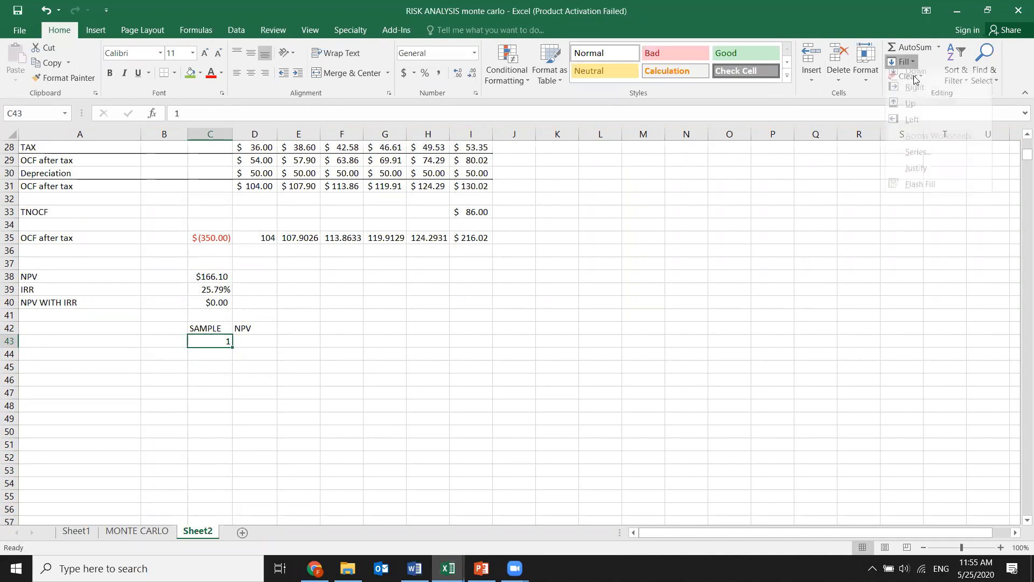
click(915, 159)
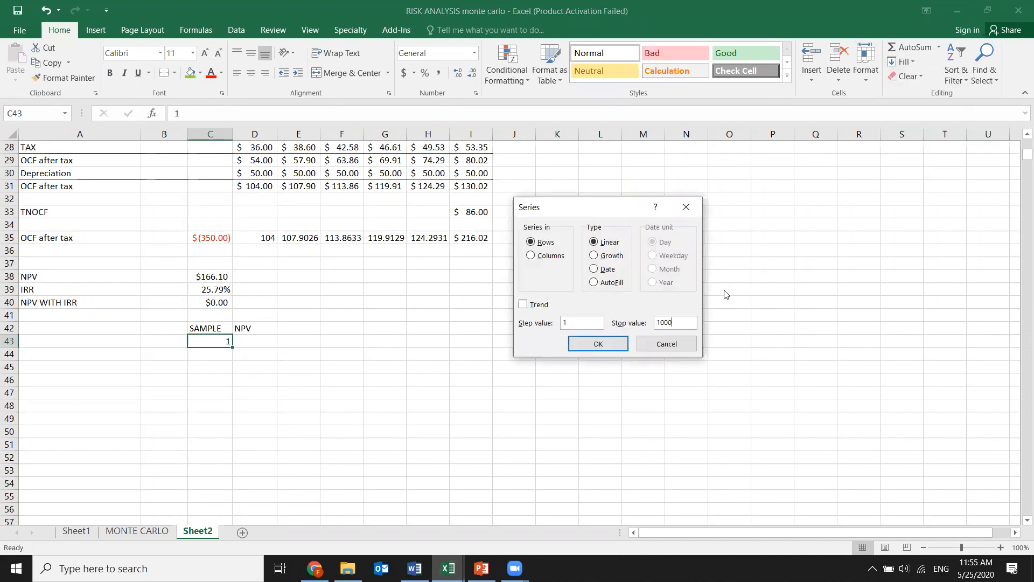
click(598, 344)
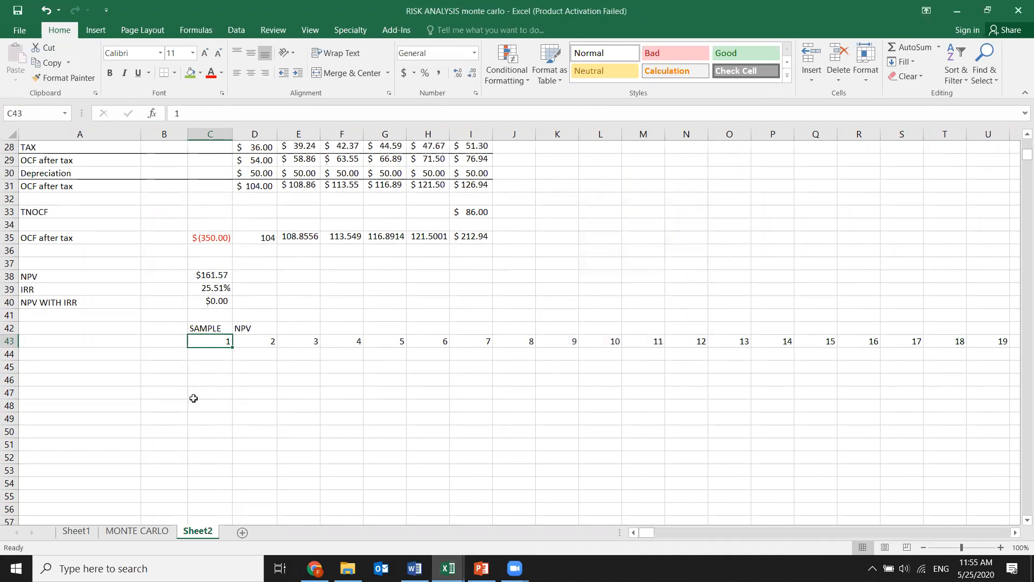
key(ctrl+z)
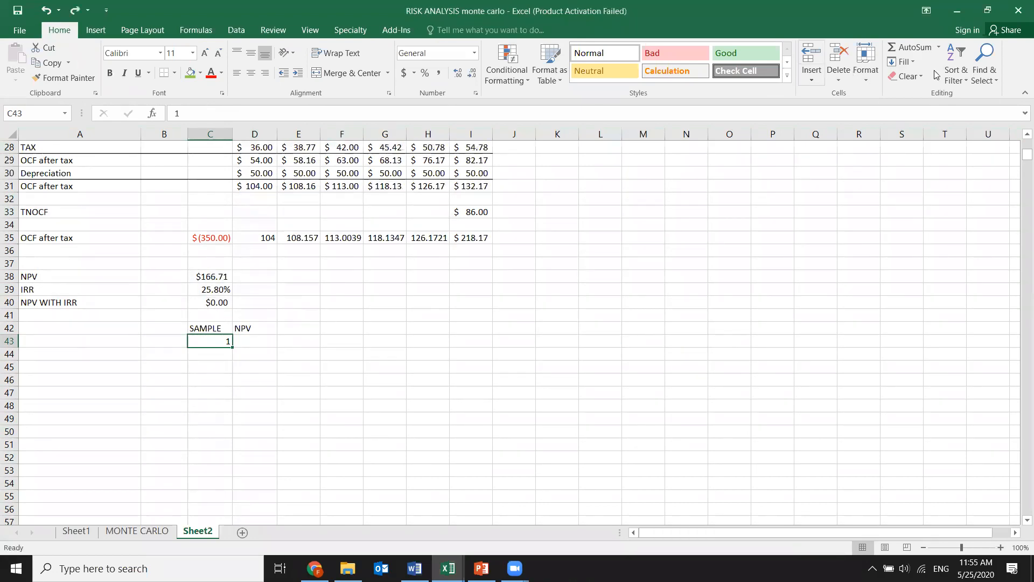
Fill the sample numbers down column C from C43 as a linear series with step value 1 and stop value 1000
click(915, 64)
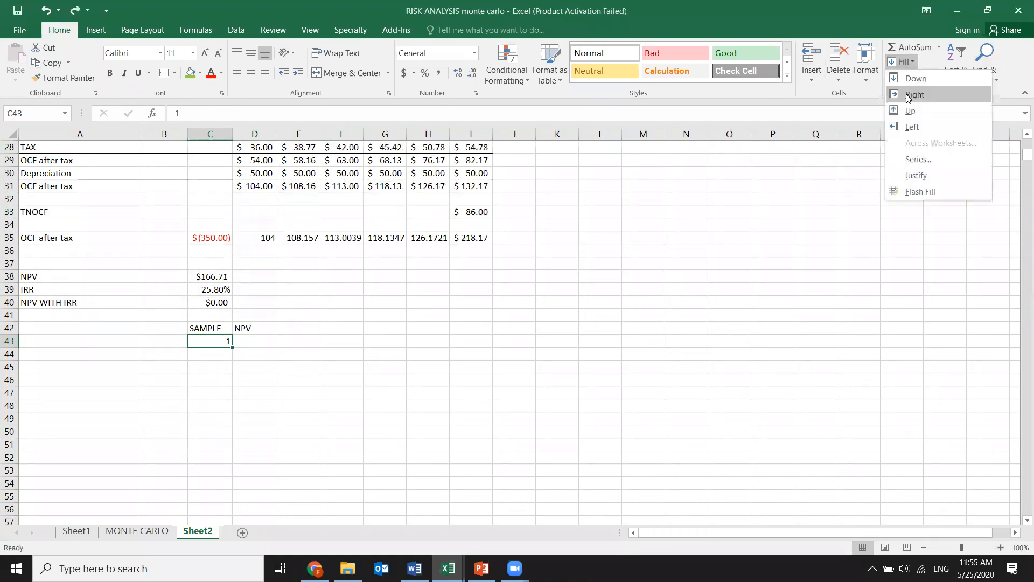
click(917, 159)
click(549, 256)
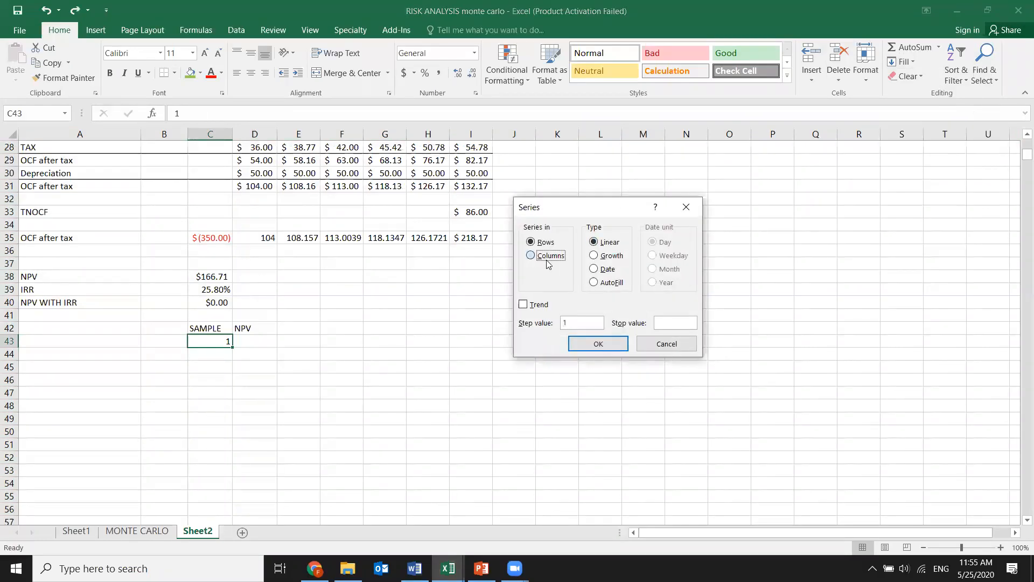
click(681, 322)
text(1000)
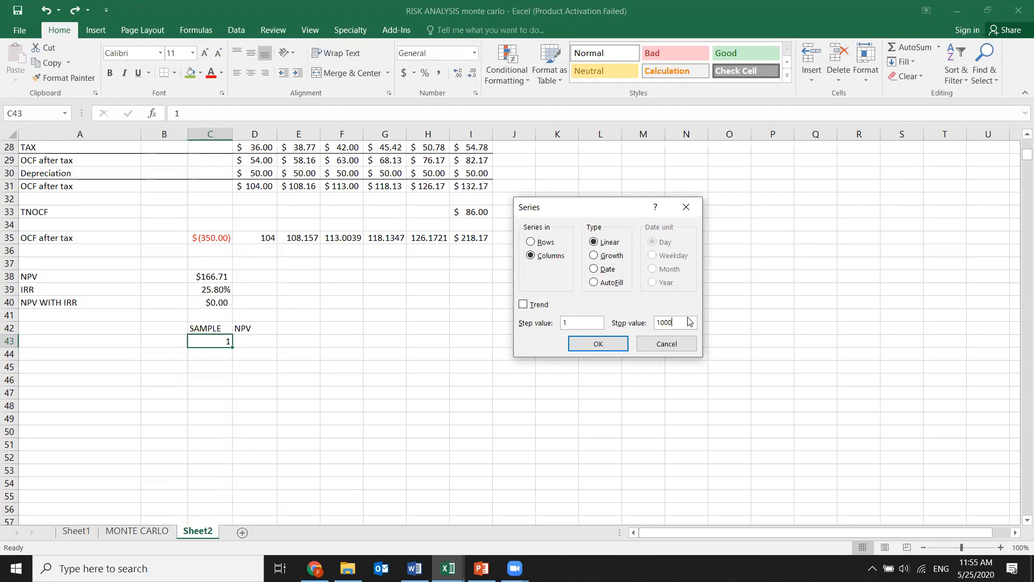
click(610, 344)
Link the first NPV sample in D43 to the computed NPV in C38
click(250, 342)
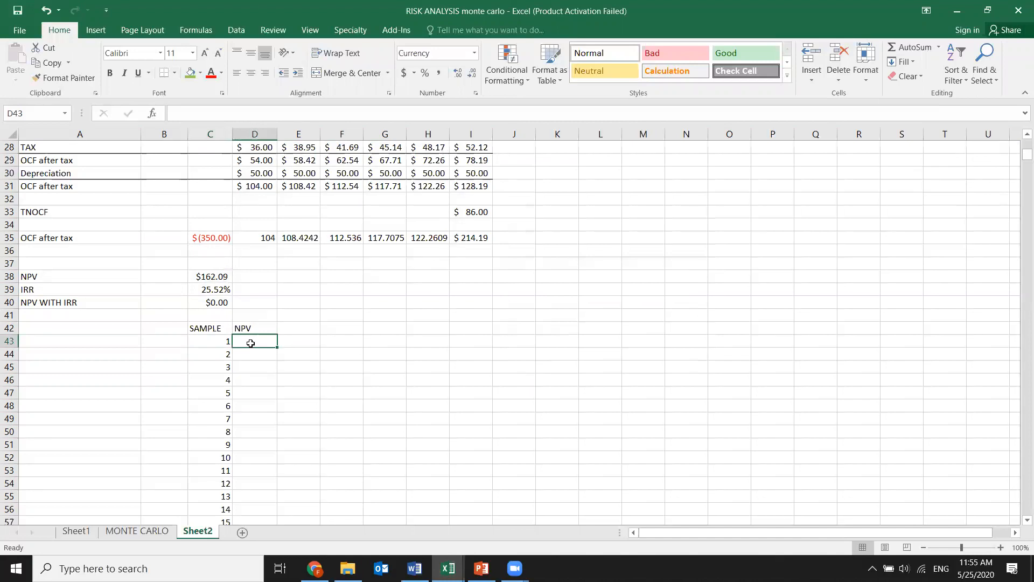
text(=)
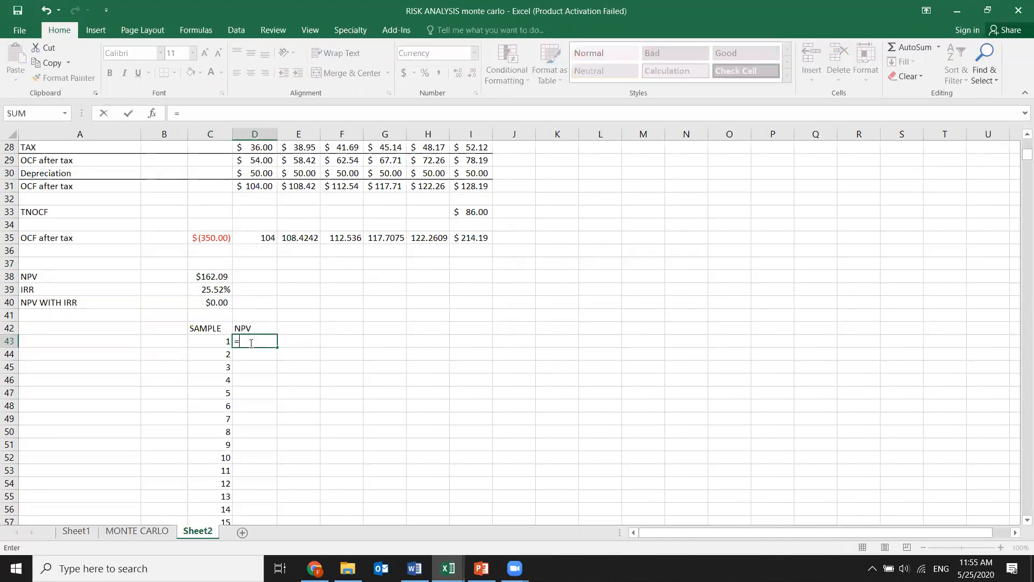
click(219, 276)
key(Return)
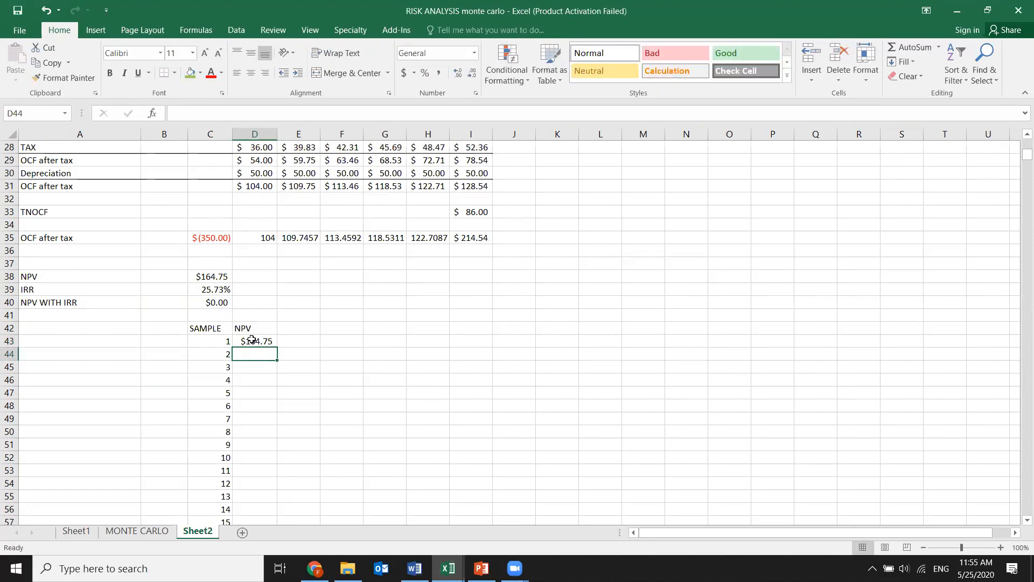
Create a what-if data table over C43:D1042 with D42 as the column input cell and no row input cell
click(228, 341)
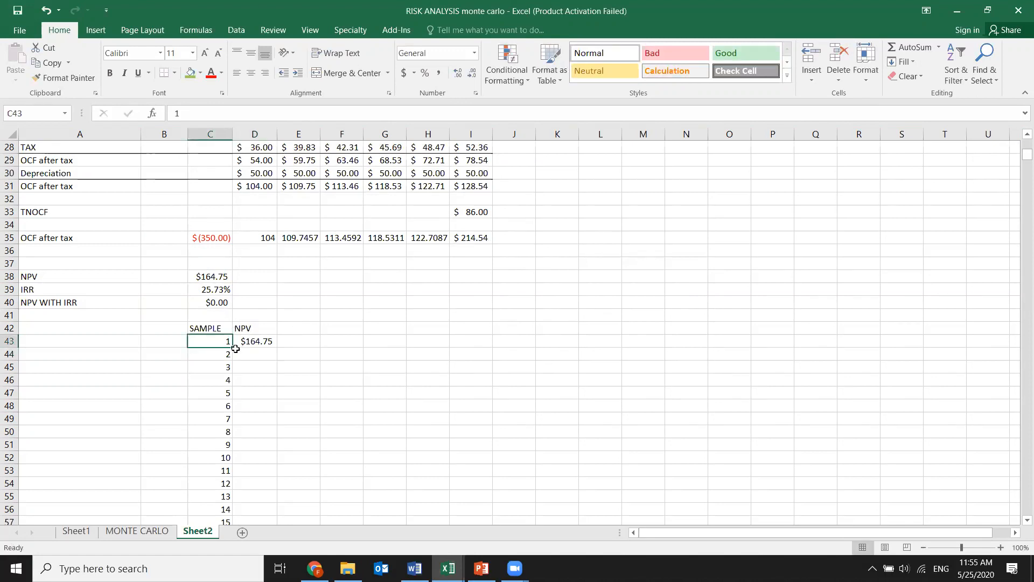
shift+click(270, 341)
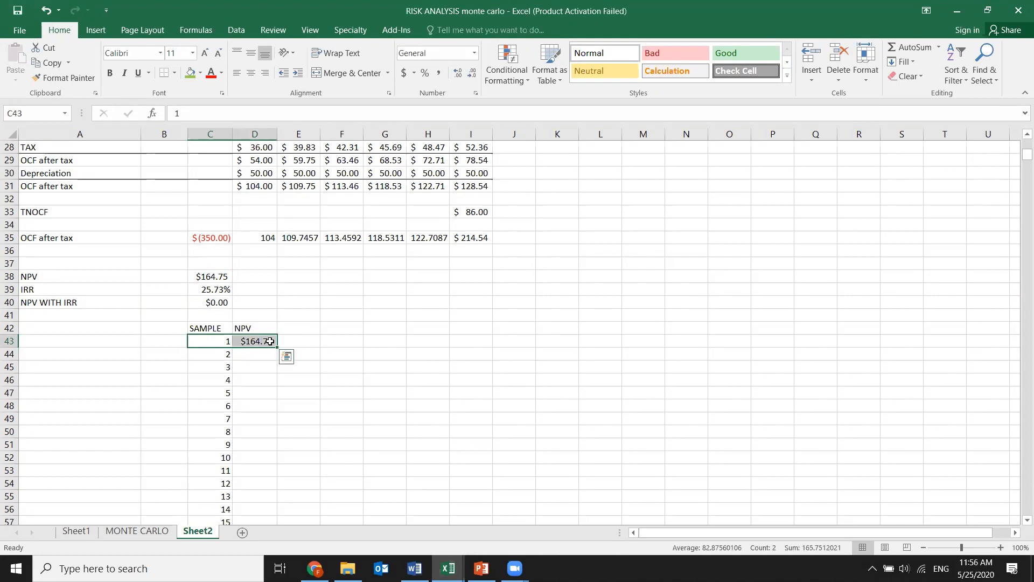
key(ctrl+shift+Down)
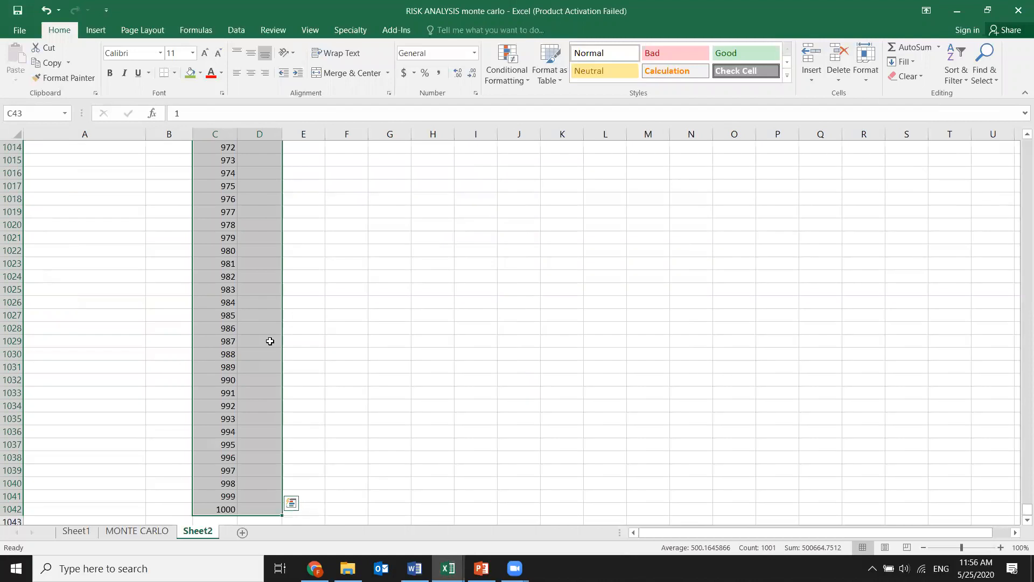
scroll(965, 381, up, 16)
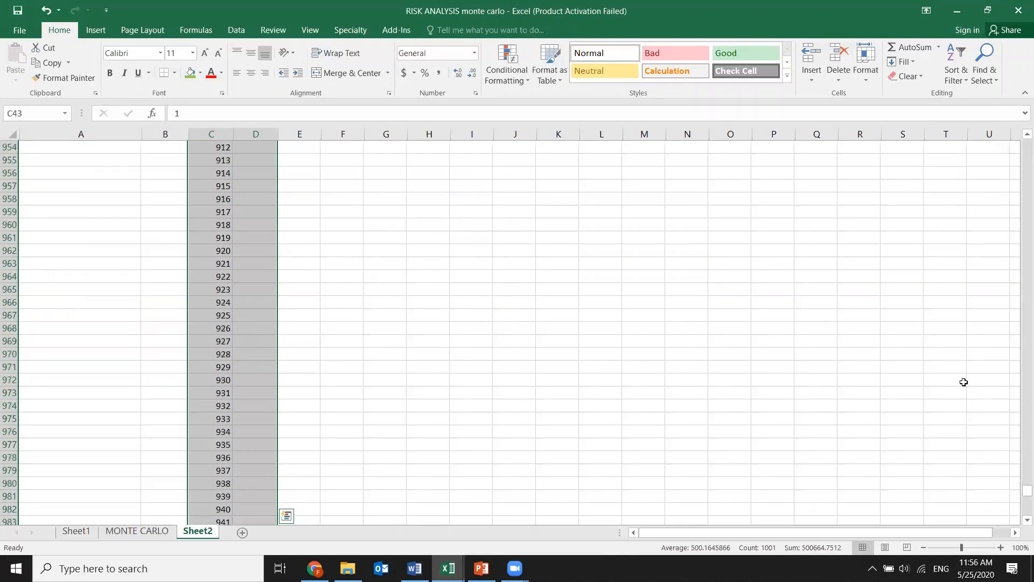
drag(1018, 477, 1018, 155)
scroll(463, 336, down, 6)
scroll(457, 335, up, 2)
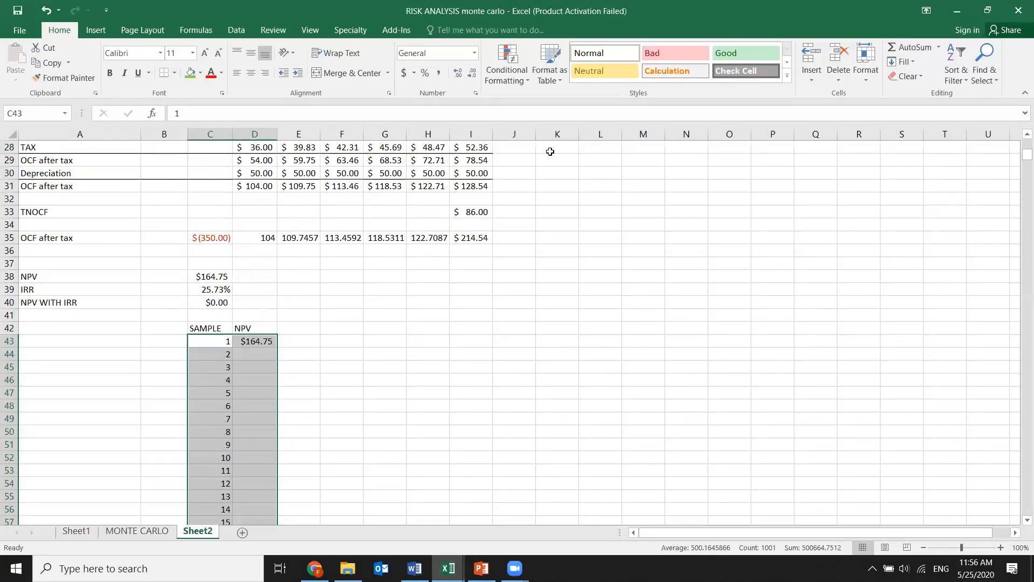
click(233, 31)
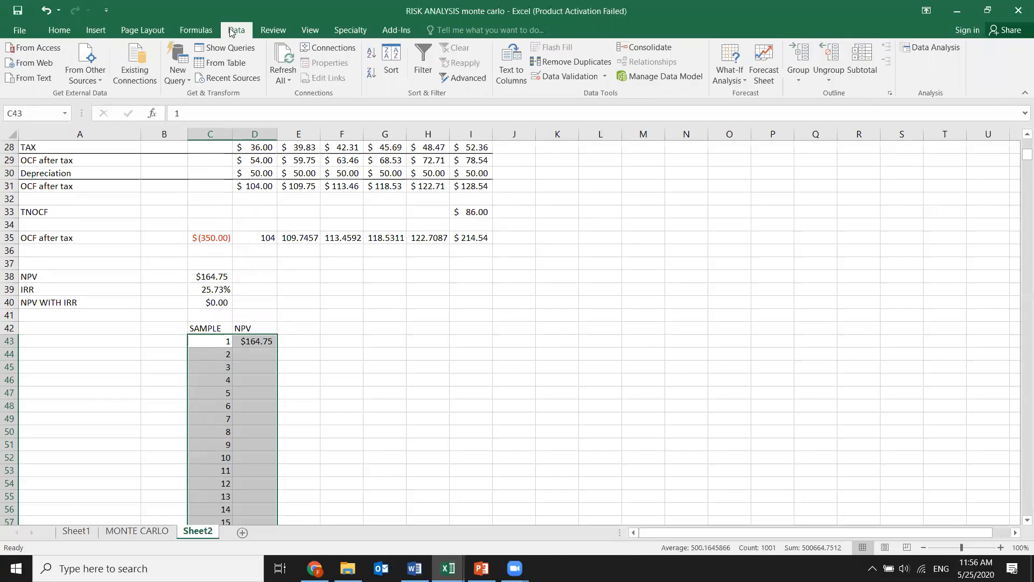
click(746, 79)
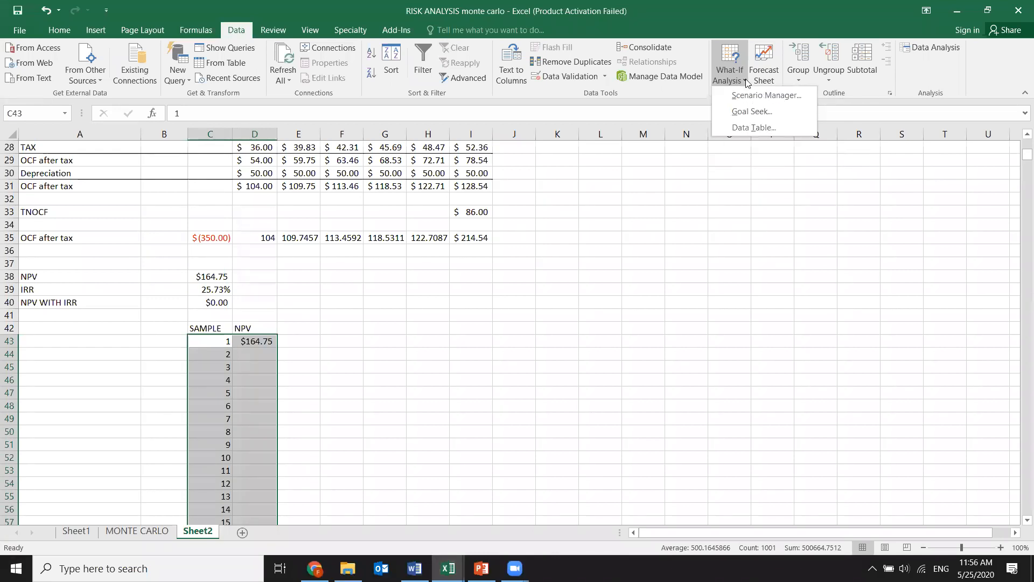
click(748, 128)
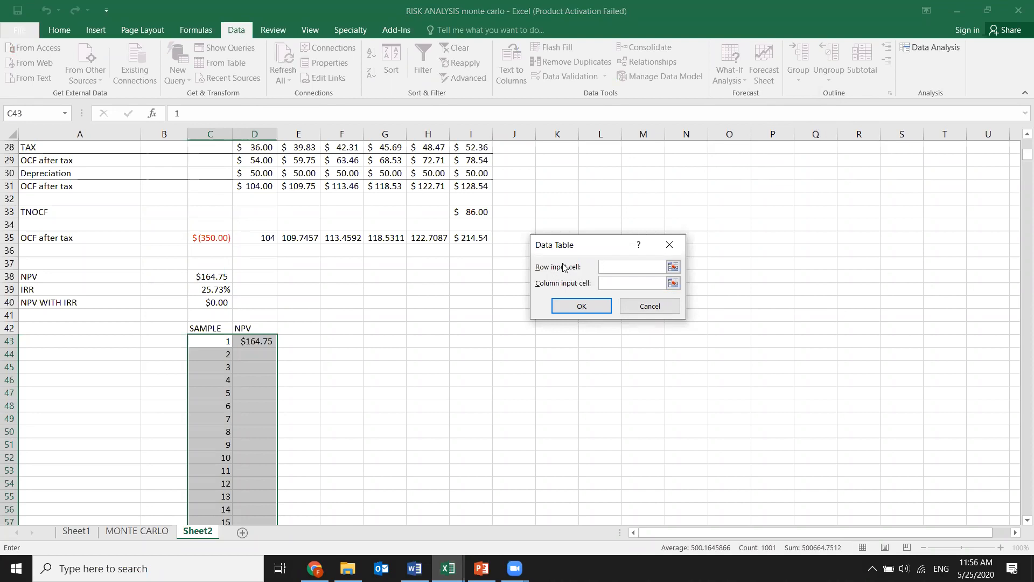
click(610, 265)
click(628, 283)
click(241, 329)
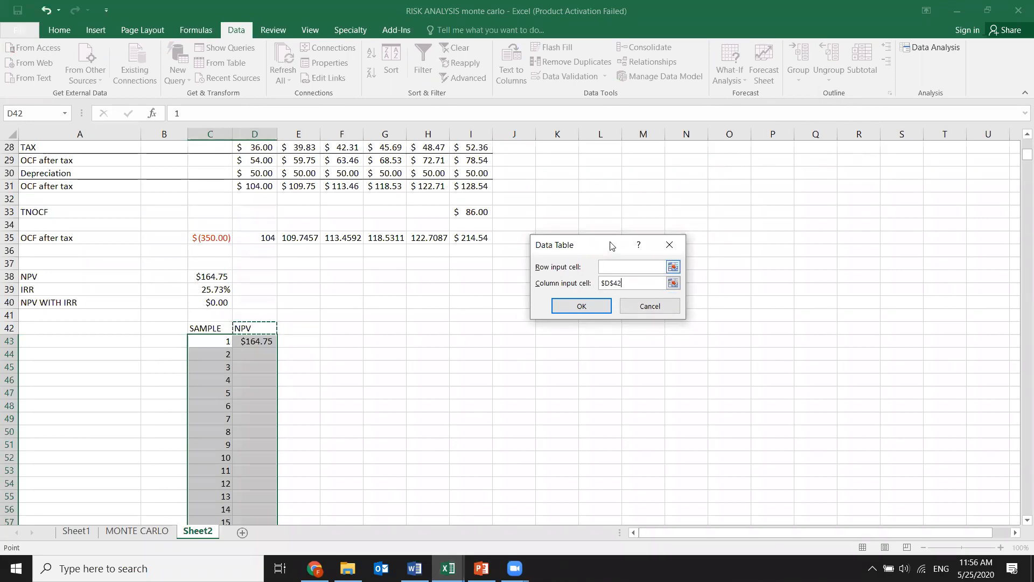
click(583, 305)
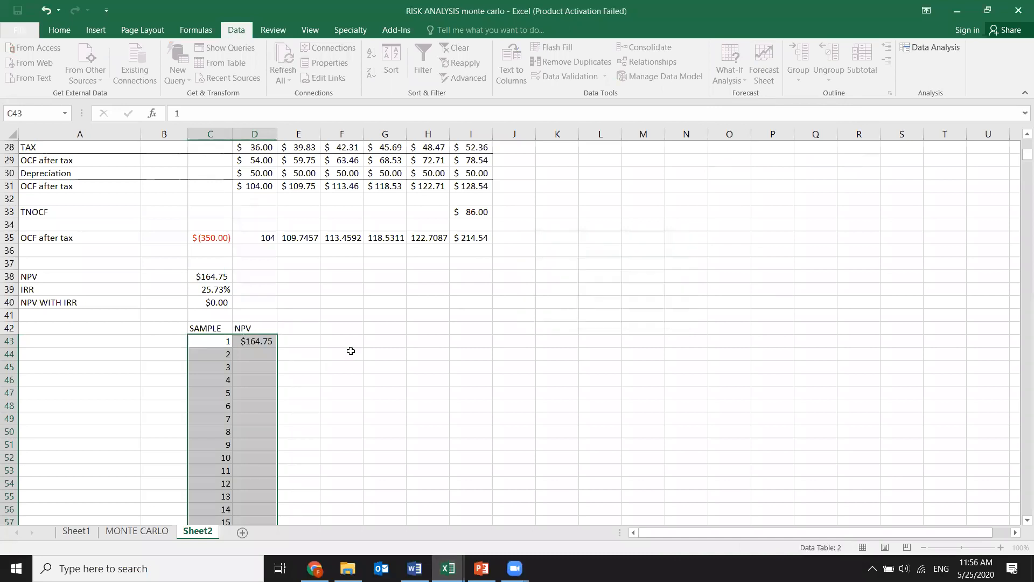
Start a Descriptive Statistics analysis with summary statistics enabled and the output directed to a range
scroll(249, 356, down, 20)
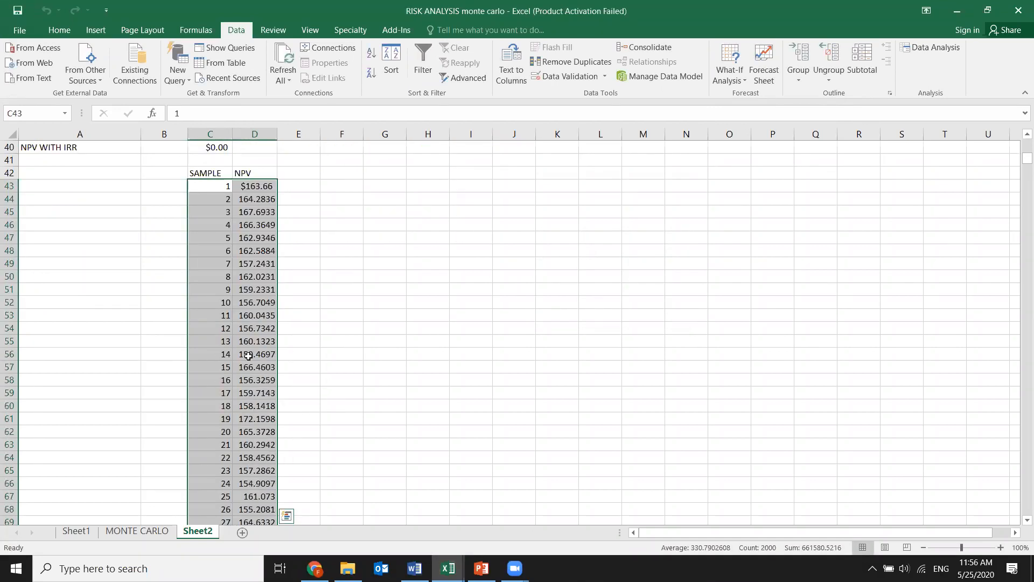
scroll(250, 351, down, 20)
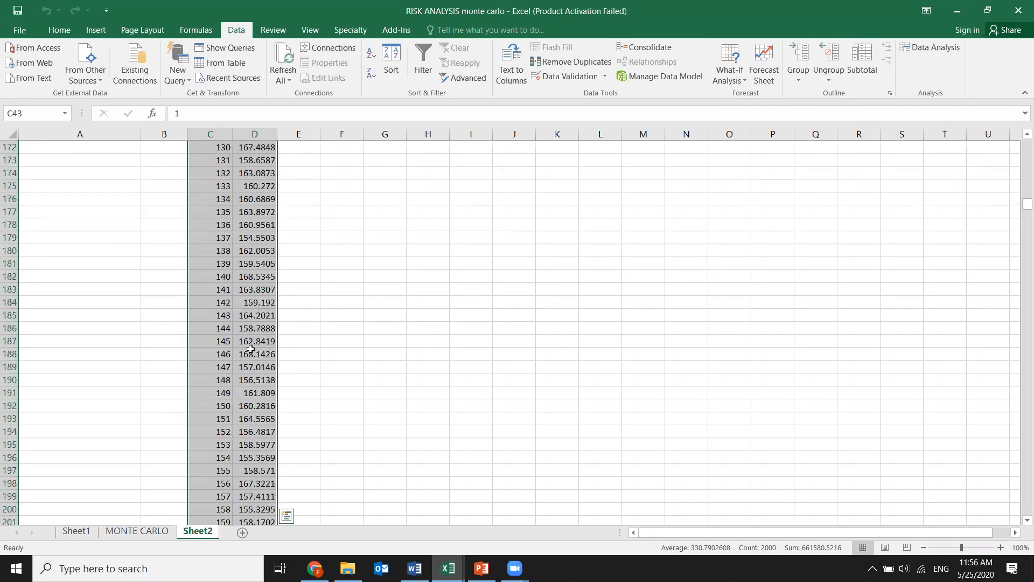
scroll(244, 300, down, 9)
scroll(253, 326, up, 20)
scroll(250, 334, up, 20)
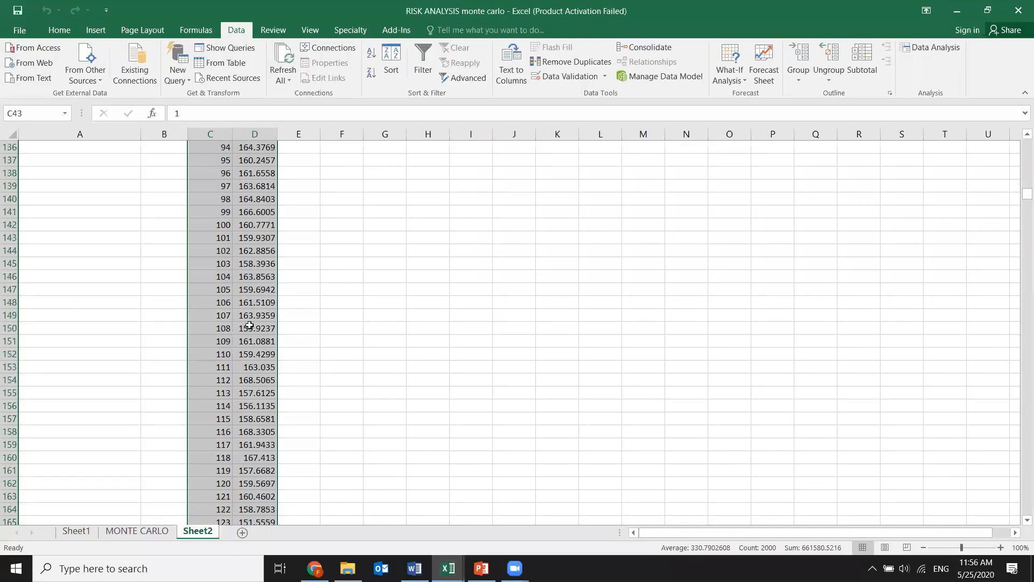
scroll(246, 347, up, 1)
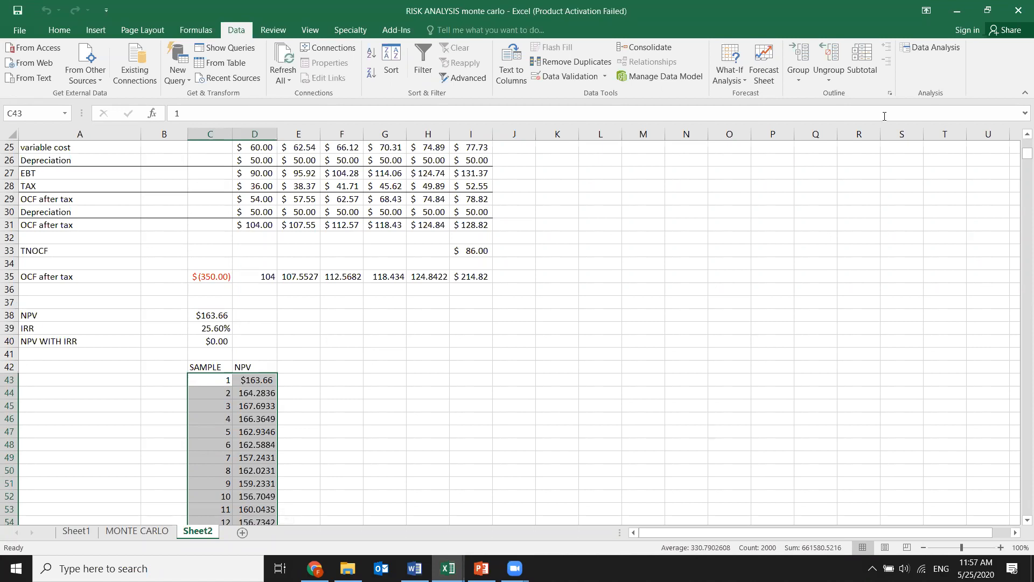
click(922, 47)
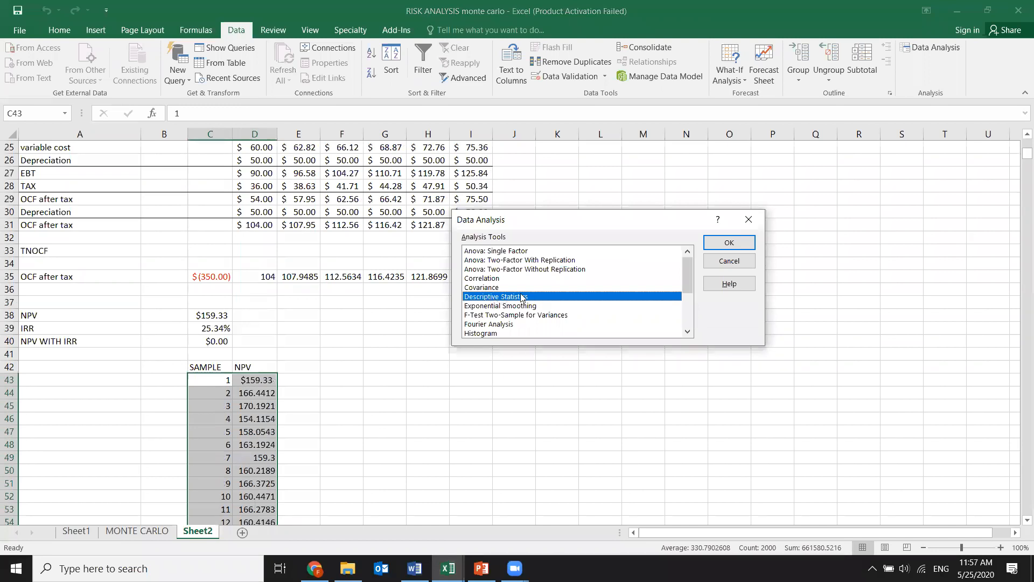
click(730, 244)
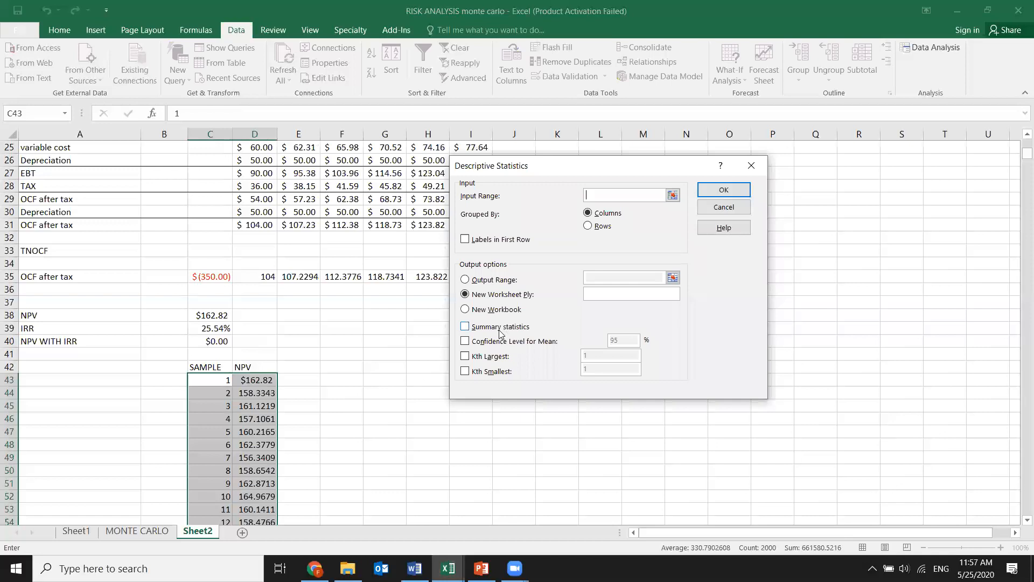
click(467, 328)
click(465, 278)
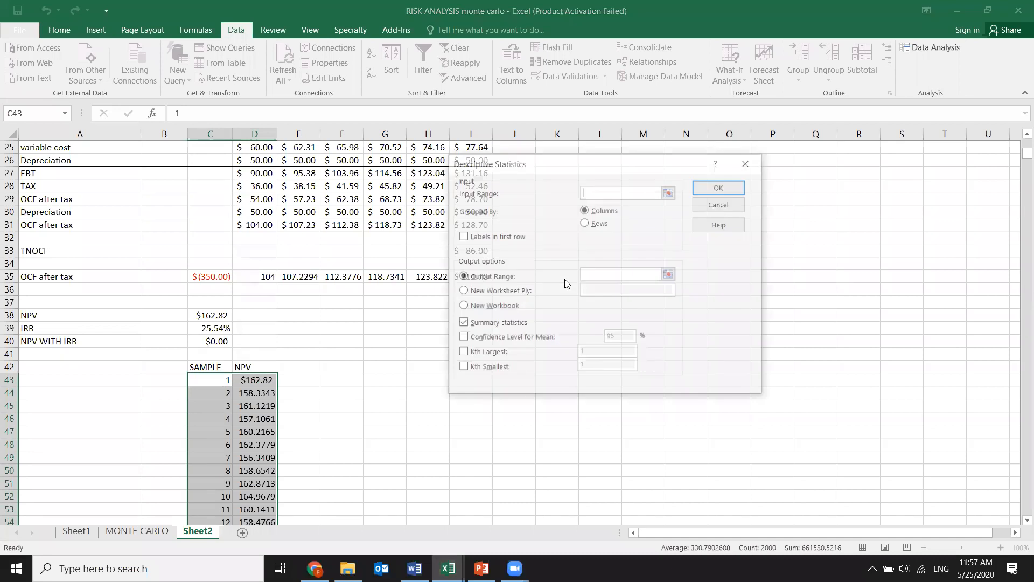
Set the analysis input range to C43:D1042 and try to run it without an output range
click(653, 195)
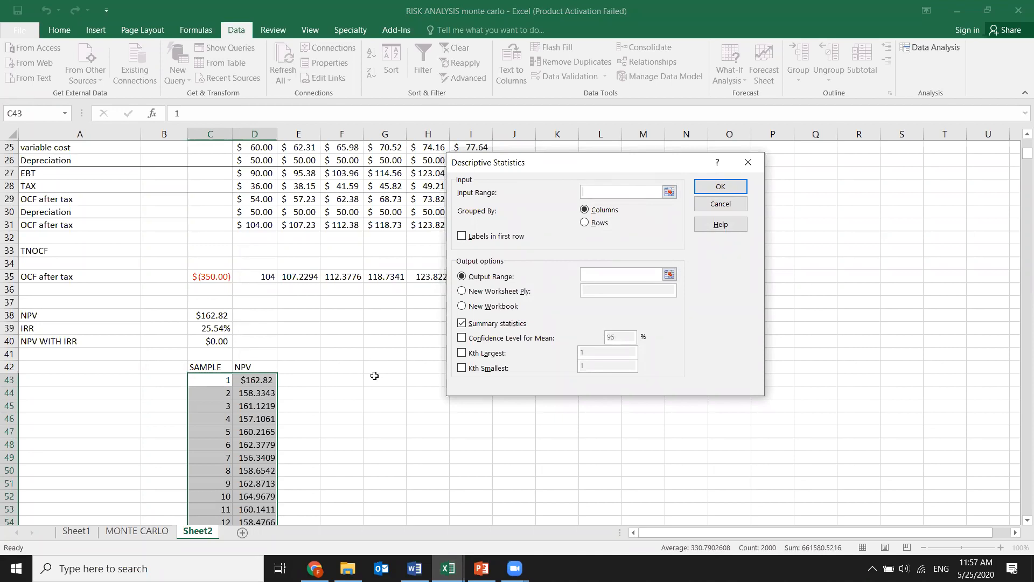
drag(218, 379, 246, 500)
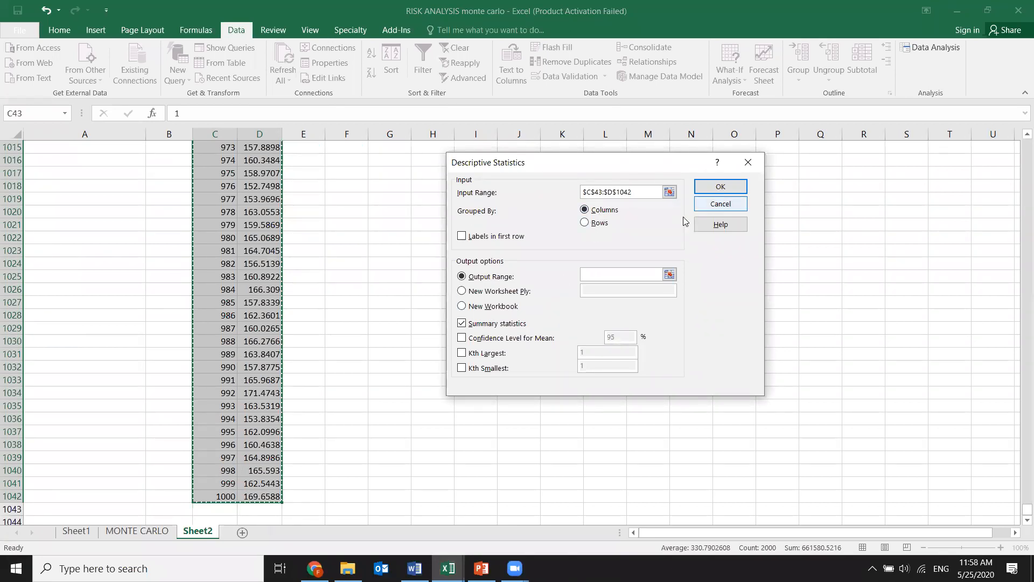
scroll(555, 268, up, 20)
scroll(560, 267, up, 14)
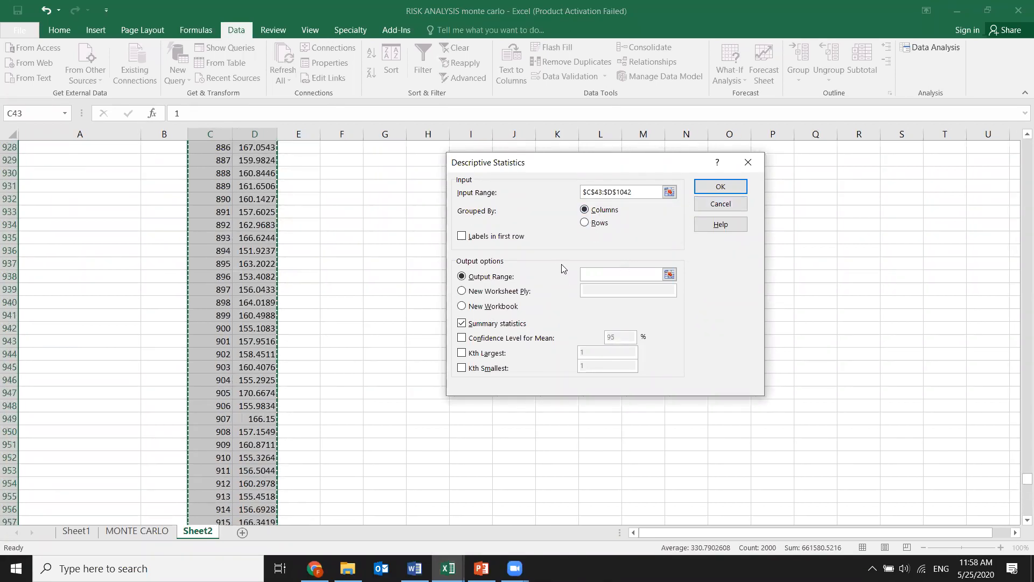
click(720, 187)
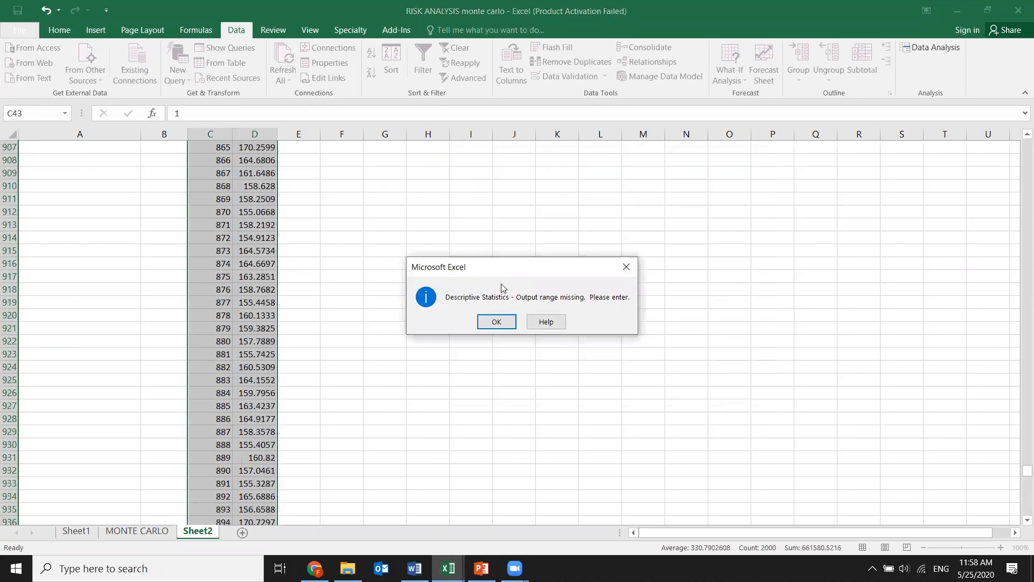
click(497, 322)
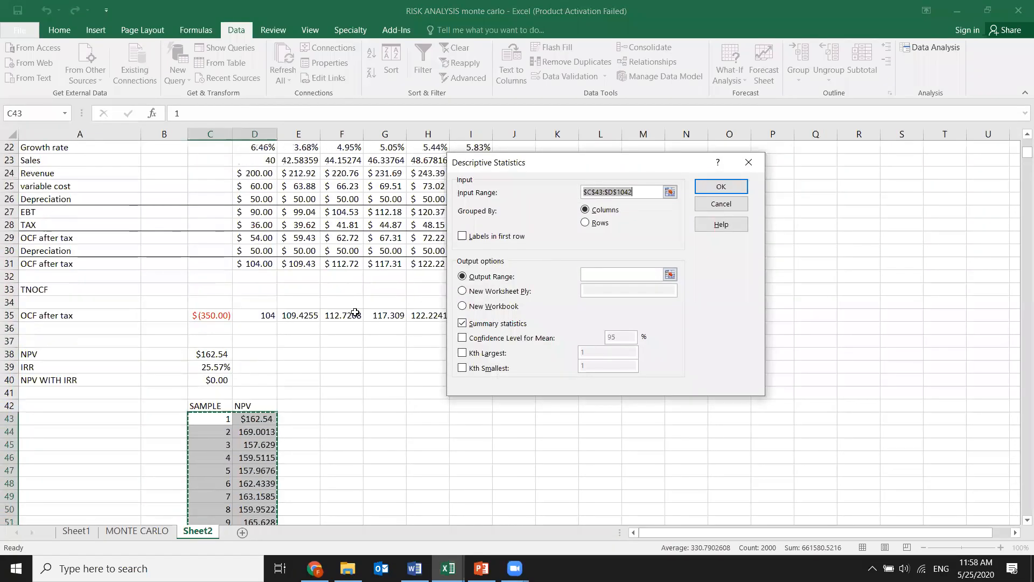
Try G42:J61 as the analysis input range and set it back to C43:D1042
scroll(355, 313, down, 2)
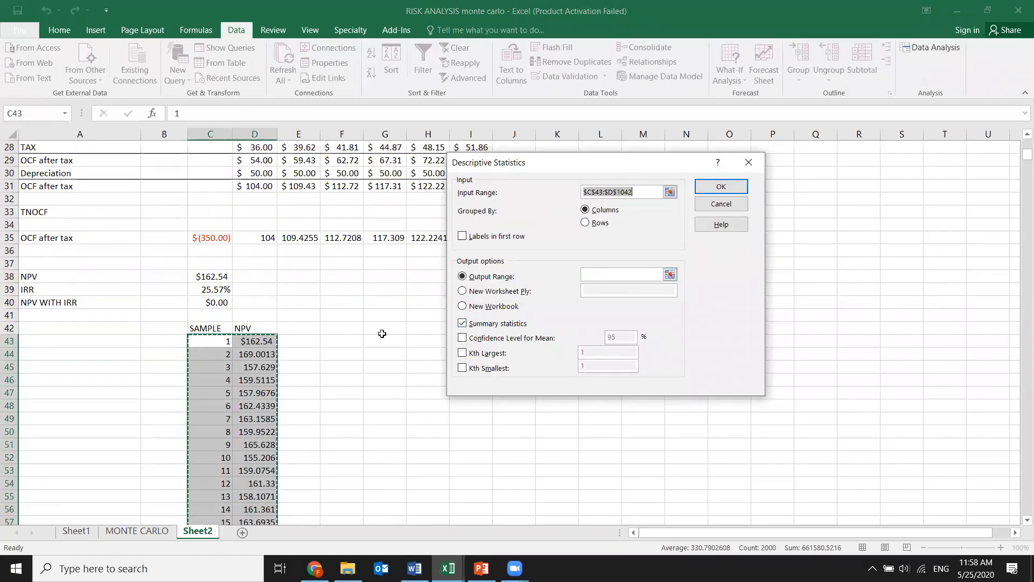
drag(380, 329, 521, 459)
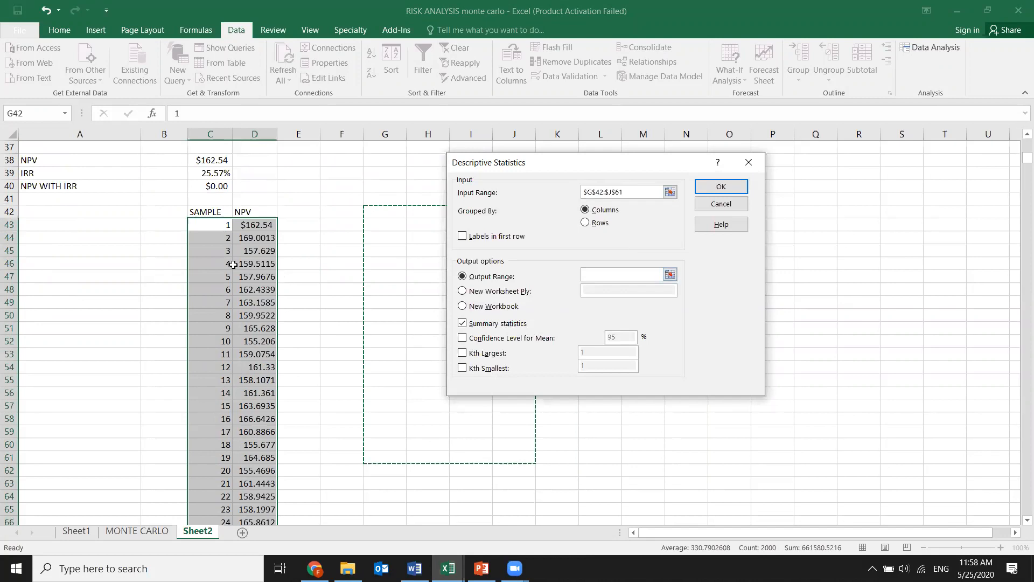
click(216, 228)
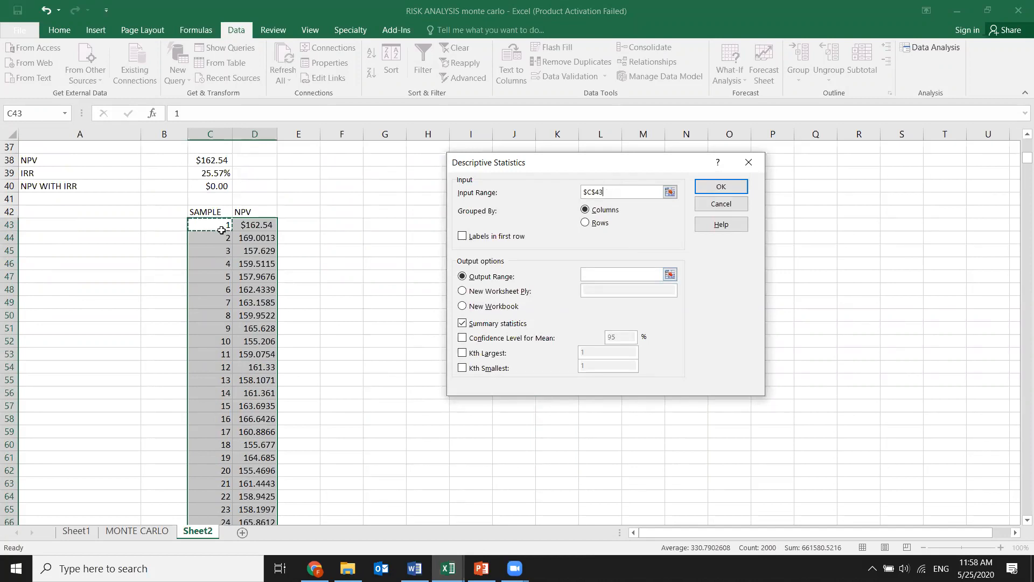
key(ctrl+shift+Down)
key(shift+Right)
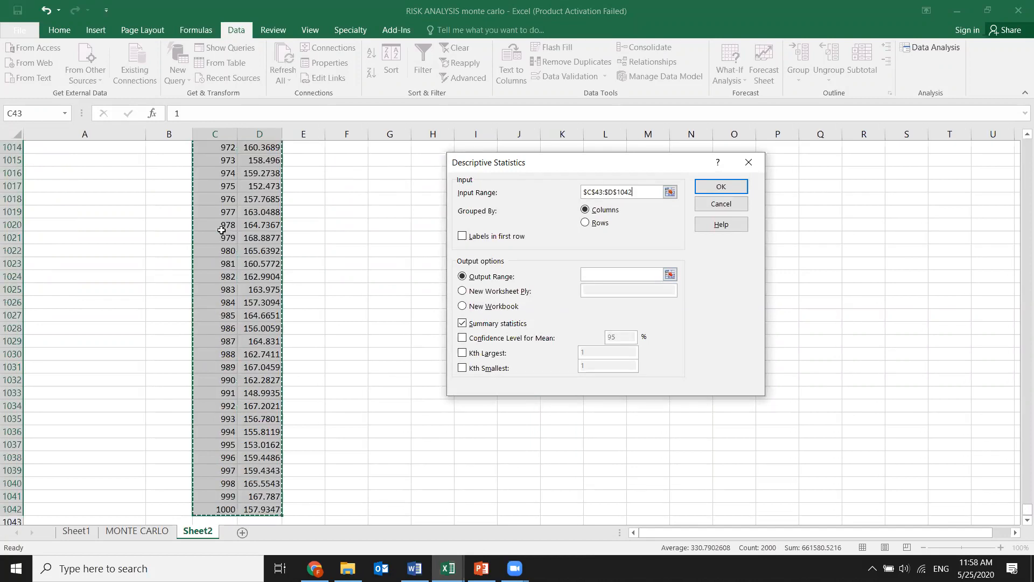
Set the descriptive statistics output range to F43:H60 beside the sample table and run the analysis
click(597, 278)
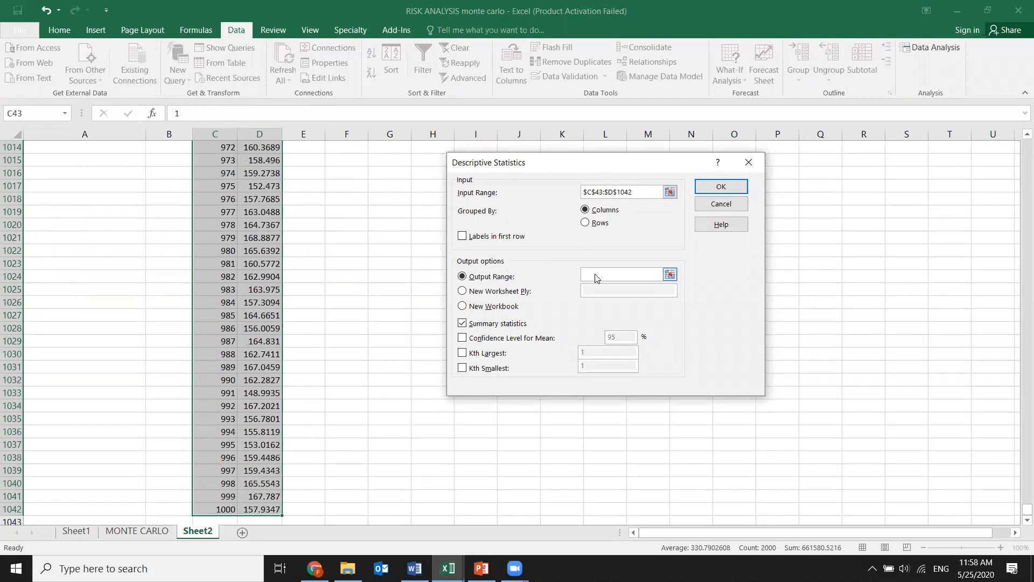
scroll(374, 248, up, 20)
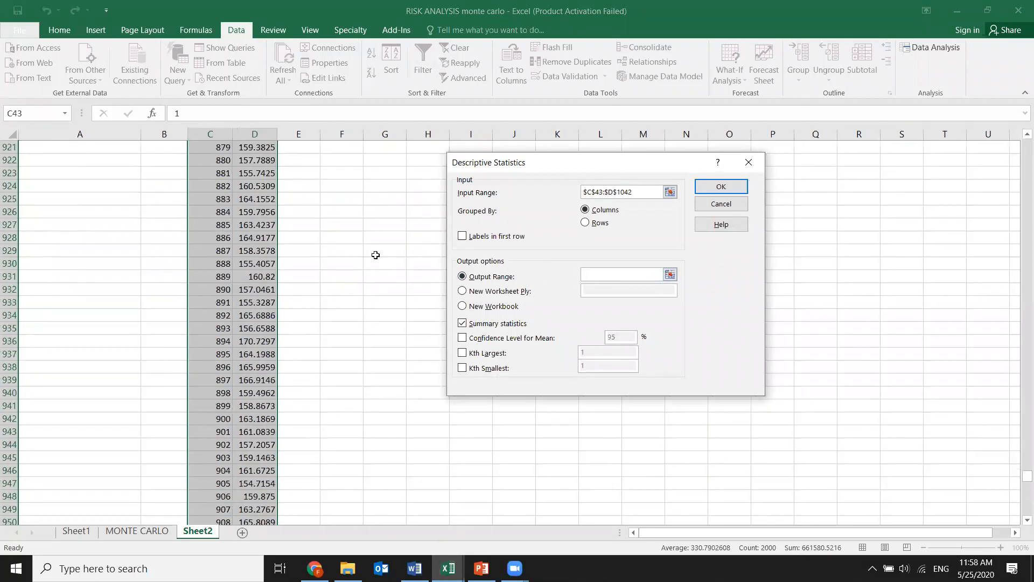
scroll(373, 255, up, 20)
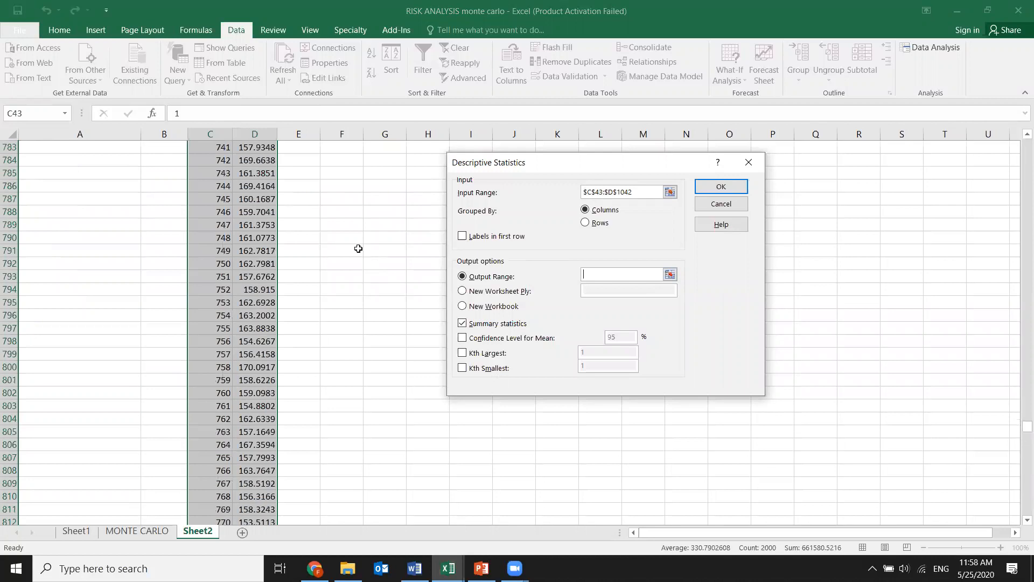
scroll(371, 231, up, 20)
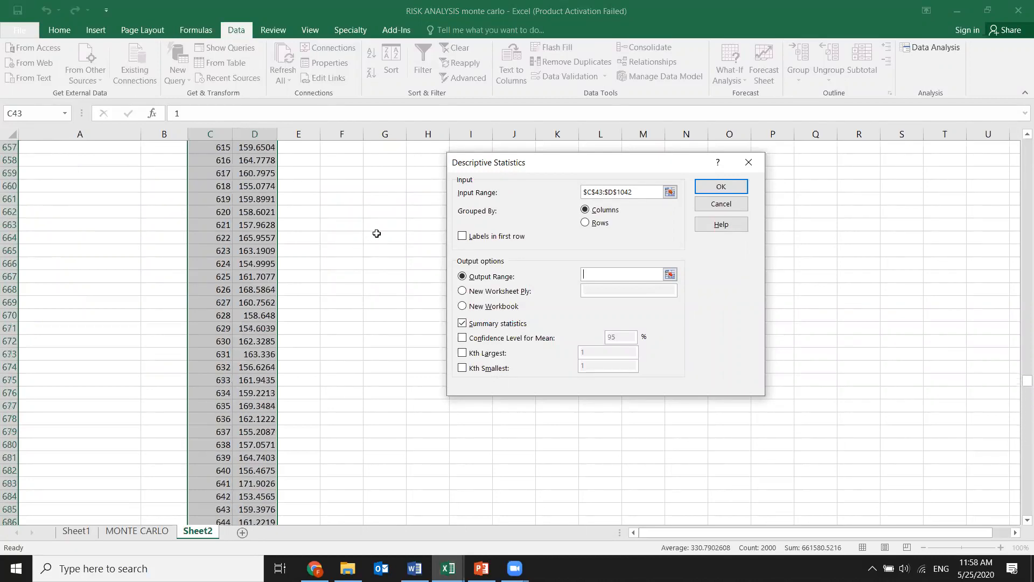
scroll(376, 233, up, 20)
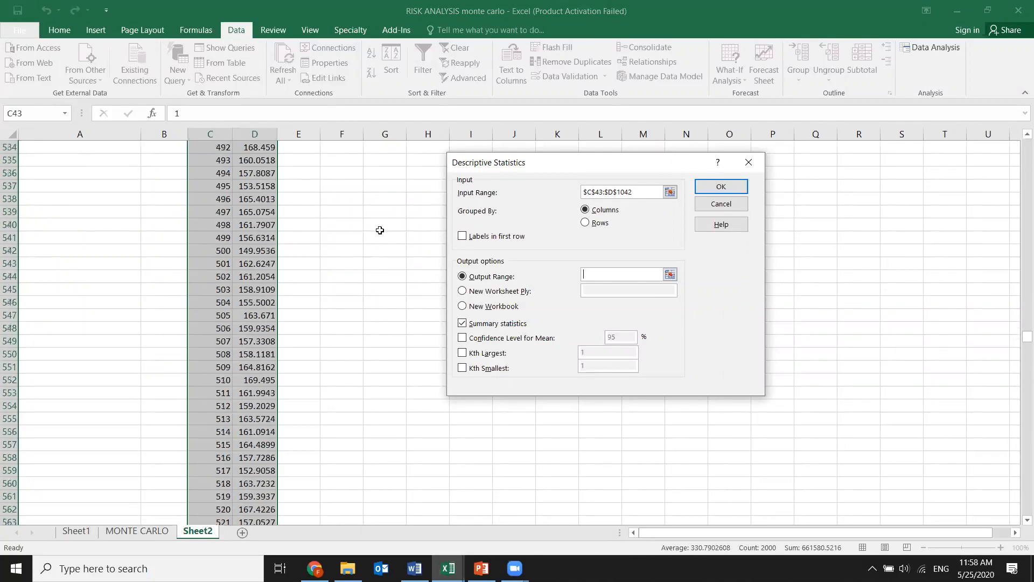
scroll(377, 230, up, 20)
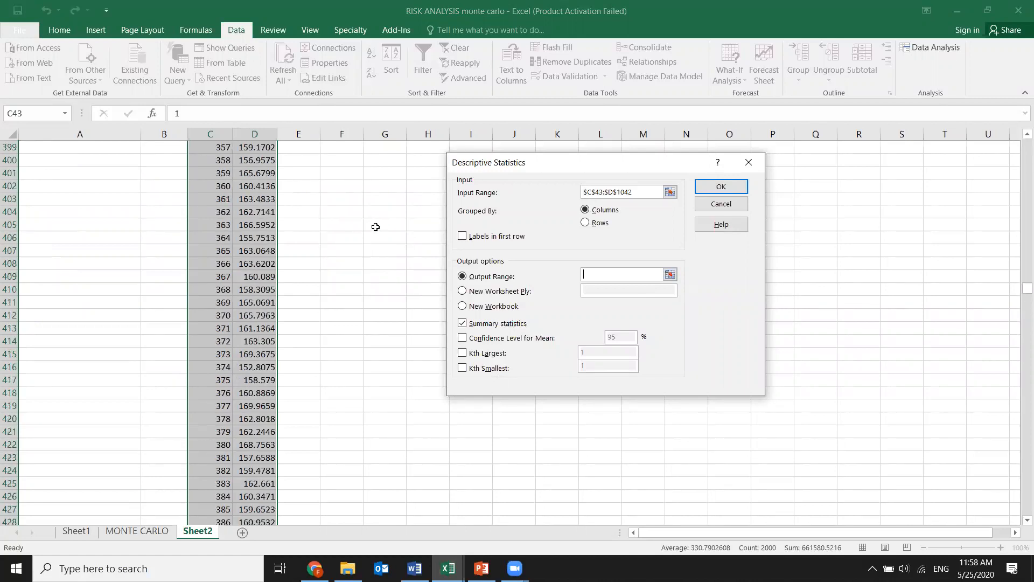
scroll(377, 218, up, 20)
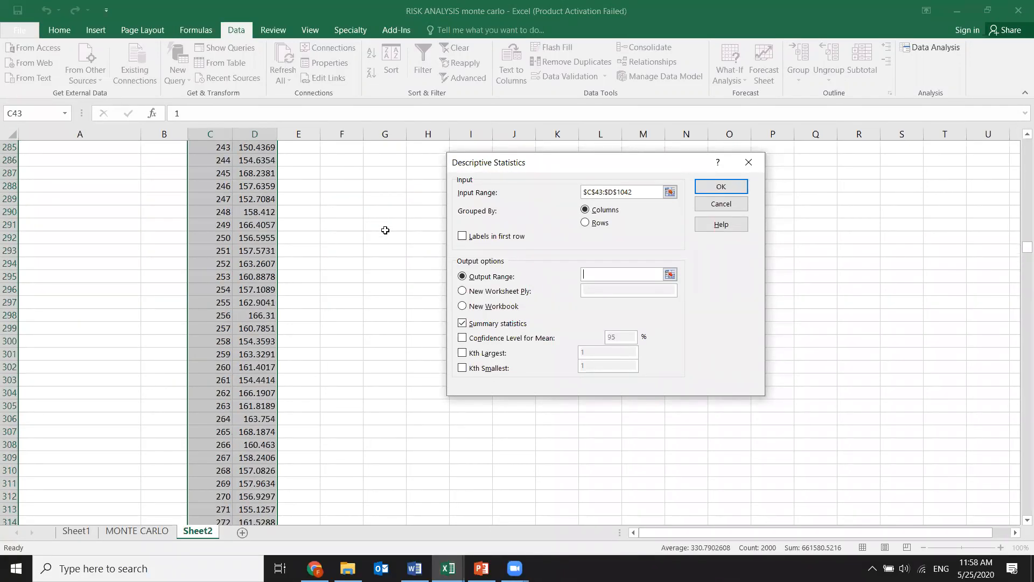
scroll(393, 233, up, 20)
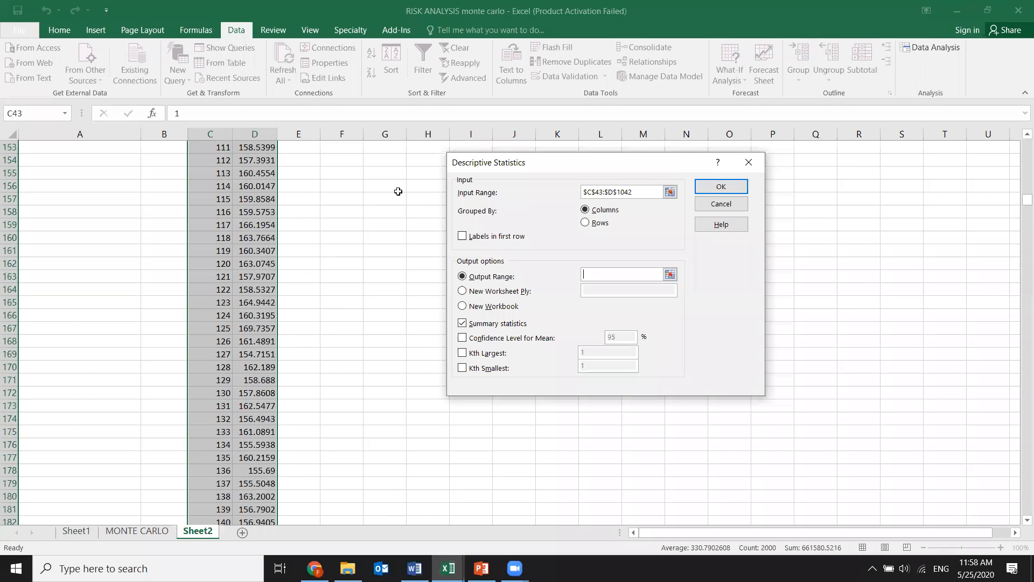
scroll(394, 193, up, 20)
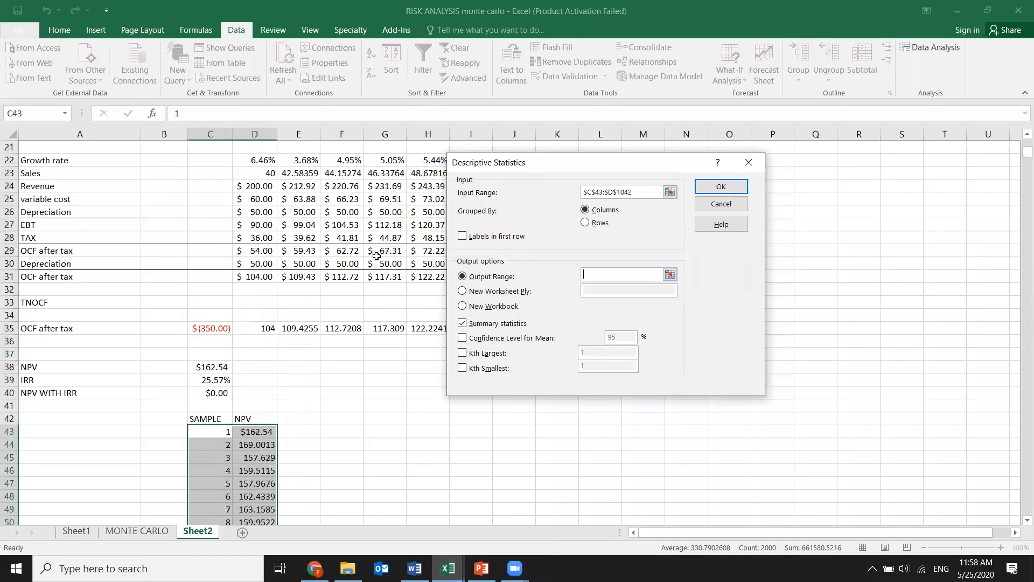
scroll(354, 314, down, 1)
drag(353, 237, 431, 459)
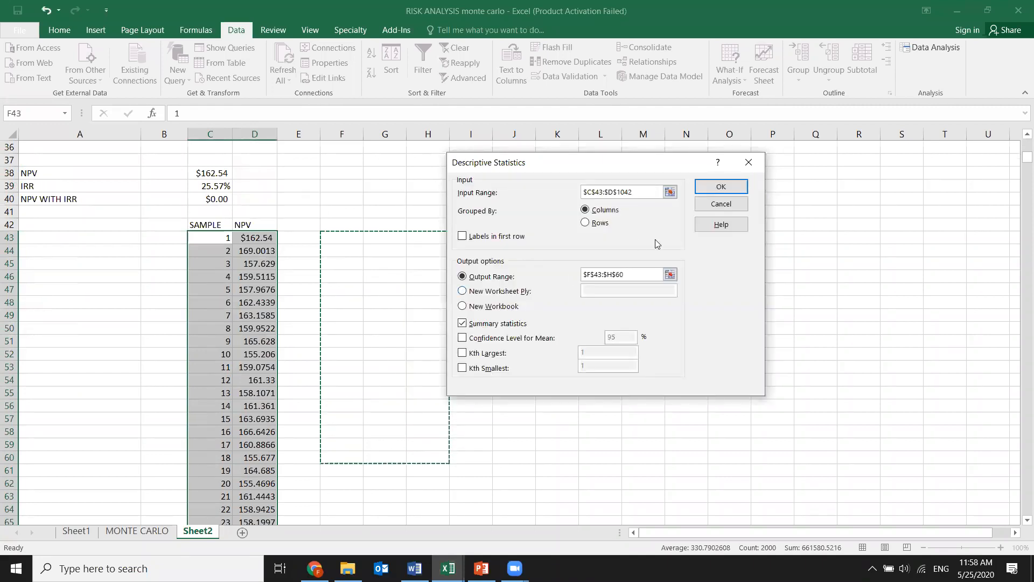
click(720, 187)
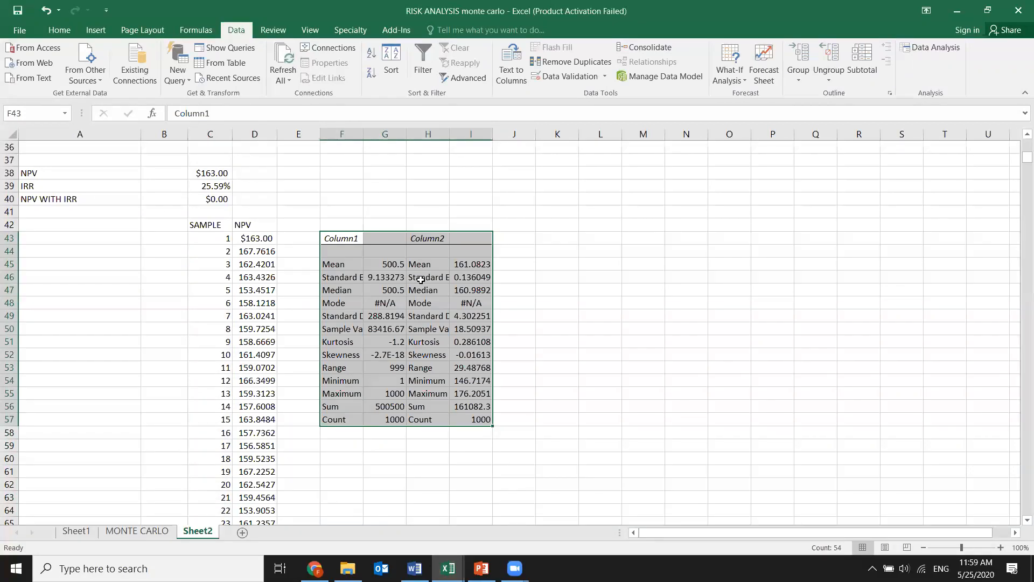
Widen columns F, G and I to fit the statistics output and clear the Mode row in F48:I48
drag(362, 135, 462, 135)
double_click(546, 133)
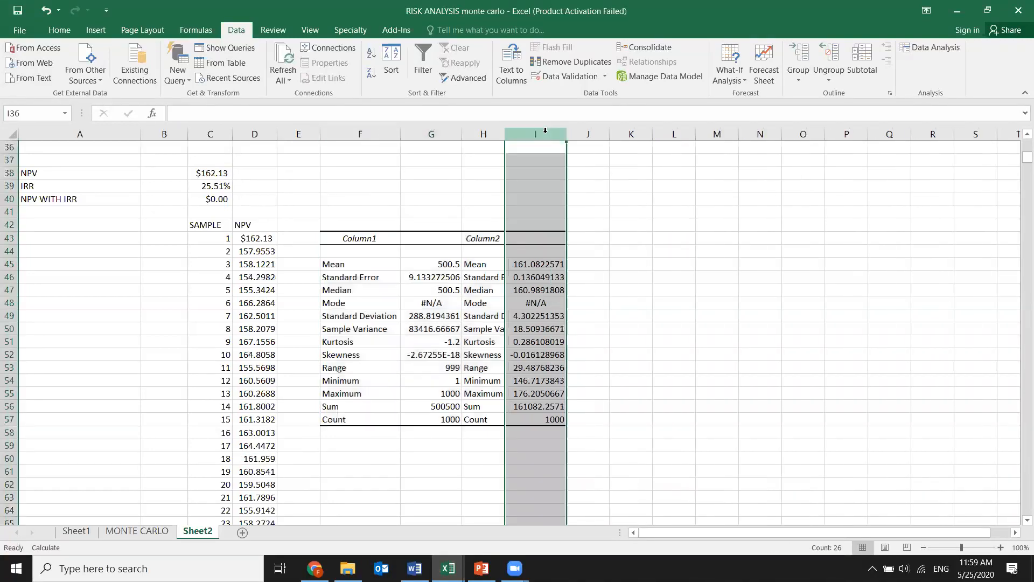
drag(395, 303, 517, 303)
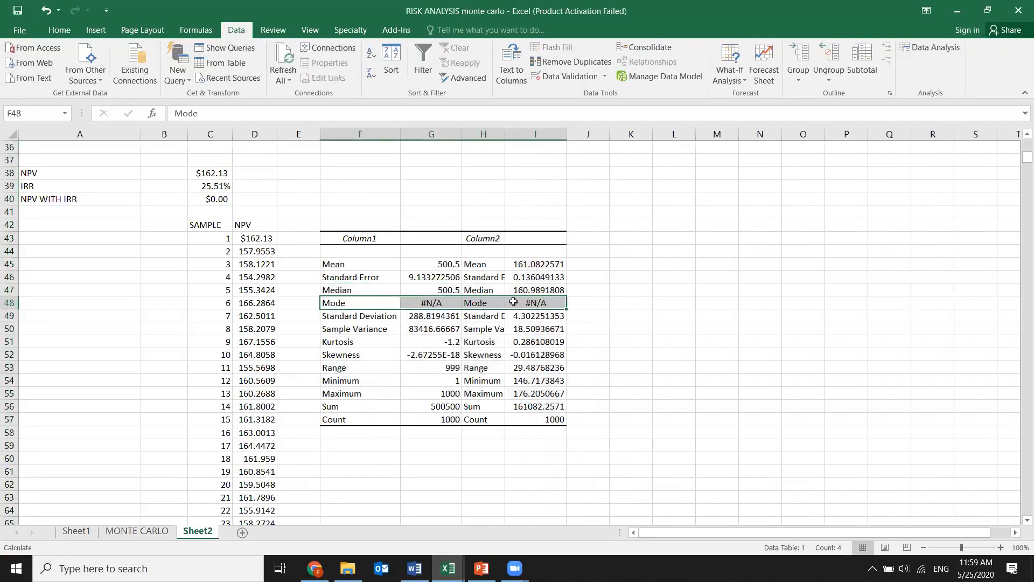
key(Delete)
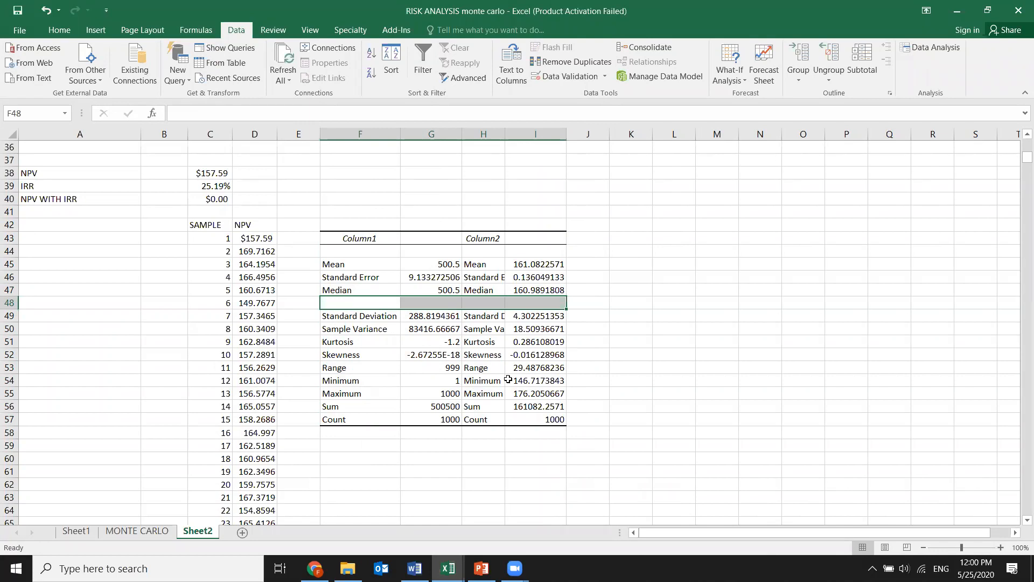
Try to remove the Column1 statistics by deleting the entire columns F and G, and undo the deletion
click(375, 240)
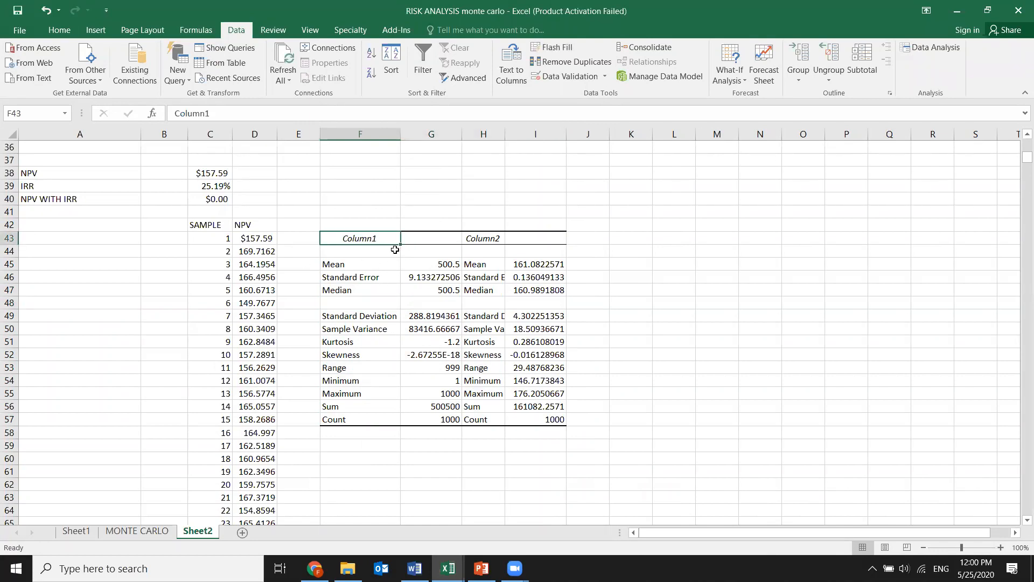
drag(431, 134, 376, 134)
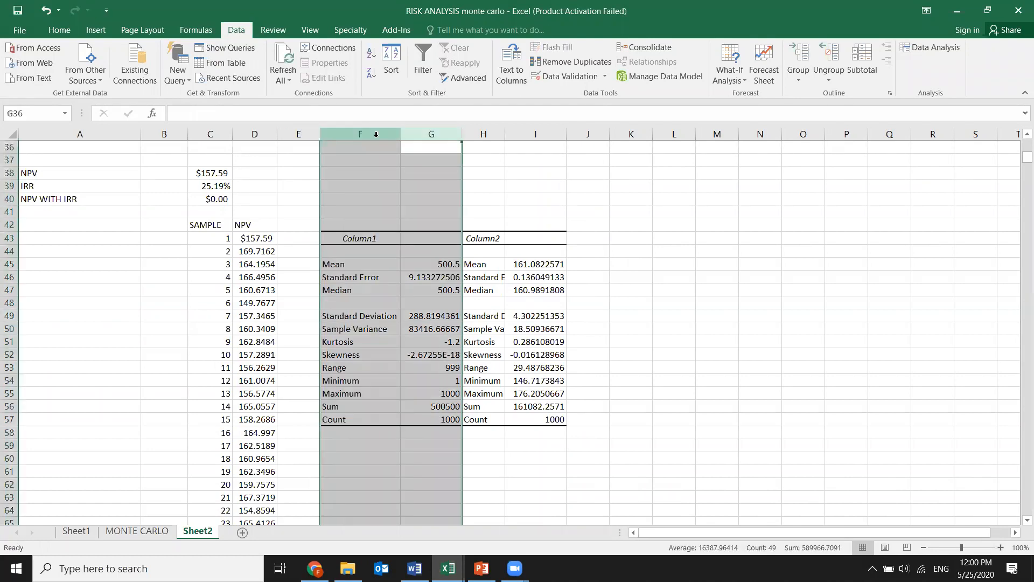
right_click(390, 135)
click(412, 239)
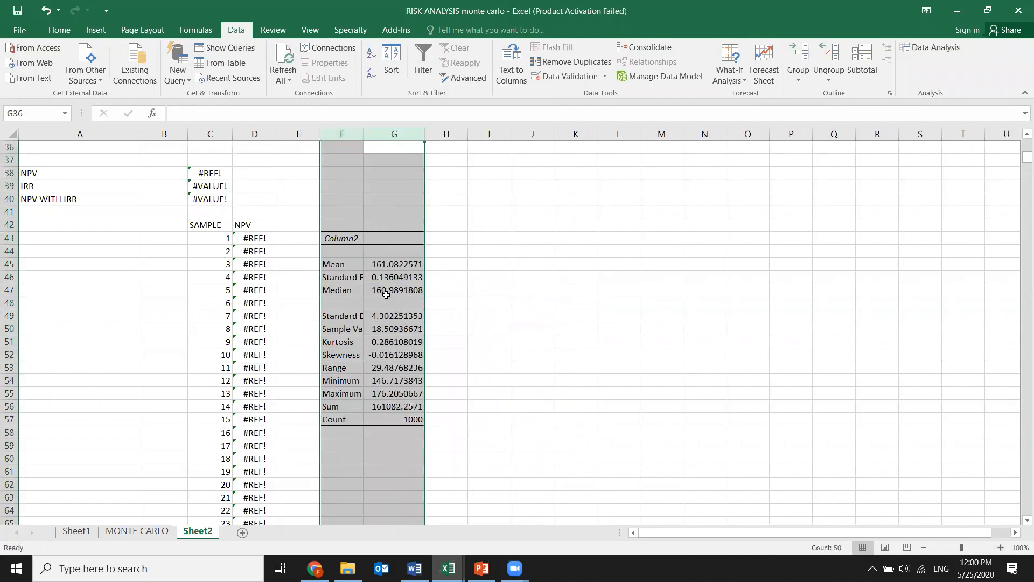
key(ctrl+z)
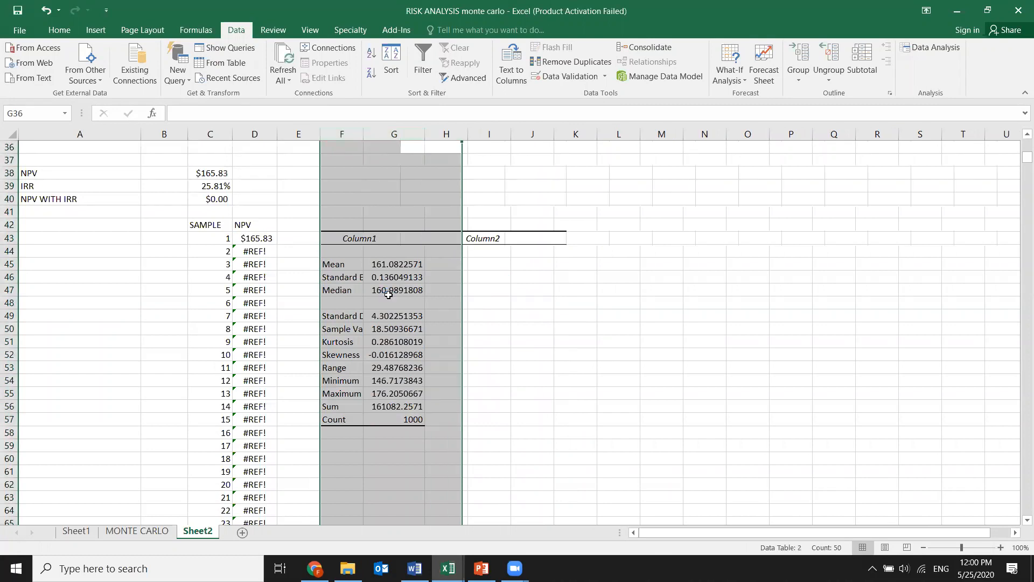
click(408, 287)
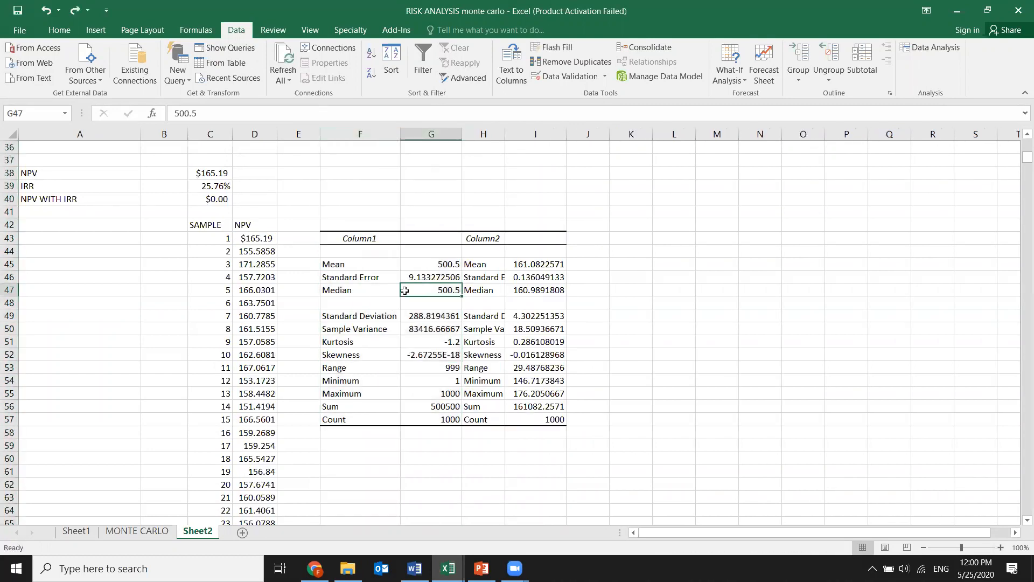
drag(425, 133, 361, 134)
right_click(364, 135)
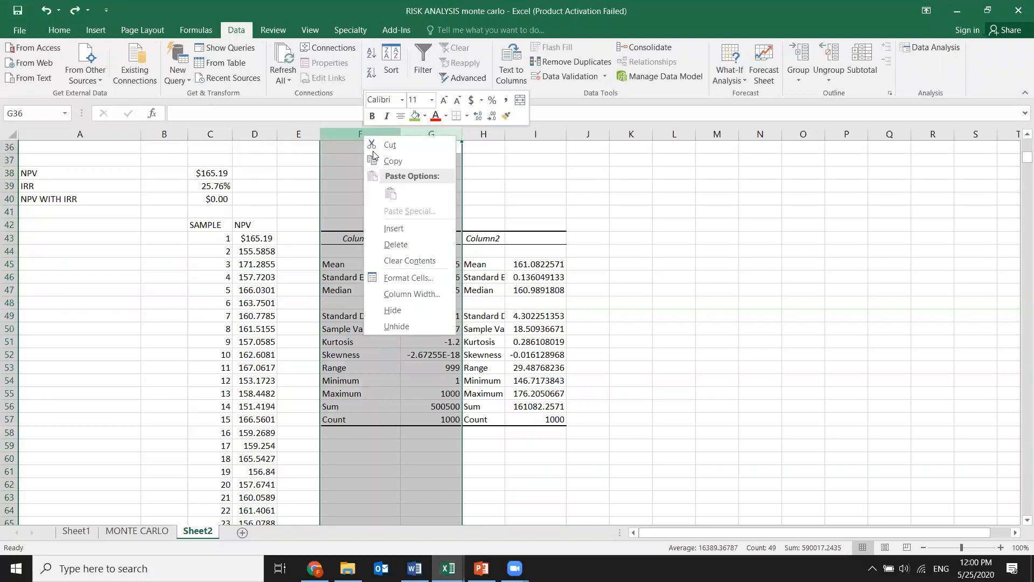
click(329, 237)
Clear the contents of the Column1 statistics for the sample numbers in F43:G57, keeping the columns themselves
scroll(348, 242, up, 6)
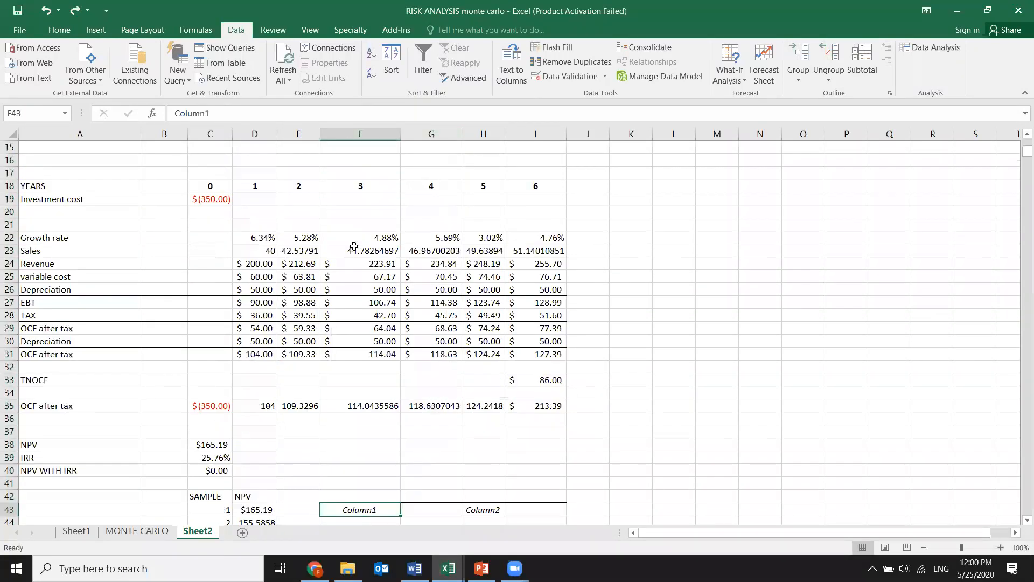
scroll(350, 246, down, 8)
scroll(371, 261, up, 3)
drag(374, 267, 418, 439)
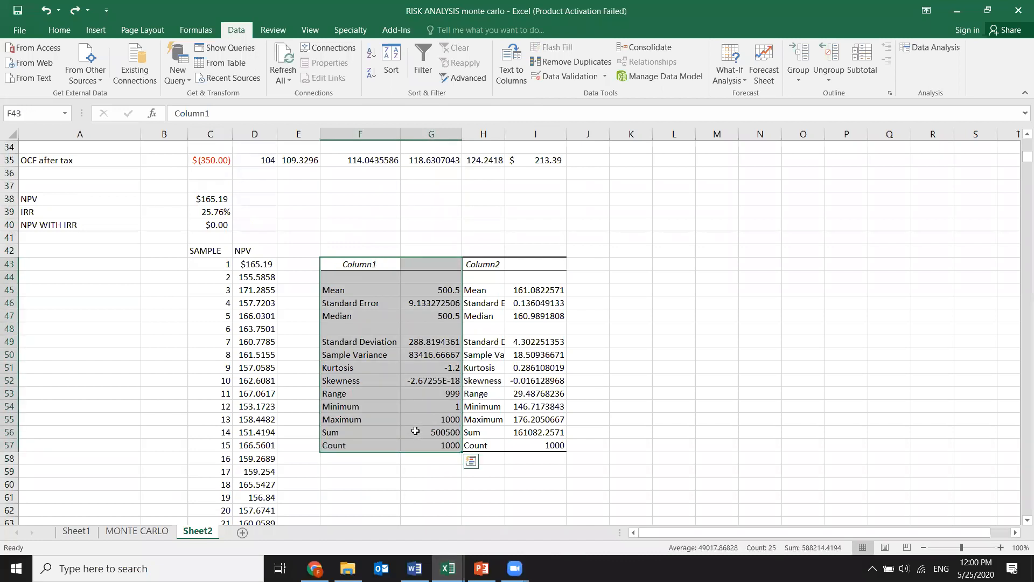
key(Delete)
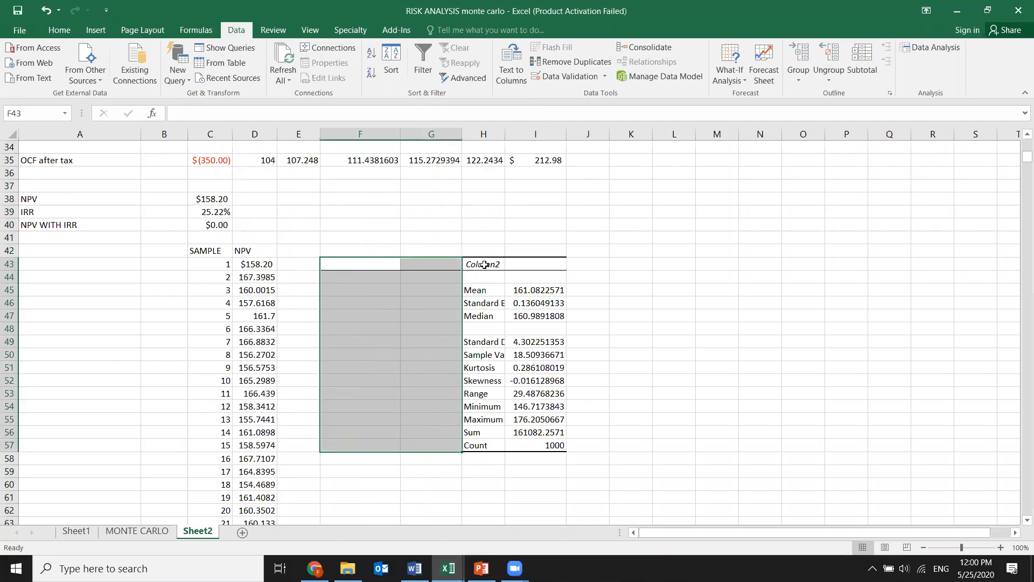
Move the Column2 NPV statistics from H43:I57 into the emptied range F43:G57
drag(484, 265, 539, 445)
drag(466, 316, 375, 322)
click(551, 357)
click(552, 430)
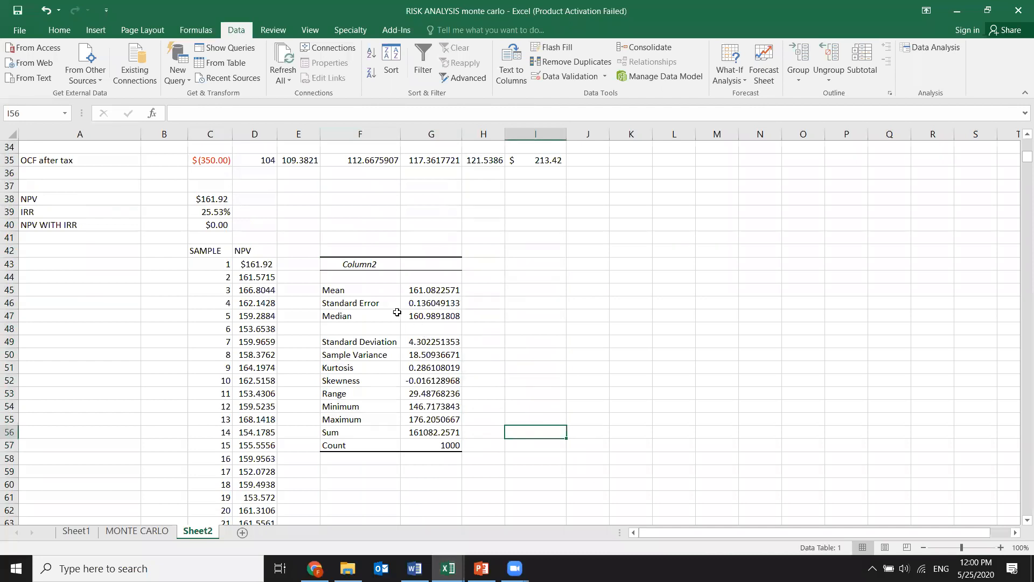